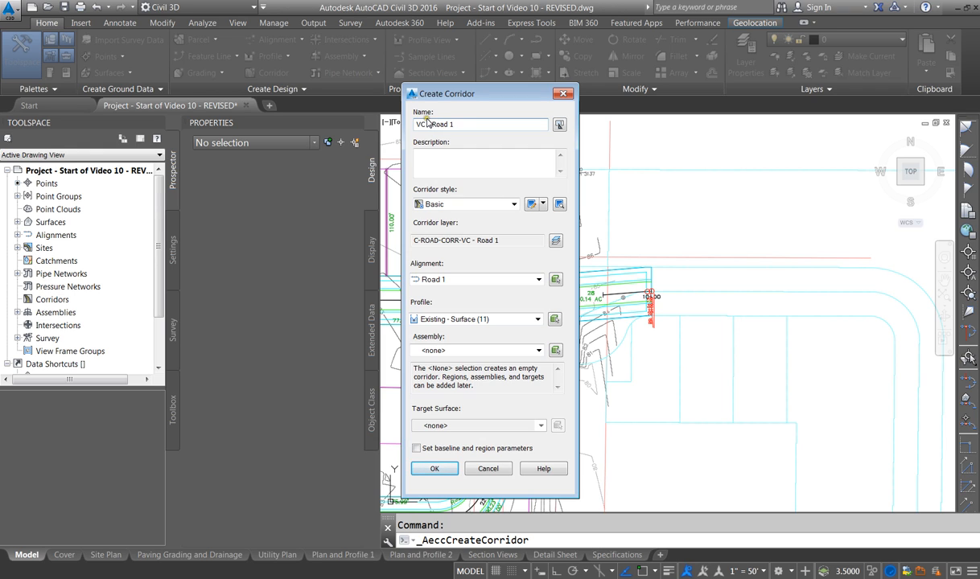
Step: Assign the Road 1 profile and the Valencia College Drive - 10ft lane -50ft ROW assembly to the new VC - Road 1 corridor
{"action": "left_click", "coordinate": [485, 320]}
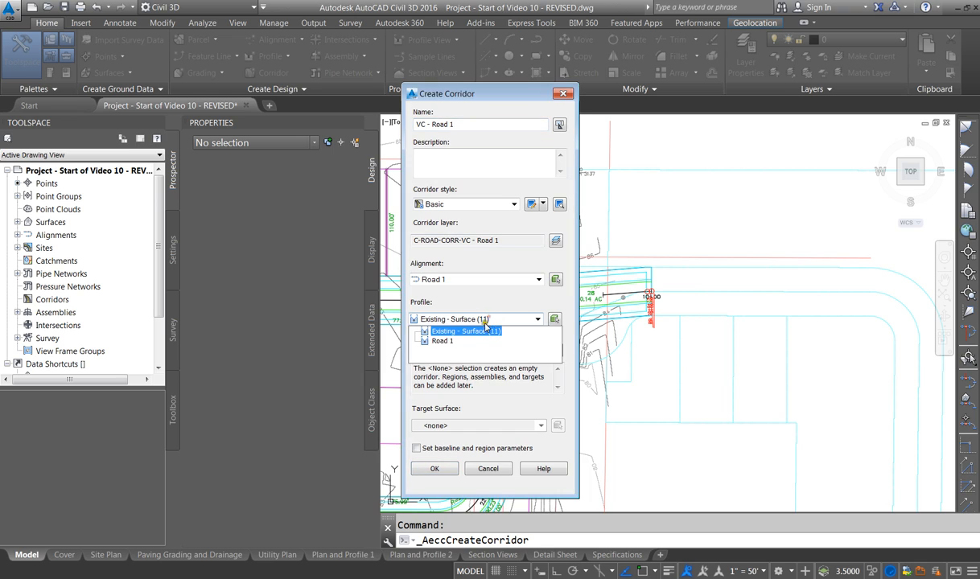
{"action": "left_click", "coordinate": [443, 342]}
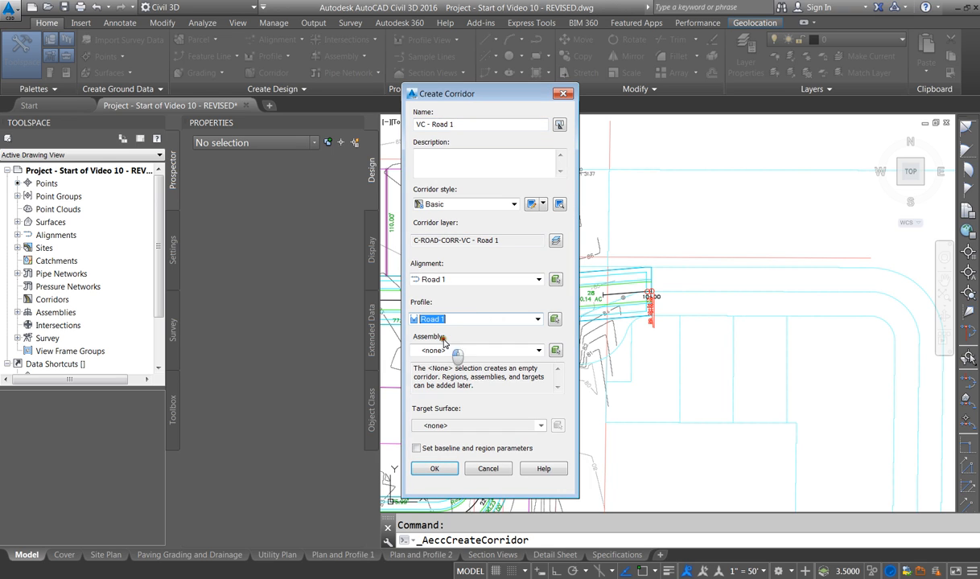
{"action": "left_click", "coordinate": [454, 351]}
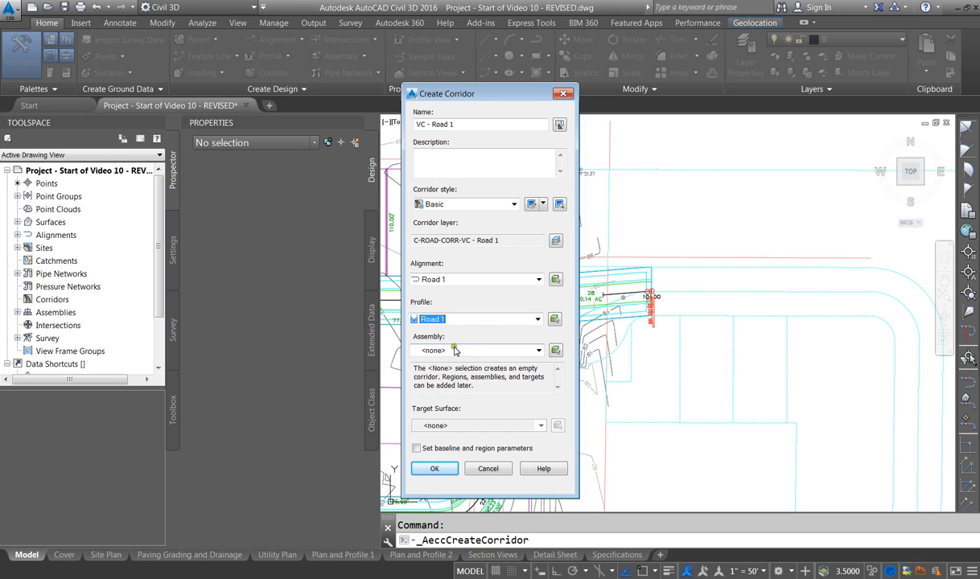
{"action": "left_click", "coordinate": [452, 348]}
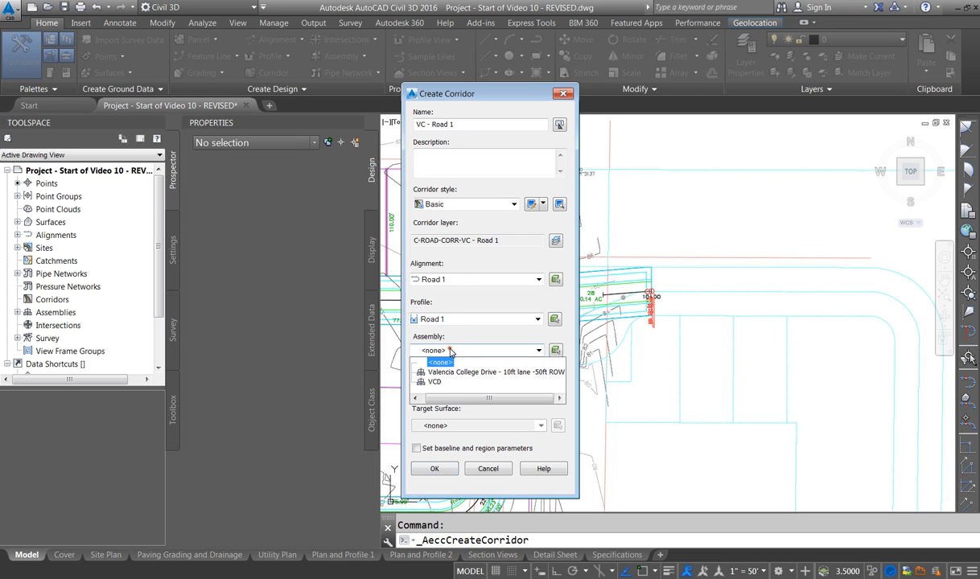
{"action": "left_click", "coordinate": [441, 373]}
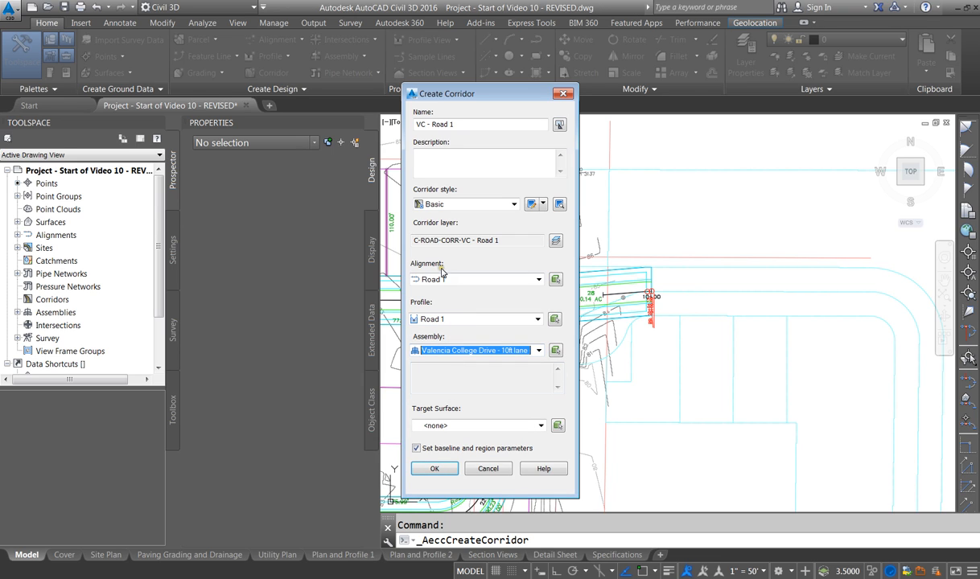
Step: Turn off setting baseline and region parameters, keep the Basic corridor style, and create the corridor
{"action": "left_click", "coordinate": [470, 455]}
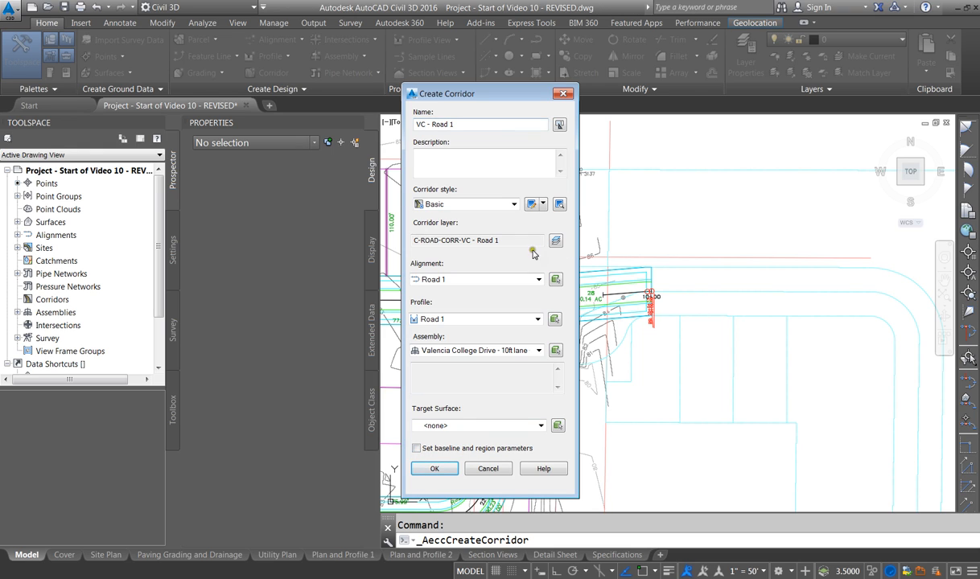
{"action": "left_click", "coordinate": [495, 206]}
{"action": "left_click", "coordinate": [487, 215]}
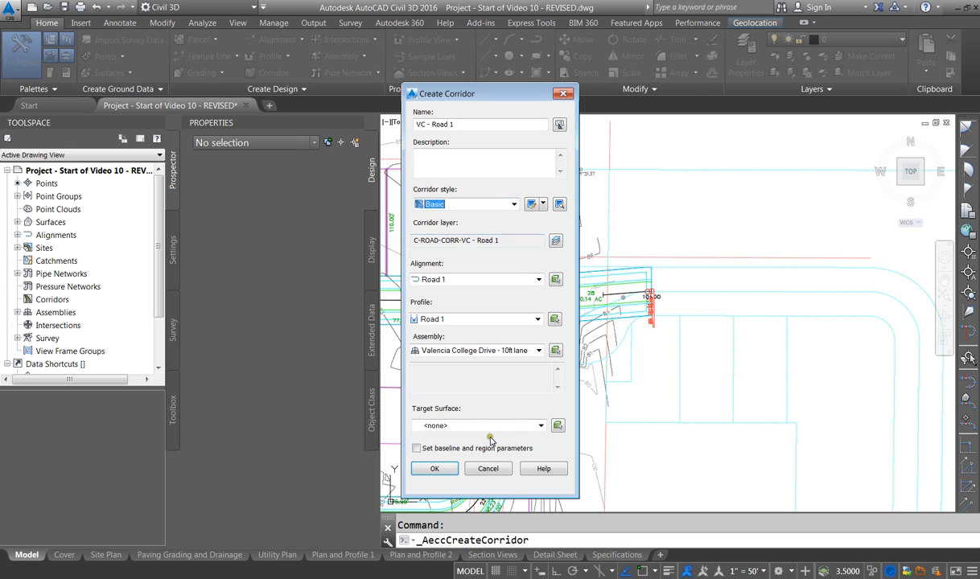
{"action": "left_click", "coordinate": [435, 470]}
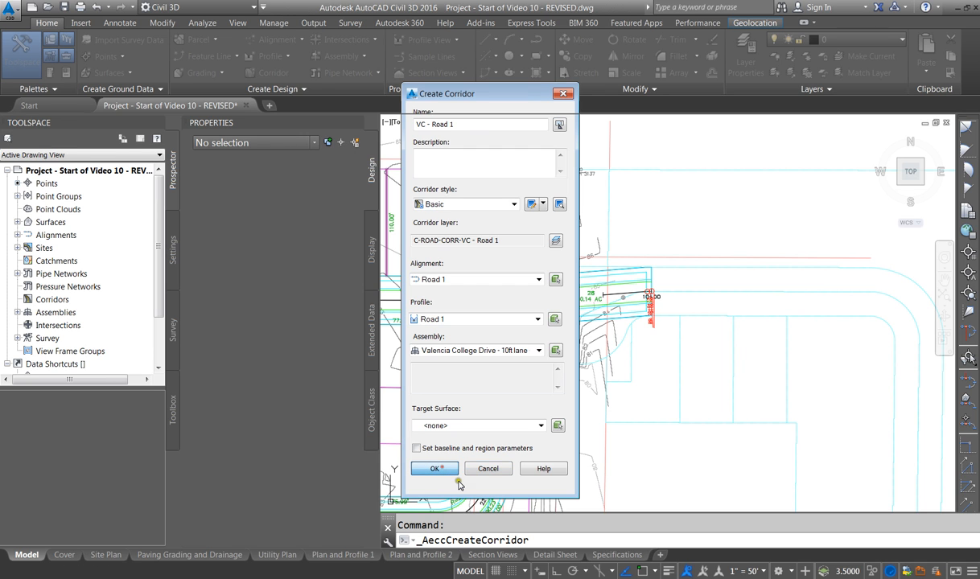
{"action": "scroll", "coordinate": [523, 331], "scroll_direction": "down", "scroll_amount": 6}
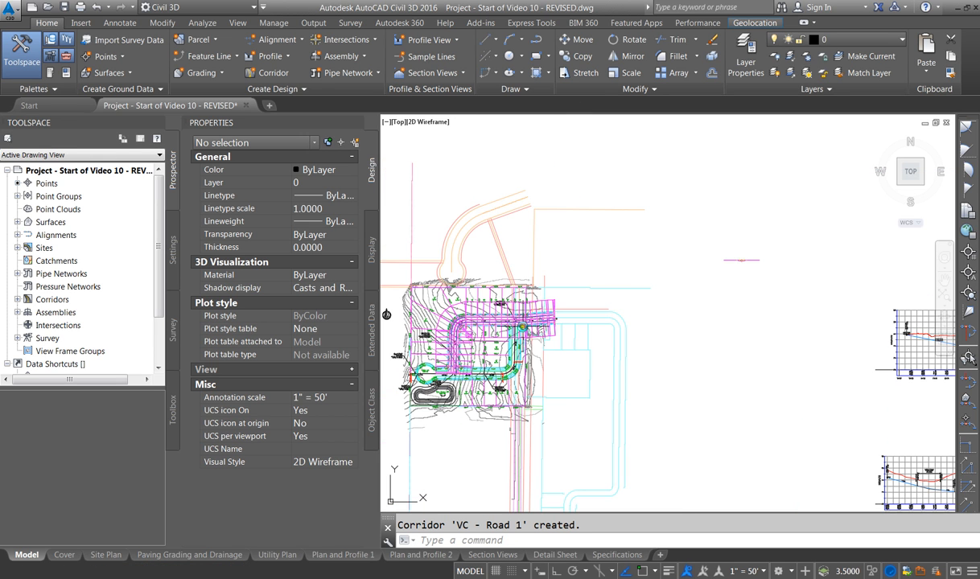
{"action": "scroll", "coordinate": [436, 369], "scroll_direction": "up", "scroll_amount": 6}
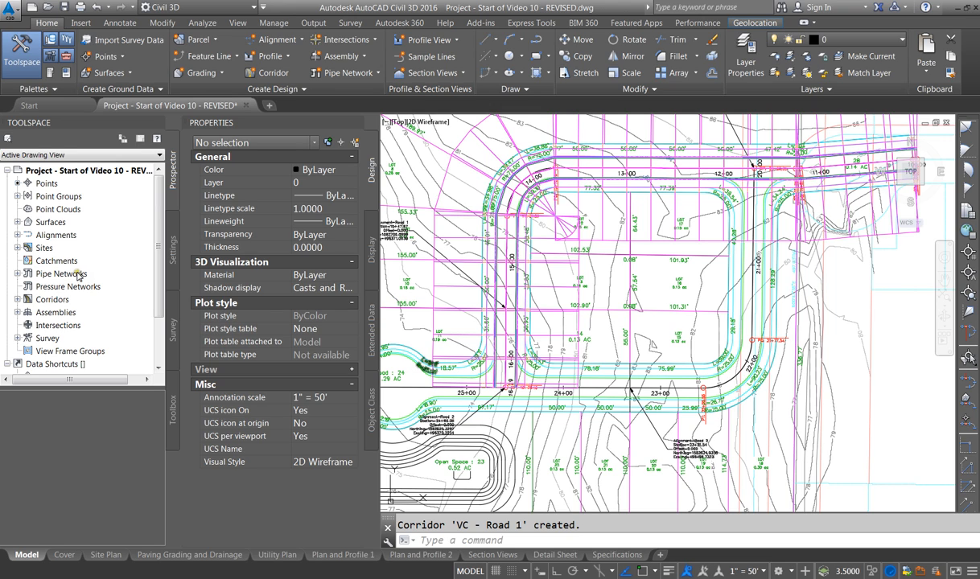
Step: Open the properties of the VC - Road 1 corridor and add a corridor surface to it
{"action": "left_click", "coordinate": [16, 301]}
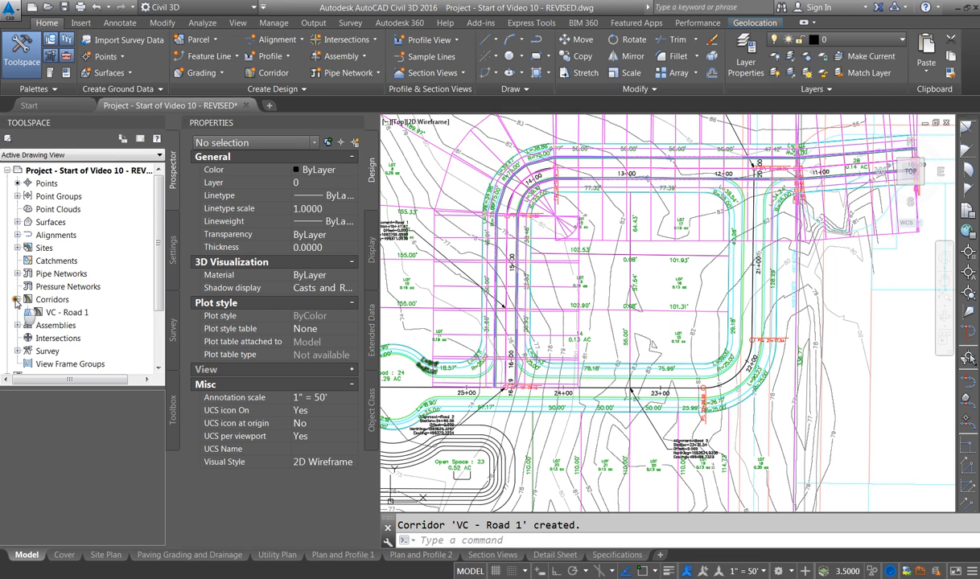
{"action": "left_click", "coordinate": [27, 312]}
{"action": "left_click", "coordinate": [76, 313]}
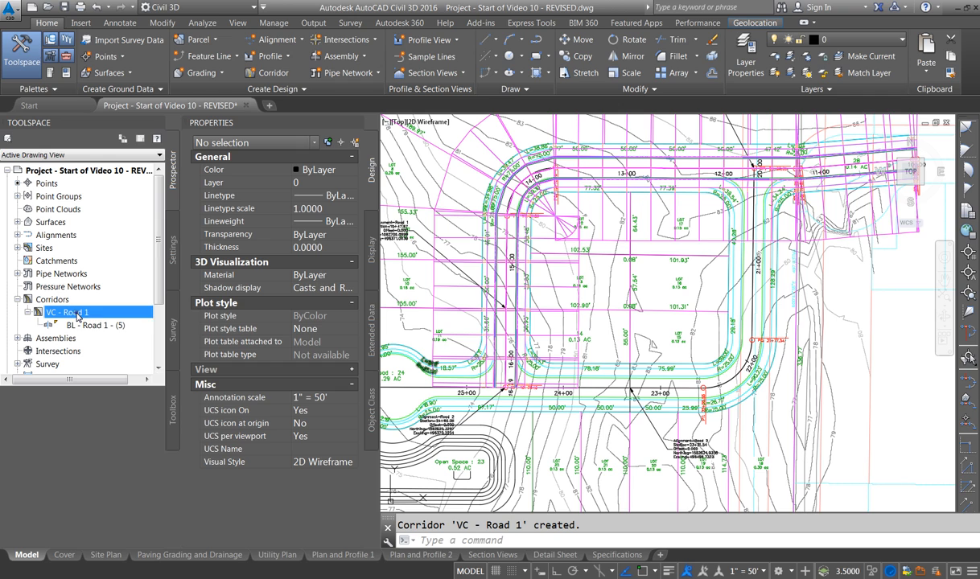
{"action": "right_click", "coordinate": [76, 313]}
{"action": "left_click", "coordinate": [121, 324]}
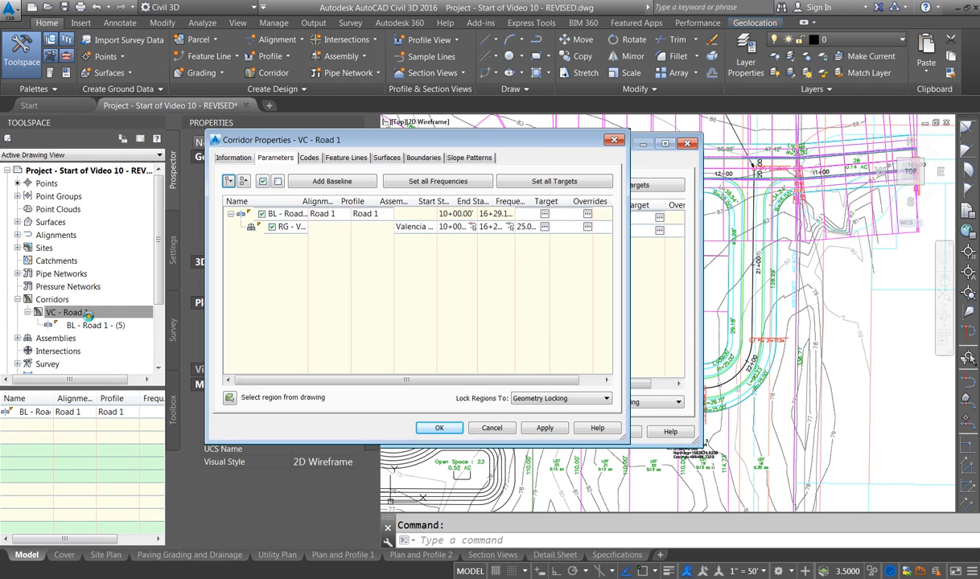
{"action": "left_click", "coordinate": [387, 159]}
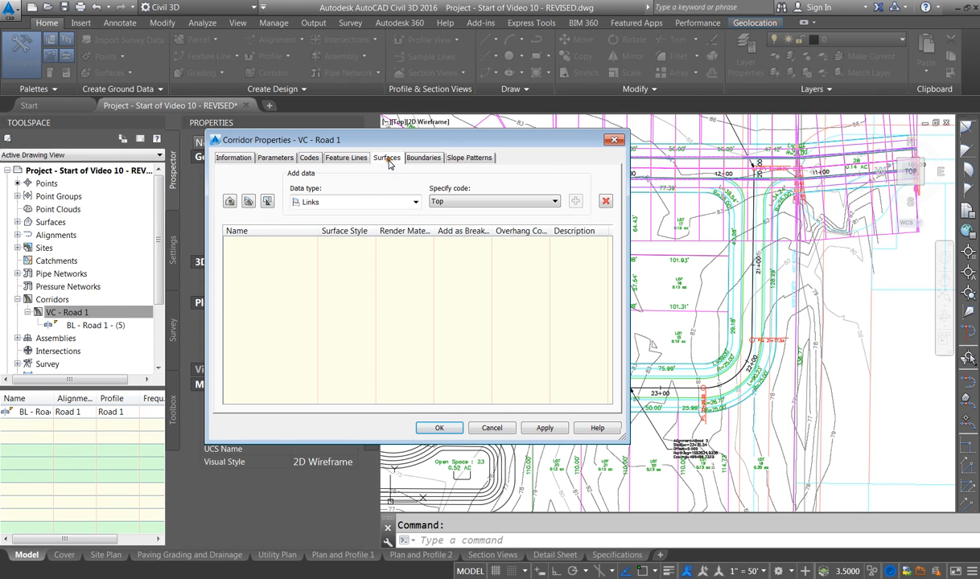
{"action": "left_click", "coordinate": [231, 202]}
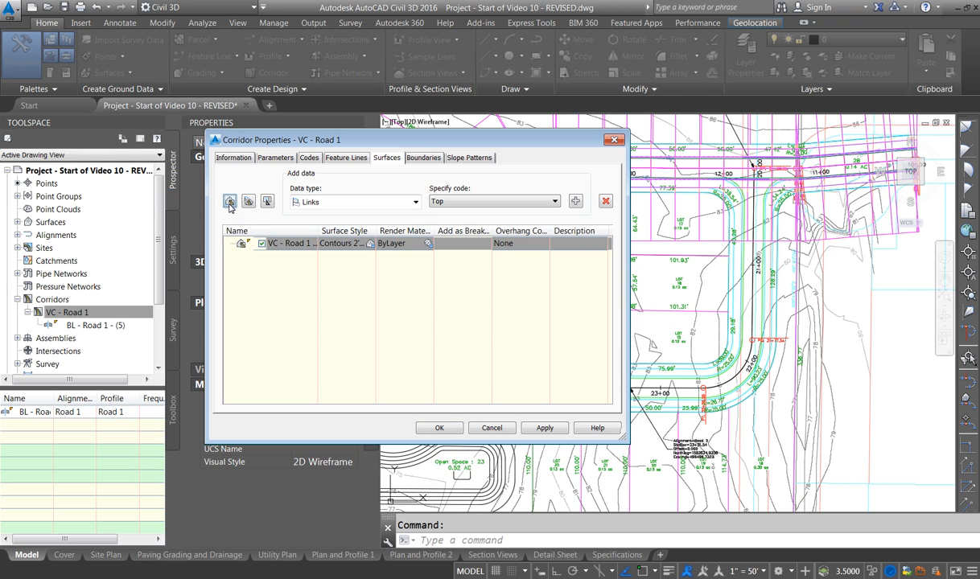
Step: Give the corridor surface the Contours 1' and 5' (Design) style and add the Top link code as its data
{"action": "left_click", "coordinate": [369, 244]}
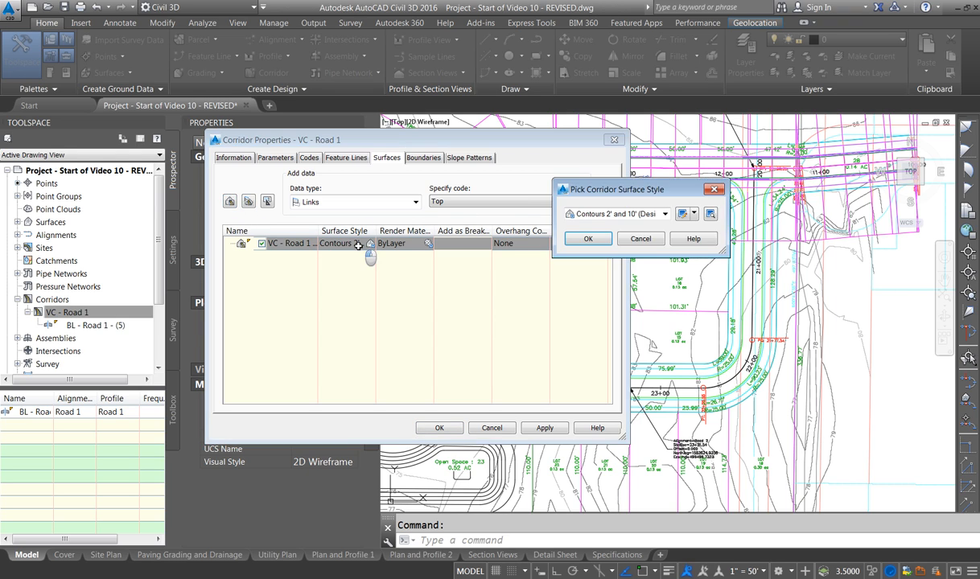
{"action": "left_click", "coordinate": [628, 214]}
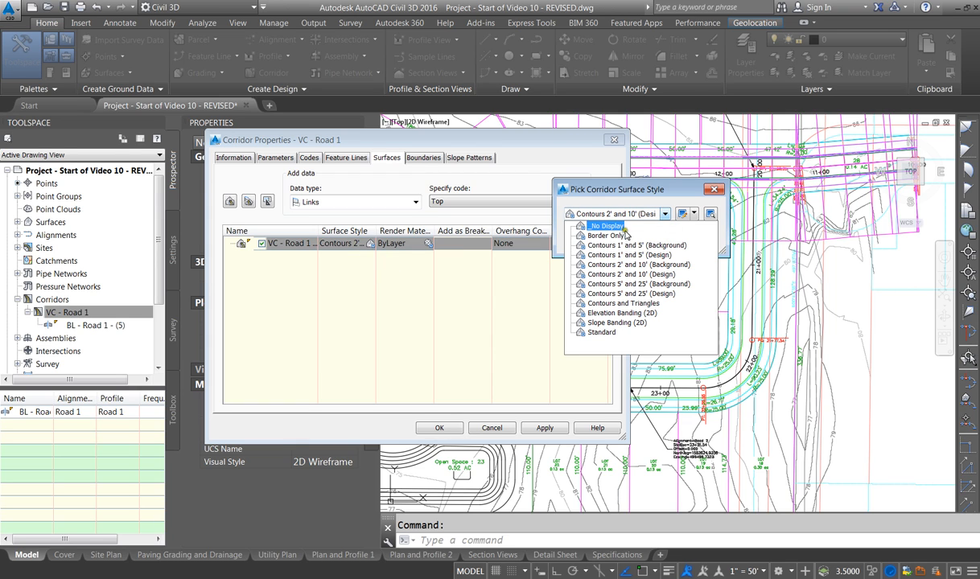
{"action": "left_click", "coordinate": [638, 255]}
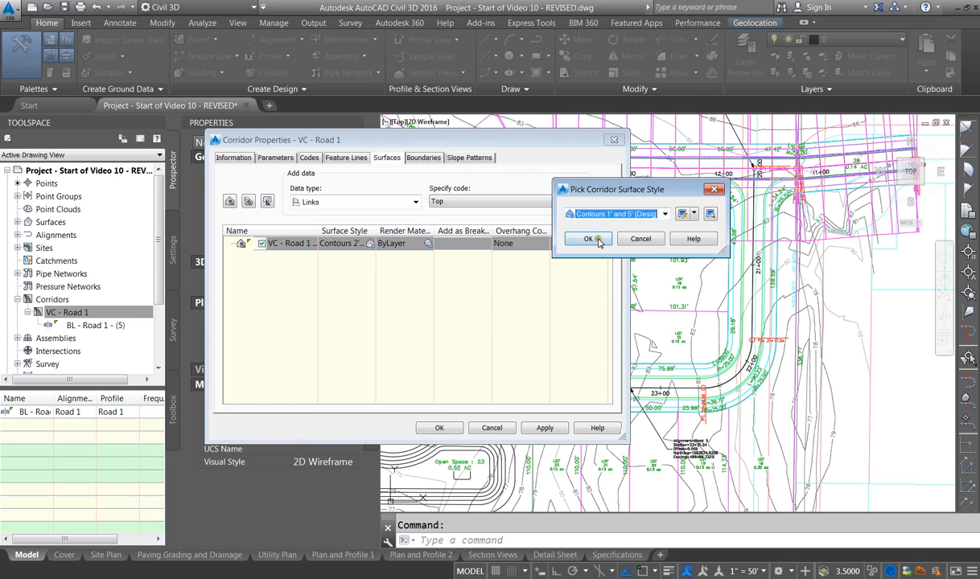
{"action": "left_click", "coordinate": [587, 299]}
{"action": "left_click", "coordinate": [575, 202]}
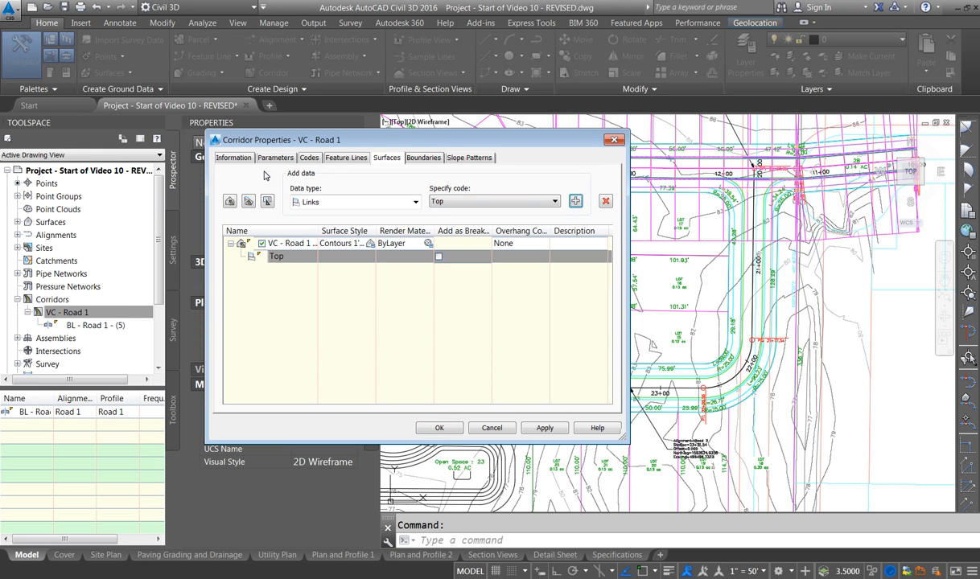
Step: Change the start station of the region under the Road 1 baseline in the corridor parameters
{"action": "left_click", "coordinate": [232, 158]}
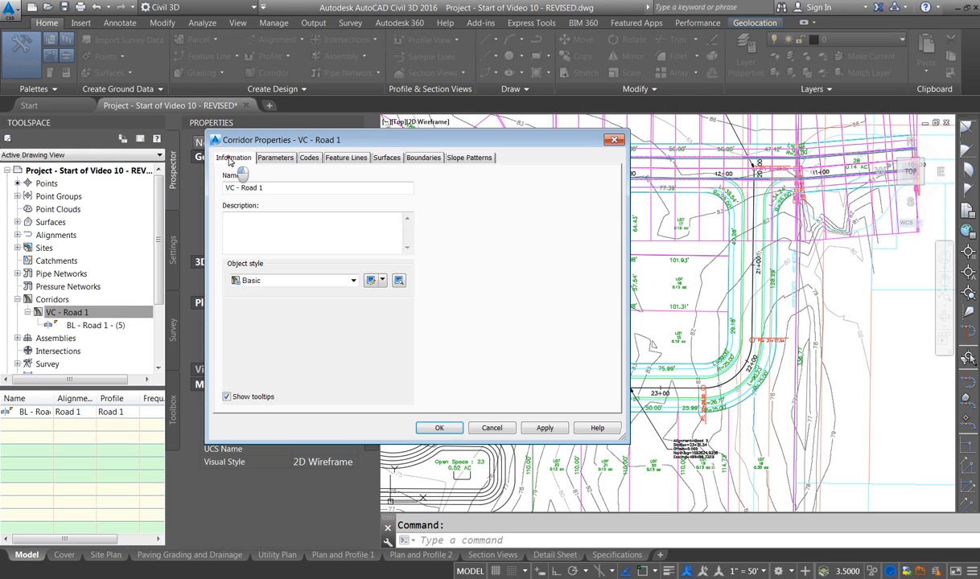
{"action": "left_click", "coordinate": [274, 158]}
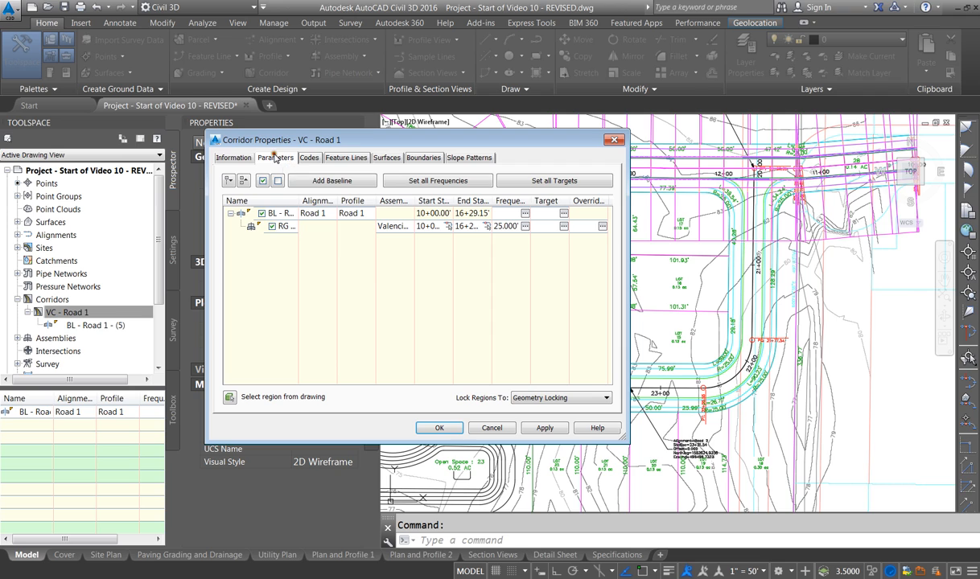
{"action": "double_click", "coordinate": [443, 227]}
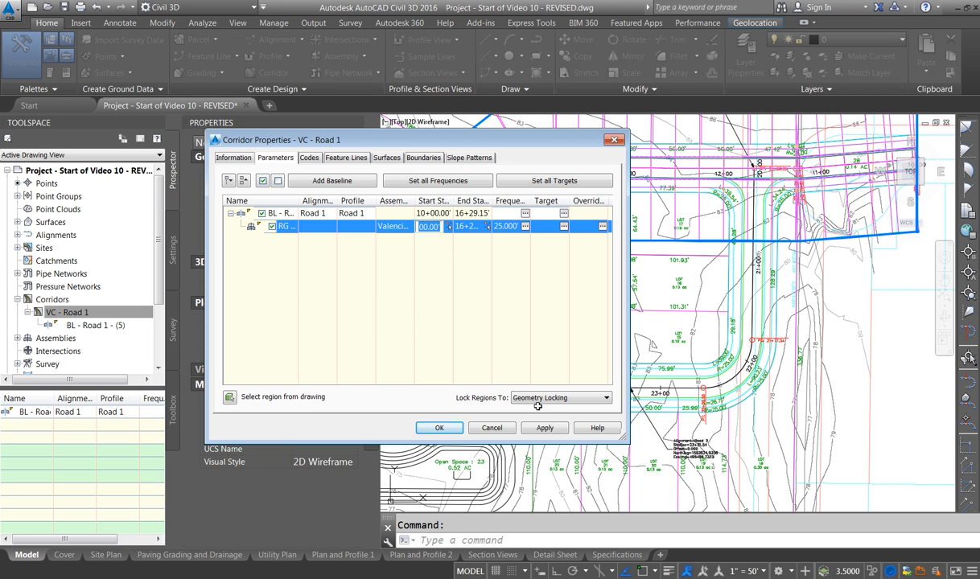
{"action": "type", "text": "10+5..."}
{"action": "key", "text": "Return"}
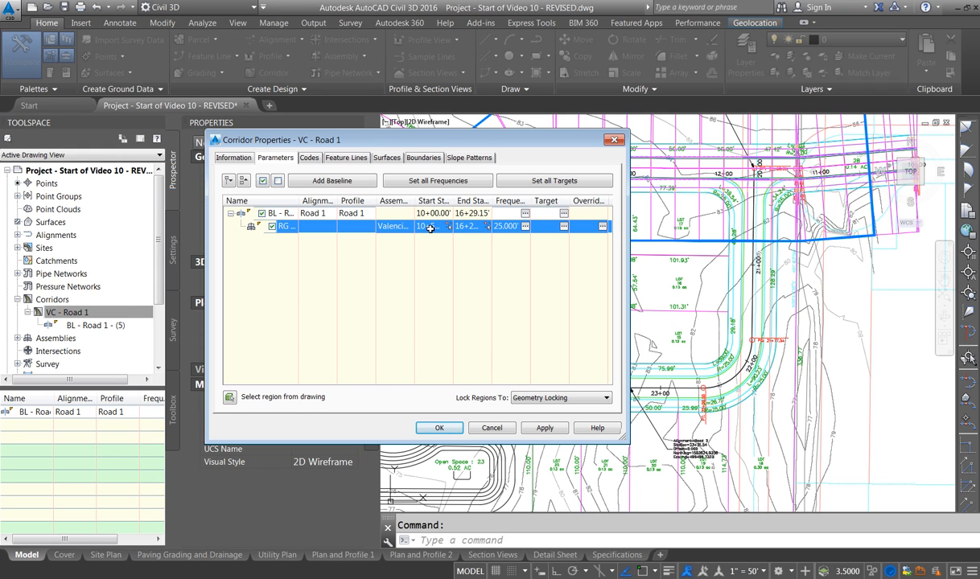
Step: Check the corridor's surface and boundary settings, then apply the changes and rebuild the corridor
{"action": "left_click", "coordinate": [387, 158]}
{"action": "left_click", "coordinate": [425, 159]}
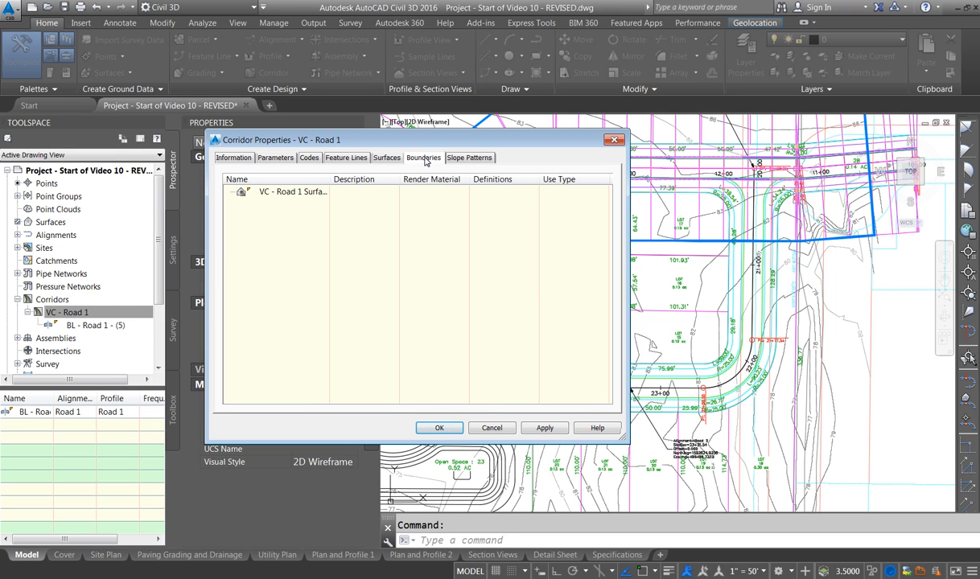
{"action": "left_click", "coordinate": [538, 428]}
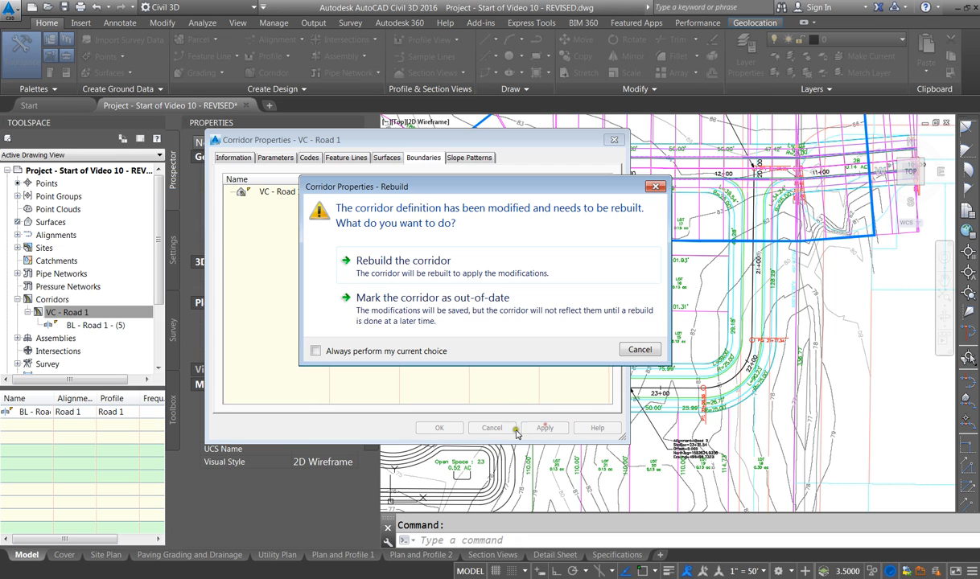
{"action": "left_click", "coordinate": [401, 274]}
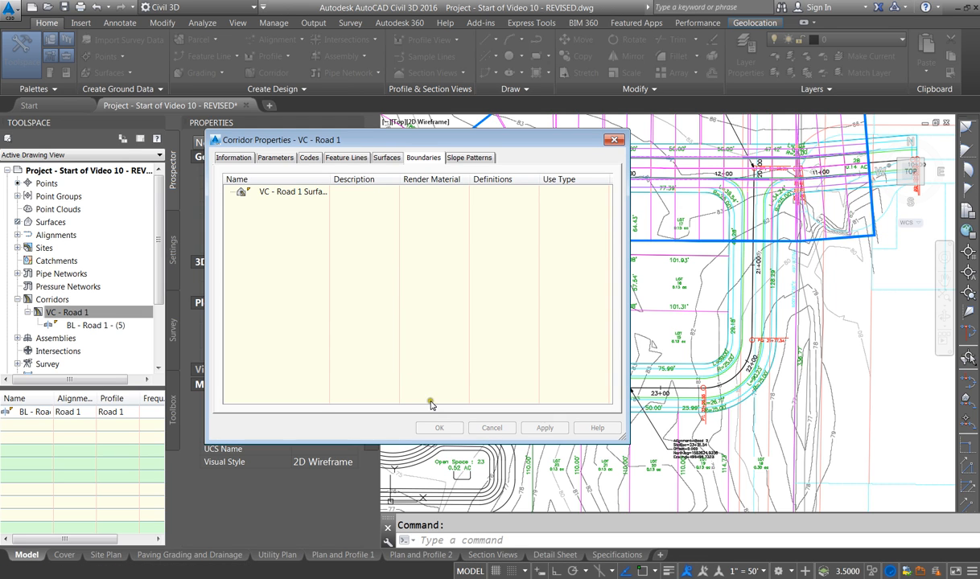
{"action": "left_click", "coordinate": [441, 428]}
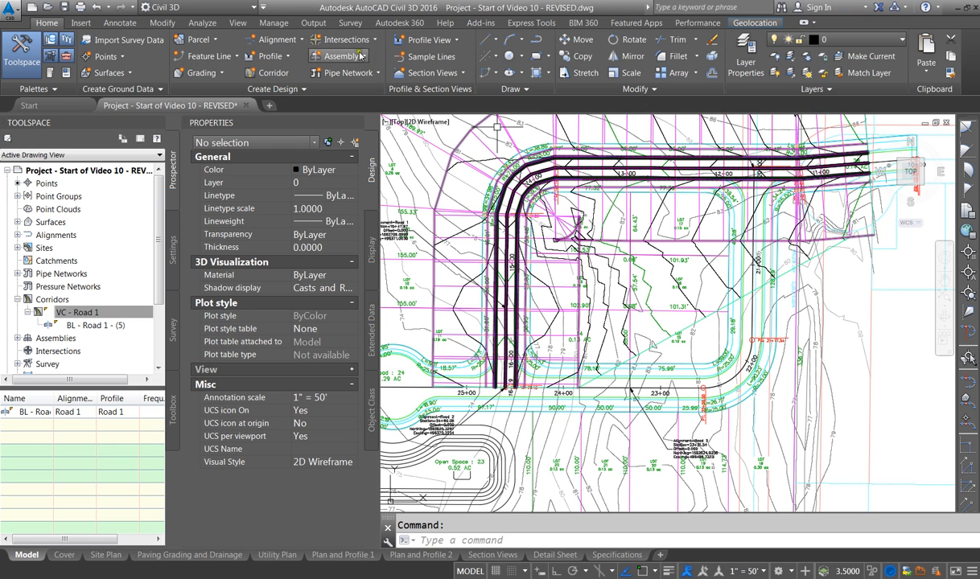
Step: Freeze the C-ROAD-CORR-VC - Road 1 layer by picking the corridor in the drawing
{"action": "left_click", "coordinate": [808, 59]}
{"action": "left_click", "coordinate": [578, 124]}
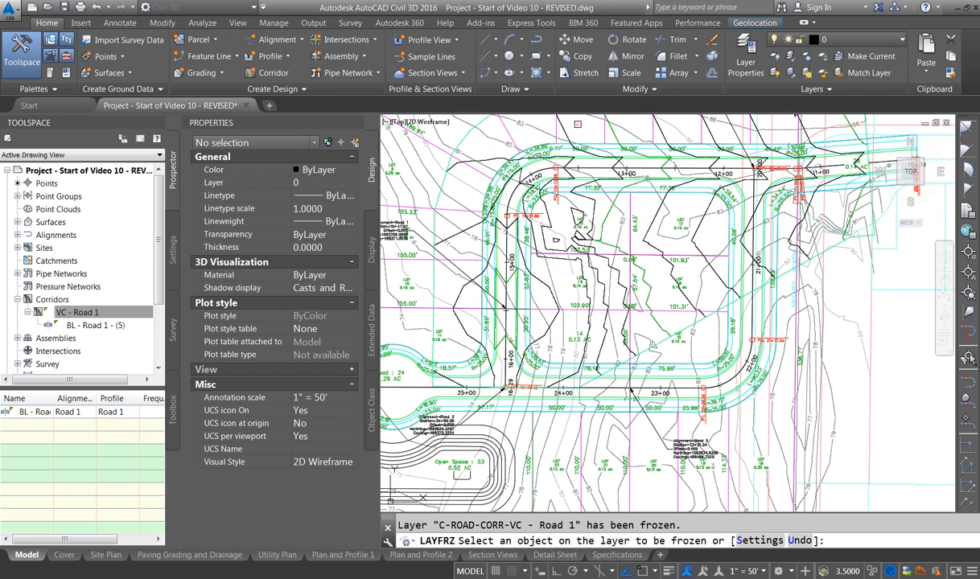
{"action": "key", "text": "Escape"}
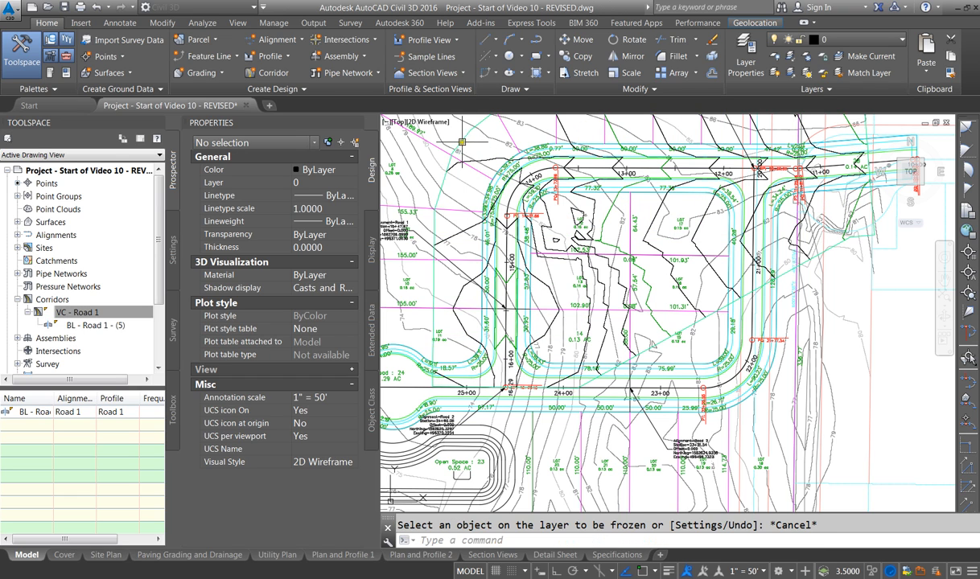
Step: Highlight the VC - Road 1 surface in the drawing to examine its extent around the road, then clear the selection
{"action": "left_click", "coordinate": [458, 143]}
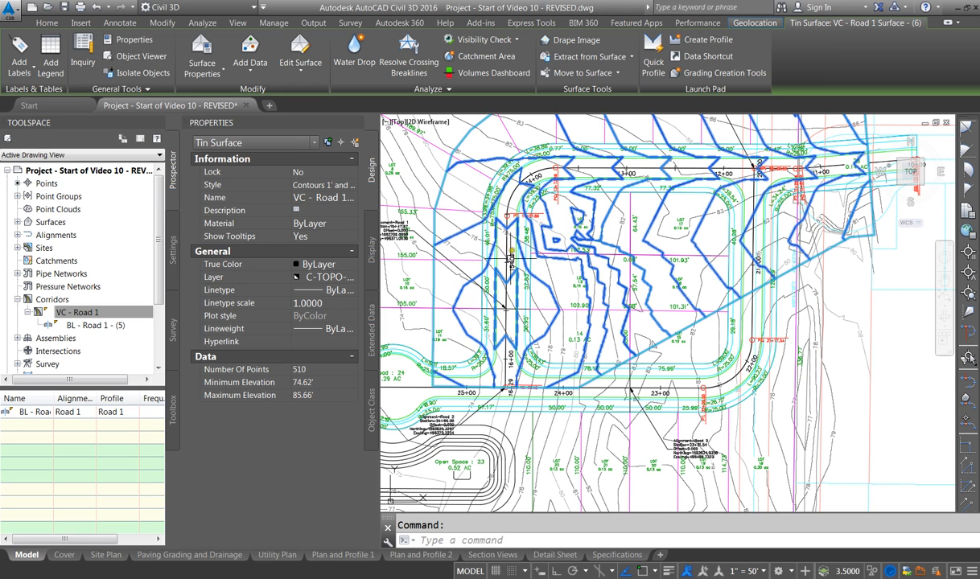
{"action": "scroll", "coordinate": [486, 245], "scroll_direction": "down", "scroll_amount": 3}
{"action": "scroll", "coordinate": [505, 296], "scroll_direction": "up", "scroll_amount": 4}
{"action": "key", "text": "Escape"}
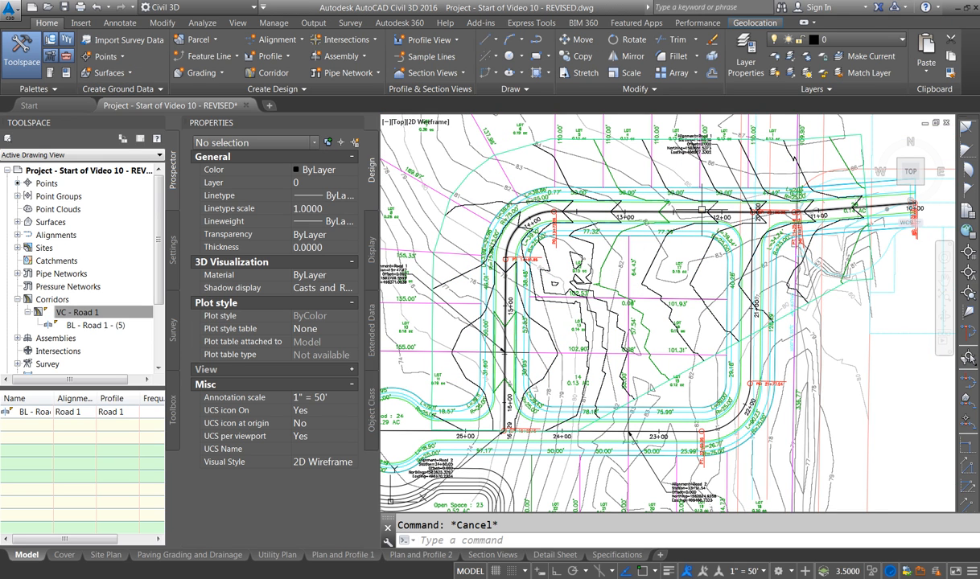
Step: Draw a closed polyline around the Road 1 corridor, from the road's east end around the curve to its south end
{"action": "type", "text": "pl"}
{"action": "key", "text": "Return"}
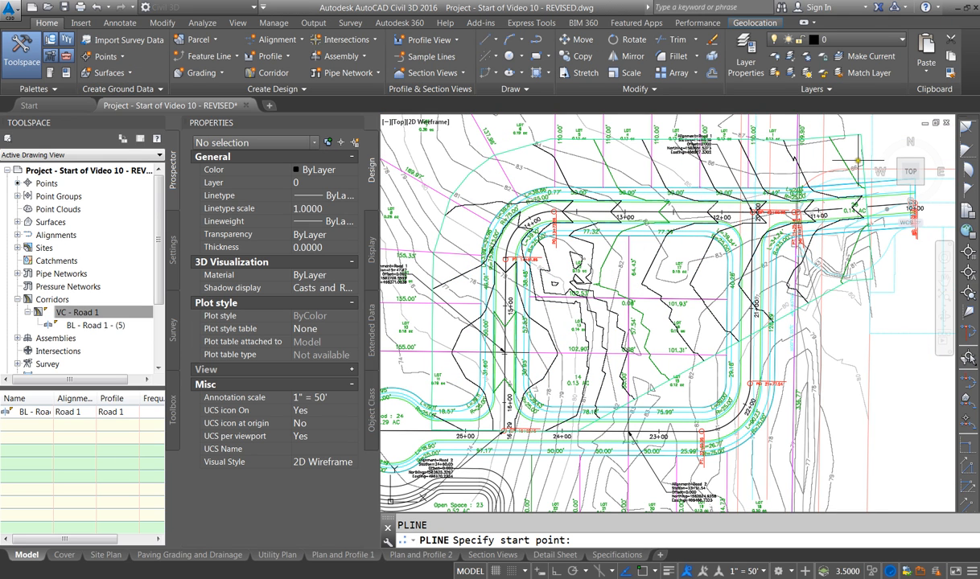
{"action": "left_click", "coordinate": [811, 153]}
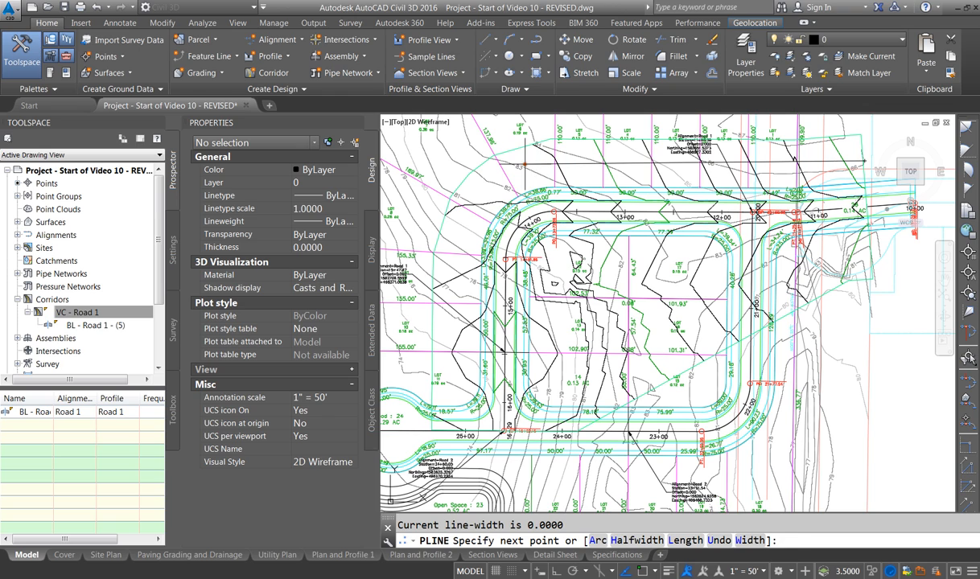
{"action": "left_click", "coordinate": [456, 213]}
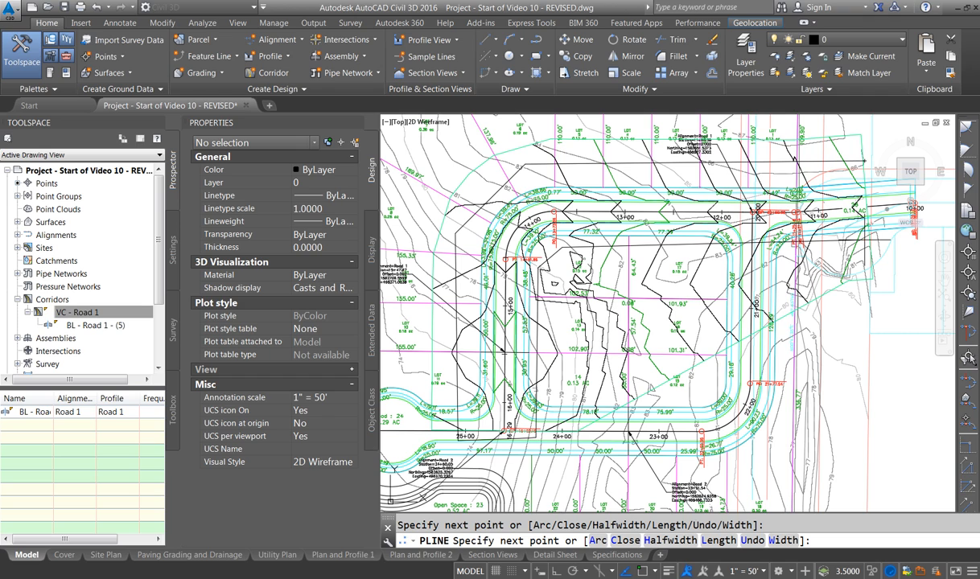
{"action": "type", "text": "l"}
{"action": "key", "text": "Return"}
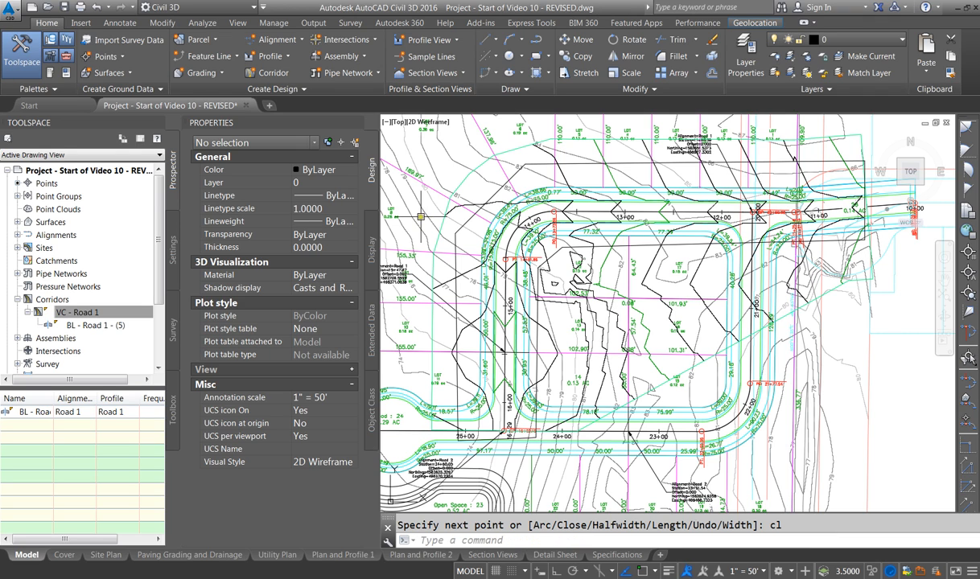
Step: Set the color of the closed outline polyline around Road 1 to Blue
{"action": "left_click", "coordinate": [563, 247]}
{"action": "left_click", "coordinate": [310, 169]}
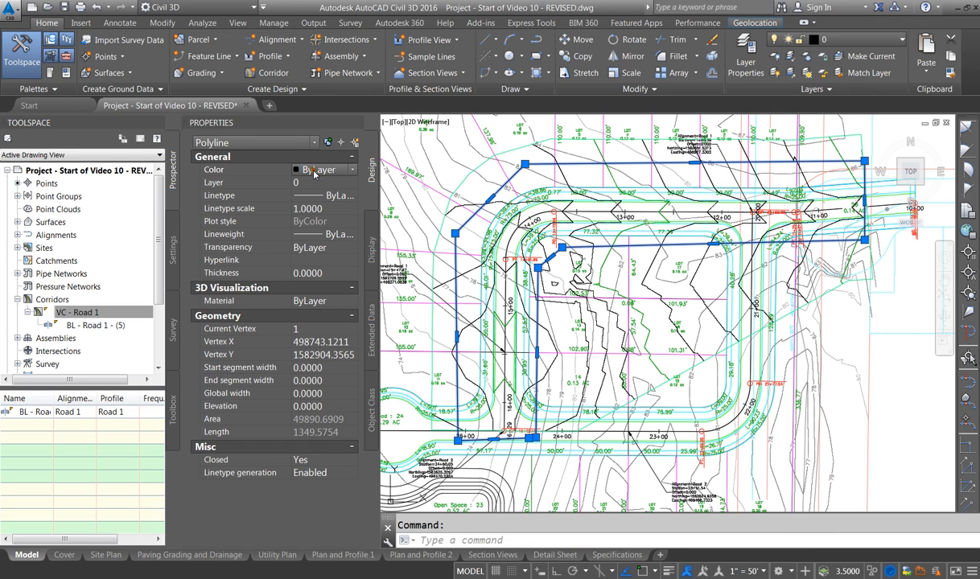
{"action": "left_click", "coordinate": [318, 170]}
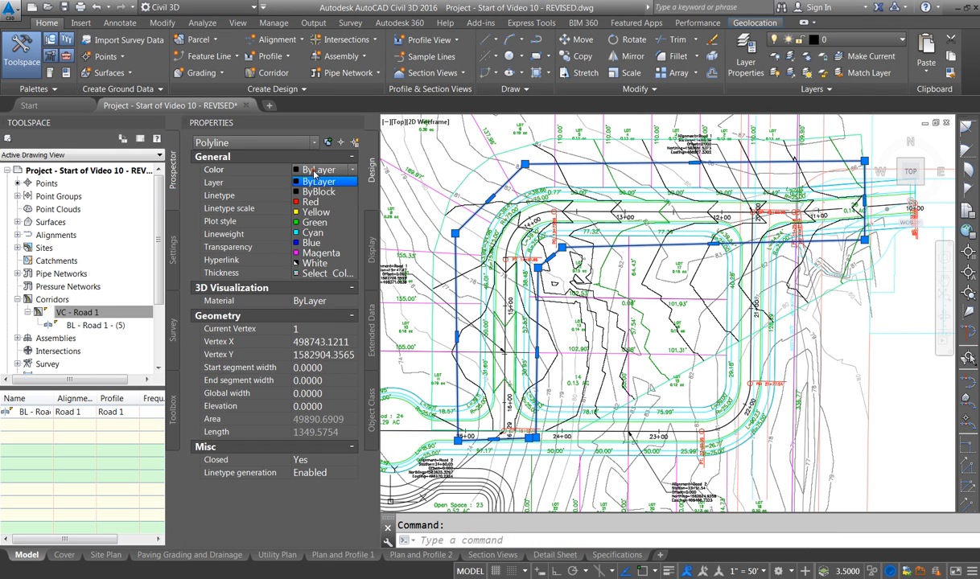
{"action": "left_click", "coordinate": [311, 242]}
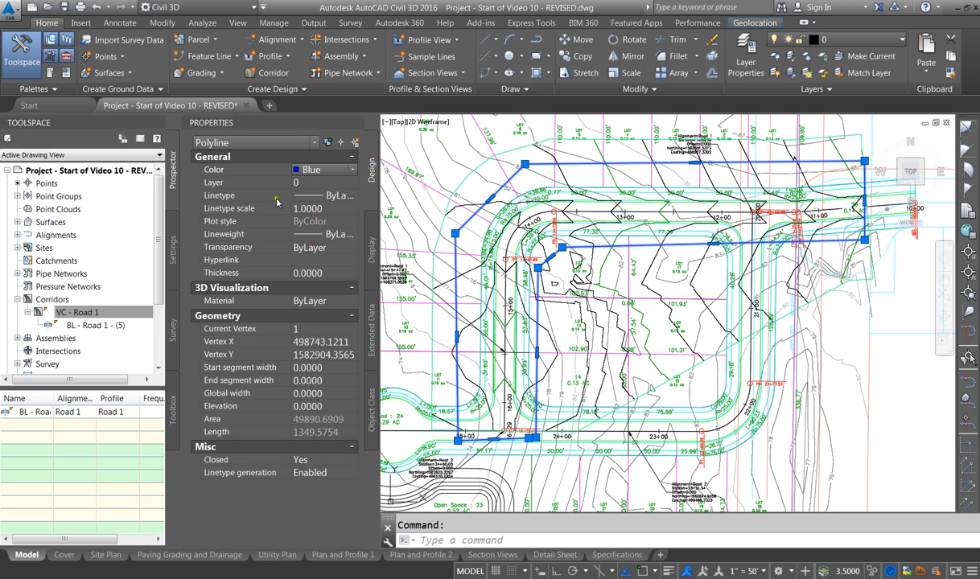
Step: Add the blue outline to the VC - Road 1 Surface definition as a named Outer boundary with non-destructive breakline and 1.000' mid-ordinate distance
{"action": "left_click", "coordinate": [17, 299]}
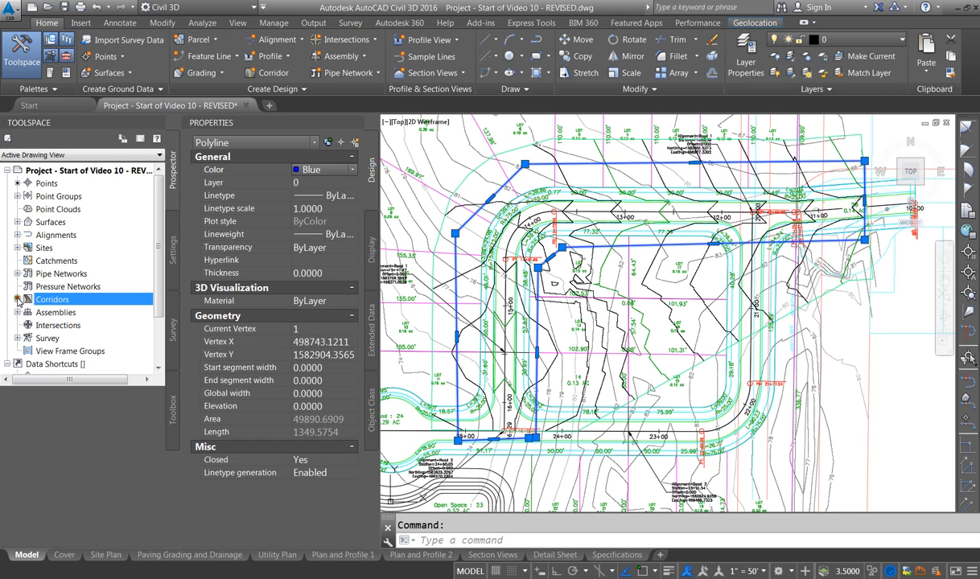
{"action": "left_click", "coordinate": [17, 222]}
{"action": "left_click", "coordinate": [26, 248]}
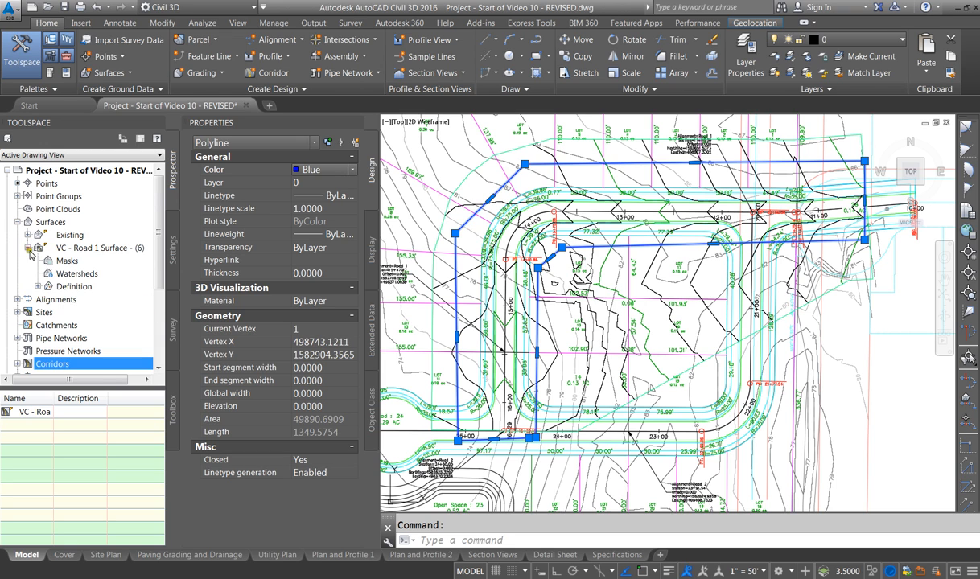
{"action": "left_click", "coordinate": [37, 285]}
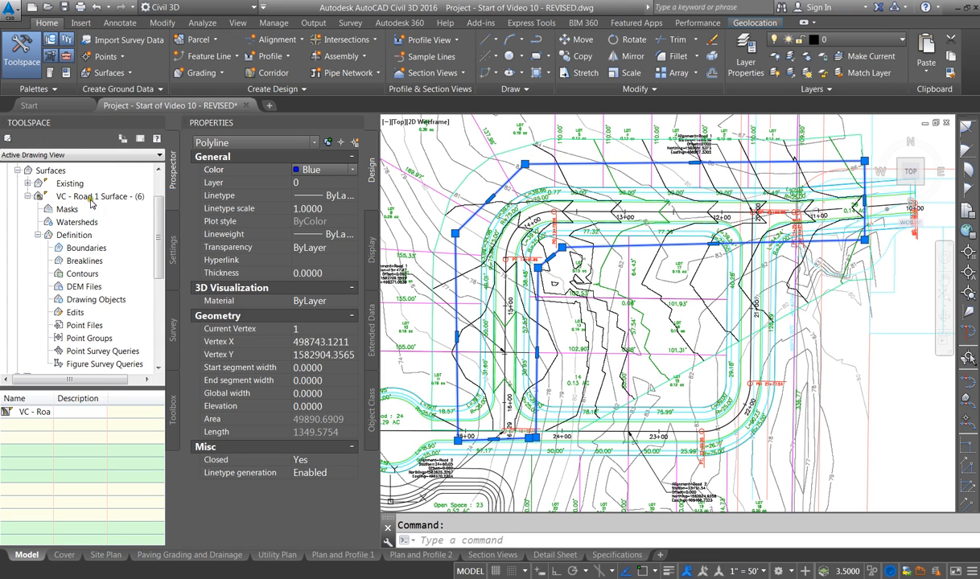
{"action": "scroll", "coordinate": [100, 309], "scroll_direction": "down", "scroll_amount": 1}
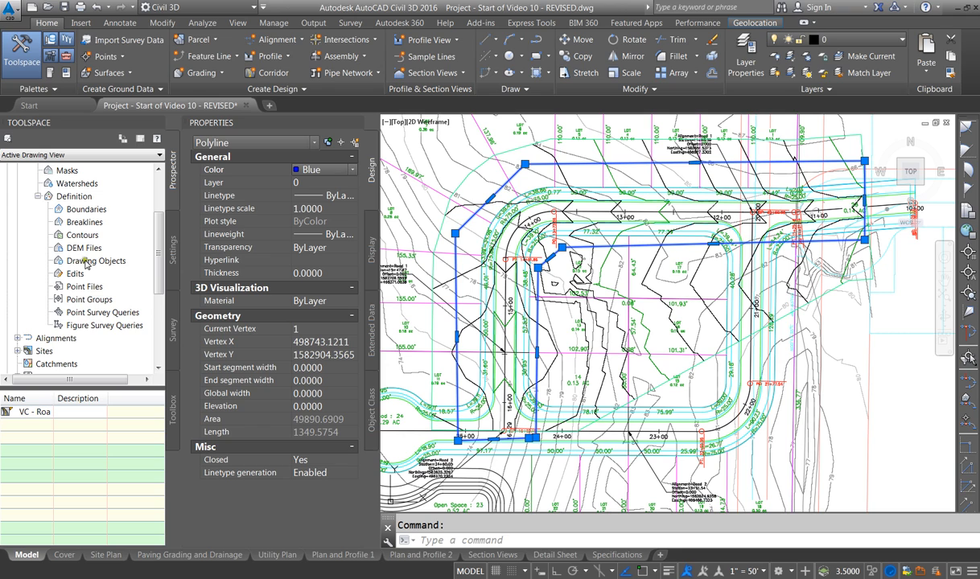
{"action": "left_click", "coordinate": [84, 208]}
{"action": "right_click", "coordinate": [98, 210]}
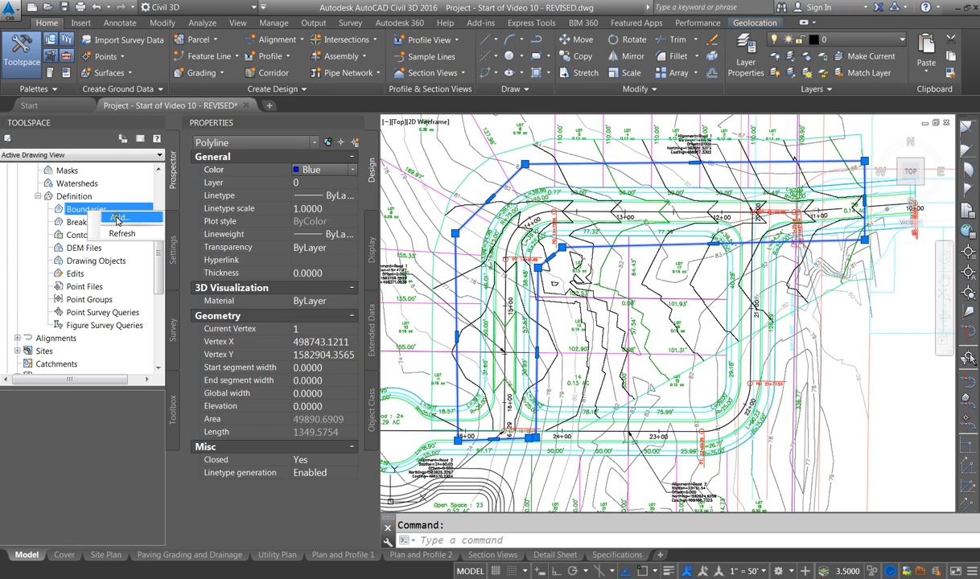
{"action": "left_click", "coordinate": [117, 218]}
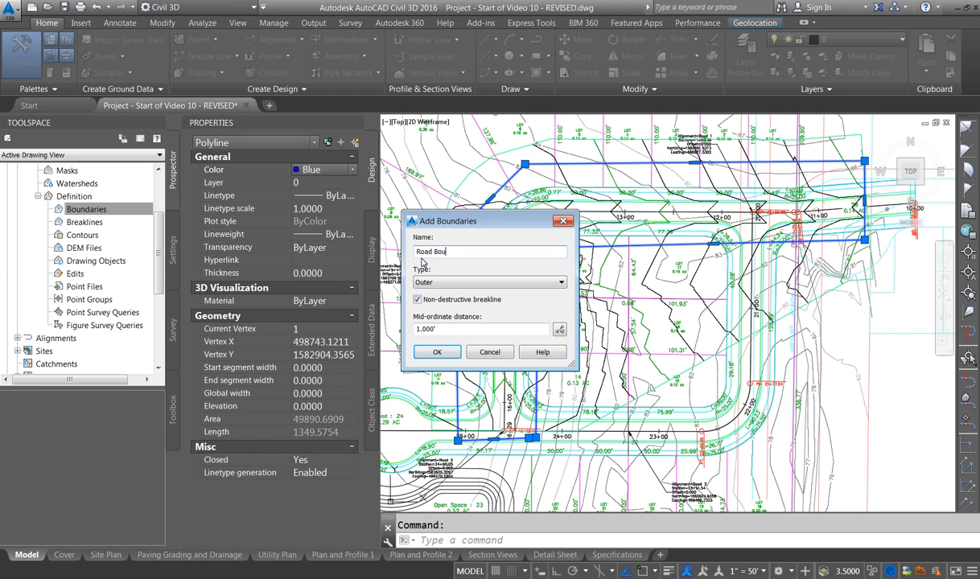
{"action": "left_click", "coordinate": [437, 351]}
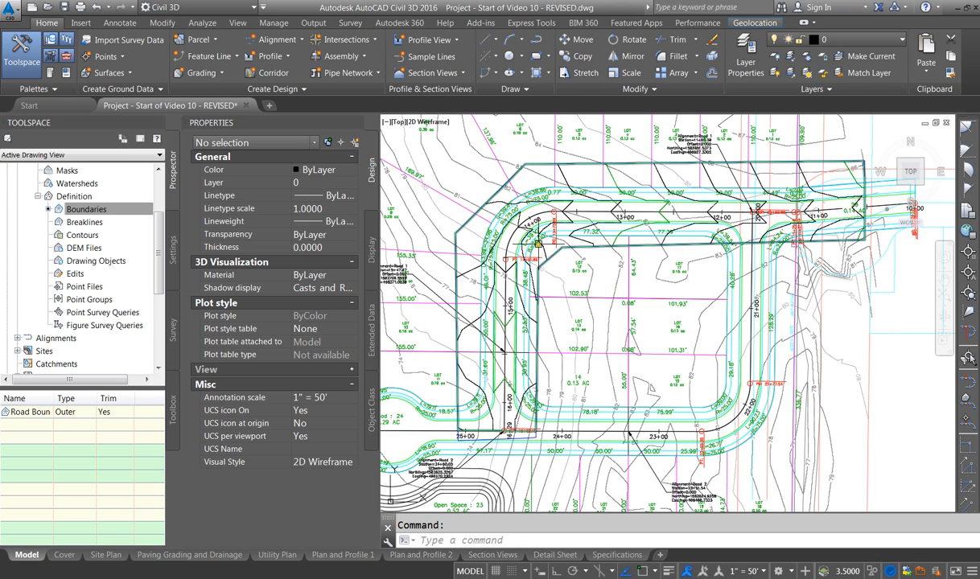
Step: Create a new layer named VS-Surface-Boundary and freeze it
{"action": "left_click", "coordinate": [470, 214]}
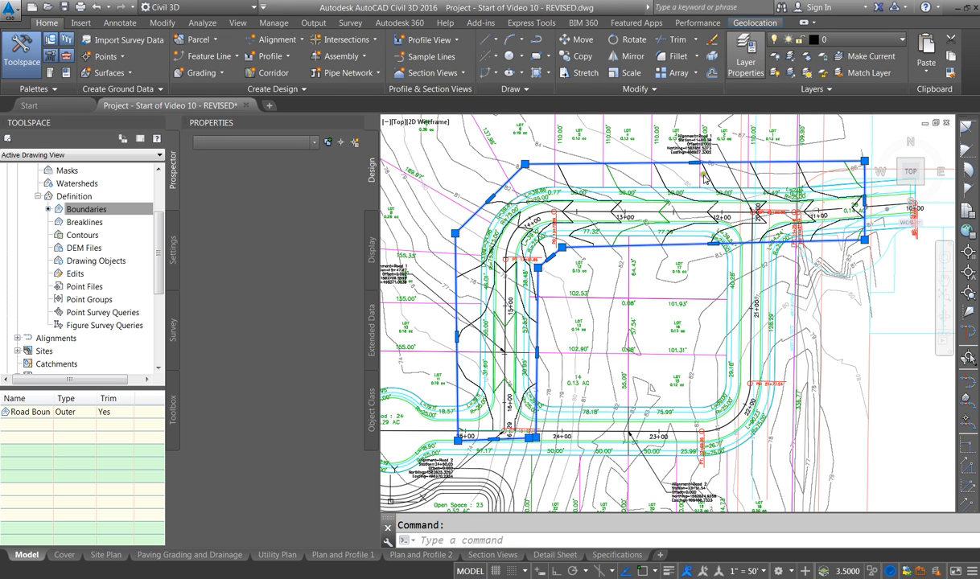
{"action": "left_click", "coordinate": [752, 61]}
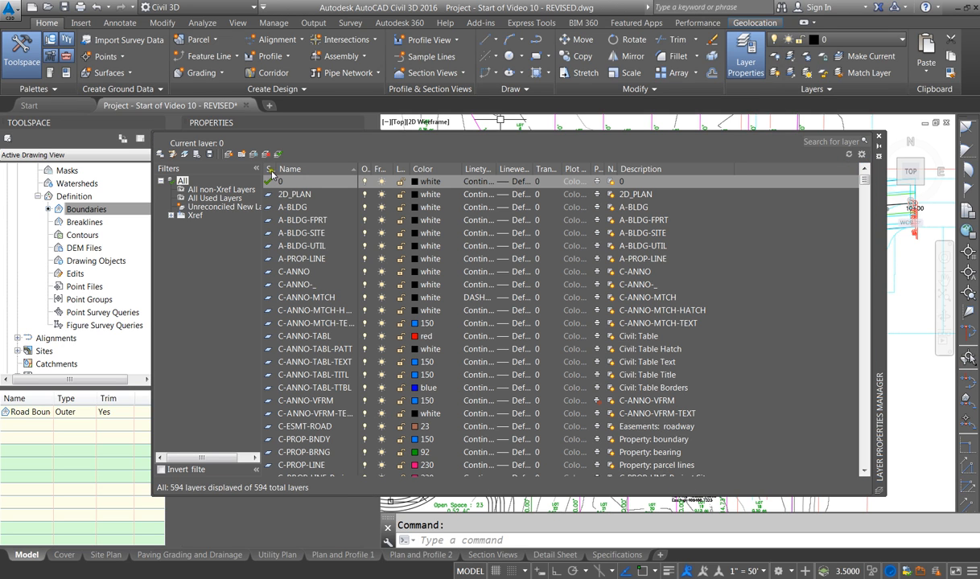
{"action": "left_click", "coordinate": [228, 154]}
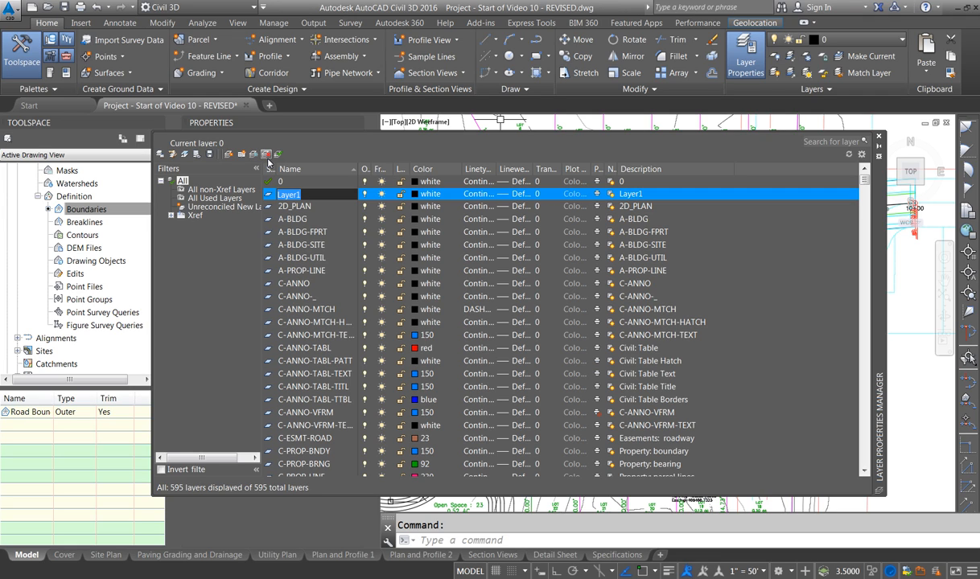
{"action": "type", "text": "VS-Surface-Boundary"}
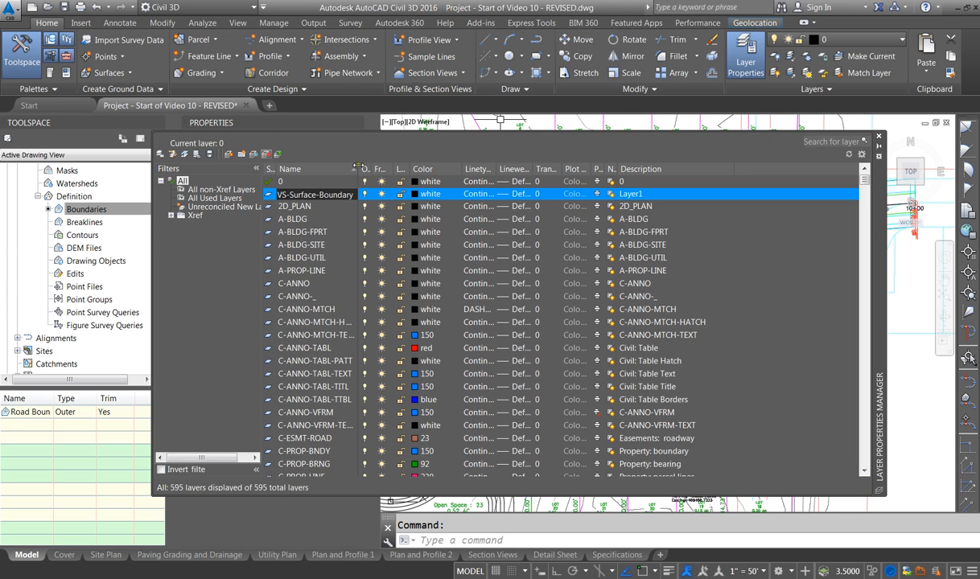
{"action": "left_click", "coordinate": [381, 194]}
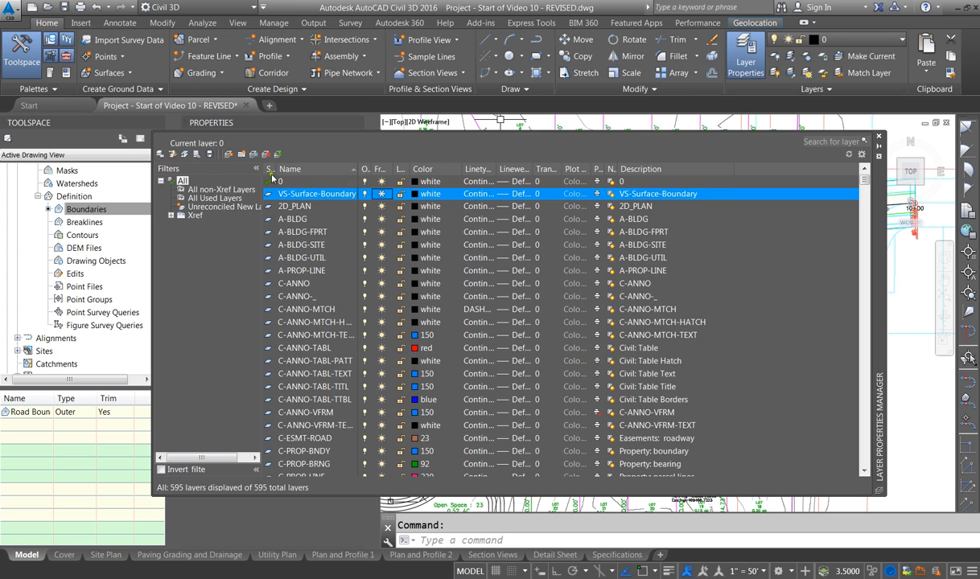
{"action": "left_click", "coordinate": [878, 136]}
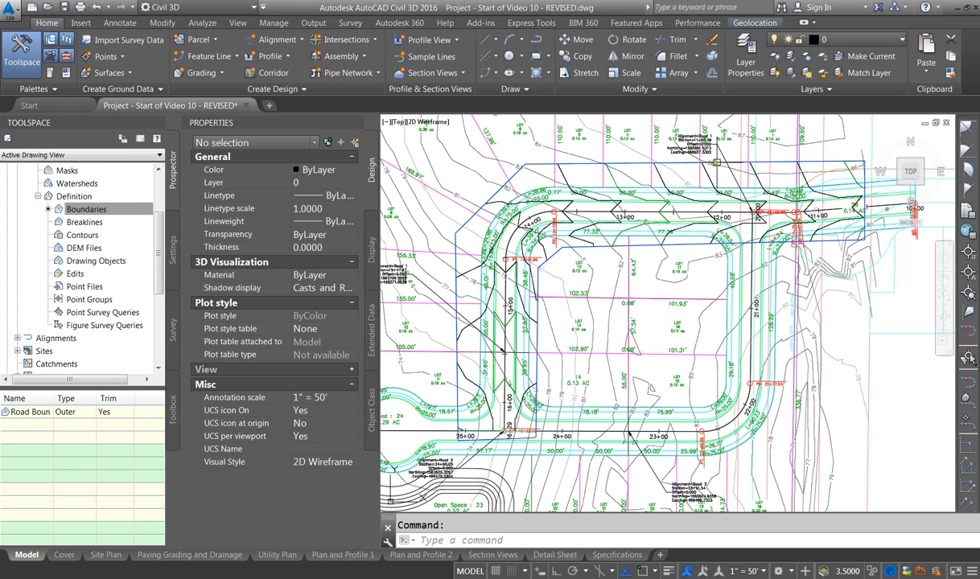
Step: Move the blue outline polyline around Road 1 to the VS-Surface-Boundary layer and dismiss the notice
{"action": "left_click", "coordinate": [716, 162]}
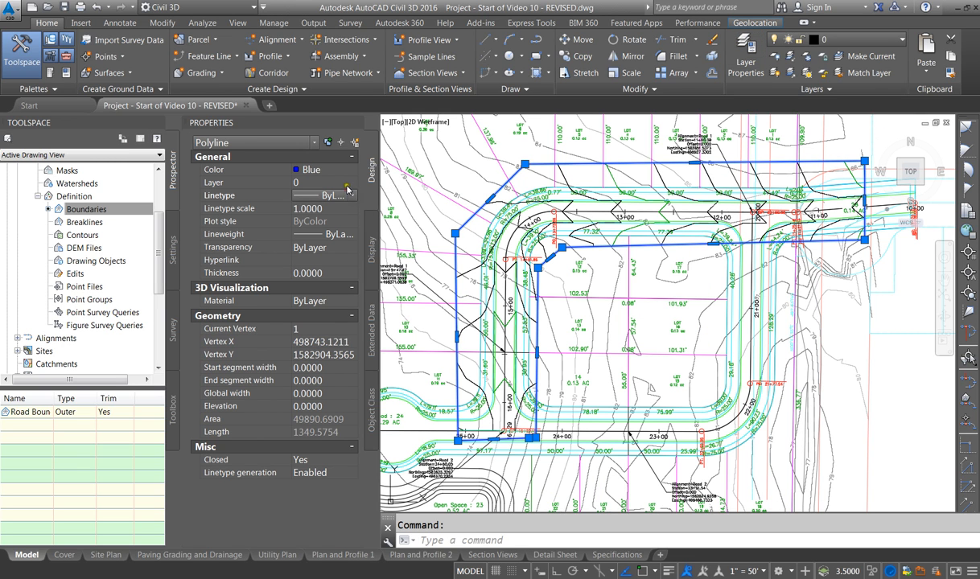
{"action": "left_click", "coordinate": [348, 187]}
{"action": "left_click", "coordinate": [352, 182]}
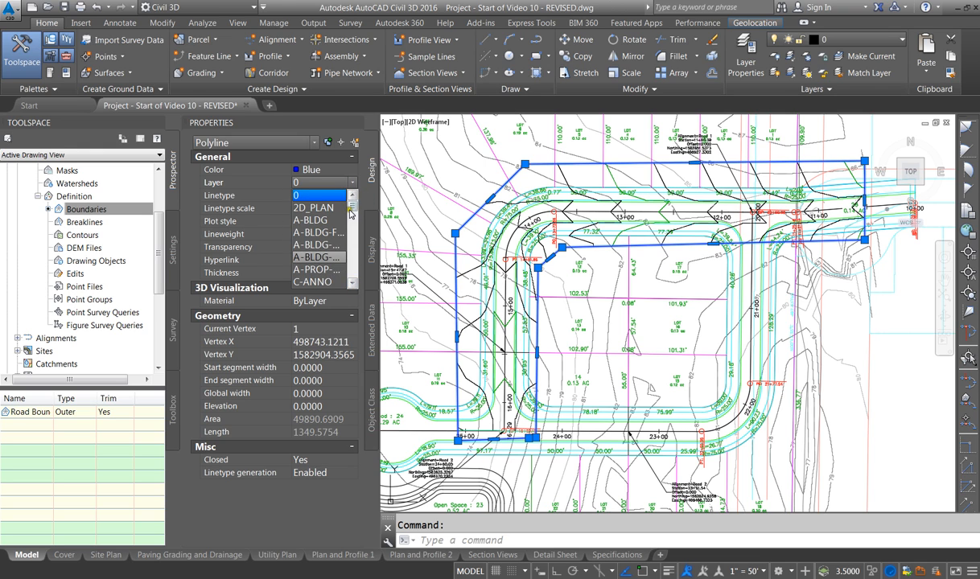
{"action": "left_click_drag", "start_coordinate": [350, 211], "coordinate": [352, 282]}
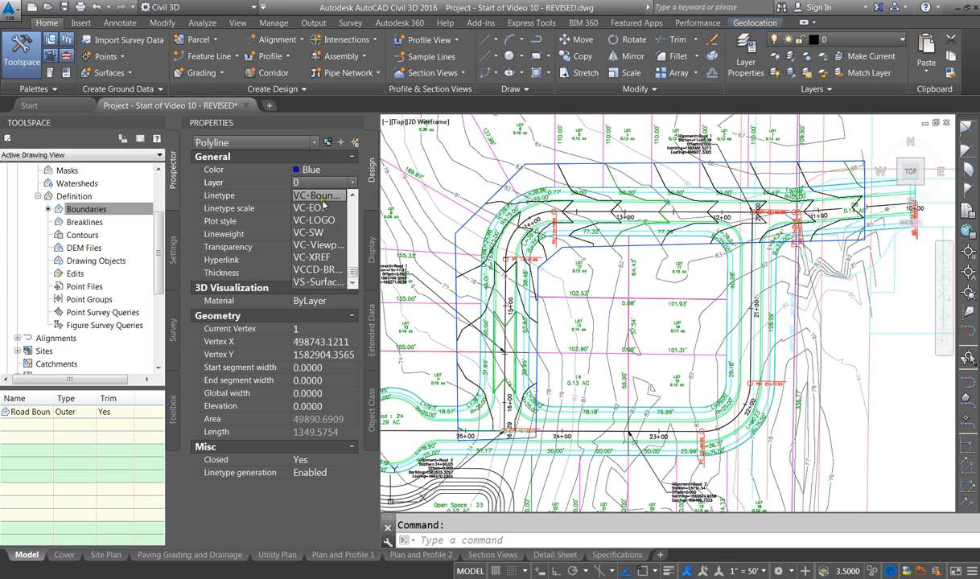
{"action": "scroll", "coordinate": [323, 206], "scroll_direction": "up", "scroll_amount": 1}
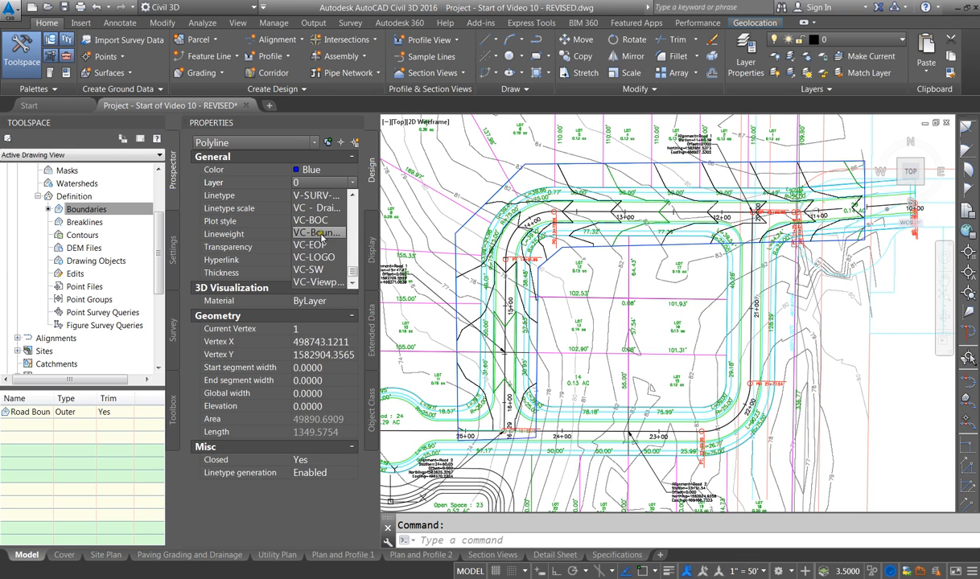
{"action": "scroll", "coordinate": [321, 239], "scroll_direction": "down", "scroll_amount": 1}
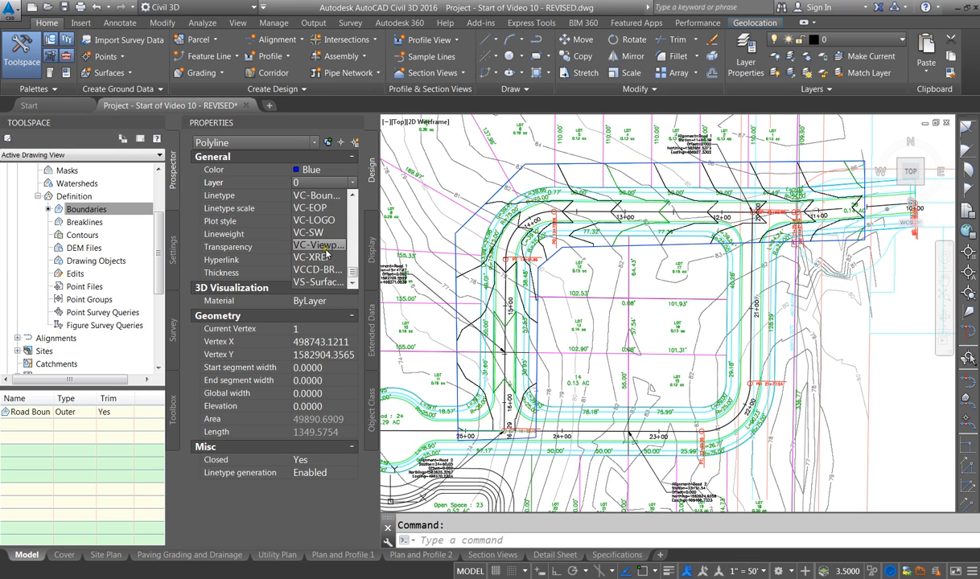
{"action": "left_click", "coordinate": [330, 283]}
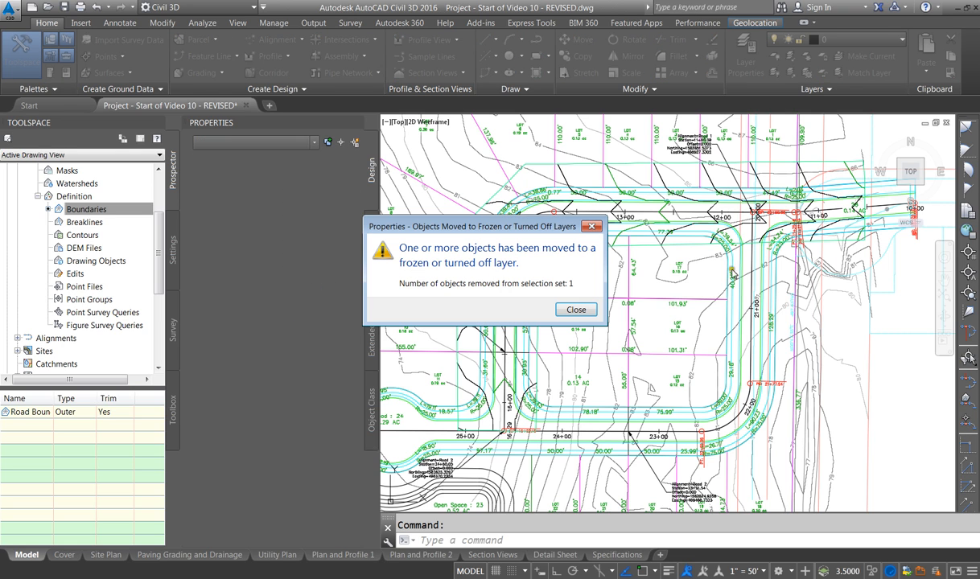
{"action": "left_click", "coordinate": [573, 310]}
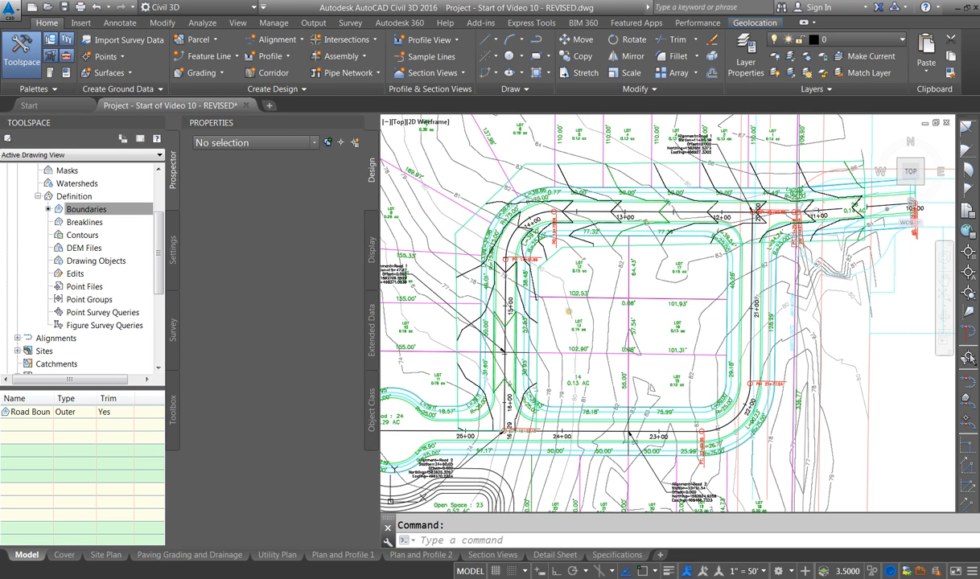
{"action": "key", "text": "Escape"}
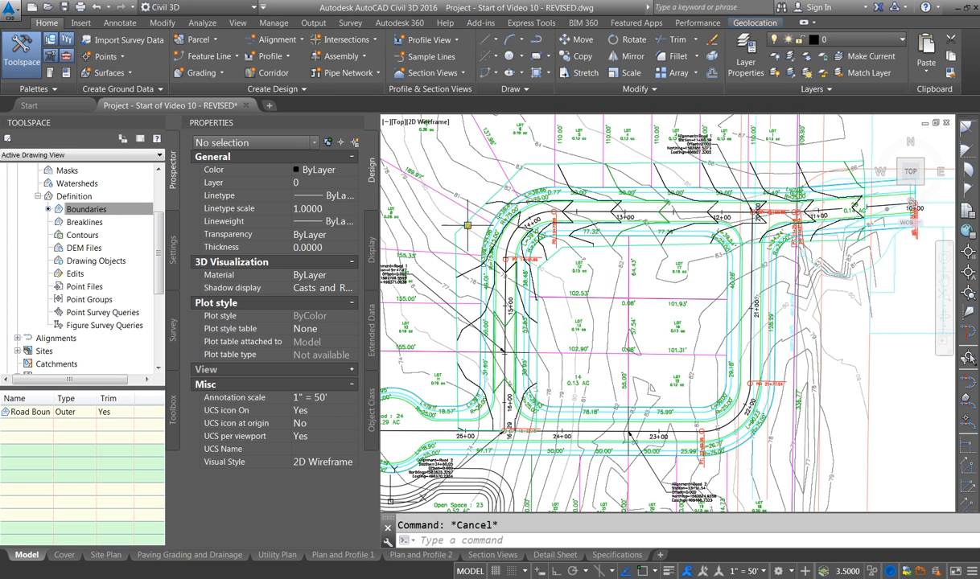
Step: Turn off the Border component in the plan display of the VC - Road 1 Surface's style, Contours 1' and 5' (Design)
{"action": "left_click", "coordinate": [463, 228]}
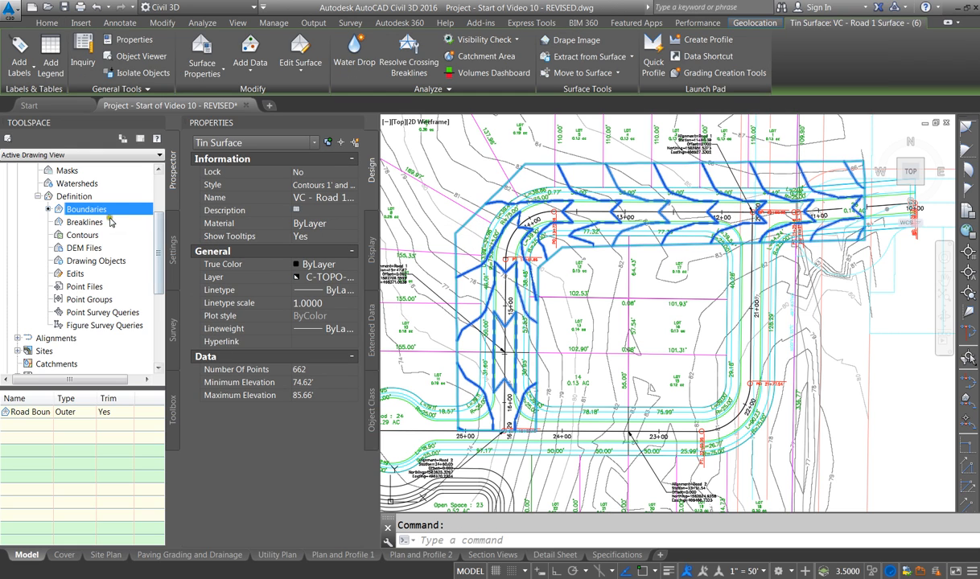
{"action": "double_click", "coordinate": [50, 198]}
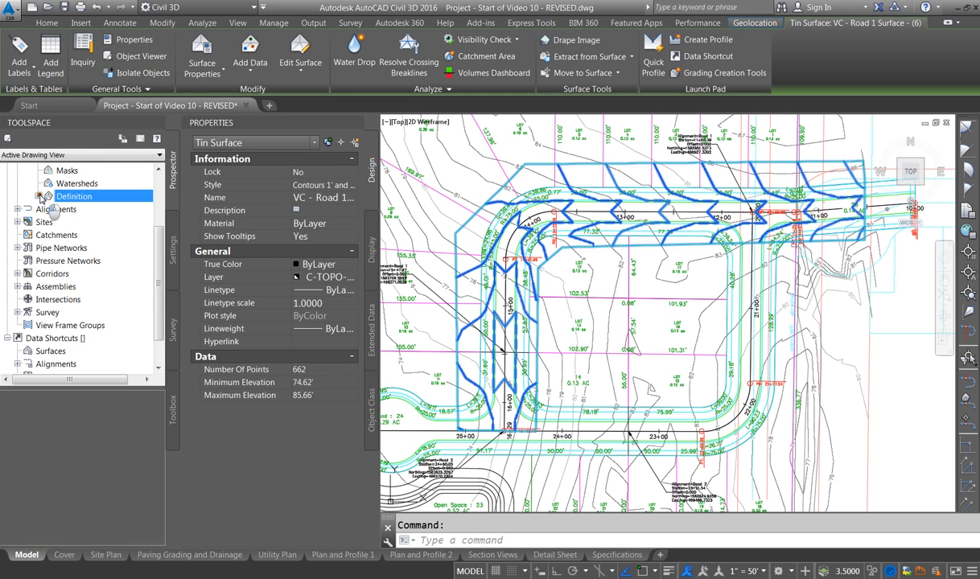
{"action": "left_click", "coordinate": [85, 196]}
{"action": "right_click", "coordinate": [99, 197]}
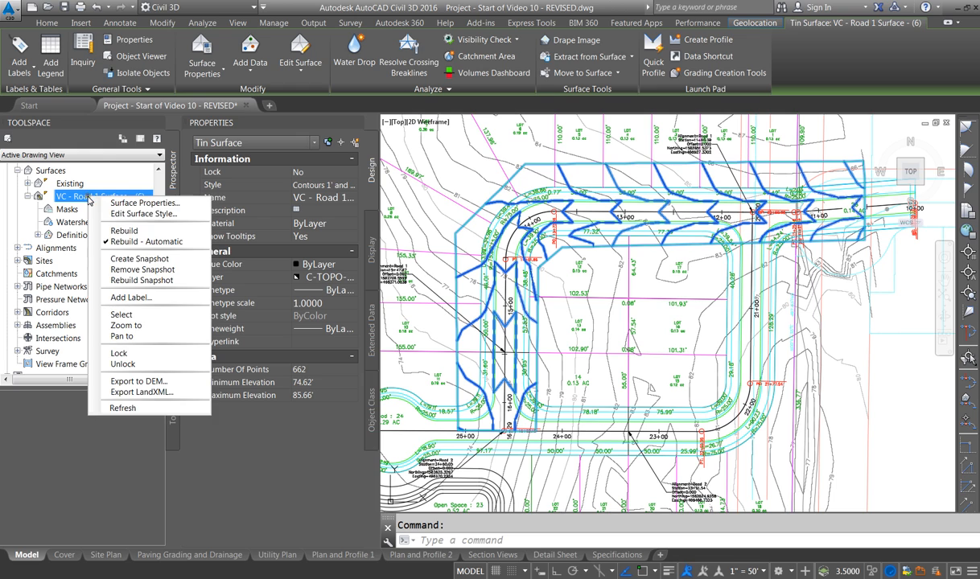
{"action": "left_click", "coordinate": [150, 214]}
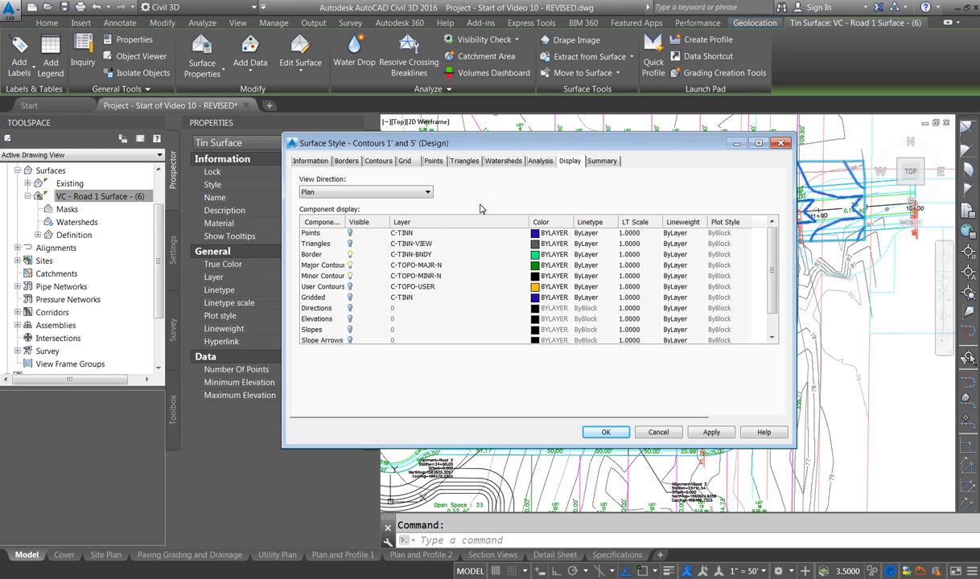
{"action": "left_click", "coordinate": [349, 255]}
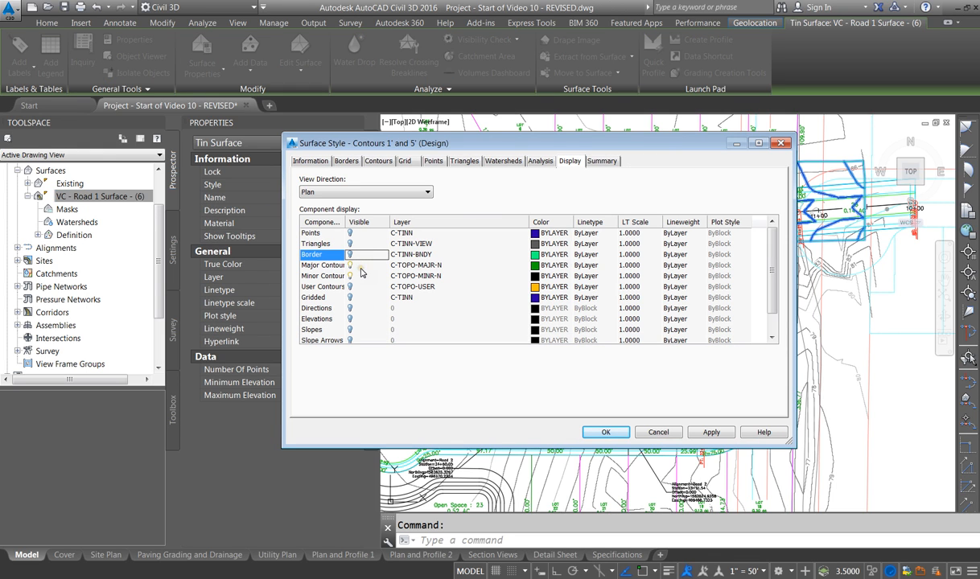
{"action": "left_click", "coordinate": [606, 432]}
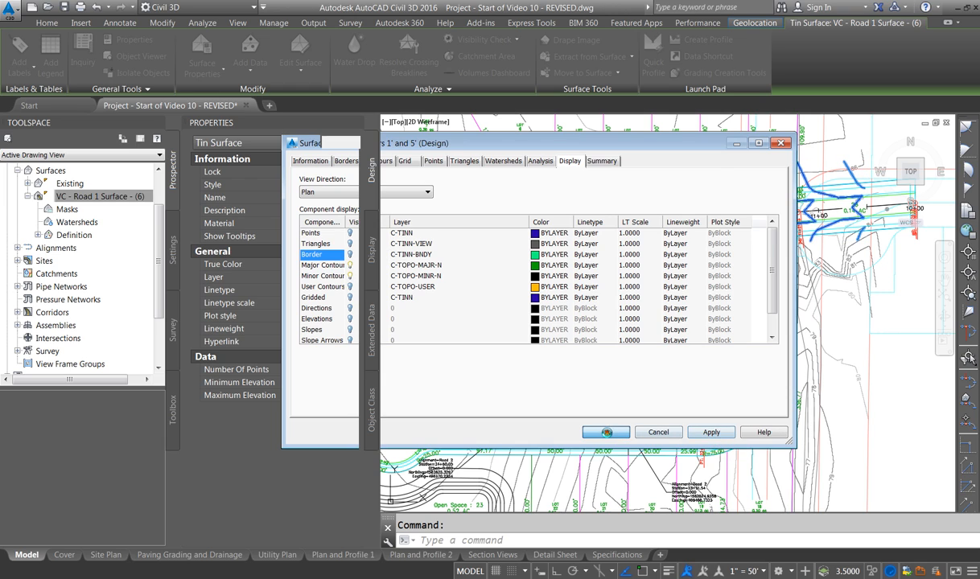
Step: Examine the trimmed surface contours along Road 1, clear the surface selection, and highlight the VC-SW polyline to compare it with the contours
{"action": "scroll", "coordinate": [511, 350], "scroll_direction": "up", "scroll_amount": 2}
{"action": "middle_click_drag", "start_coordinate": [511, 350], "coordinate": [573, 329]}
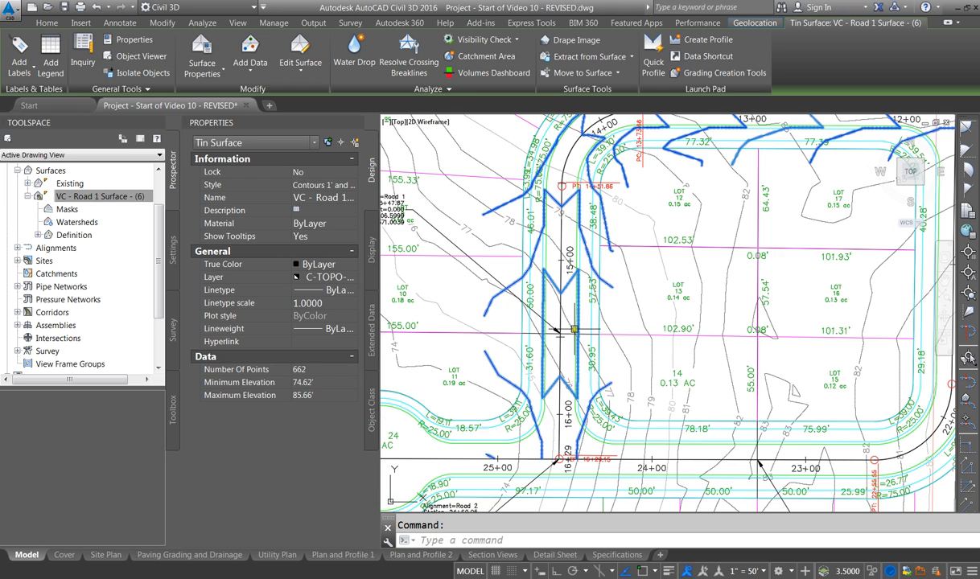
{"action": "scroll", "coordinate": [525, 287], "scroll_direction": "down", "scroll_amount": 2}
{"action": "key", "text": "Escape"}
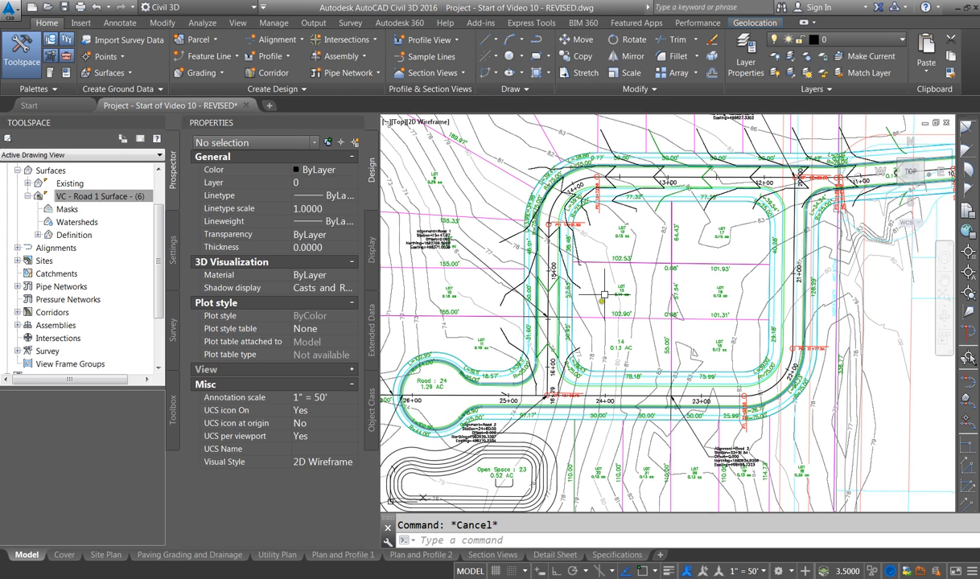
{"action": "scroll", "coordinate": [551, 313], "scroll_direction": "up", "scroll_amount": 2}
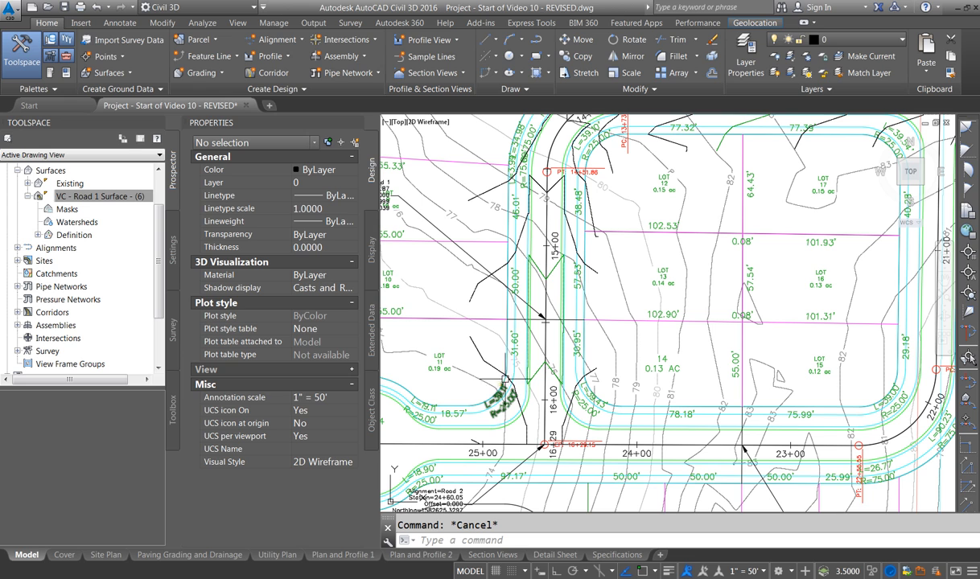
{"action": "left_click", "coordinate": [503, 381]}
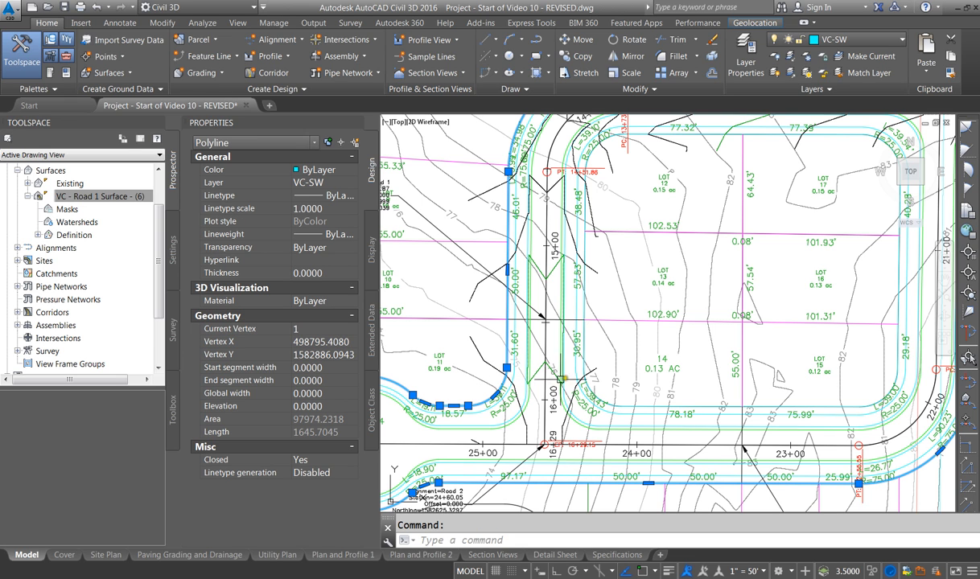
{"action": "scroll", "coordinate": [517, 146], "scroll_direction": "up", "scroll_amount": 5}
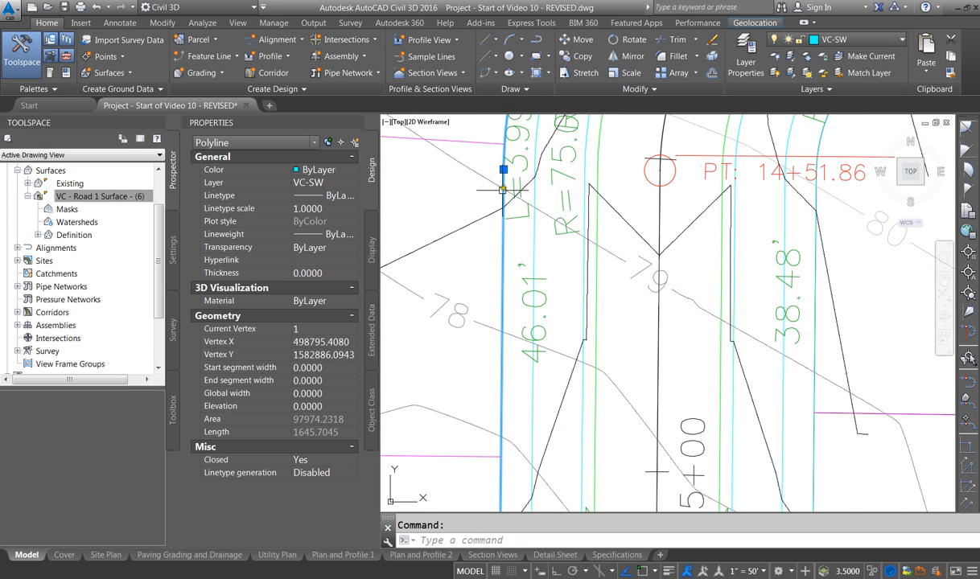
Step: Offset the outer VC-SW sidewalk polyline along Road 1 outward by 5 feet, and select the new line to check it
{"action": "scroll", "coordinate": [516, 149], "scroll_direction": "down", "scroll_amount": 4}
{"action": "key", "text": "Escape"}
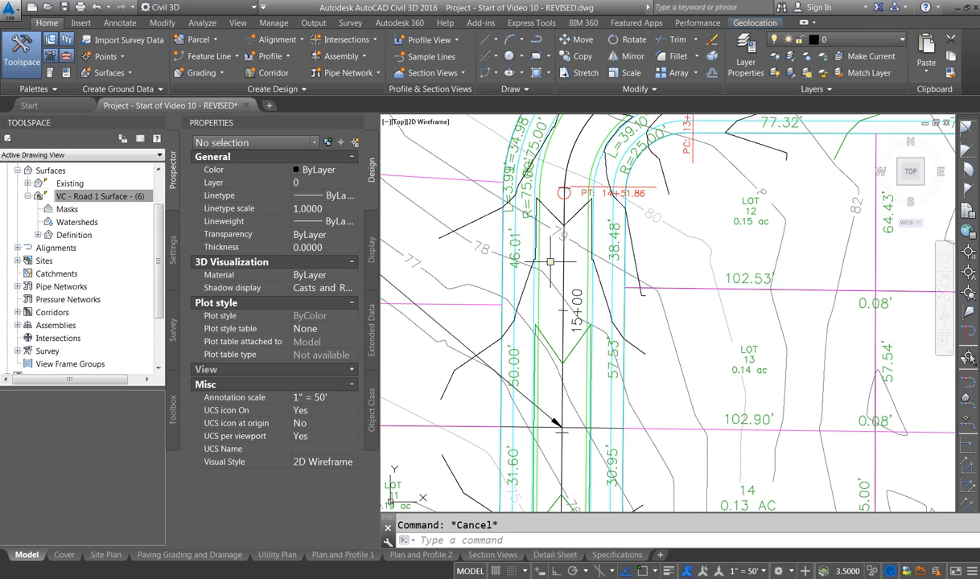
{"action": "type", "text": "o"}
{"action": "key", "text": "Return"}
{"action": "type", "text": "5"}
{"action": "key", "text": "Return"}
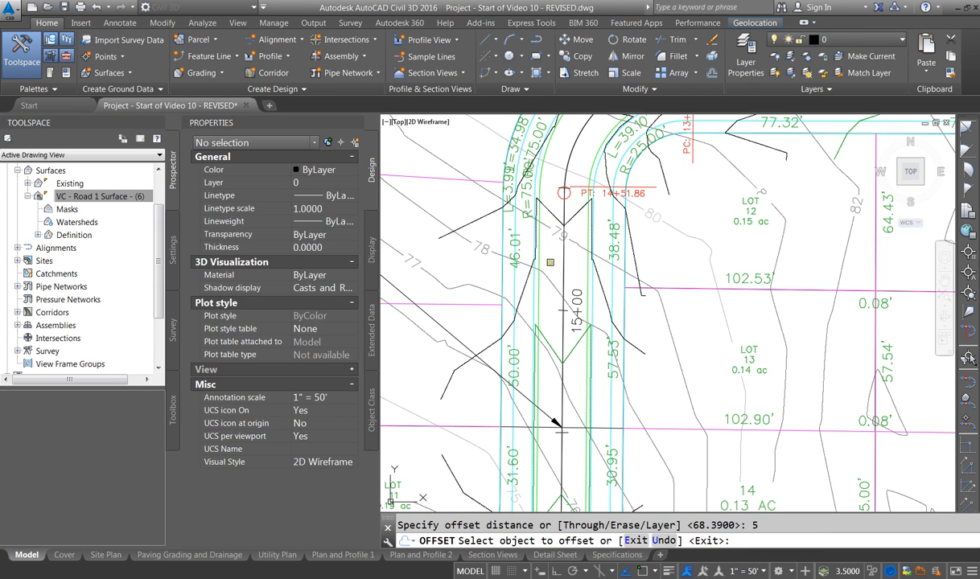
{"action": "left_click", "coordinate": [500, 244]}
{"action": "left_click", "coordinate": [457, 228]}
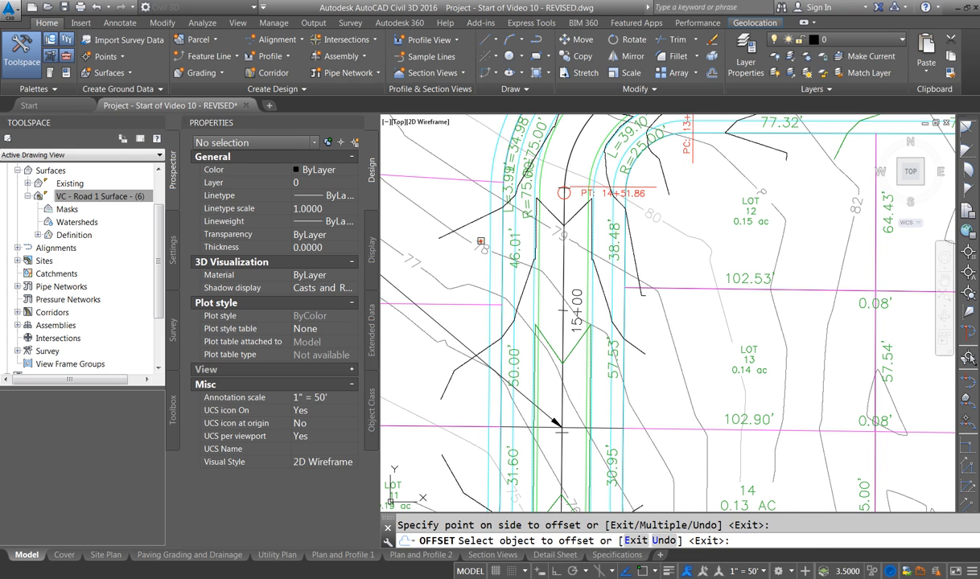
{"action": "key", "text": "Escape"}
{"action": "left_click", "coordinate": [491, 225]}
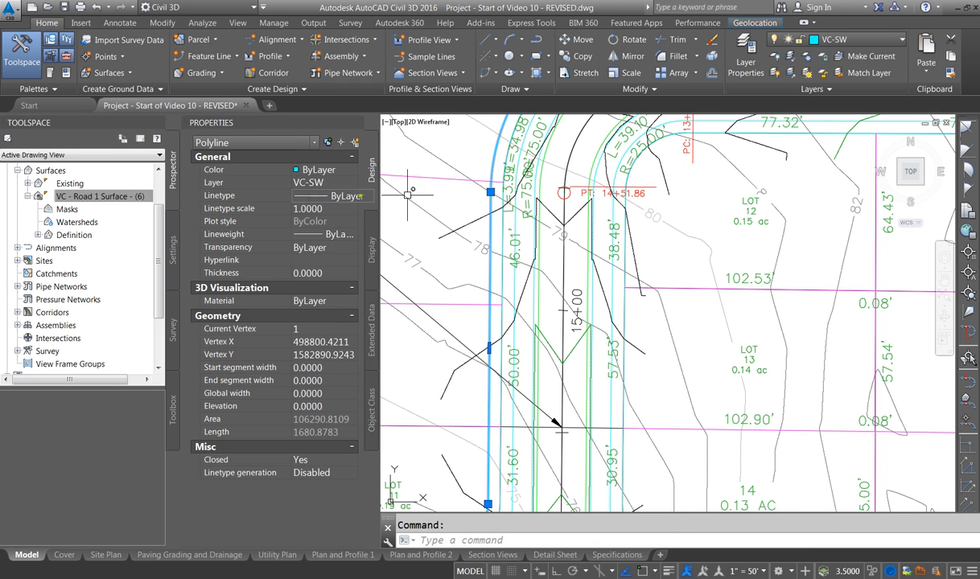
{"action": "key", "text": "Escape"}
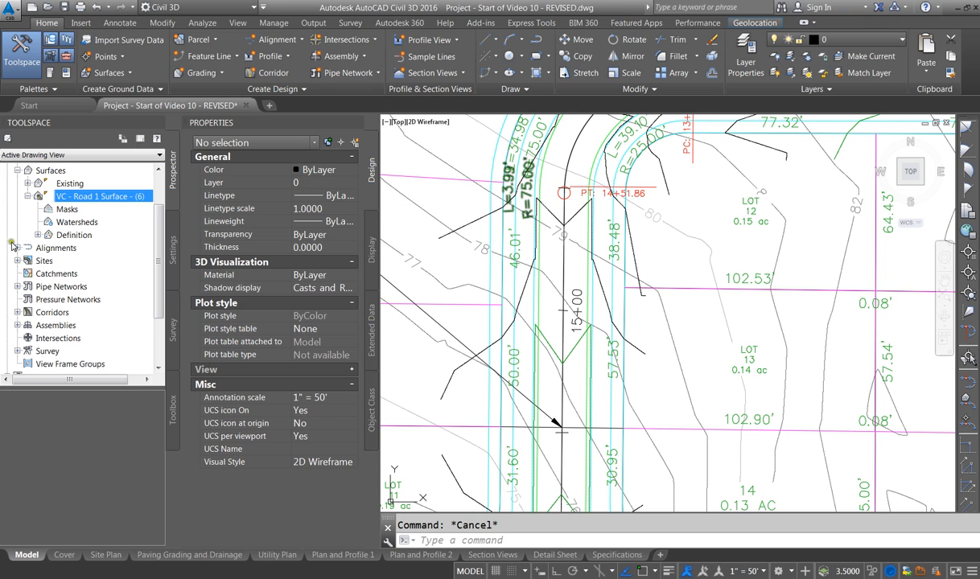
Step: Remove the existing outer road boundary from the VC - Road 1 Surface definition
{"action": "left_click", "coordinate": [36, 235]}
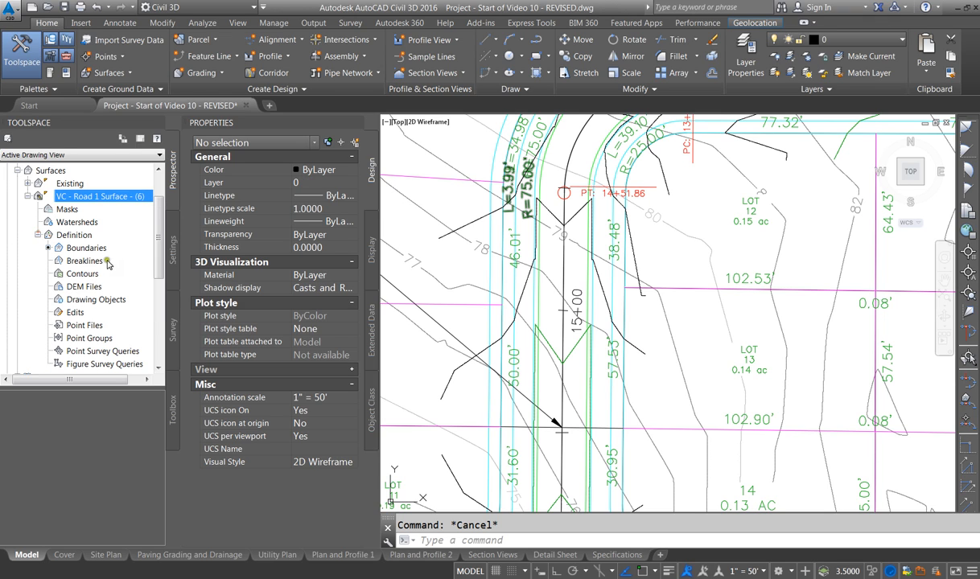
{"action": "left_click", "coordinate": [87, 249]}
{"action": "left_click", "coordinate": [31, 412]}
{"action": "right_click", "coordinate": [41, 413]}
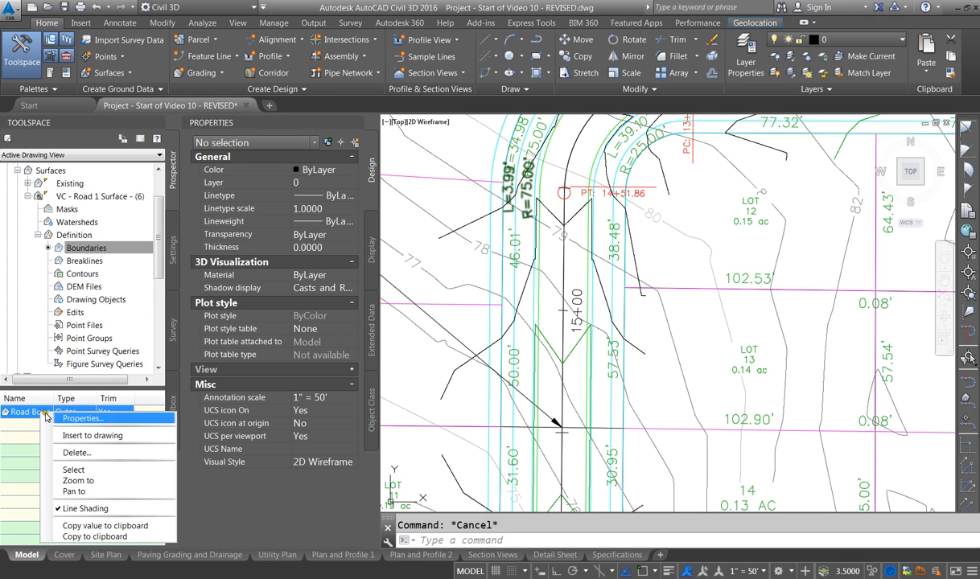
{"action": "left_click", "coordinate": [89, 450]}
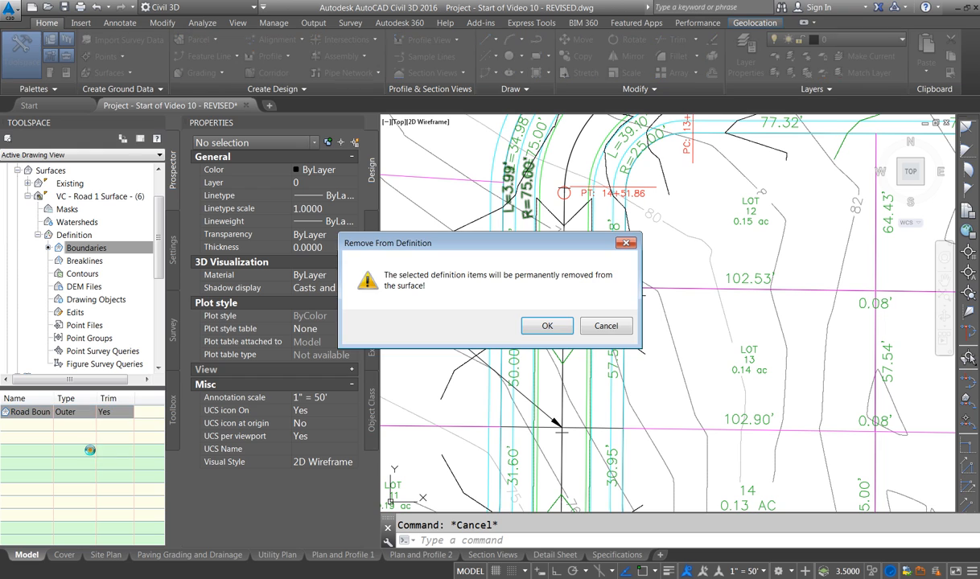
{"action": "left_click", "coordinate": [546, 326]}
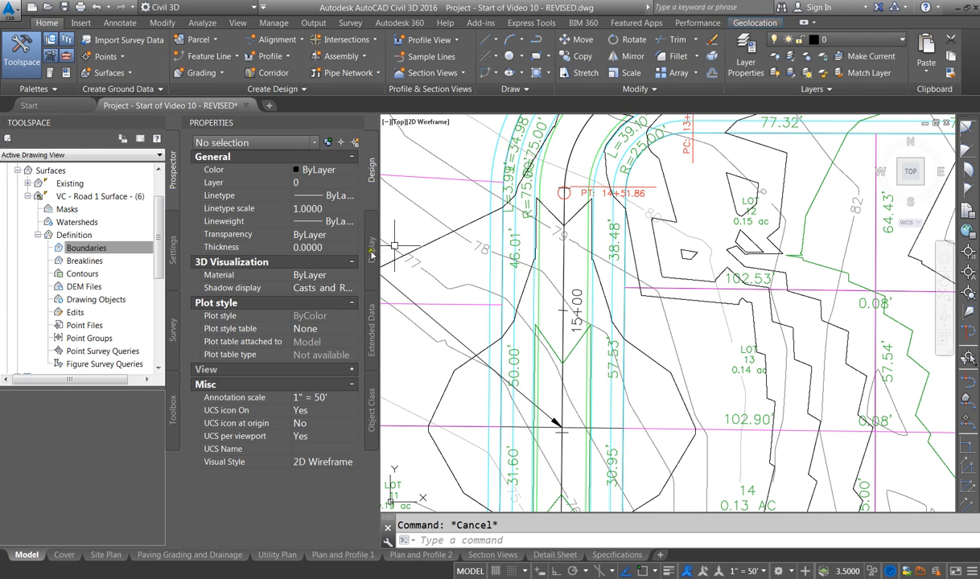
Step: Add a non-destructive outer boundary named Road 1 to the VC - Road 1 Surface, using the outward offset sidewalk polyline
{"action": "left_click", "coordinate": [66, 249]}
{"action": "right_click", "coordinate": [87, 254]}
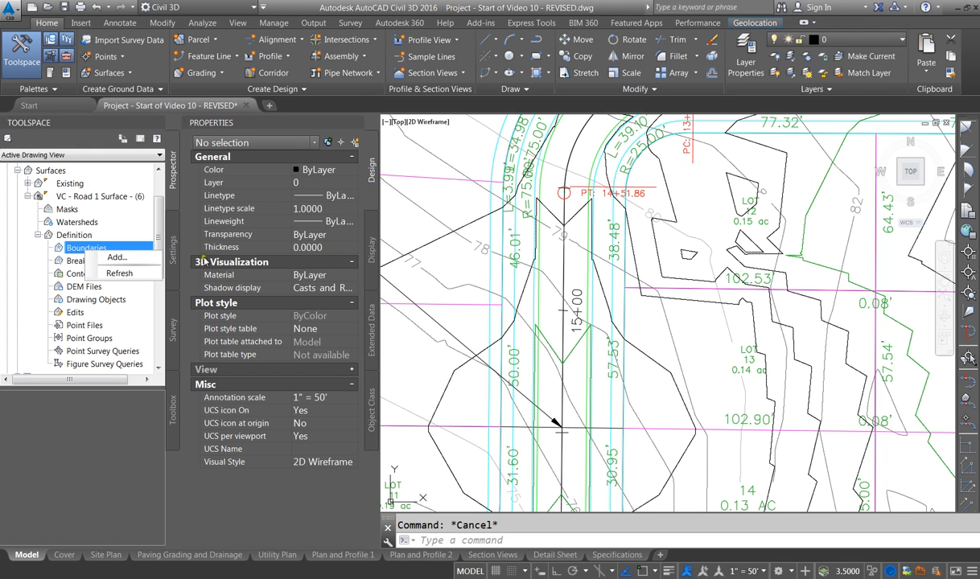
{"action": "left_click", "coordinate": [118, 258]}
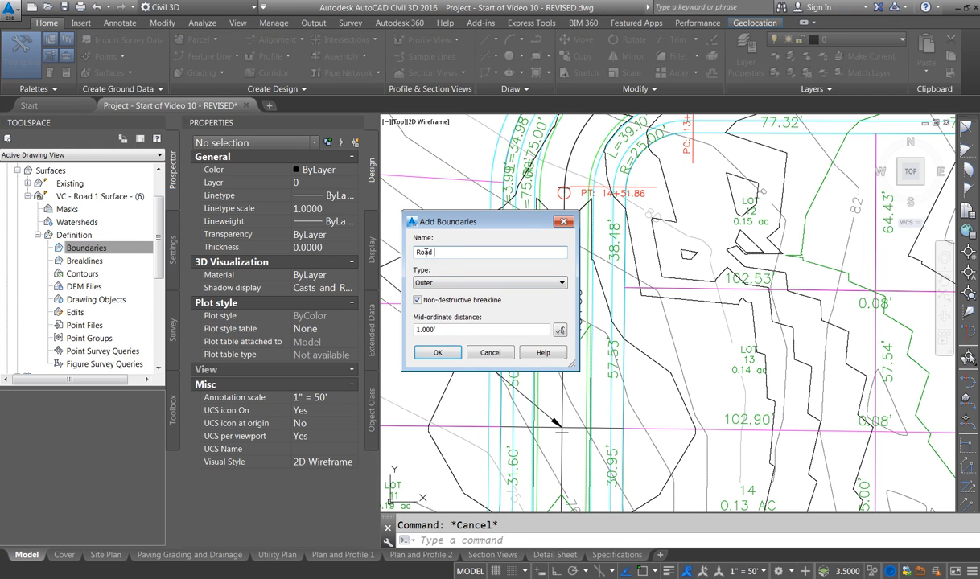
{"action": "left_click", "coordinate": [438, 351]}
{"action": "left_click", "coordinate": [489, 322]}
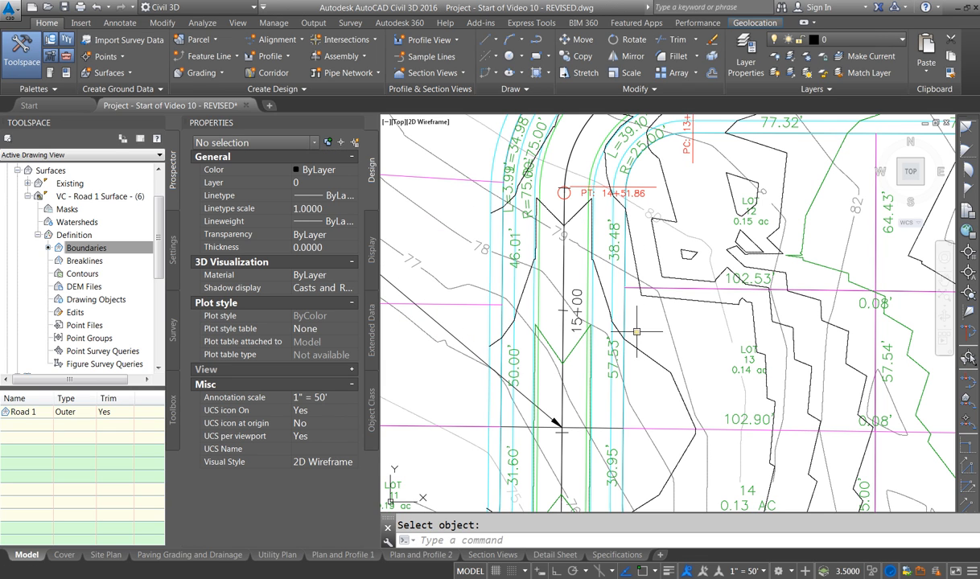
{"action": "scroll", "coordinate": [489, 309], "scroll_direction": "down", "scroll_amount": 2}
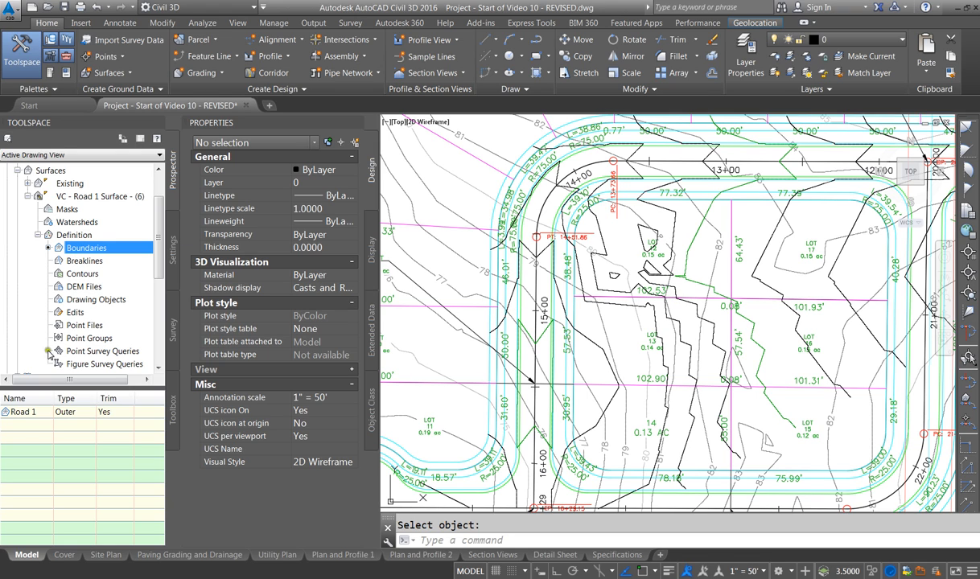
{"action": "right_click", "coordinate": [88, 246]}
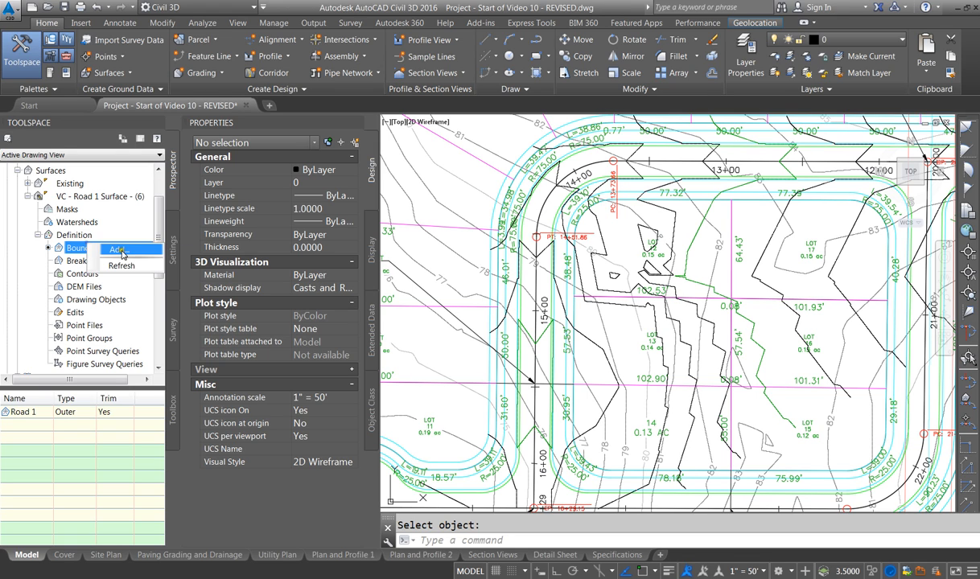
{"action": "left_click", "coordinate": [122, 251]}
{"action": "key", "text": "Escape"}
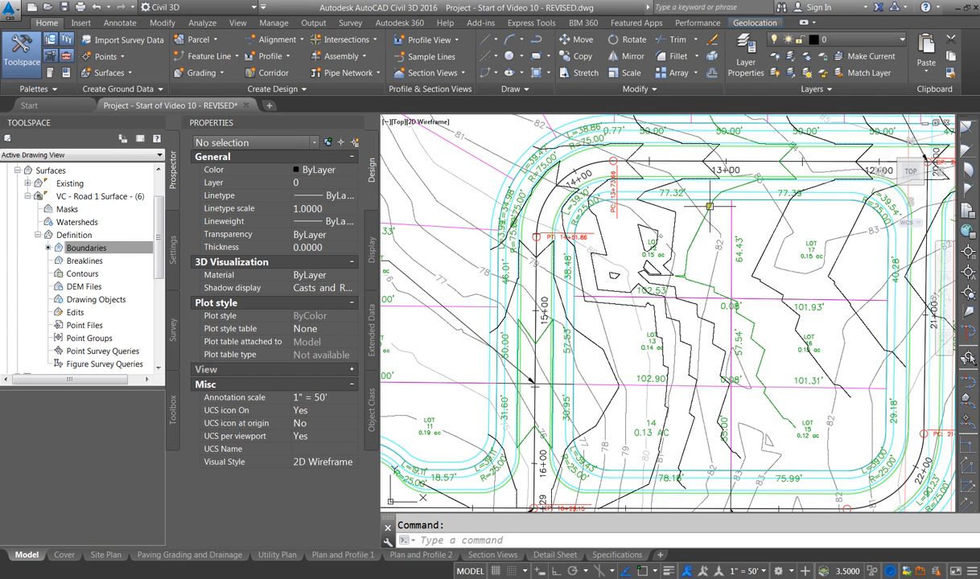
{"action": "left_click", "coordinate": [723, 196]}
{"action": "key", "text": "Escape"}
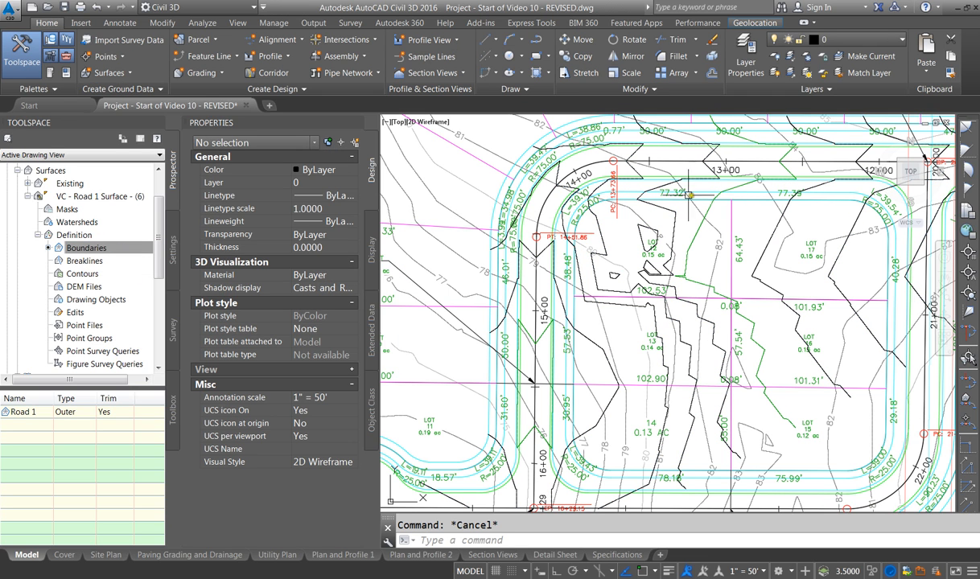
Step: Offset the closed VC-SW polyline around lots 12 to 17 by 5 feet toward the inside of the block
{"action": "type", "text": "o"}
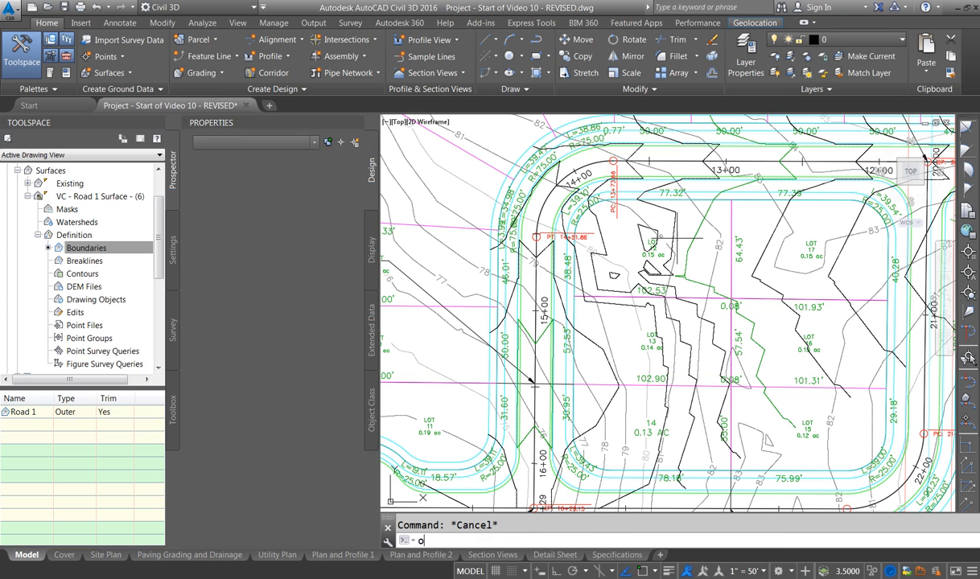
{"action": "key", "text": "Return"}
{"action": "type", "text": "5"}
{"action": "key", "text": "Return"}
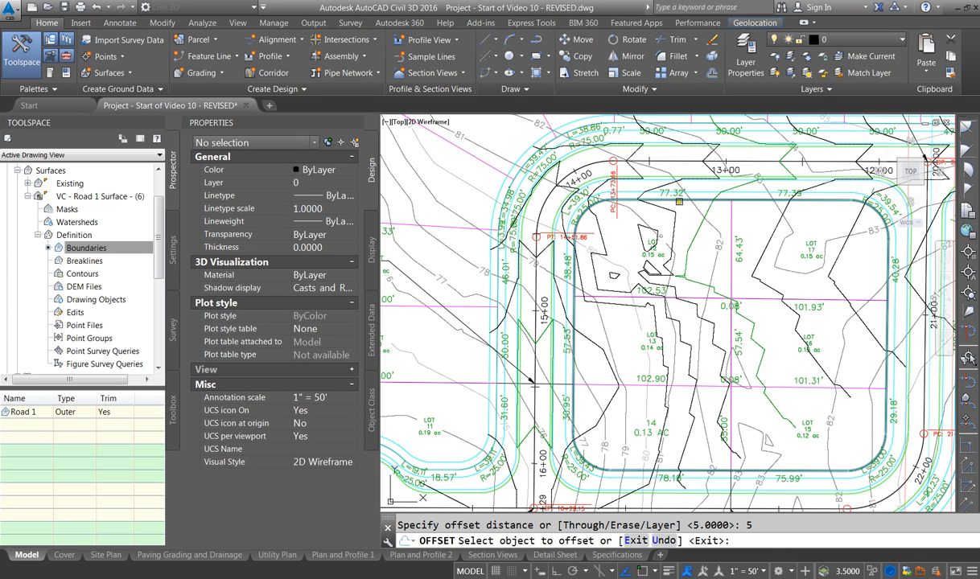
{"action": "left_click", "coordinate": [681, 208]}
{"action": "key", "text": "Escape"}
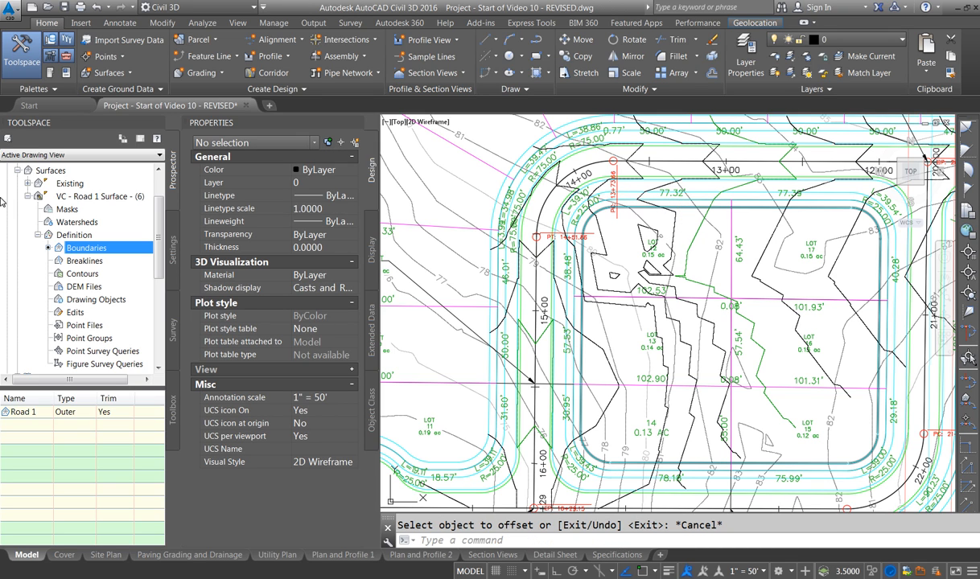
Step: Add a non-destructive outer boundary named Road 1 -A to the surface from the outward offset sidewalk polyline
{"action": "left_click", "coordinate": [492, 212]}
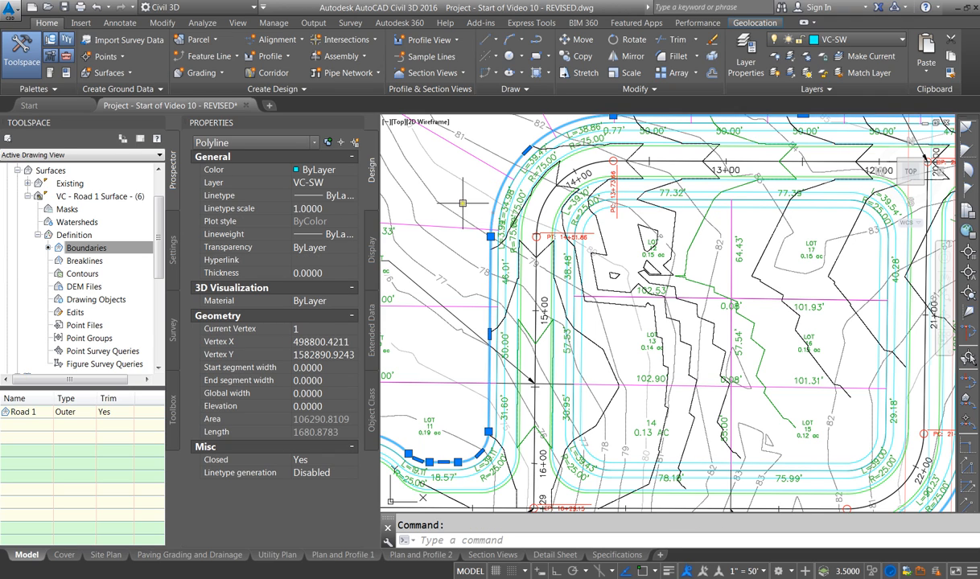
{"action": "right_click", "coordinate": [100, 250]}
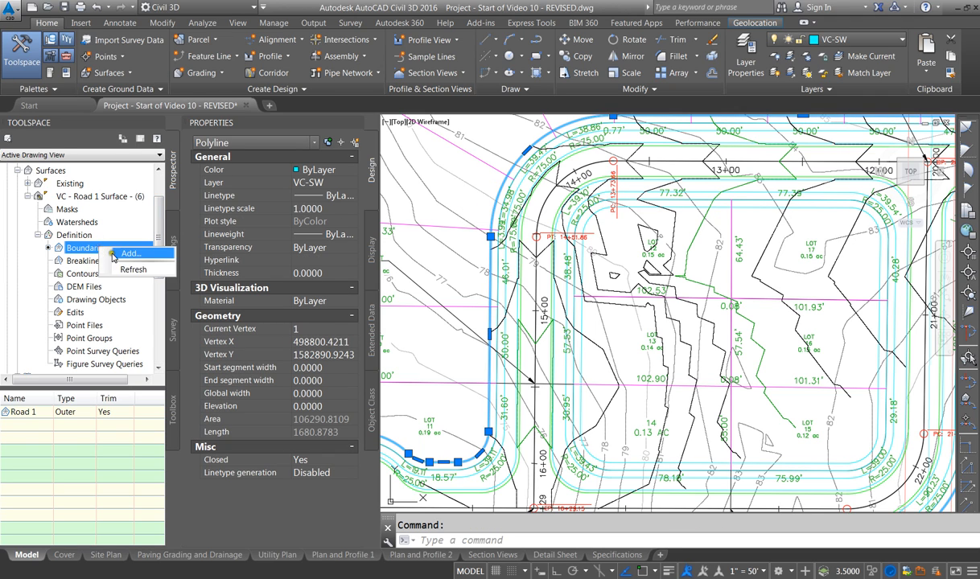
{"action": "left_click", "coordinate": [129, 255]}
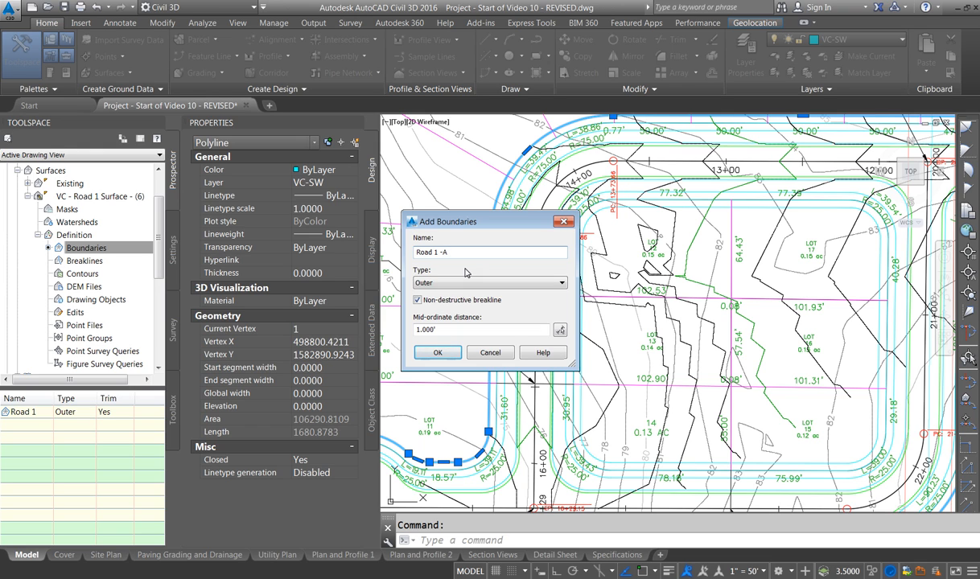
{"action": "left_click", "coordinate": [451, 354]}
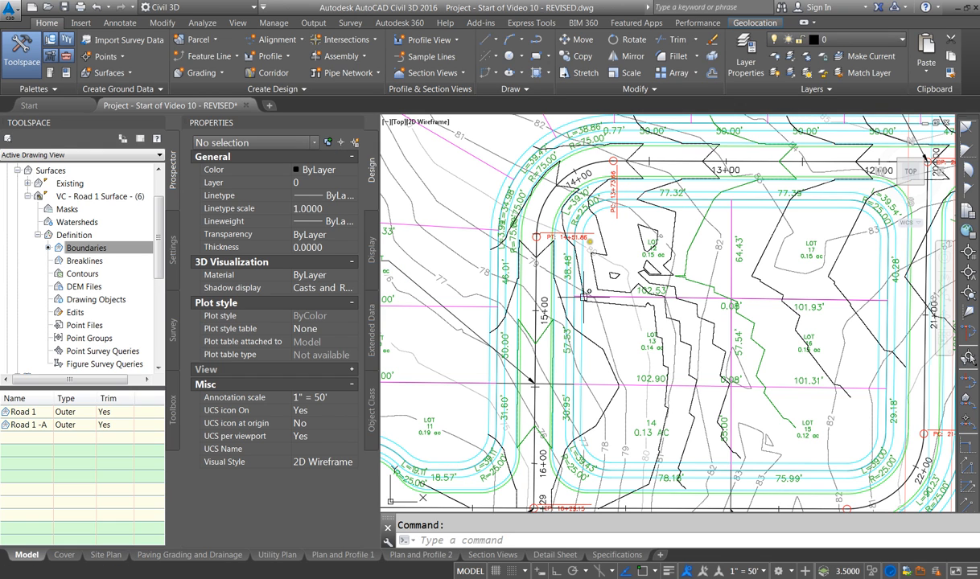
Step: Remove the Road 1 -A boundary from the VC - Road 1 Surface definition
{"action": "left_click", "coordinate": [40, 423]}
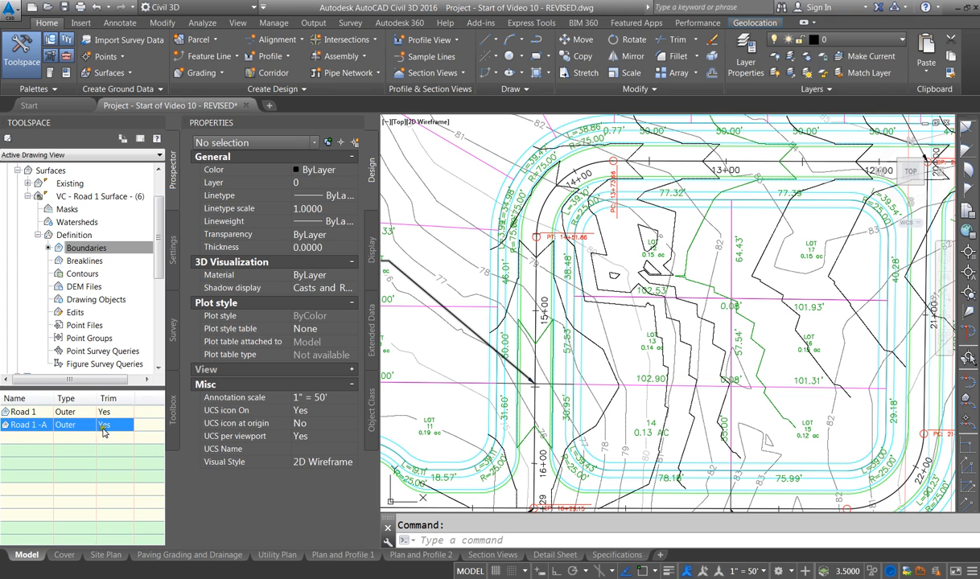
{"action": "right_click", "coordinate": [46, 433]}
{"action": "left_click", "coordinate": [77, 443]}
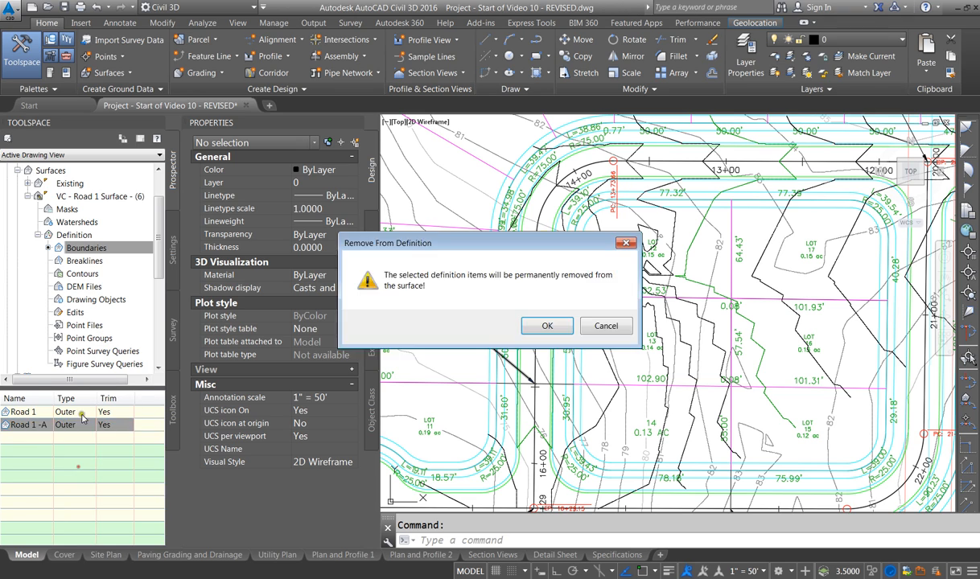
{"action": "left_click", "coordinate": [541, 325]}
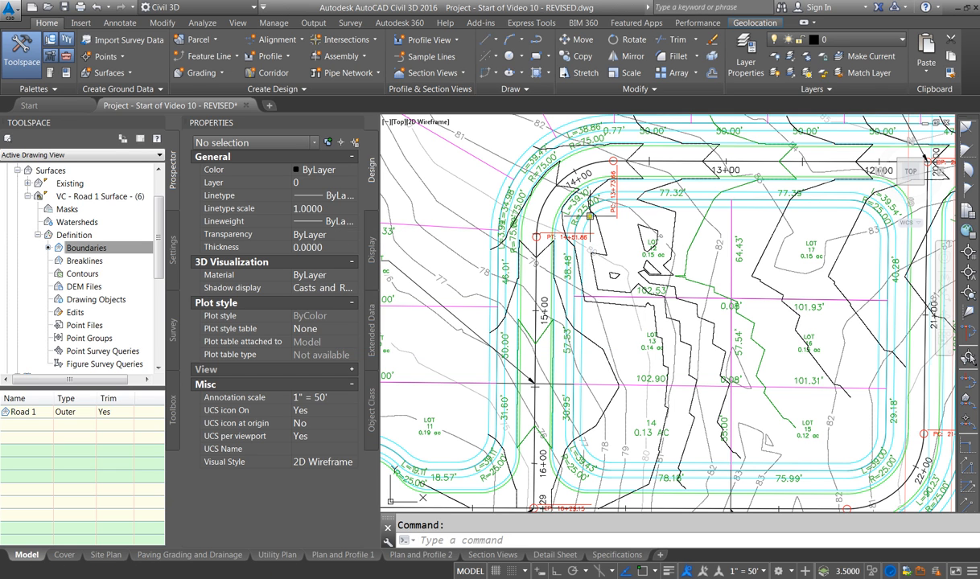
Step: Try adding the inner block's offset polyline as a non-destructive outer boundary named Road 1 A, and undo the addition
{"action": "left_click", "coordinate": [591, 215]}
{"action": "key", "text": "Escape"}
{"action": "left_click", "coordinate": [592, 216]}
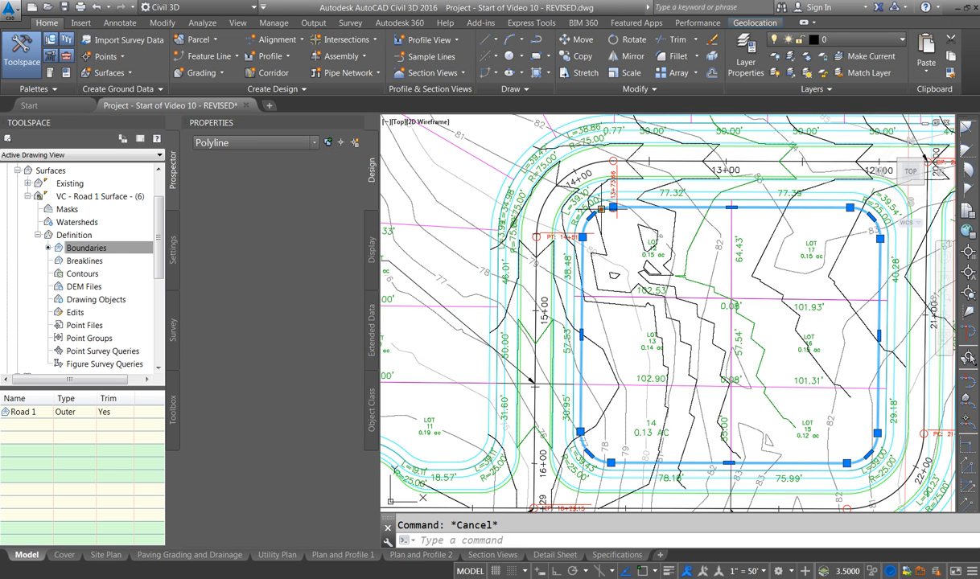
{"action": "right_click", "coordinate": [83, 253]}
{"action": "left_click", "coordinate": [120, 246]}
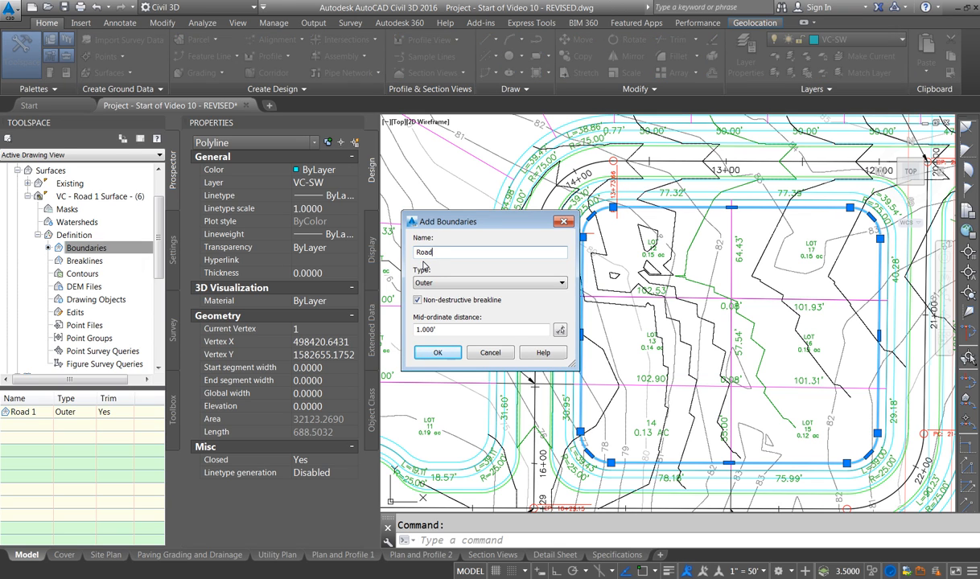
{"action": "type", "text": "Road 1 A"}
{"action": "key", "text": "Return"}
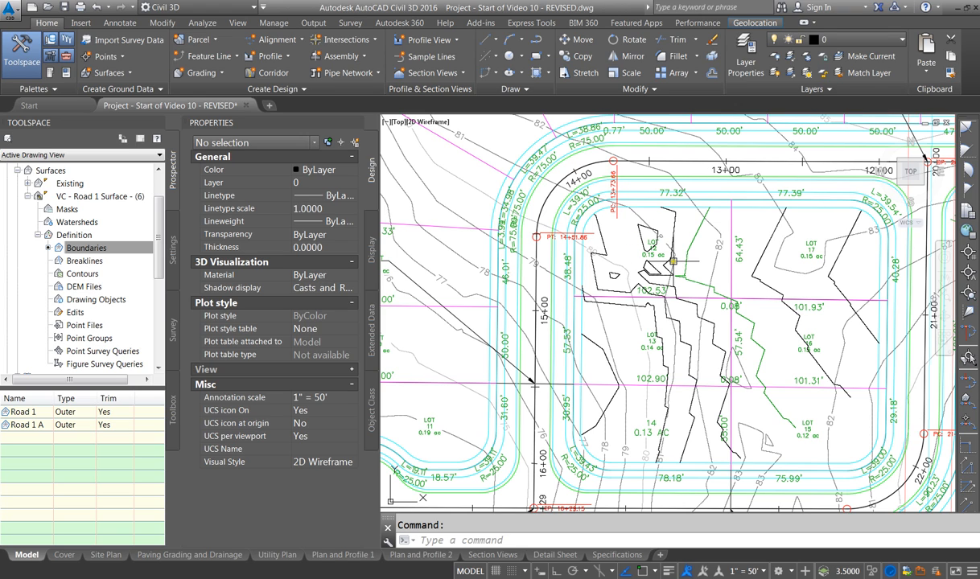
{"action": "type", "text": "u"}
{"action": "key", "text": "Return"}
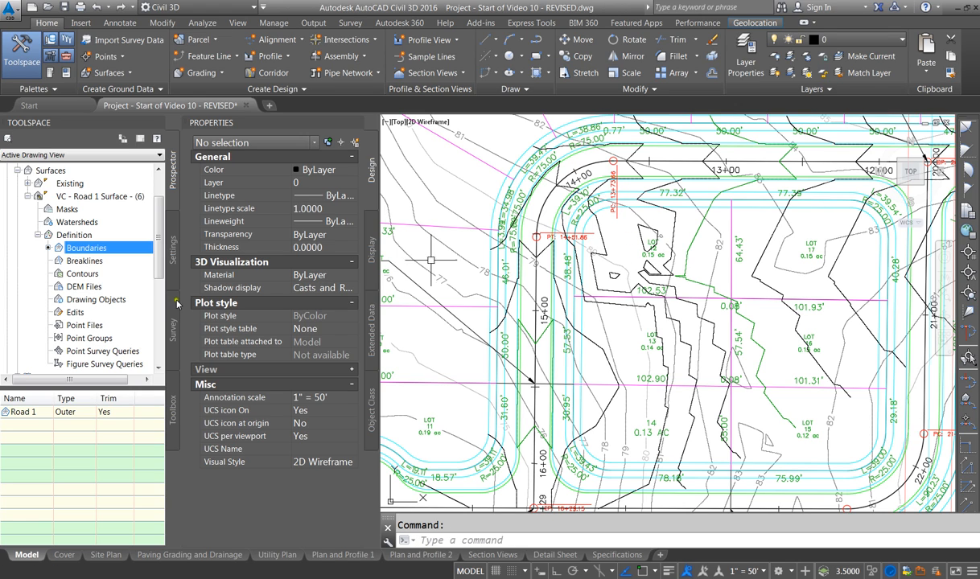
{"action": "right_click", "coordinate": [88, 249]}
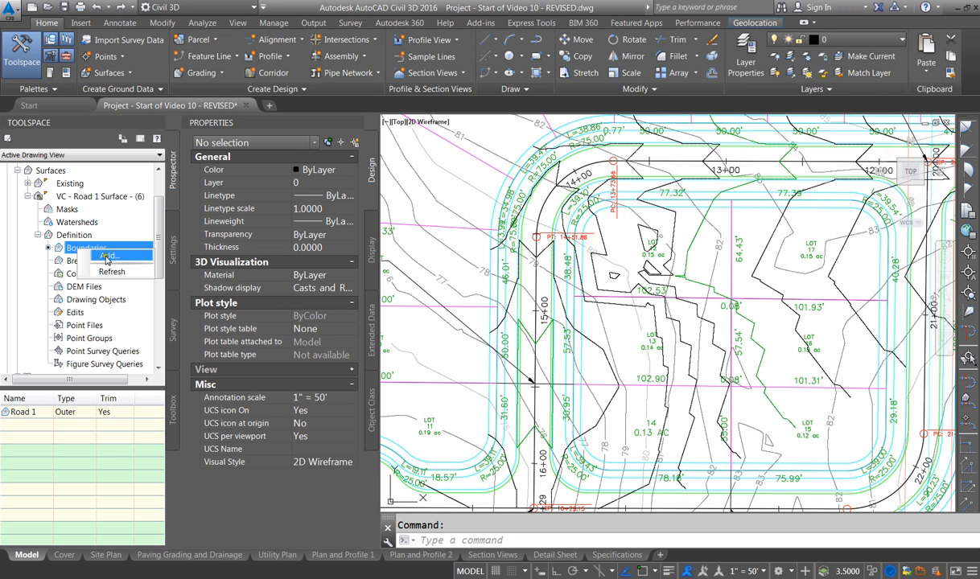
{"action": "left_click", "coordinate": [113, 256]}
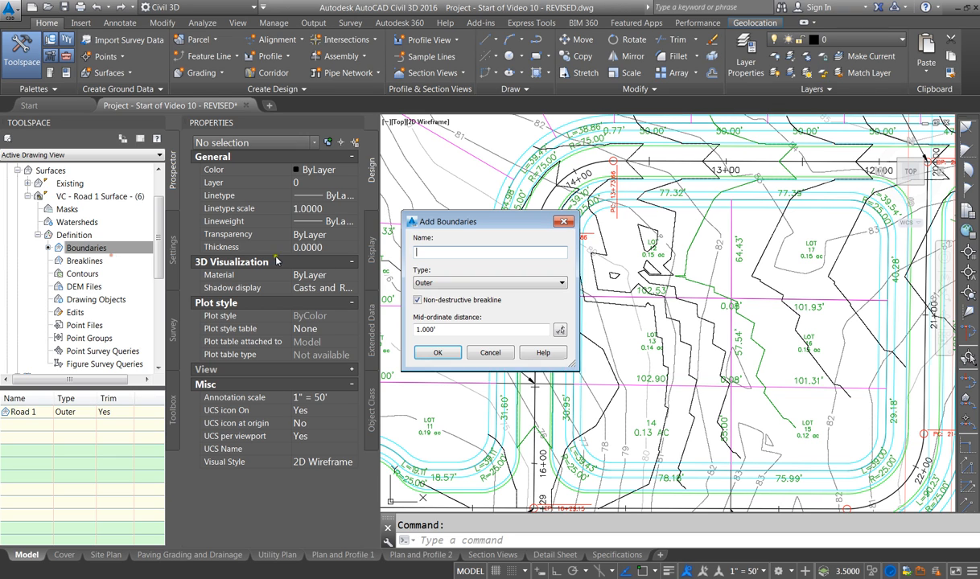
{"action": "left_click", "coordinate": [451, 282]}
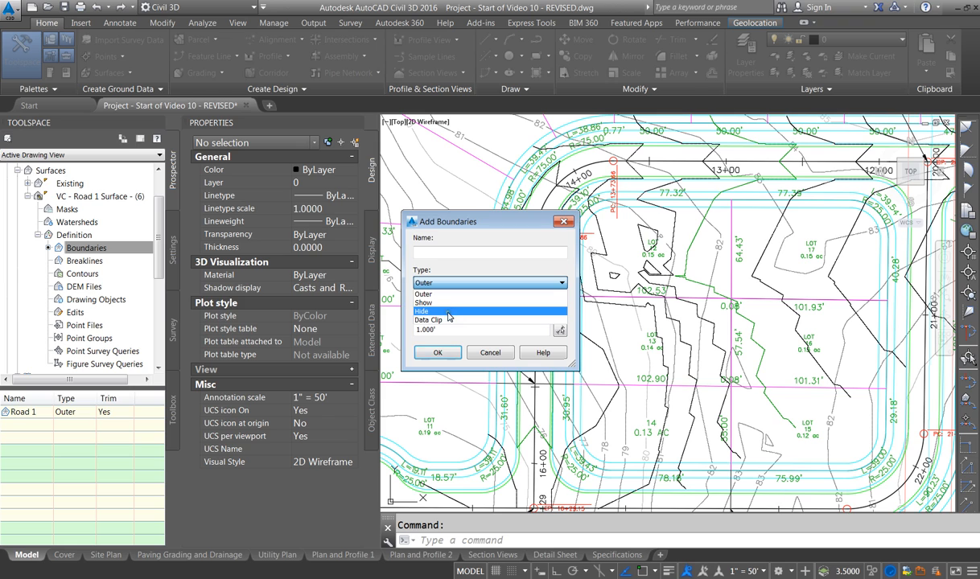
{"action": "left_click", "coordinate": [441, 254]}
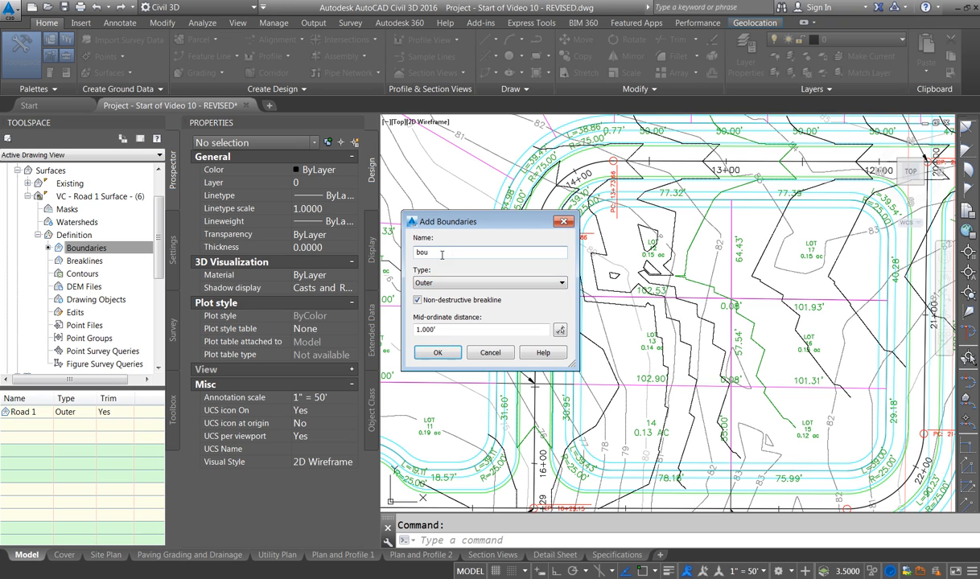
{"action": "type", "text": "bou"}
{"action": "key", "text": "Escape"}
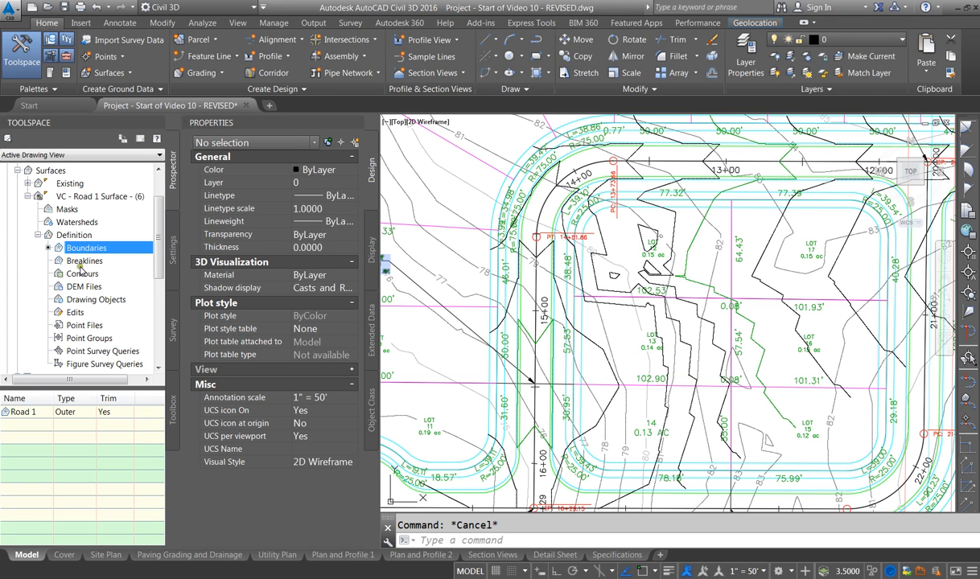
Step: Turn on the Triangles component in the plan display of the VC - Road 1 Surface style
{"action": "right_click", "coordinate": [84, 313]}
{"action": "key", "text": "Escape"}
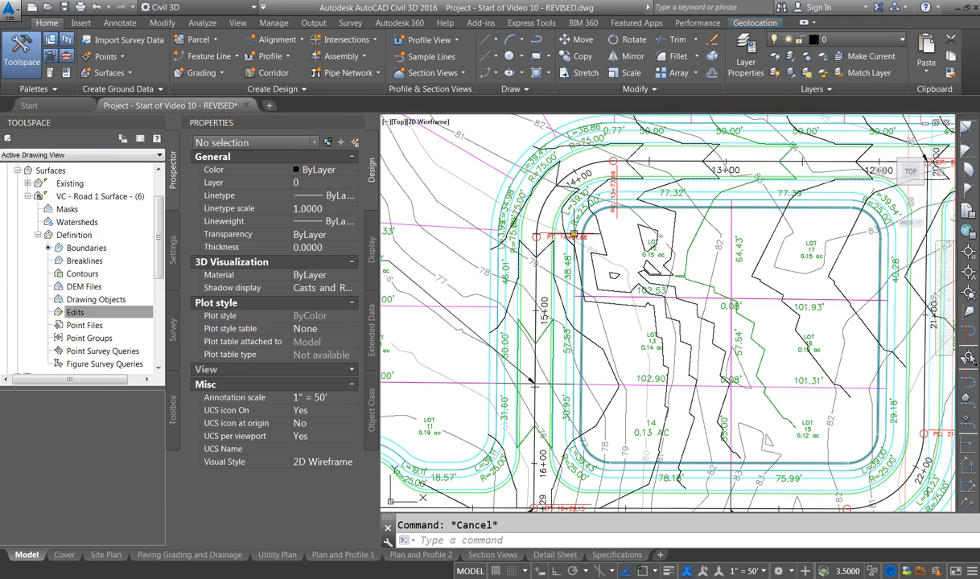
{"action": "left_click", "coordinate": [88, 237]}
{"action": "left_click", "coordinate": [72, 198]}
{"action": "right_click", "coordinate": [71, 201]}
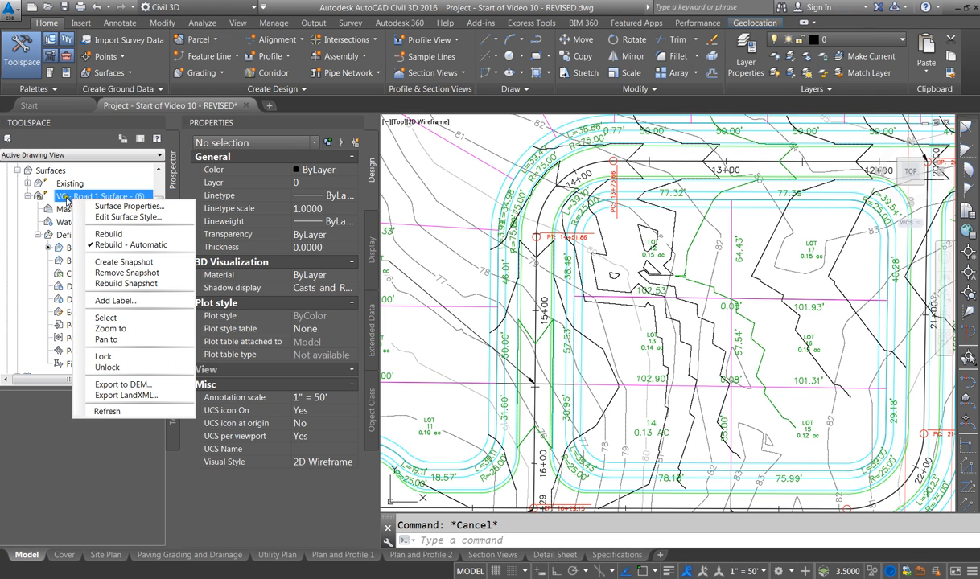
{"action": "left_click", "coordinate": [119, 217]}
{"action": "left_click", "coordinate": [349, 244]}
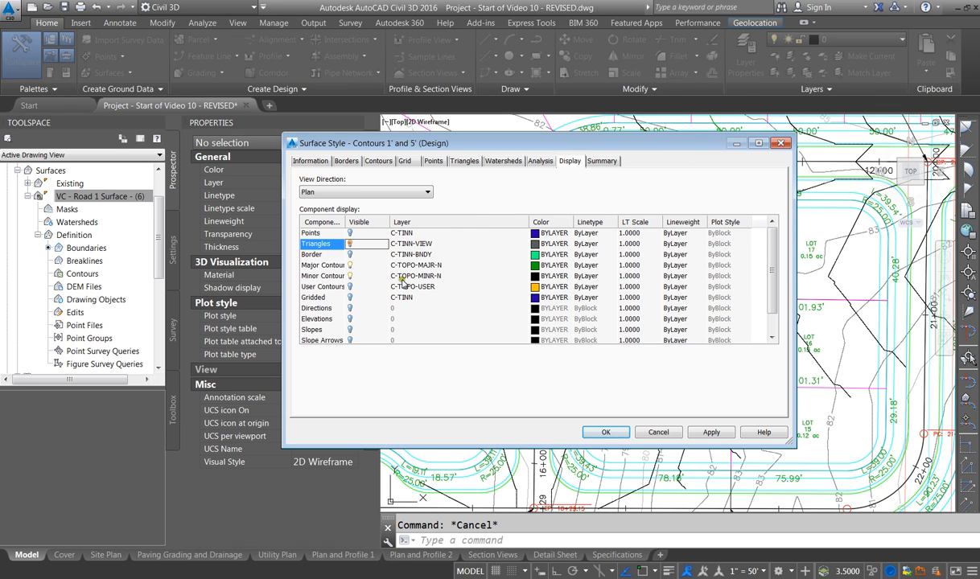
{"action": "left_click", "coordinate": [606, 433]}
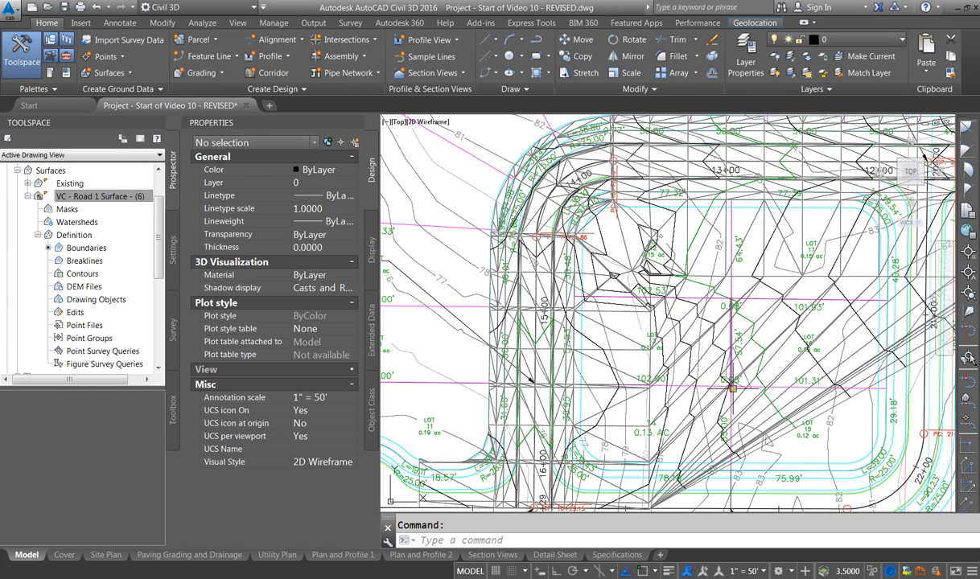
{"action": "scroll", "coordinate": [582, 330], "scroll_direction": "down", "scroll_amount": 2}
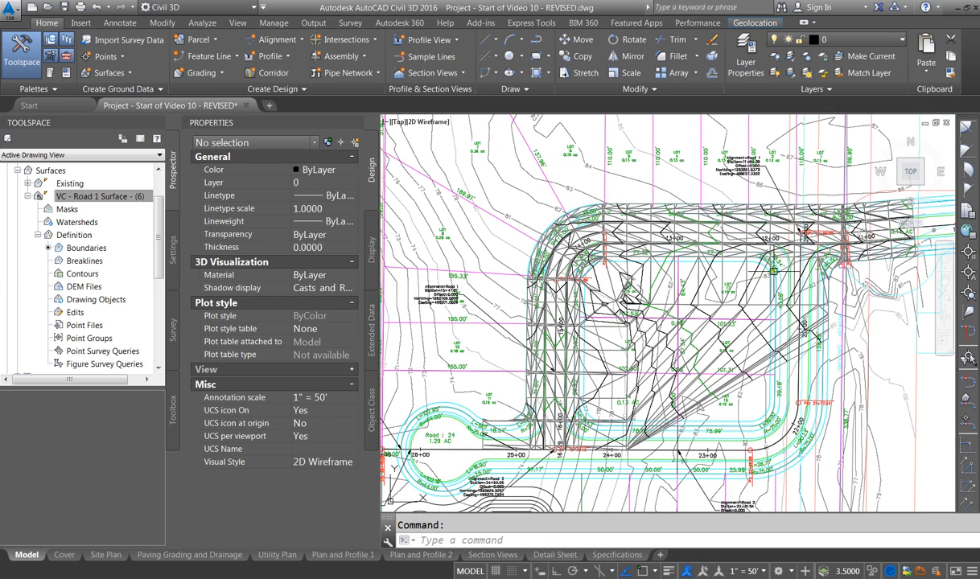
{"action": "scroll", "coordinate": [631, 300], "scroll_direction": "up", "scroll_amount": 3}
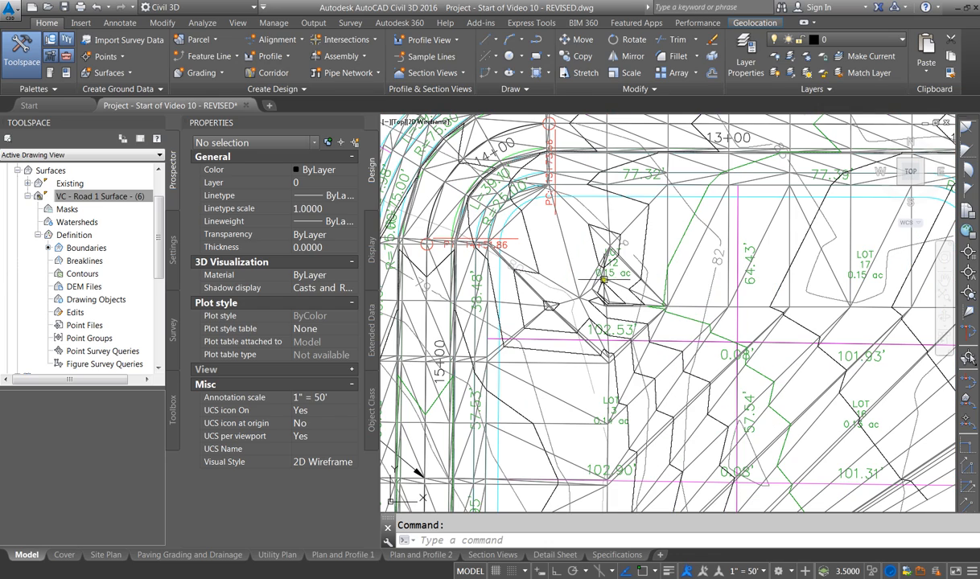
{"action": "scroll", "coordinate": [553, 251], "scroll_direction": "down", "scroll_amount": 2}
{"action": "left_click", "coordinate": [46, 193]}
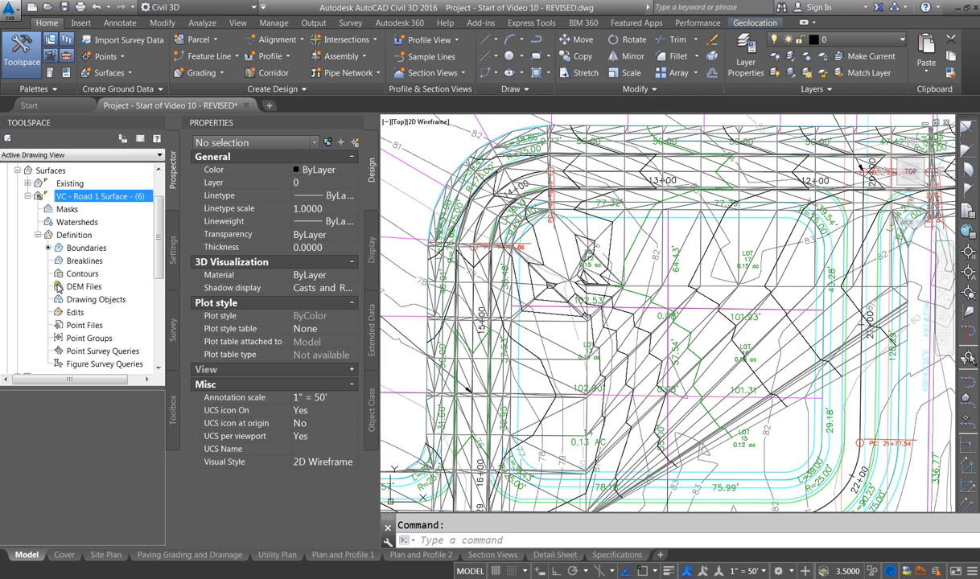
{"action": "right_click", "coordinate": [74, 314]}
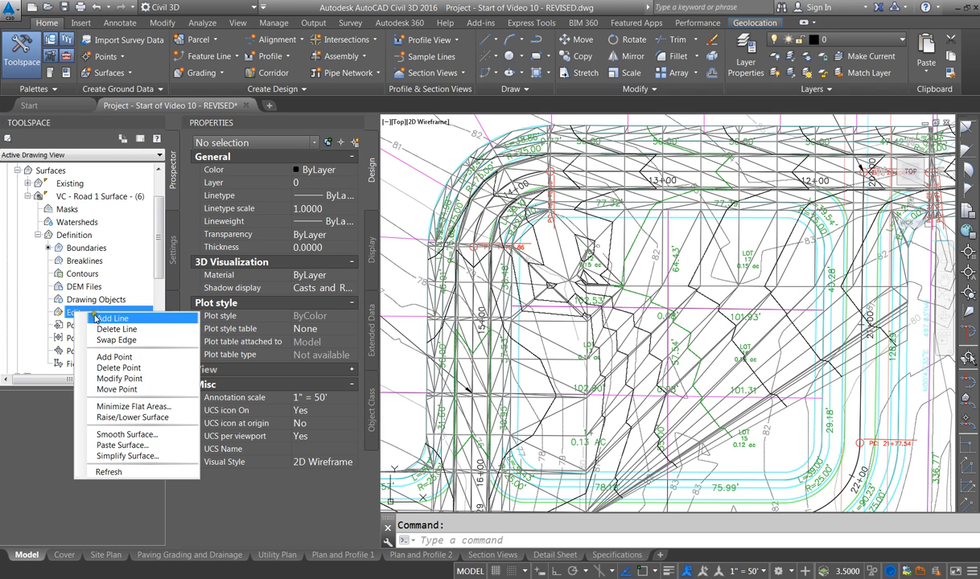
{"action": "left_click", "coordinate": [113, 332]}
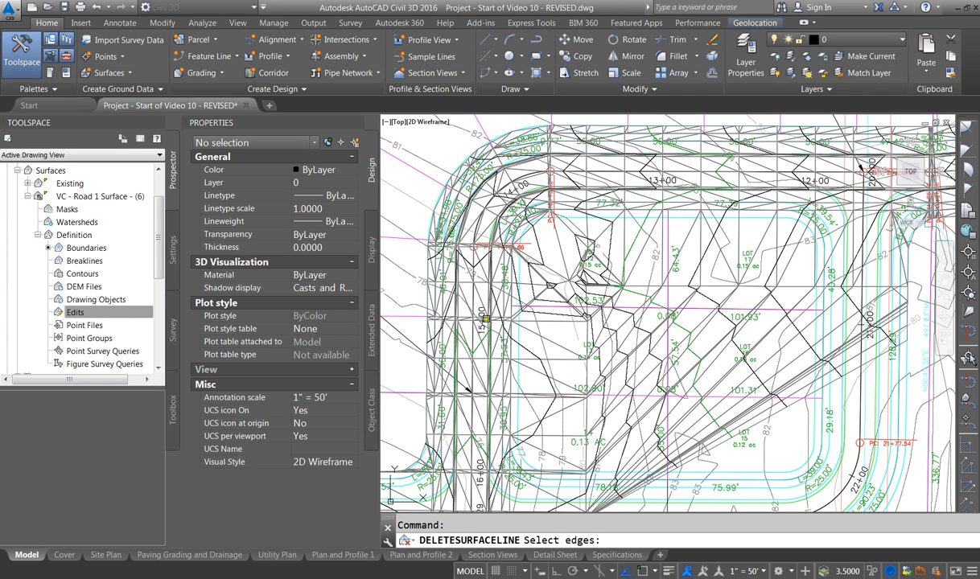
{"action": "scroll", "coordinate": [502, 277], "scroll_direction": "down", "scroll_amount": 2}
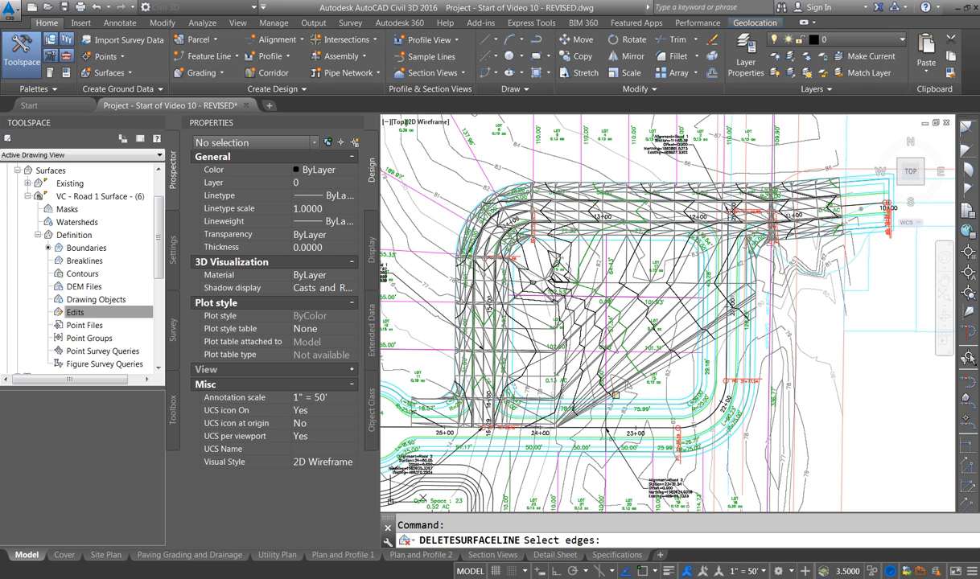
{"action": "key", "text": "Return"}
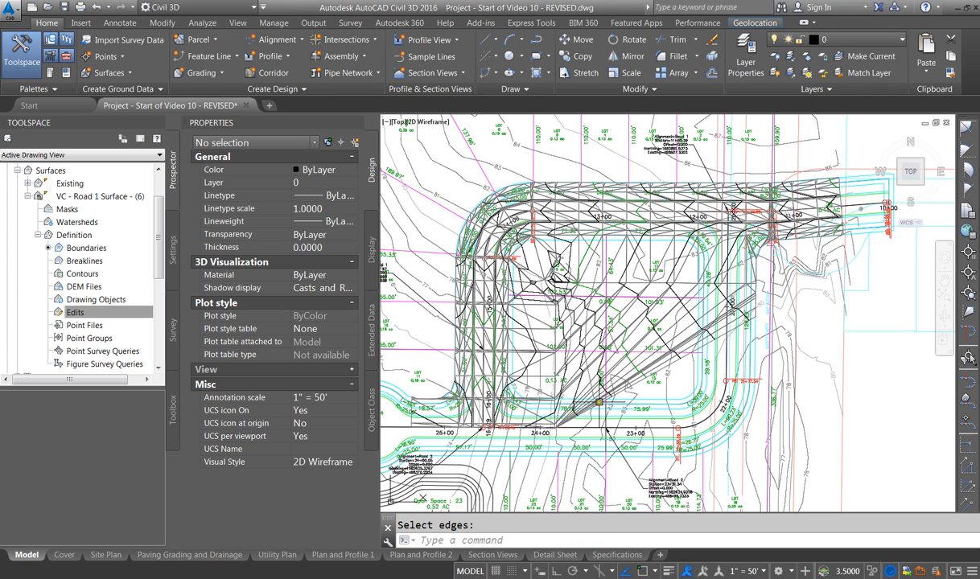
Step: Try to add a surface line between two points inside the block around lots 12 and 13
{"action": "right_click", "coordinate": [74, 316]}
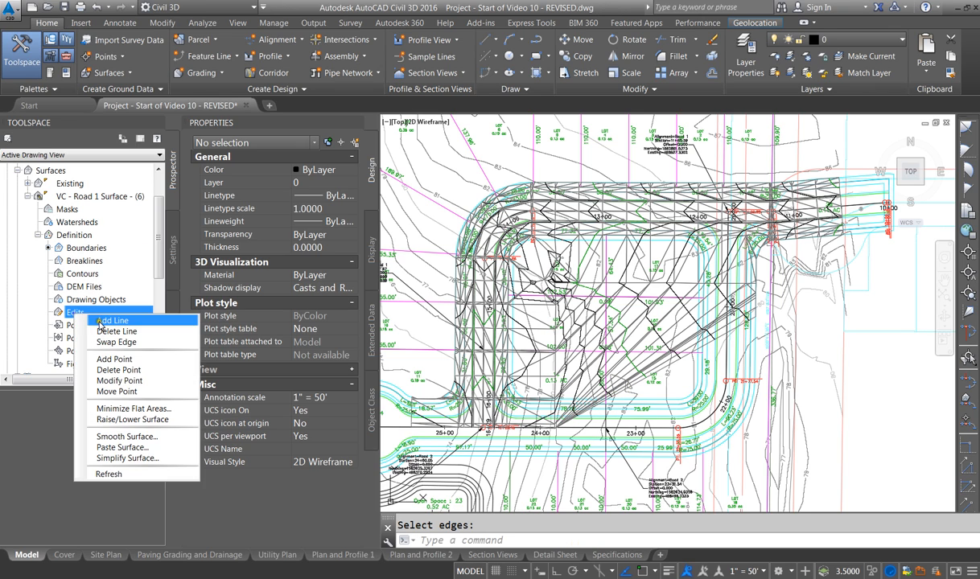
{"action": "left_click", "coordinate": [108, 321]}
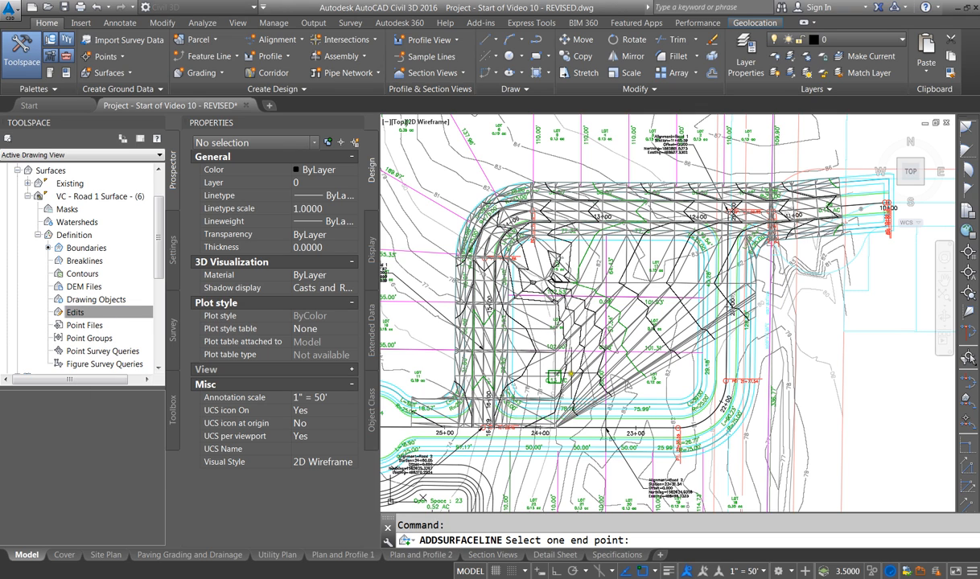
{"action": "type", "text": "f"}
{"action": "key", "text": "Return"}
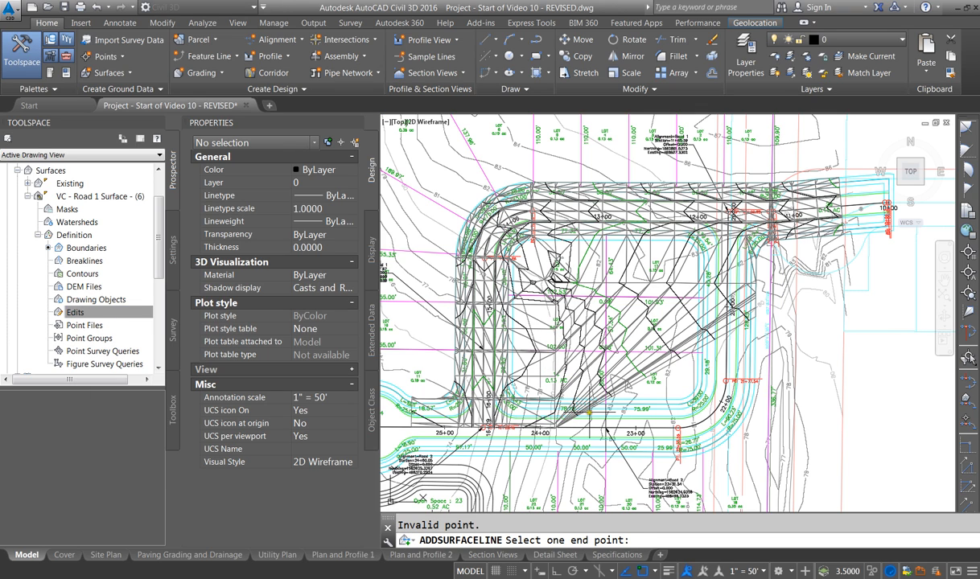
{"action": "left_click", "coordinate": [589, 324]}
{"action": "left_click", "coordinate": [555, 268]}
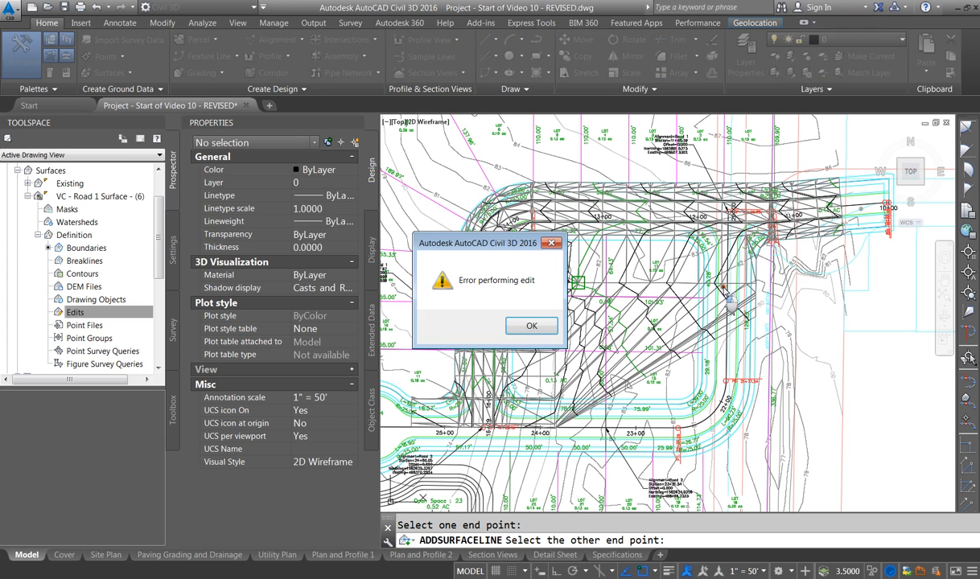
{"action": "left_click", "coordinate": [534, 324]}
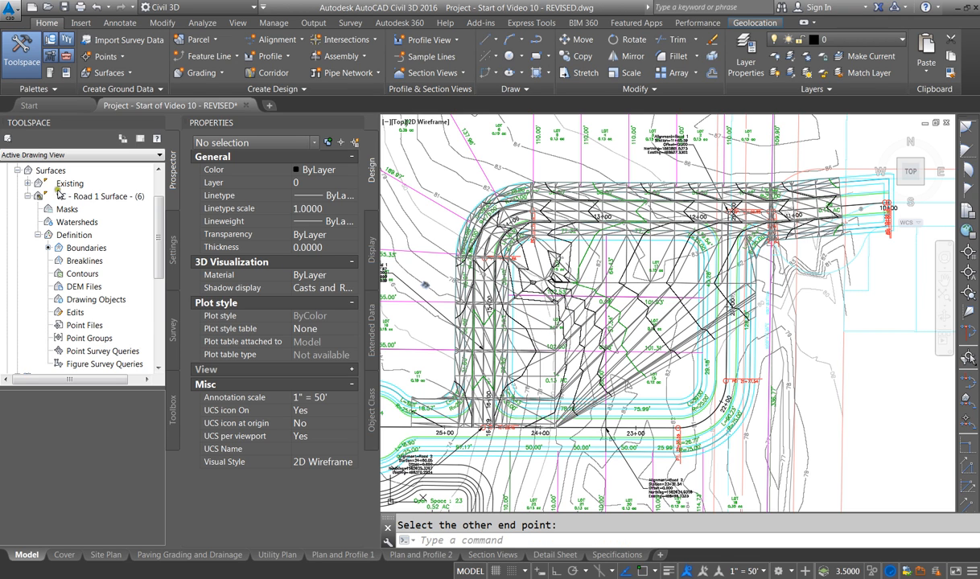
{"action": "left_click", "coordinate": [27, 197]}
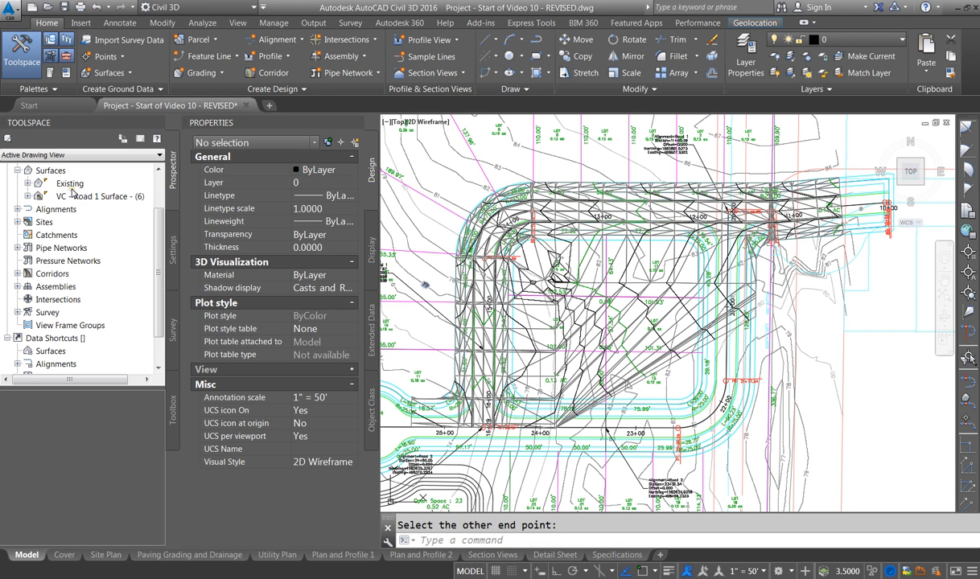
{"action": "left_click", "coordinate": [28, 183]}
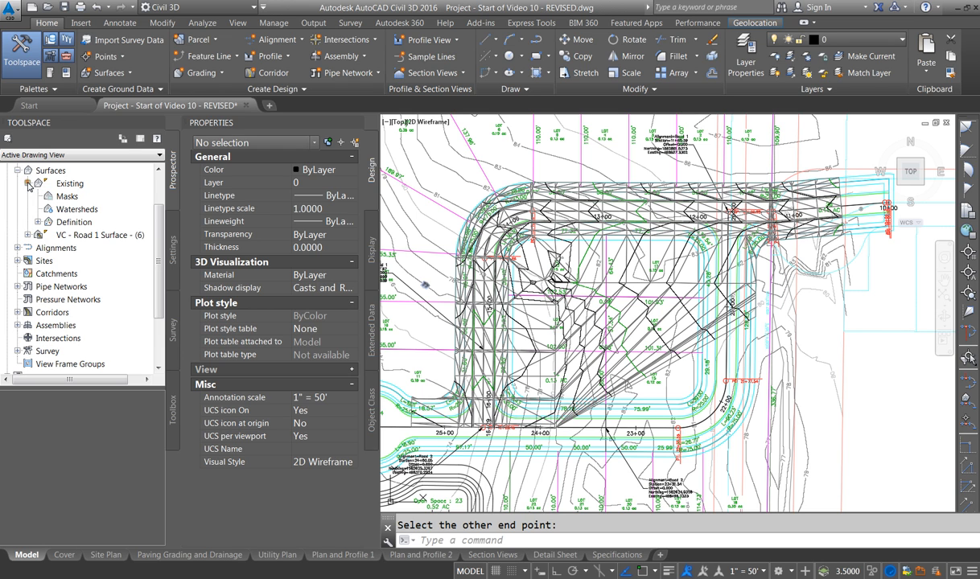
{"action": "key", "text": "Escape"}
{"action": "scroll", "coordinate": [627, 330], "scroll_direction": "up", "scroll_amount": 2}
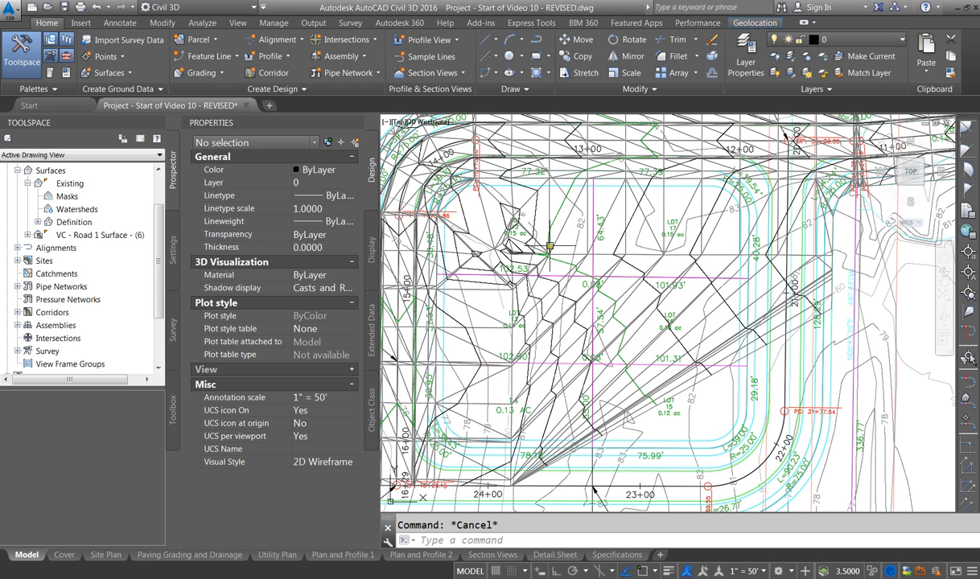
{"action": "scroll", "coordinate": [555, 241], "scroll_direction": "down", "scroll_amount": 2}
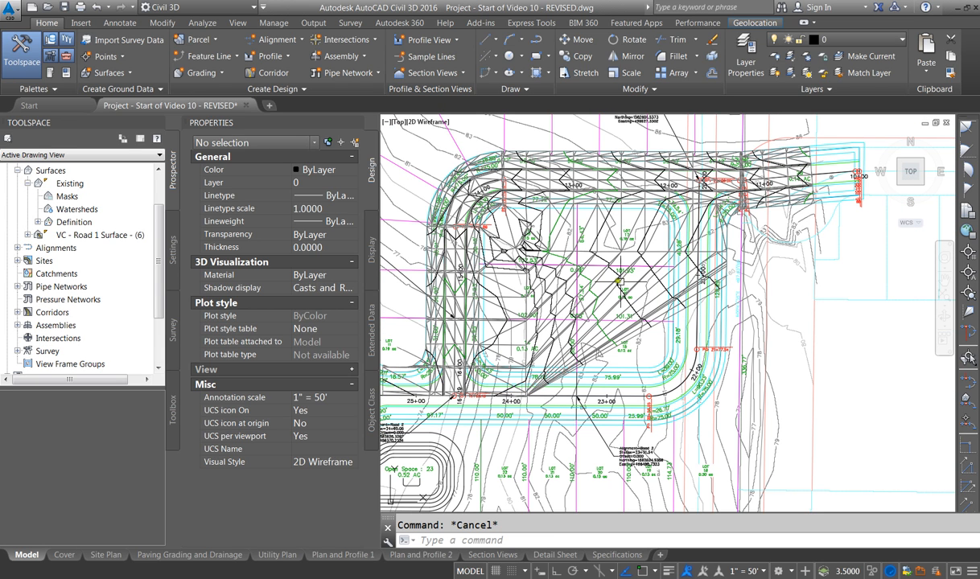
{"action": "scroll", "coordinate": [542, 354], "scroll_direction": "up", "scroll_amount": 2}
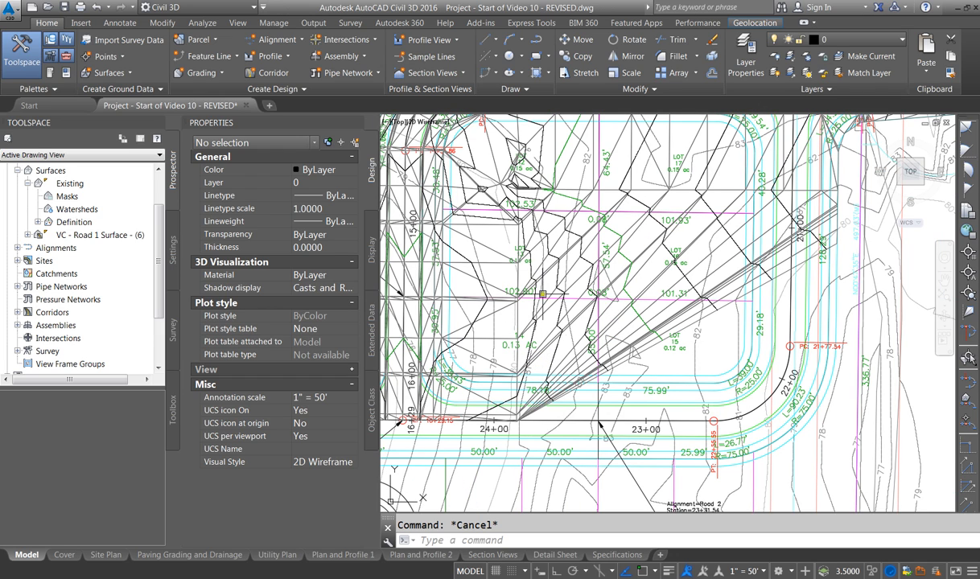
Step: Delete the VC - Road 1 Surface triangle lines crossing lots 13 to 16 inside the block, using a fence selection
{"action": "left_click", "coordinate": [27, 235]}
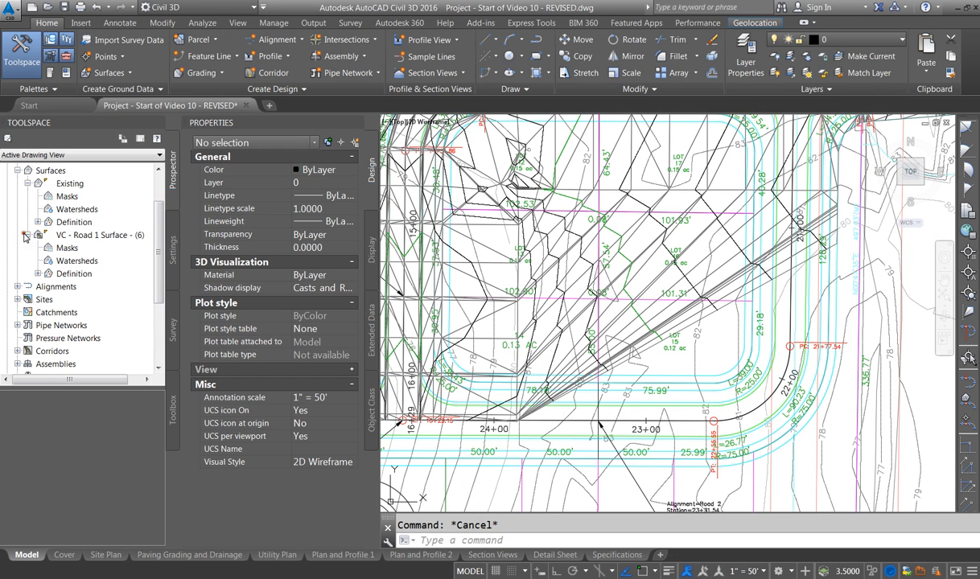
{"action": "left_click", "coordinate": [38, 273]}
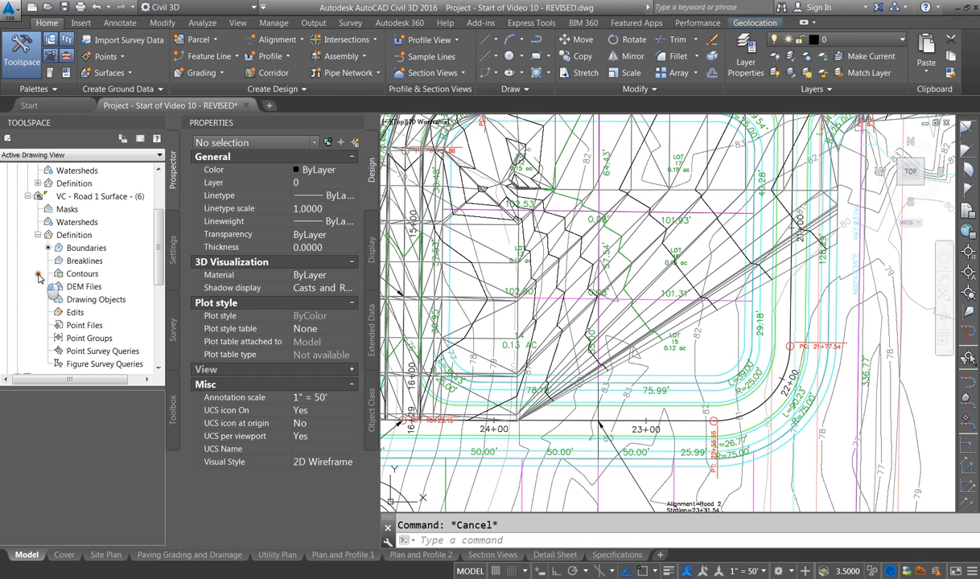
{"action": "right_click", "coordinate": [74, 313]}
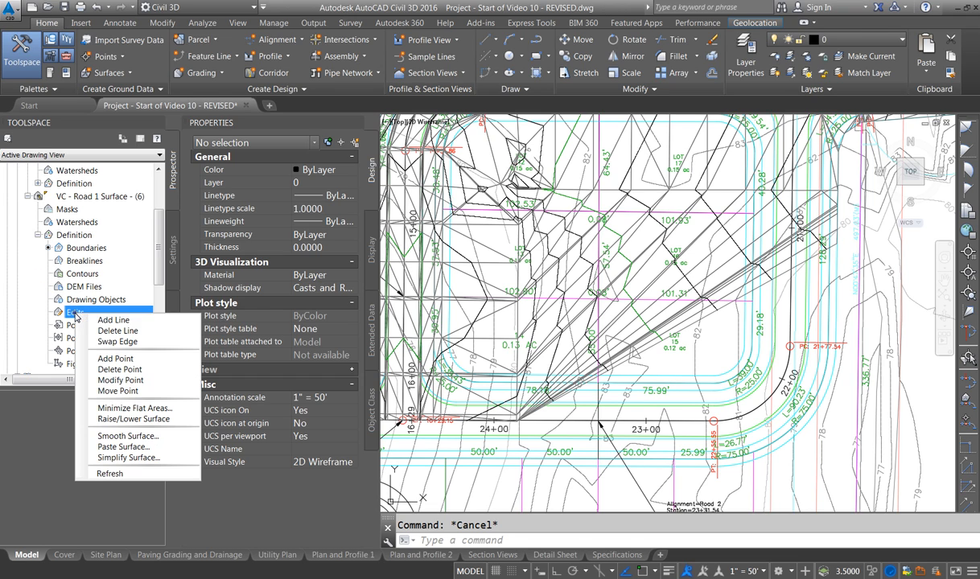
{"action": "left_click", "coordinate": [129, 331]}
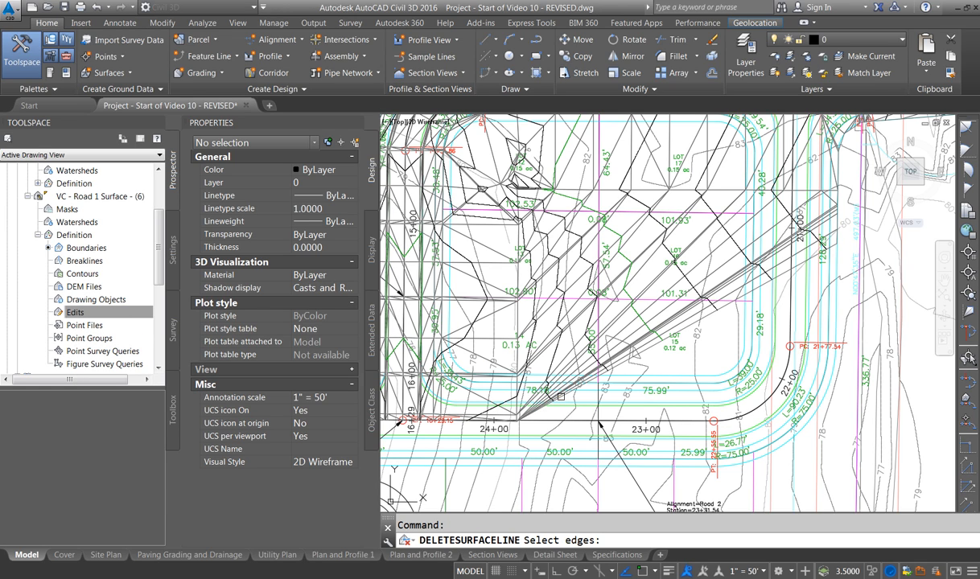
{"action": "type", "text": "f"}
{"action": "key", "text": "Return"}
{"action": "left_click", "coordinate": [562, 399]}
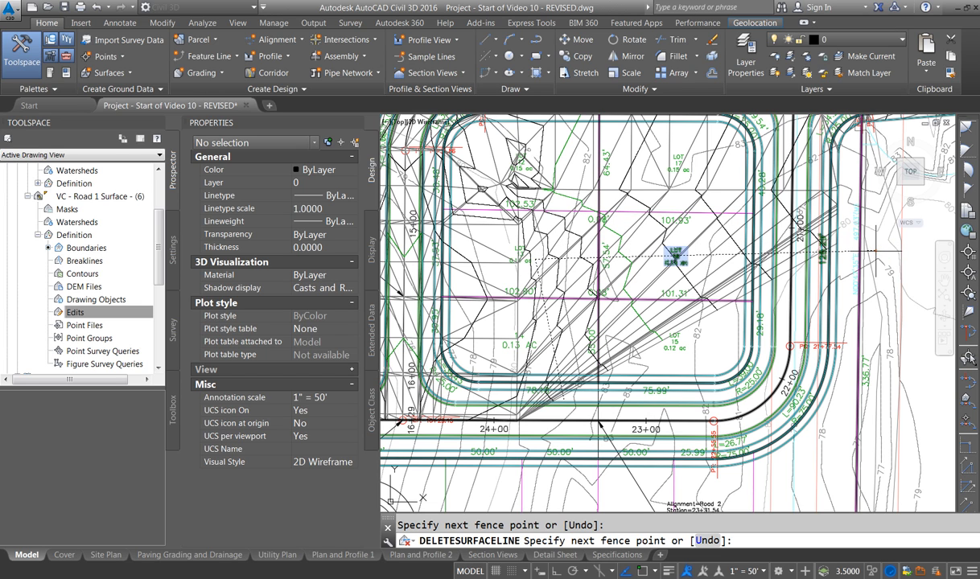
{"action": "key", "text": "Return"}
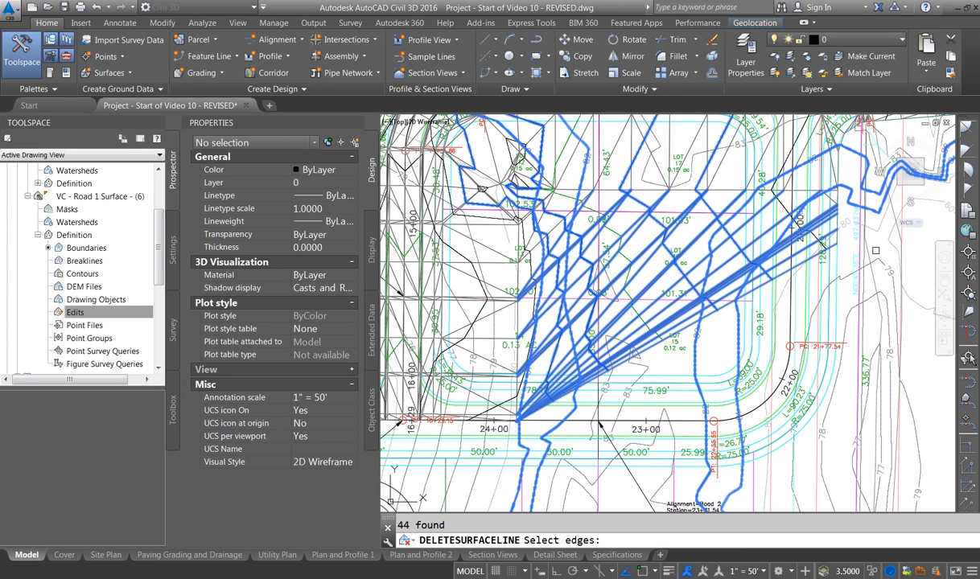
{"action": "key", "text": "Return"}
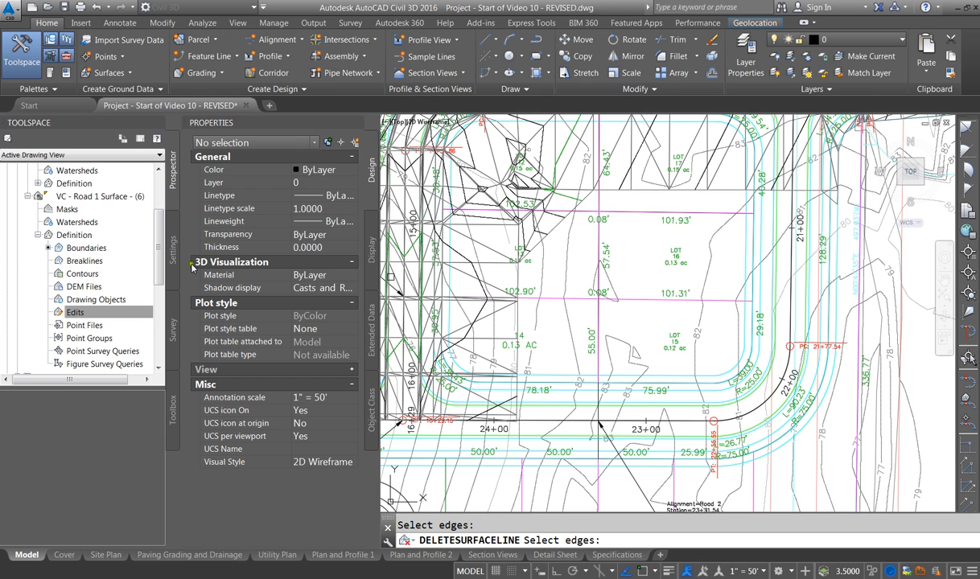
Step: Delete the VC - Road 1 Surface triangle lines crossing lots 12, 13 and 17 inside the block, using a fence selection
{"action": "scroll", "coordinate": [634, 284], "scroll_direction": "down", "scroll_amount": 5}
{"action": "scroll", "coordinate": [636, 286], "scroll_direction": "up", "scroll_amount": 3}
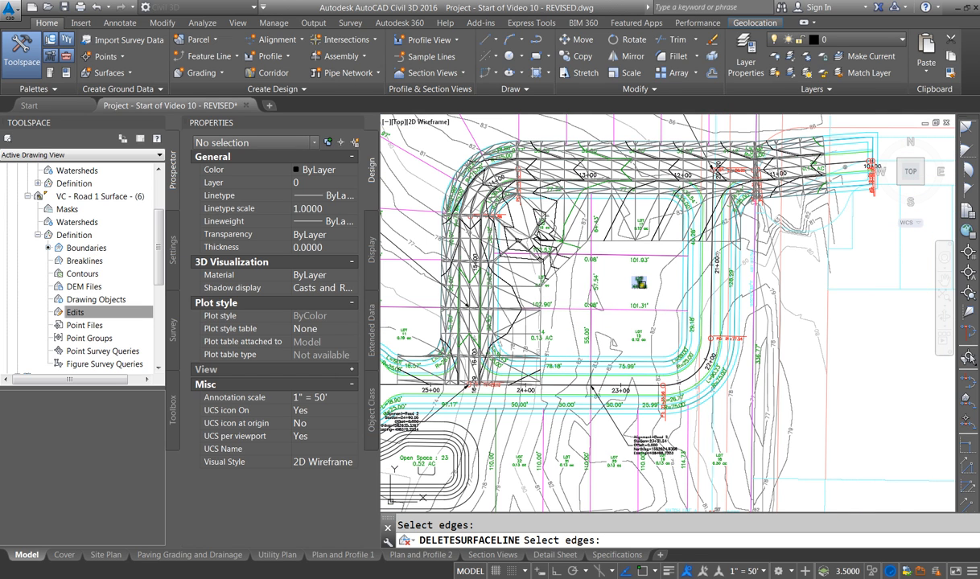
{"action": "scroll", "coordinate": [495, 318], "scroll_direction": "up", "scroll_amount": 2}
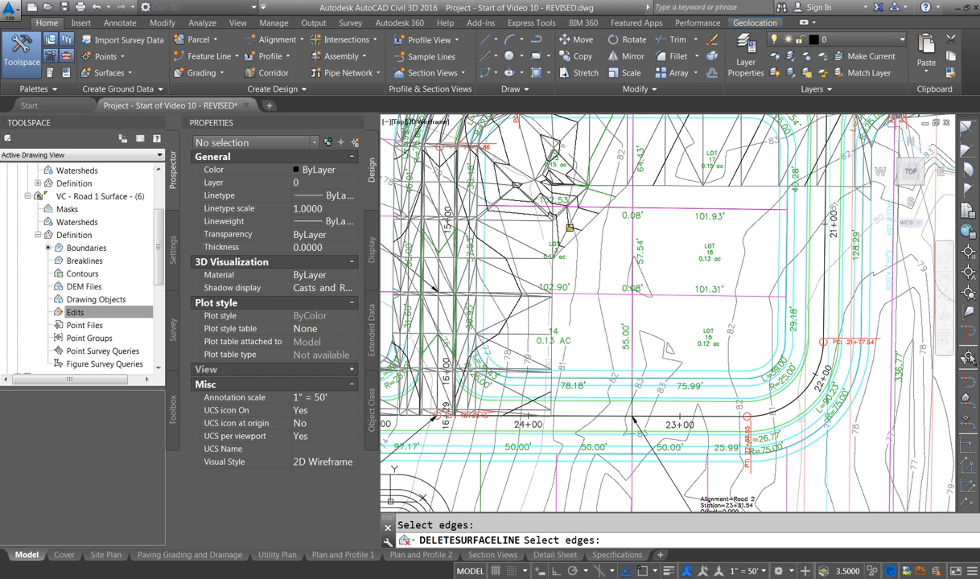
{"action": "right_click", "coordinate": [75, 317]}
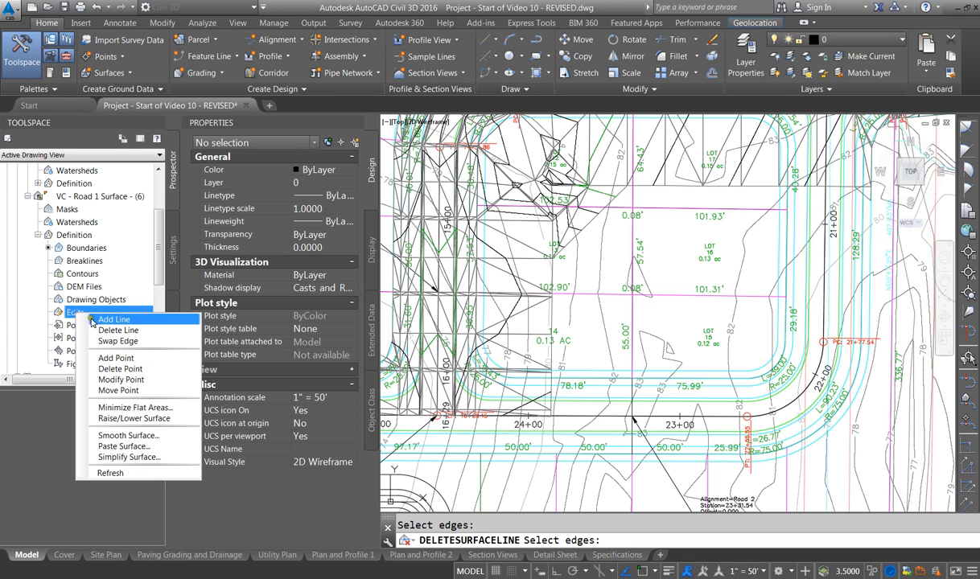
{"action": "left_click", "coordinate": [127, 334]}
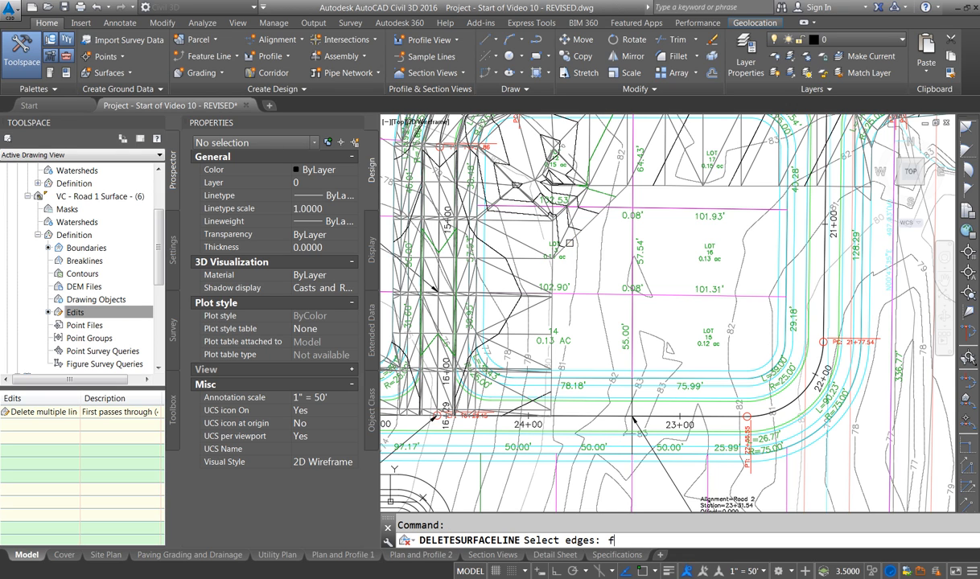
{"action": "type", "text": "f"}
{"action": "key", "text": "Return"}
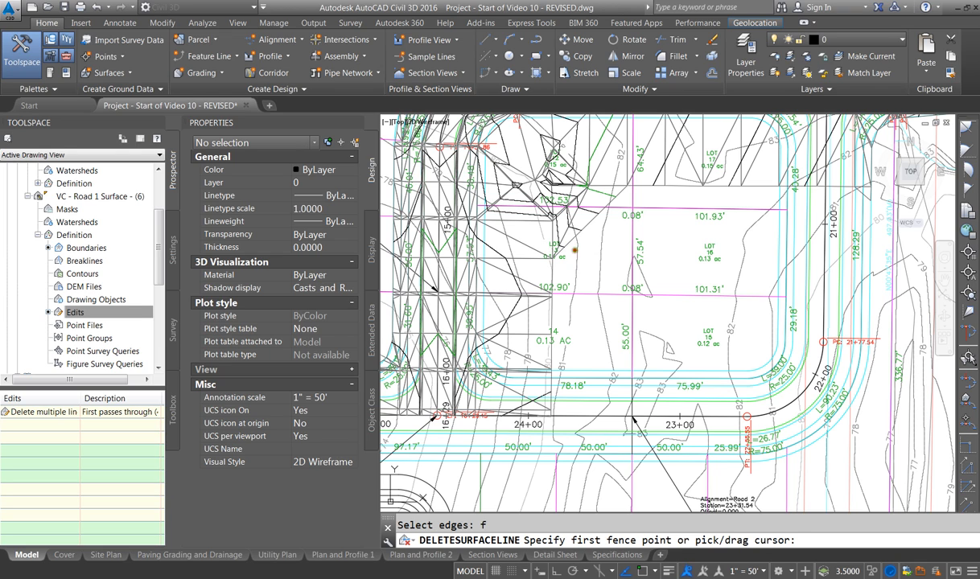
{"action": "left_click", "coordinate": [555, 249]}
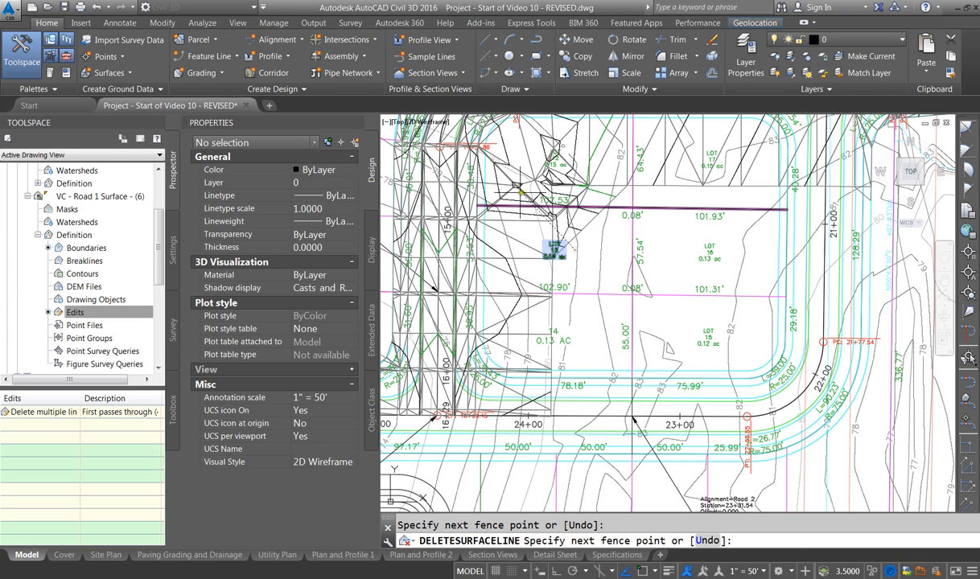
{"action": "left_click", "coordinate": [567, 146]}
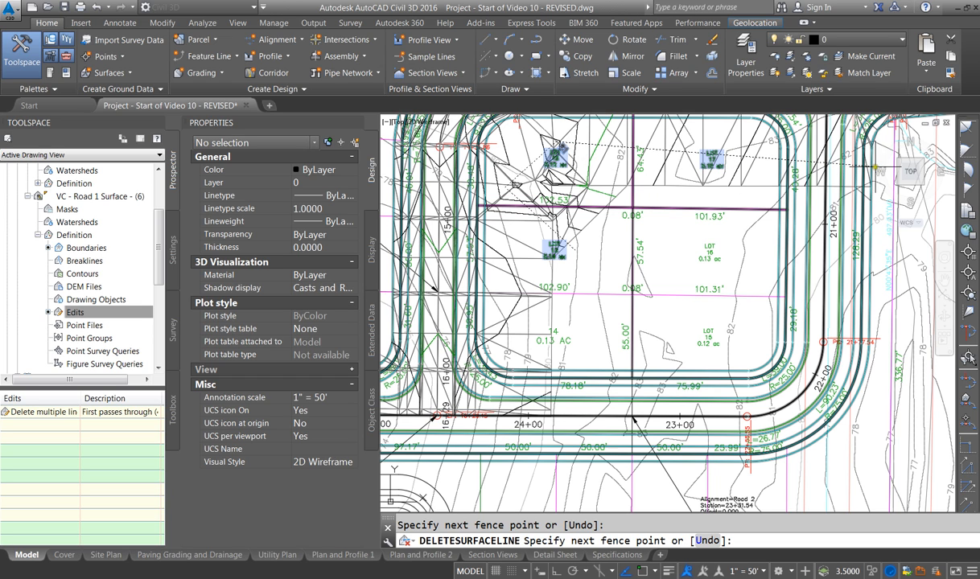
{"action": "key", "text": "Return"}
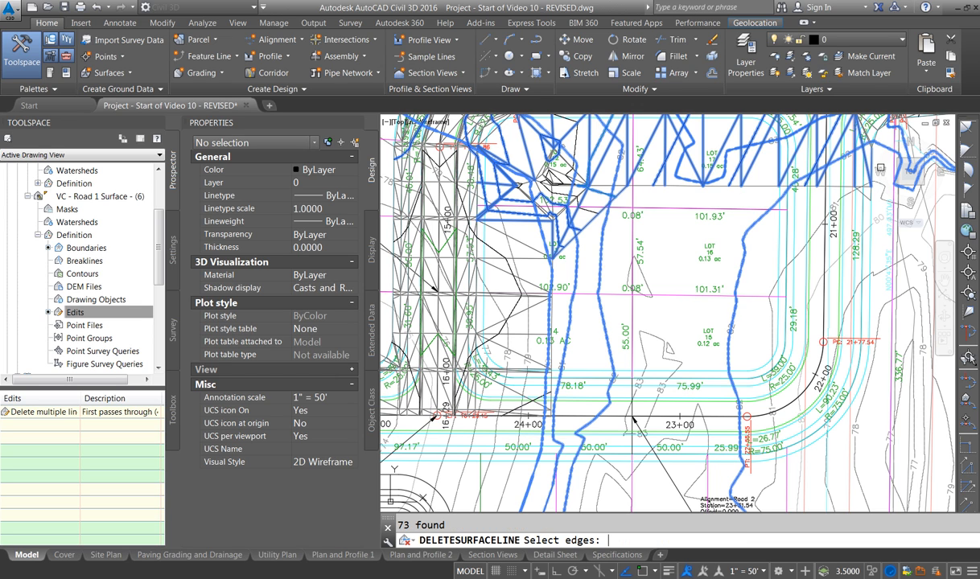
{"action": "key", "text": "Return"}
{"action": "scroll", "coordinate": [623, 142], "scroll_direction": "up", "scroll_amount": 2}
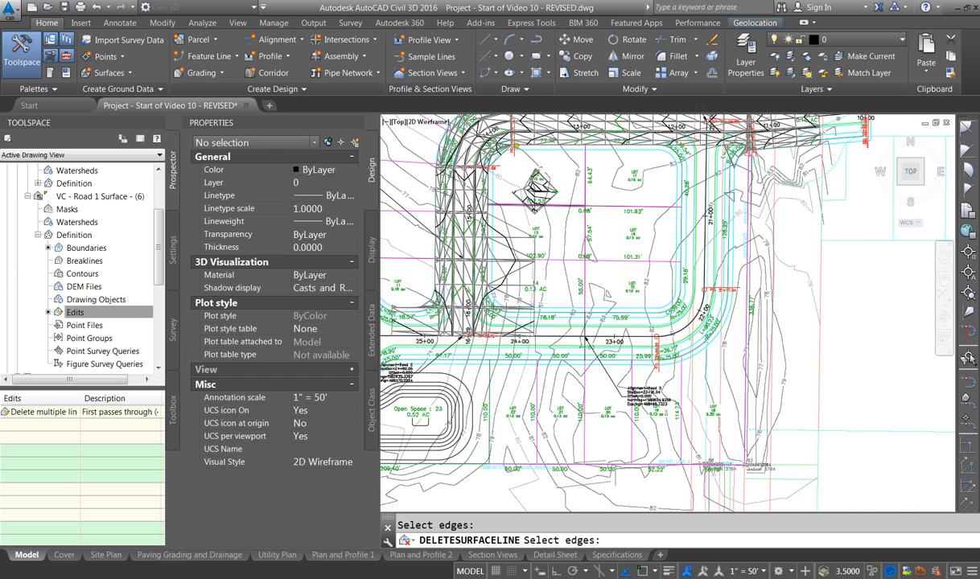
Step: Try to delete the leftover diamond-shaped cluster of triangle lines around lot 12 with a fence selection
{"action": "scroll", "coordinate": [594, 177], "scroll_direction": "down", "scroll_amount": 1}
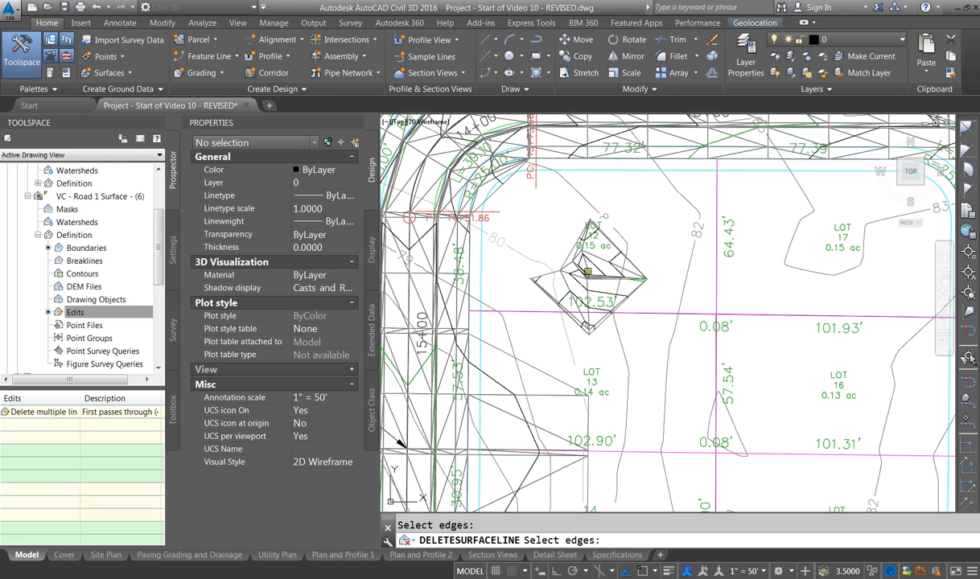
{"action": "key", "text": "Return"}
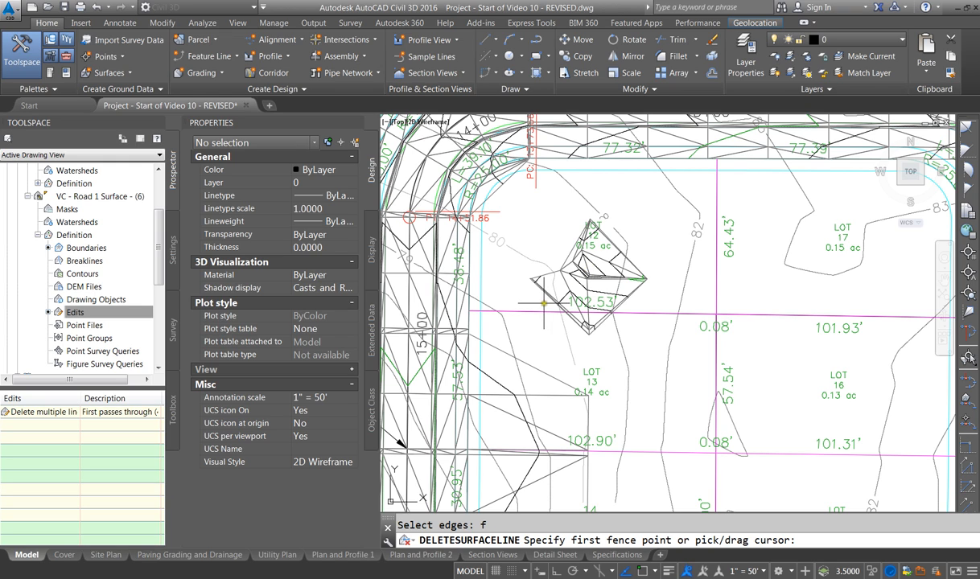
{"action": "left_click", "coordinate": [540, 304]}
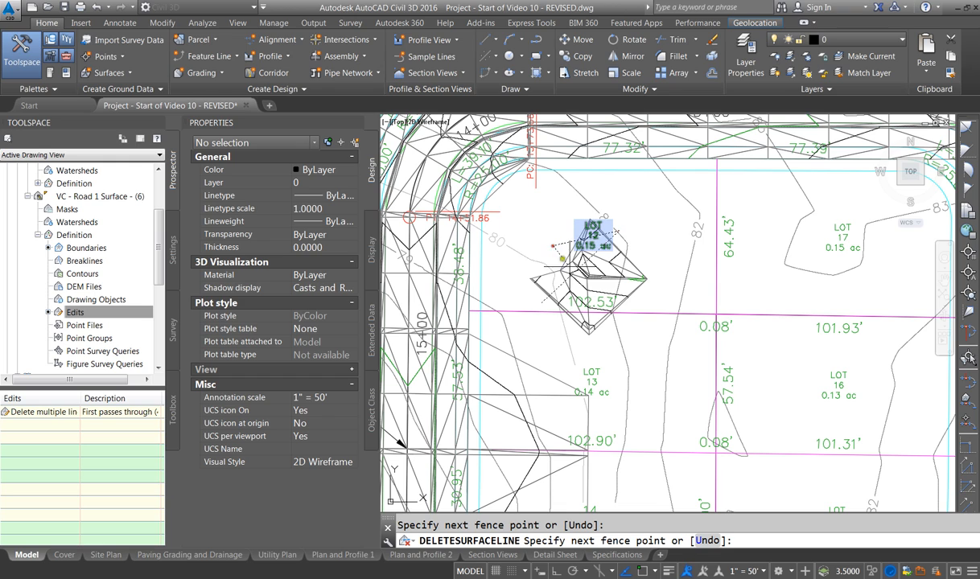
{"action": "left_click", "coordinate": [554, 245]}
{"action": "left_click", "coordinate": [614, 327]}
{"action": "left_click", "coordinate": [645, 247]}
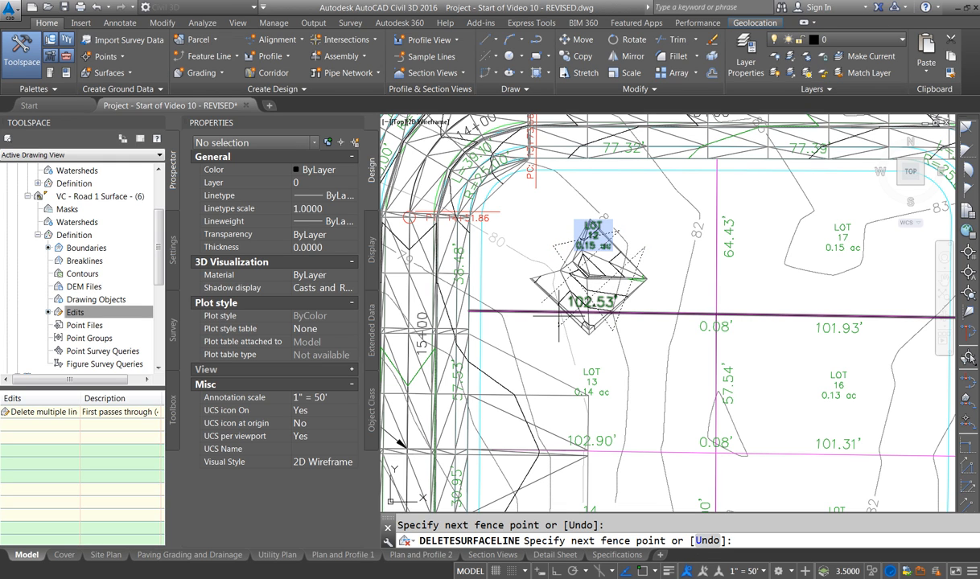
{"action": "key", "text": "Return"}
{"action": "key", "text": "Escape"}
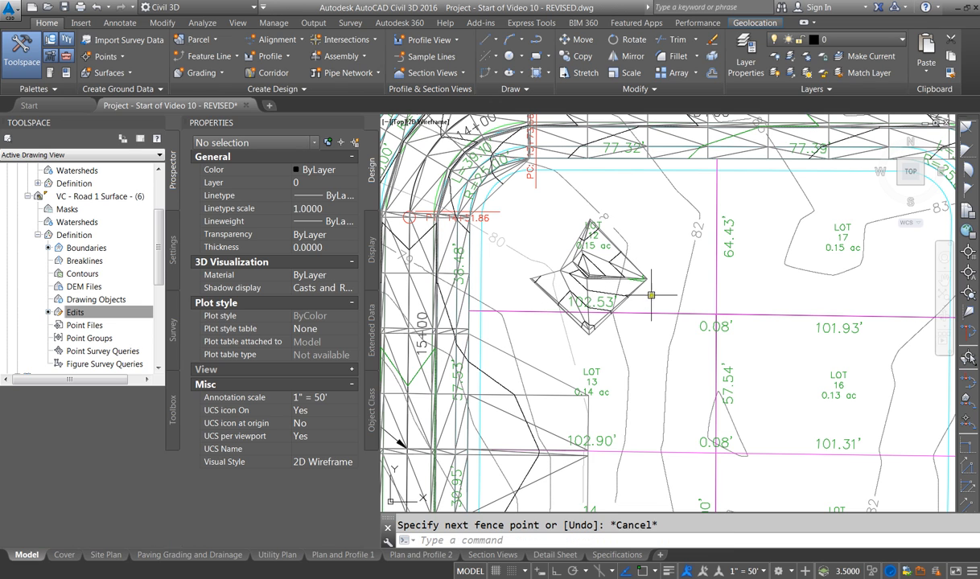
Step: Undo the triangle line deletions made inside the block on the VC - Road 1 Surface
{"action": "left_click", "coordinate": [95, 7]}
{"action": "left_click", "coordinate": [95, 7]}
{"action": "left_click", "coordinate": [95, 7]}
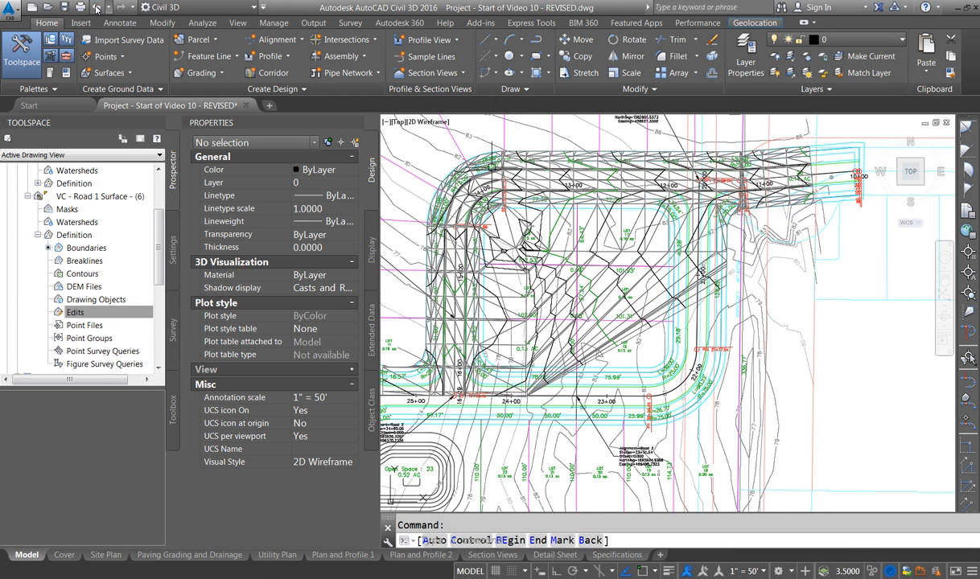
Step: Set the width of the assembly's right-side LinkWidthAndSlope subassembly to 20 feet
{"action": "scroll", "coordinate": [555, 308], "scroll_direction": "down", "scroll_amount": 8}
{"action": "scroll", "coordinate": [724, 218], "scroll_direction": "up", "scroll_amount": 4}
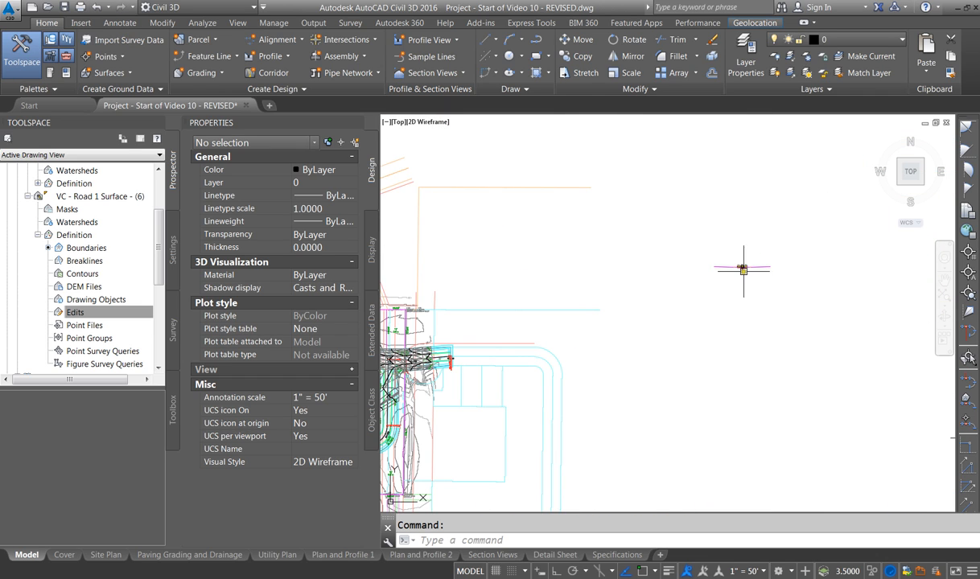
{"action": "scroll", "coordinate": [743, 270], "scroll_direction": "up", "scroll_amount": 4}
{"action": "left_click", "coordinate": [750, 261]}
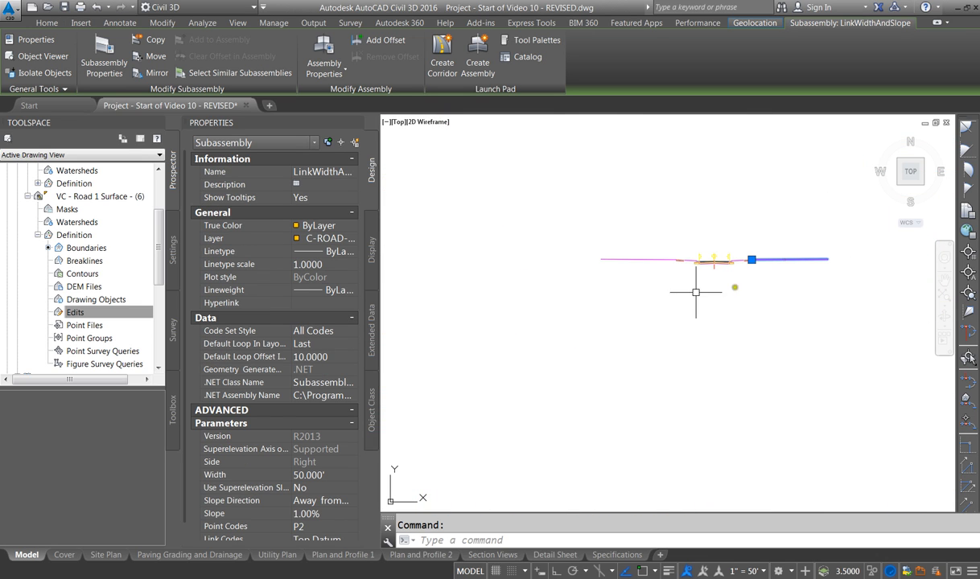
{"action": "left_click", "coordinate": [322, 477]}
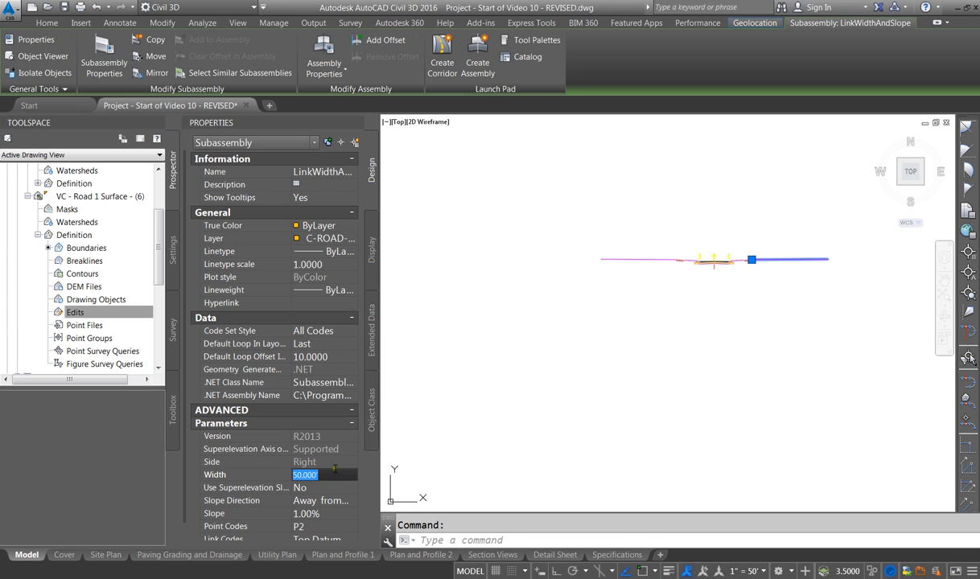
{"action": "type", "text": "20"}
{"action": "key", "text": "Return"}
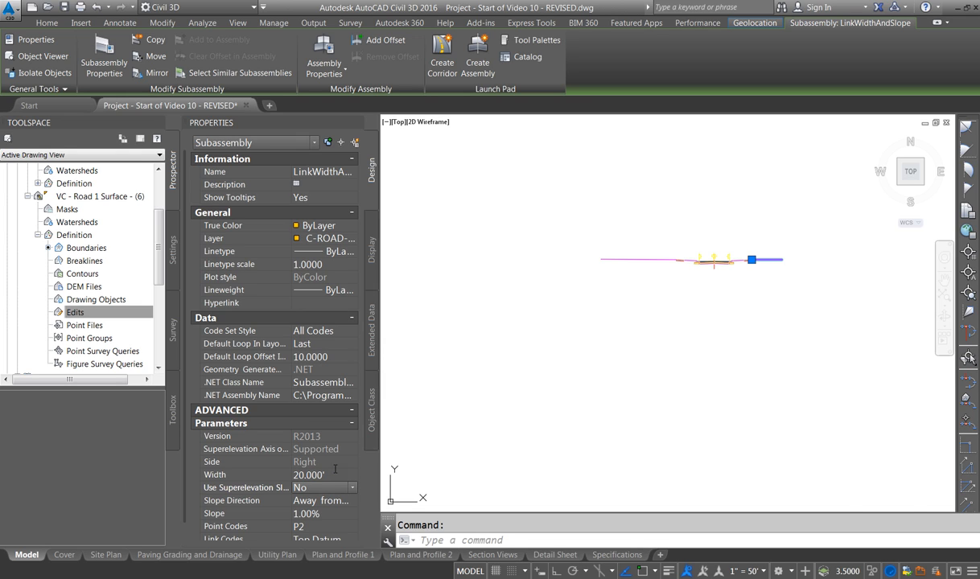
Step: Rebuild the VC - Road 1 corridor with the shortened right-side link
{"action": "scroll", "coordinate": [540, 394], "scroll_direction": "down", "scroll_amount": 5}
{"action": "left_click", "coordinate": [67, 314]}
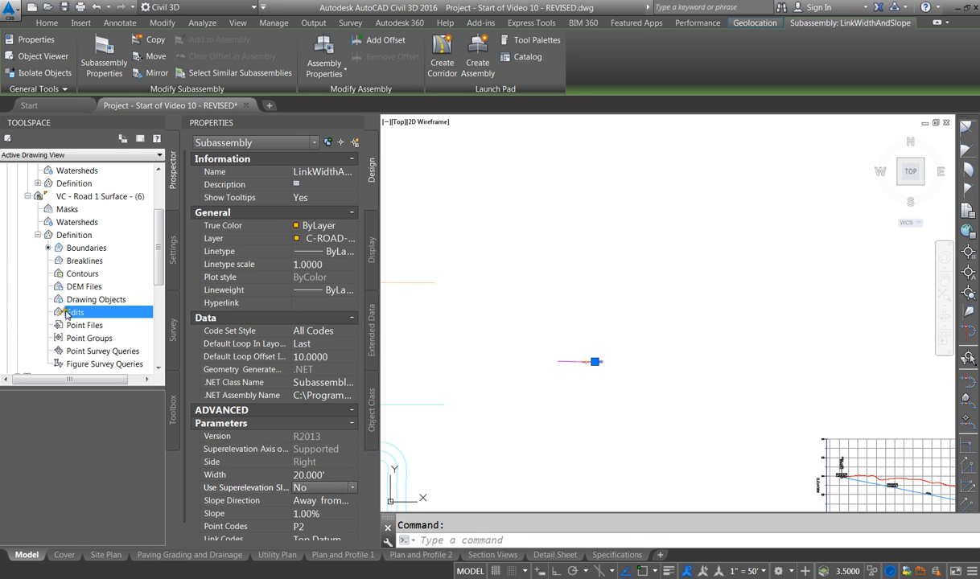
{"action": "left_click", "coordinate": [27, 197]}
{"action": "left_click", "coordinate": [17, 275]}
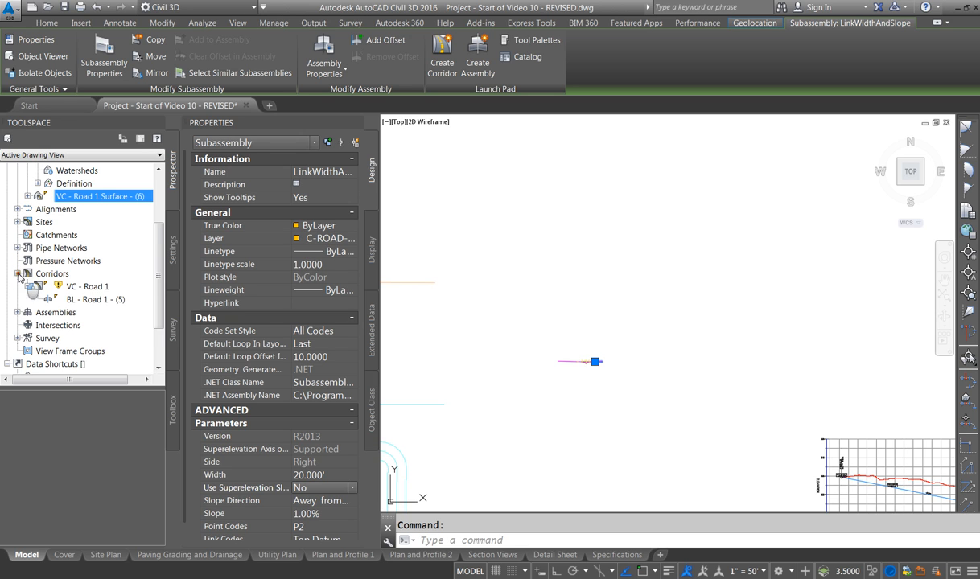
{"action": "left_click", "coordinate": [79, 290]}
{"action": "right_click", "coordinate": [81, 288]}
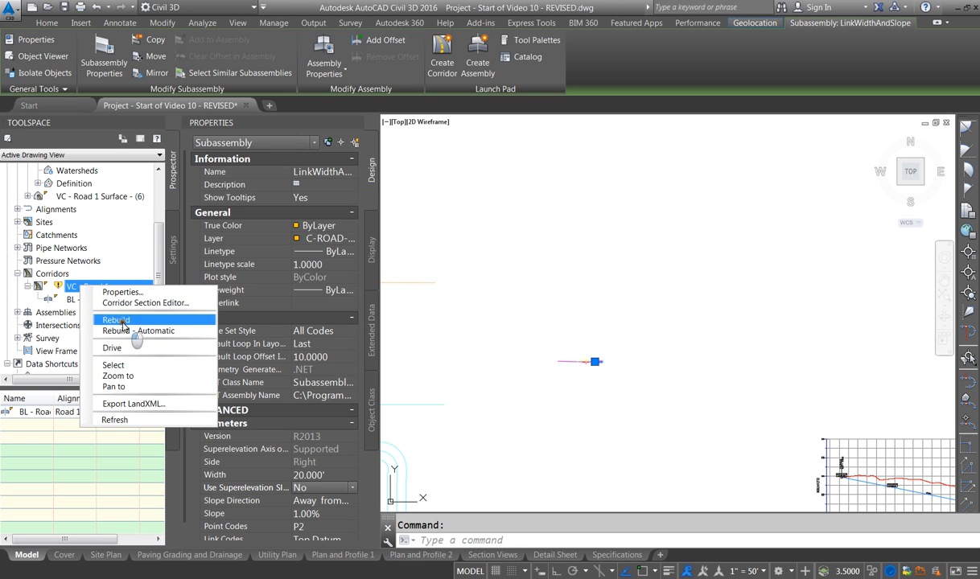
{"action": "left_click", "coordinate": [121, 317]}
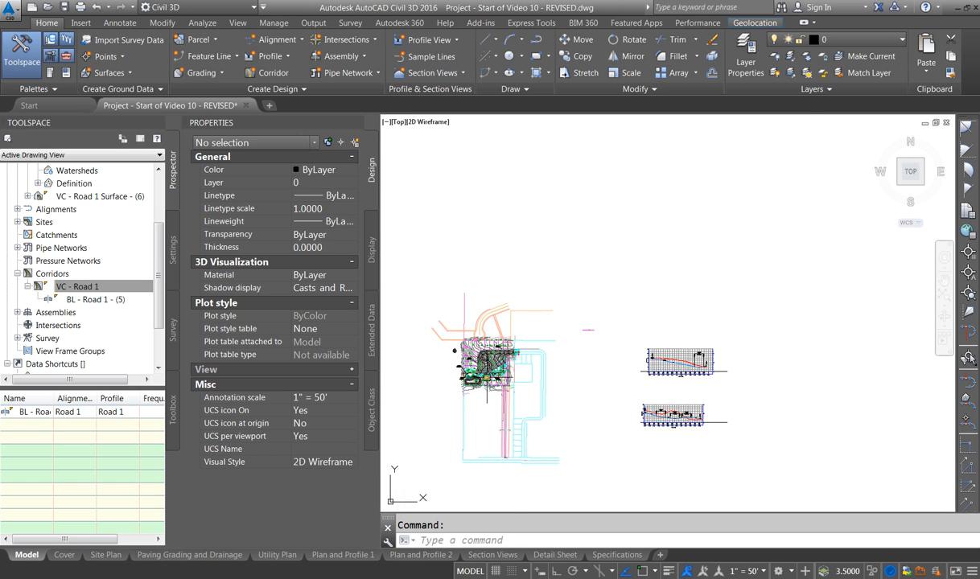
{"action": "scroll", "coordinate": [511, 222], "scroll_direction": "up", "scroll_amount": 5}
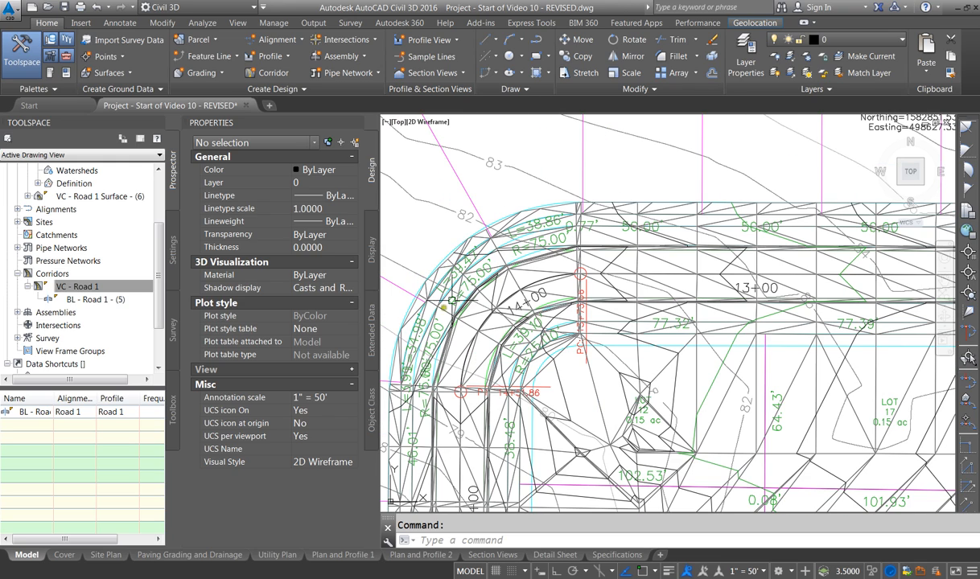
Step: Set the width of the assembly's left-side LinkWidthAndSlope subassembly to 5 feet
{"action": "scroll", "coordinate": [415, 318], "scroll_direction": "down", "scroll_amount": 9}
{"action": "scroll", "coordinate": [658, 258], "scroll_direction": "up", "scroll_amount": 8}
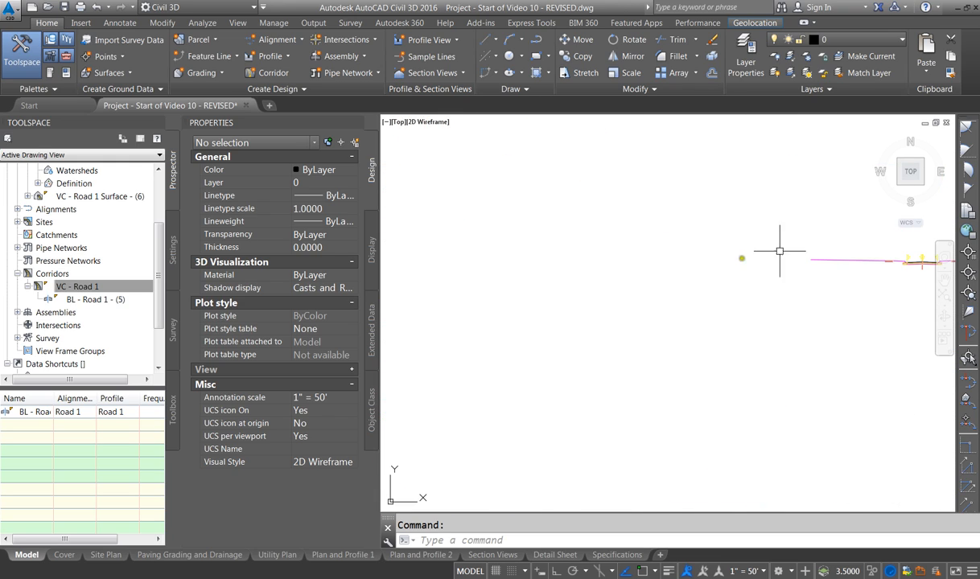
{"action": "left_click", "coordinate": [832, 260]}
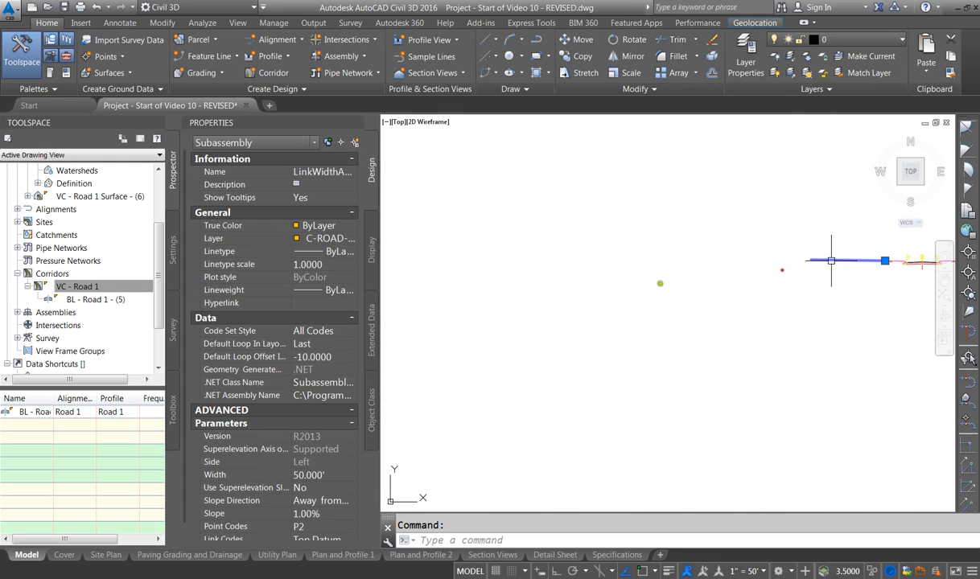
{"action": "left_click", "coordinate": [328, 475]}
{"action": "type", "text": "5"}
{"action": "key", "text": "Return"}
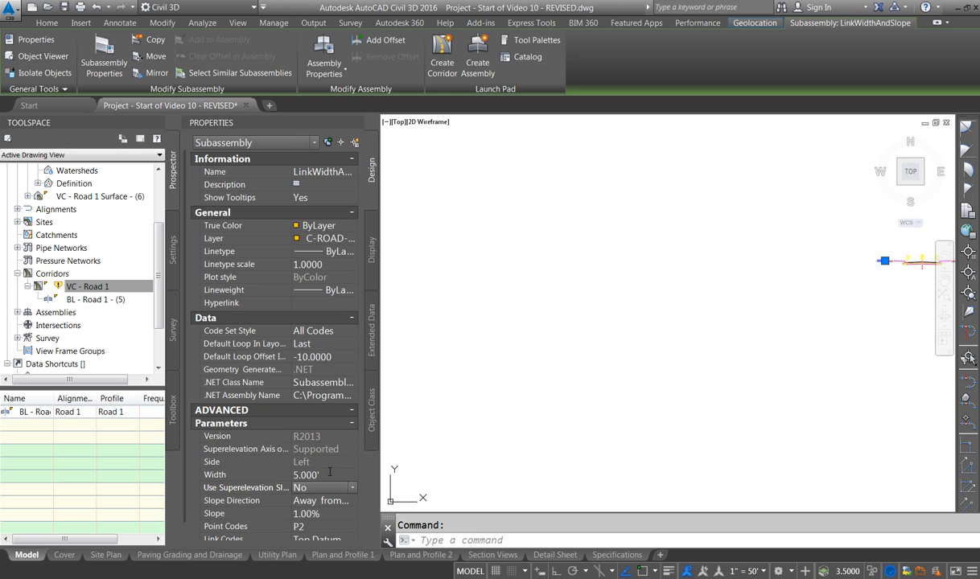
Step: Rebuild the VC - Road 1 corridor with the shortened left-side link and check the surface triangles inside the block
{"action": "left_click", "coordinate": [98, 287]}
{"action": "right_click", "coordinate": [91, 293]}
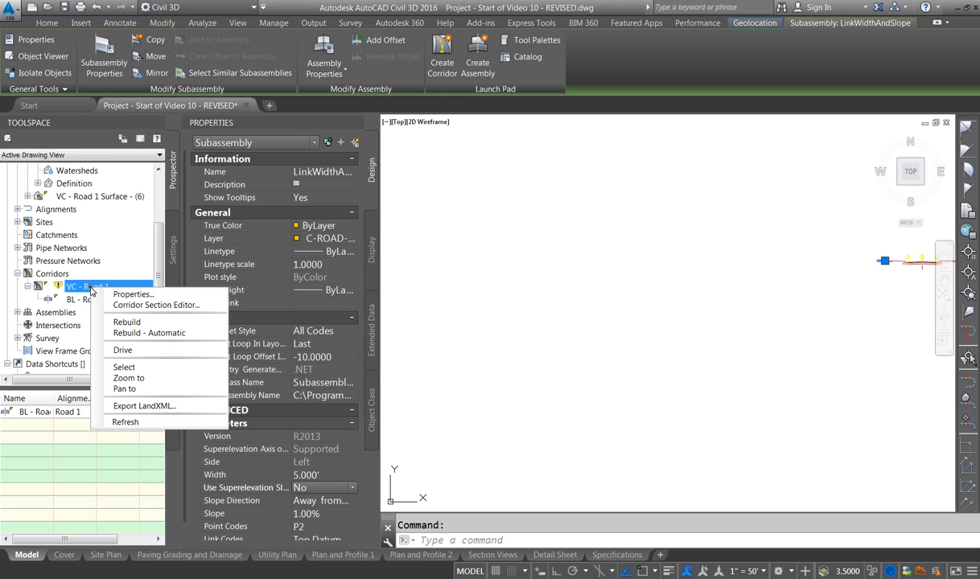
{"action": "left_click", "coordinate": [131, 320]}
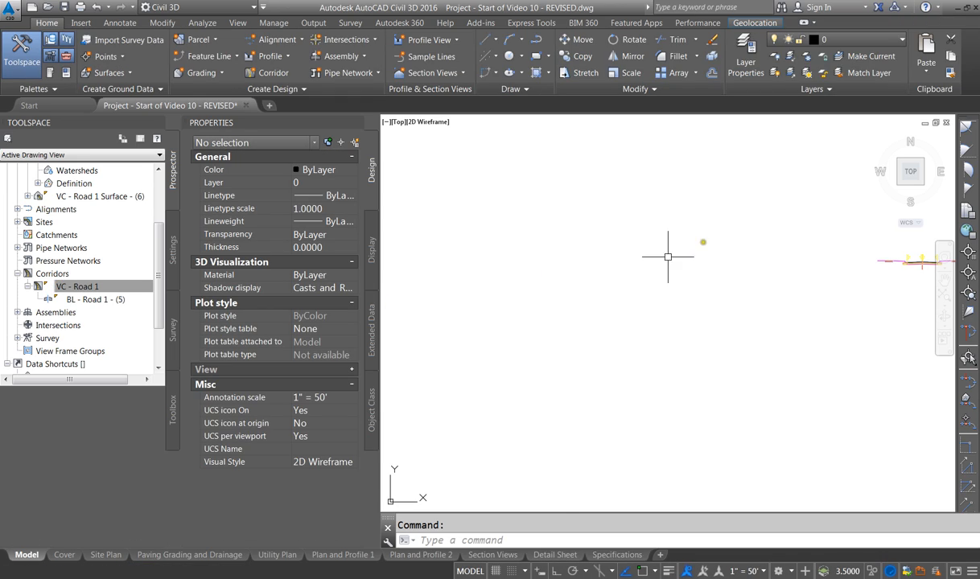
{"action": "scroll", "coordinate": [703, 245], "scroll_direction": "down", "scroll_amount": 5}
{"action": "scroll", "coordinate": [457, 322], "scroll_direction": "down", "scroll_amount": 2}
{"action": "scroll", "coordinate": [387, 366], "scroll_direction": "up", "scroll_amount": 4}
{"action": "middle_click_drag", "start_coordinate": [387, 366], "coordinate": [499, 350]}
{"action": "scroll", "coordinate": [500, 350], "scroll_direction": "down", "scroll_amount": 4}
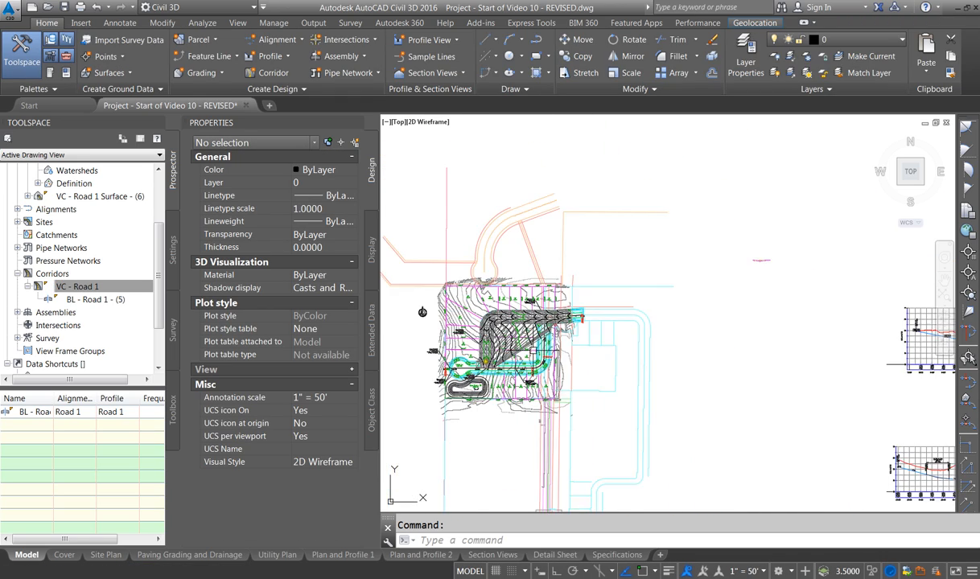
{"action": "scroll", "coordinate": [504, 351], "scroll_direction": "up", "scroll_amount": 8}
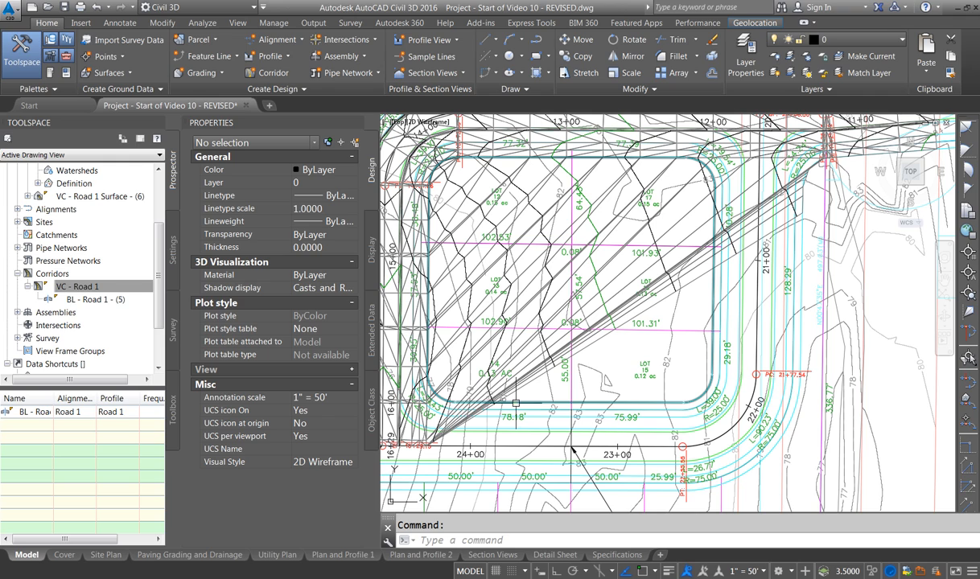
Step: Expand the definition of VC - Road 1 Surface to reach its edit operations
{"action": "left_click", "coordinate": [73, 288]}
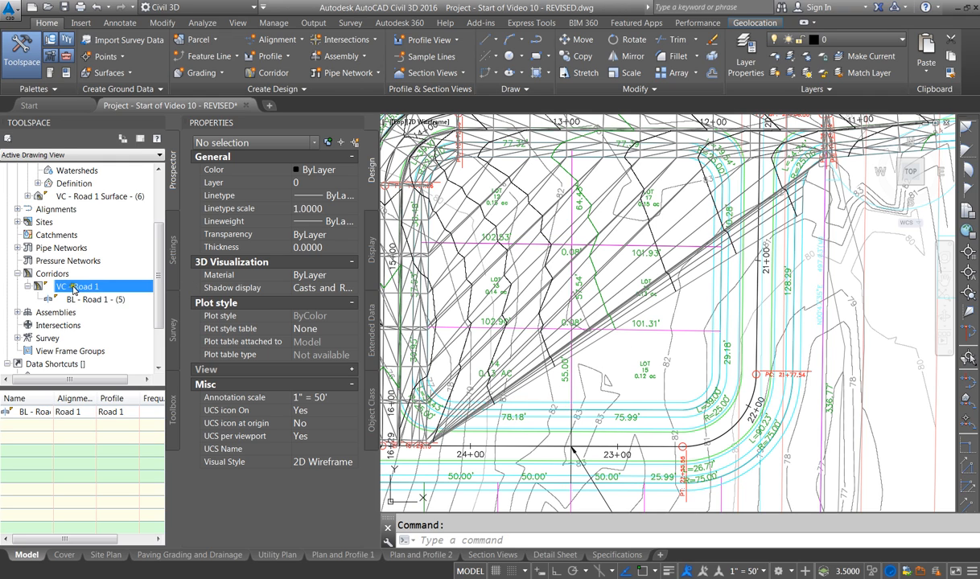
{"action": "left_click", "coordinate": [18, 274]}
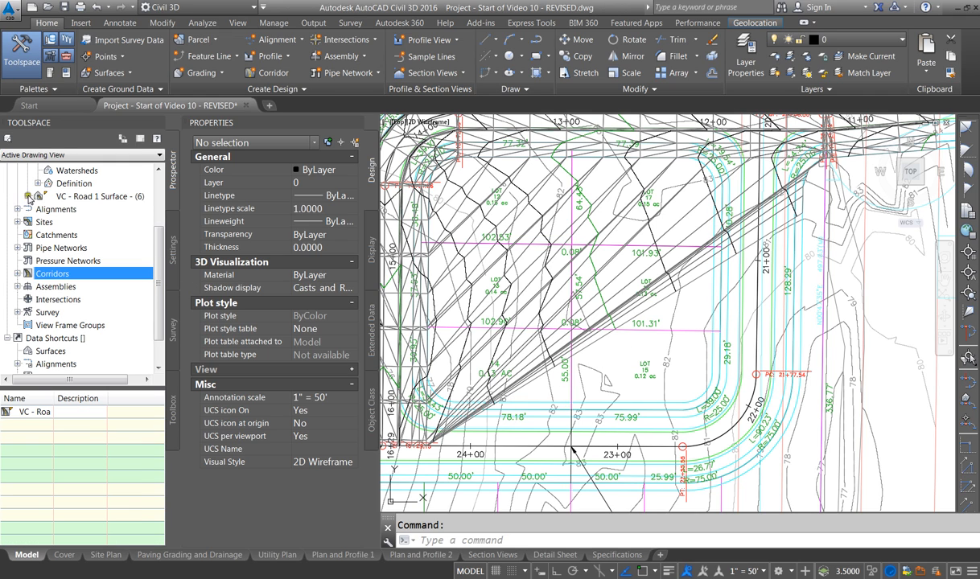
{"action": "left_click", "coordinate": [29, 196]}
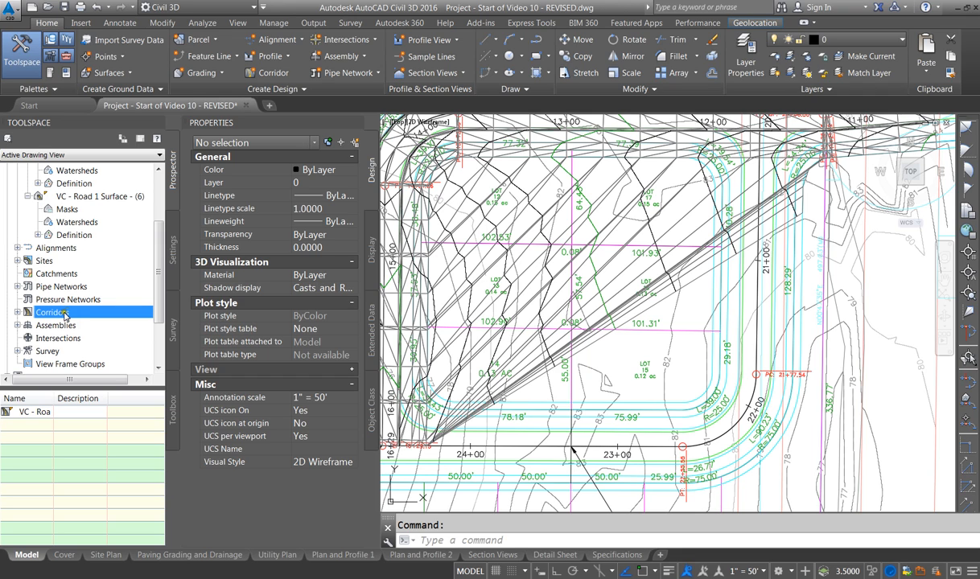
{"action": "left_click", "coordinate": [38, 234]}
{"action": "left_click", "coordinate": [90, 198]}
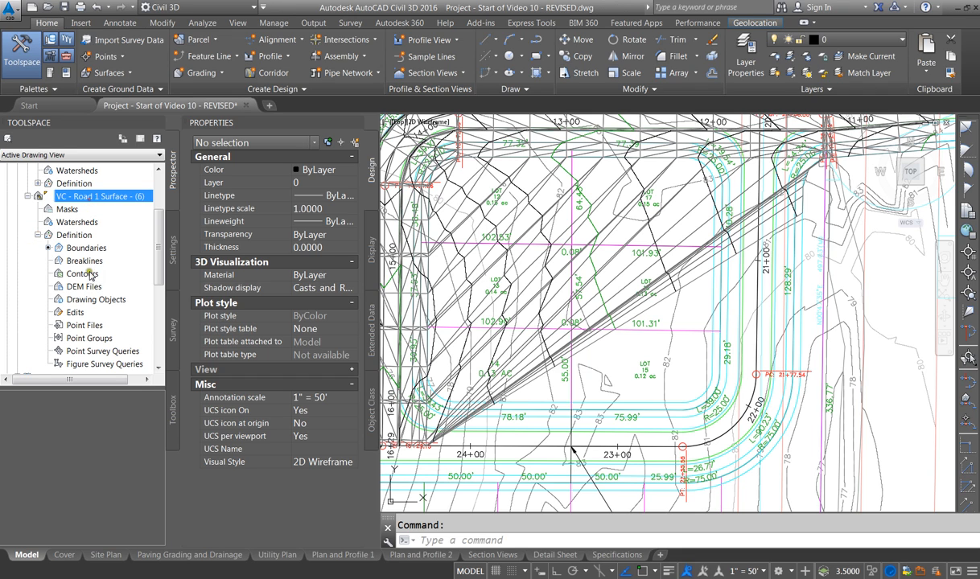
Step: Delete the VC - Road 1 Surface triangle lines crossing the block interior, picking them with a fence through Lots 12 to 17
{"action": "left_click", "coordinate": [79, 315]}
{"action": "right_click", "coordinate": [78, 315]}
{"action": "left_click", "coordinate": [119, 332]}
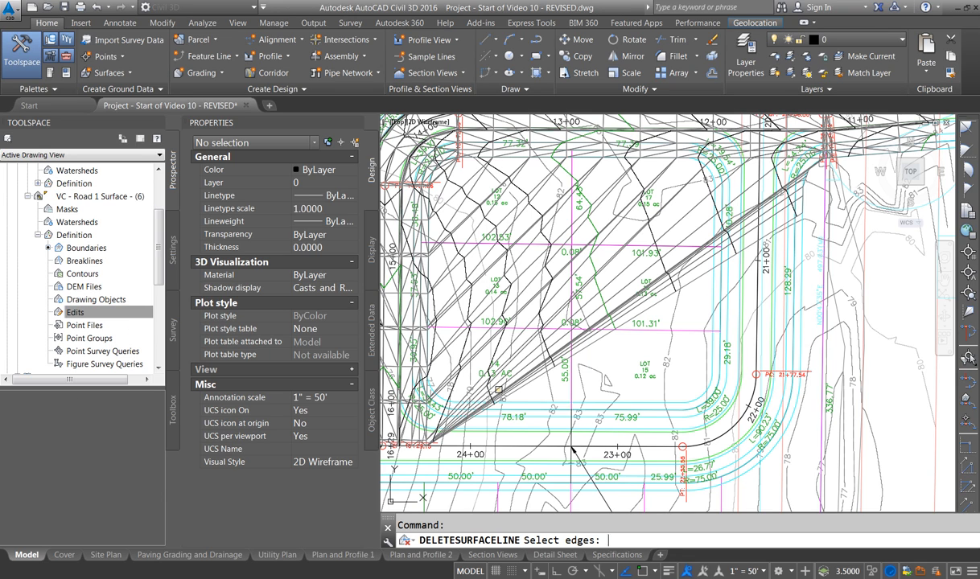
{"action": "type", "text": "f"}
{"action": "key", "text": "Return"}
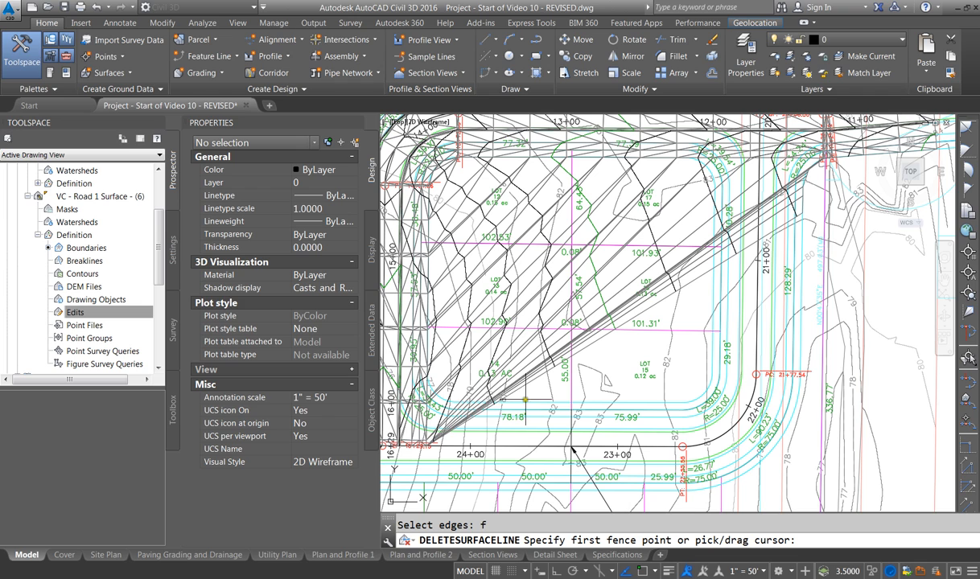
{"action": "left_click", "coordinate": [456, 431]}
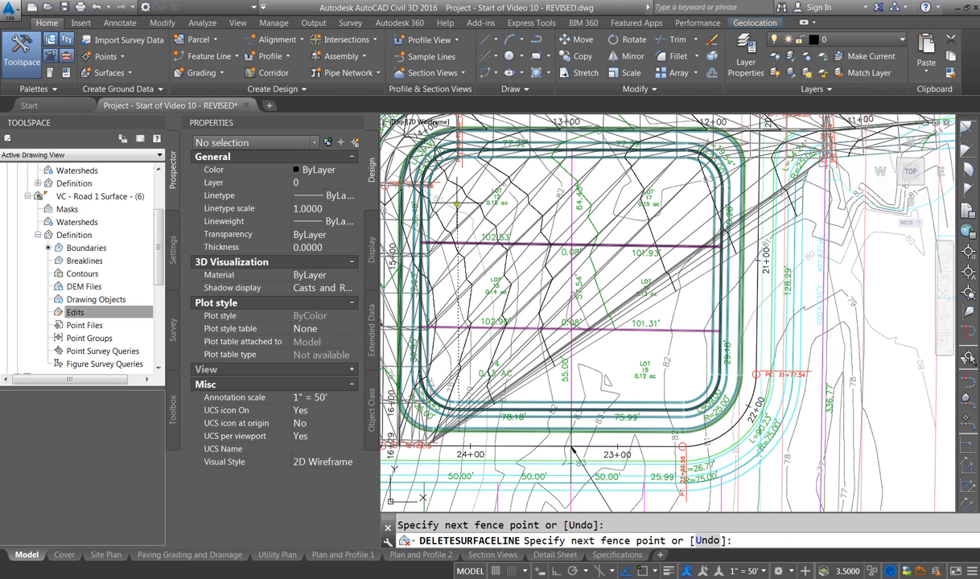
{"action": "left_click", "coordinate": [449, 181]}
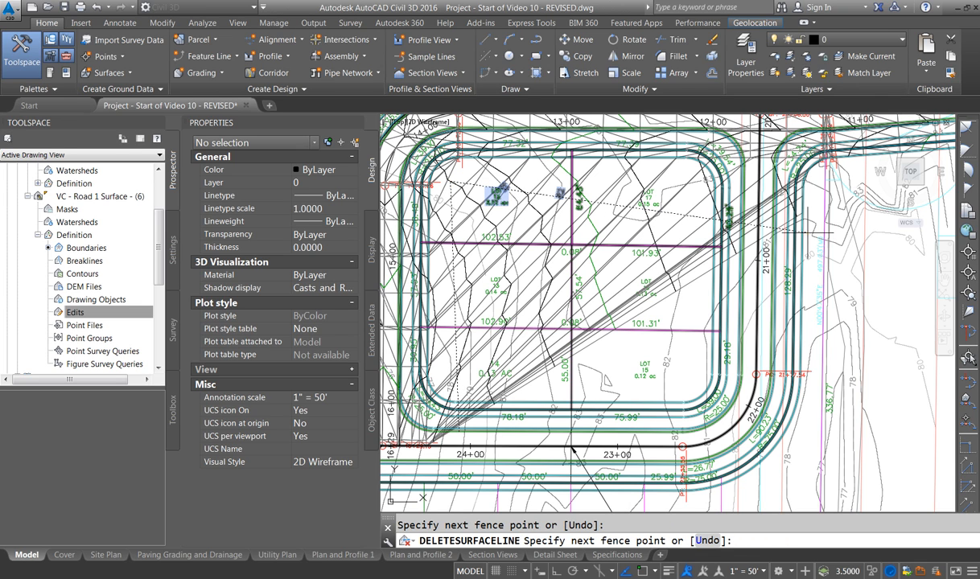
{"action": "key", "text": "Return"}
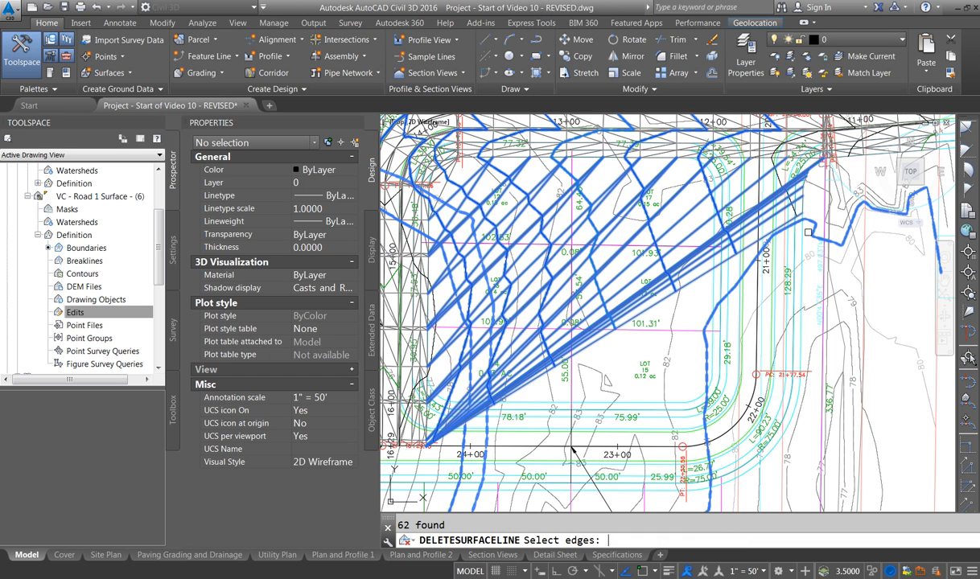
{"action": "key", "text": "Return"}
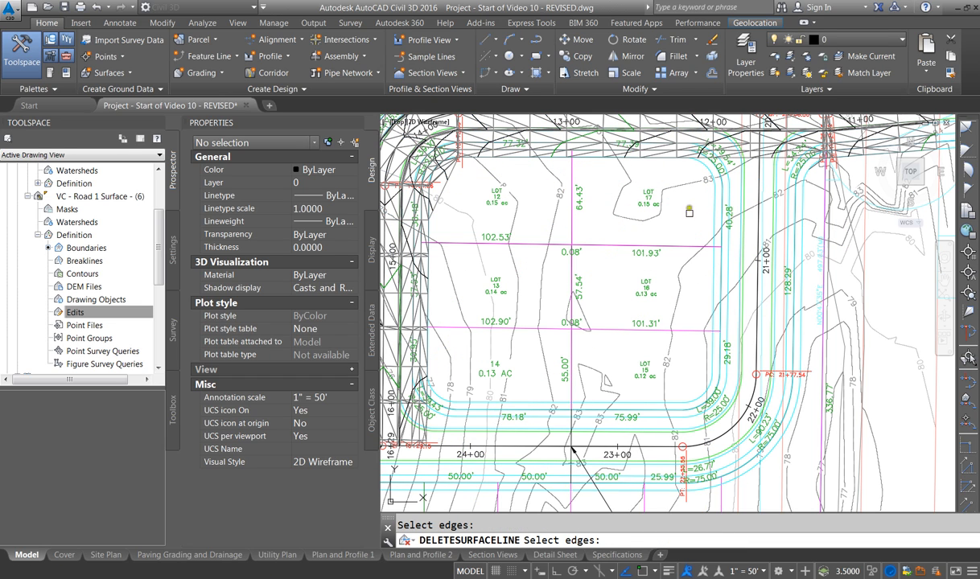
{"action": "scroll", "coordinate": [690, 212], "scroll_direction": "down", "scroll_amount": 3}
{"action": "middle_click_drag", "start_coordinate": [594, 164], "coordinate": [578, 231]}
{"action": "key", "text": "Escape"}
Step: Inspect the remaining triangulation around the curve near station 14+00 against the outer VC-SW boundary polyline and the inside corner at Lot 12
{"action": "scroll", "coordinate": [481, 183], "scroll_direction": "up", "scroll_amount": 7}
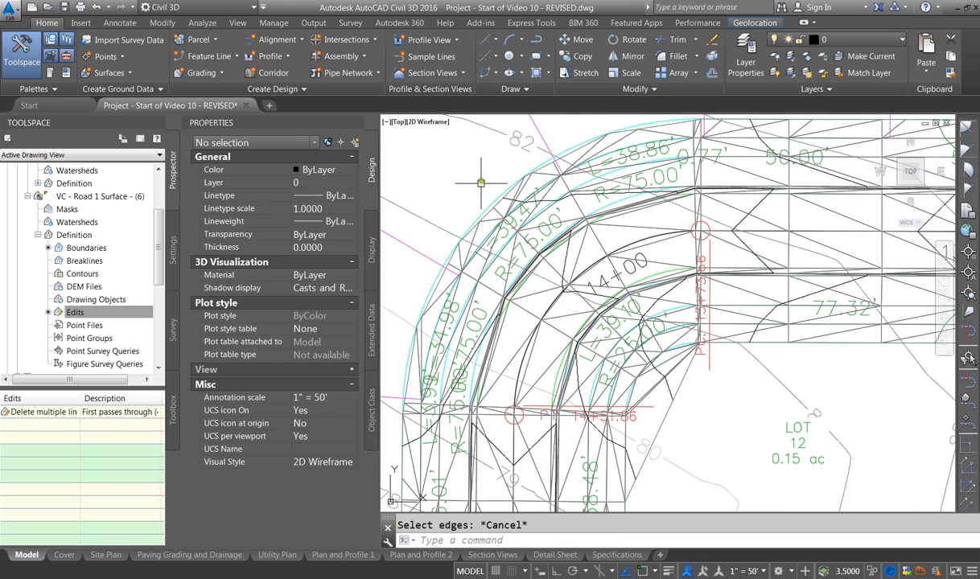
{"action": "left_click", "coordinate": [431, 284]}
{"action": "scroll", "coordinate": [515, 205], "scroll_direction": "down", "scroll_amount": 2}
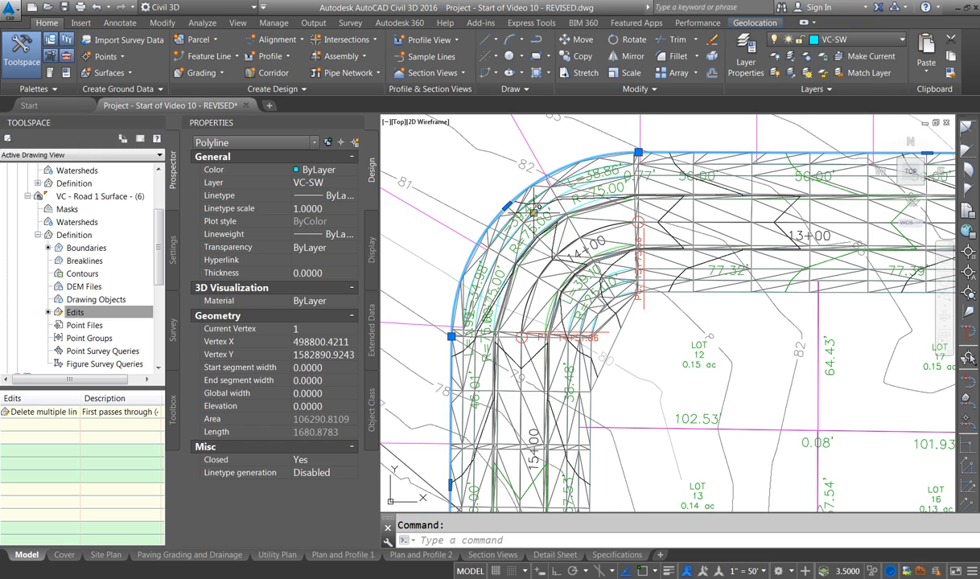
{"action": "scroll", "coordinate": [684, 300], "scroll_direction": "up", "scroll_amount": 4}
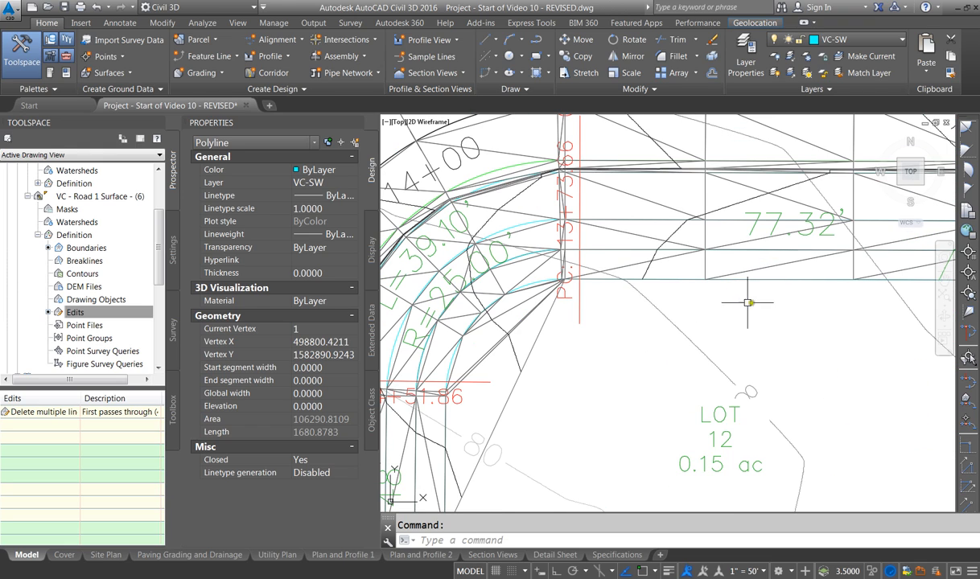
{"action": "scroll", "coordinate": [744, 302], "scroll_direction": "down", "scroll_amount": 2}
{"action": "scroll", "coordinate": [562, 279], "scroll_direction": "down", "scroll_amount": 3}
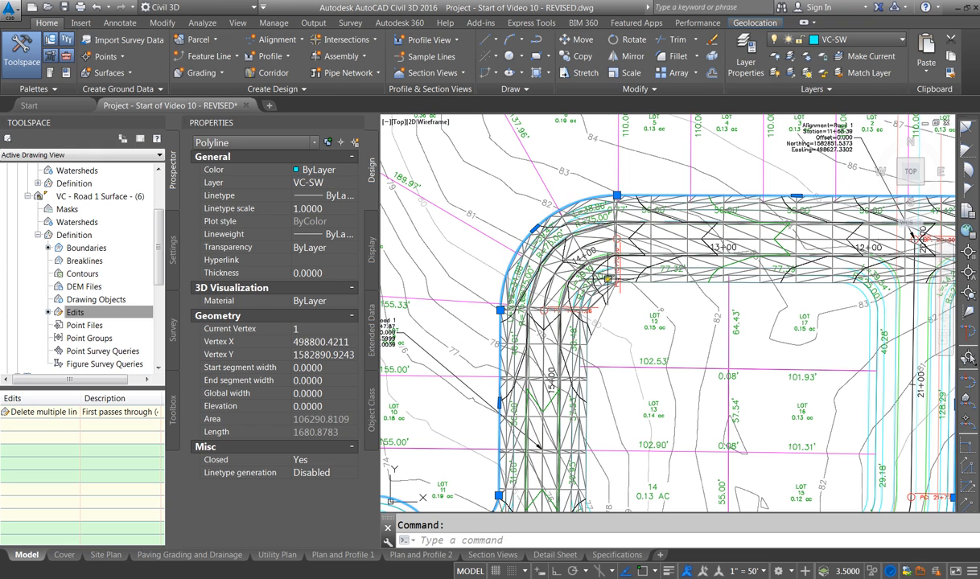
{"action": "key", "text": "Escape"}
Step: Turn off the Triangles component in the Contours 1' and 5' (Design) style used by VC - Road 1 Surface
{"action": "left_click", "coordinate": [81, 195]}
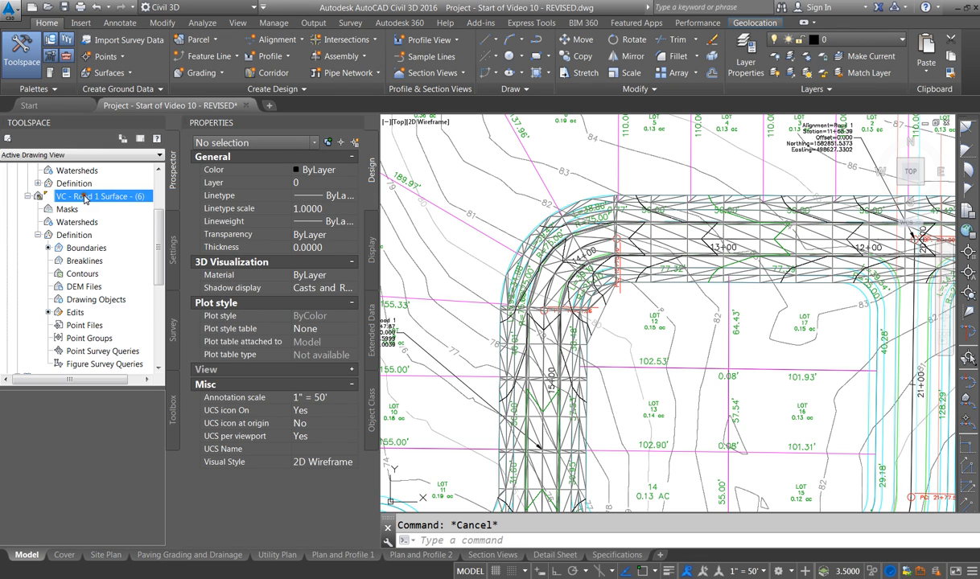
{"action": "right_click", "coordinate": [84, 196]}
{"action": "left_click", "coordinate": [141, 214]}
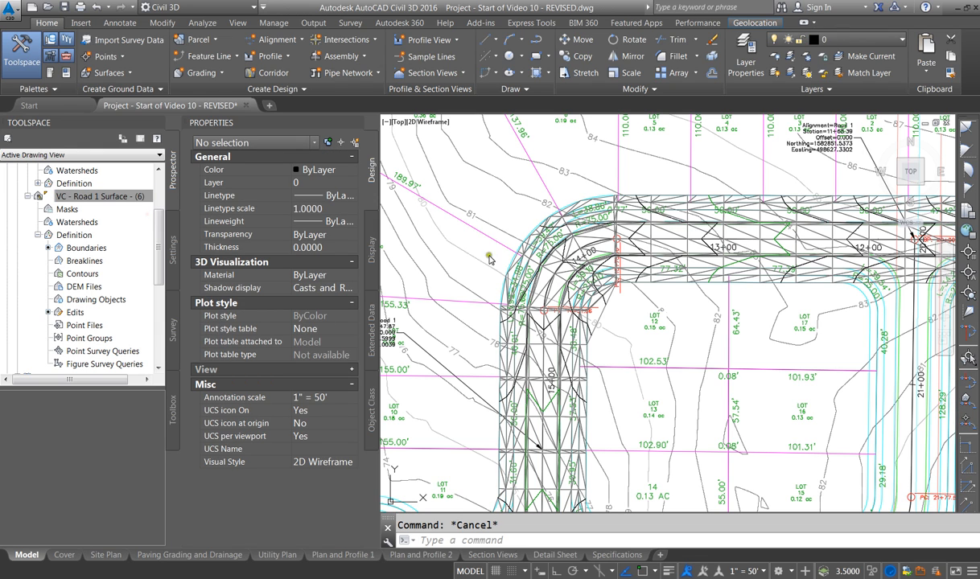
{"action": "left_click", "coordinate": [351, 244]}
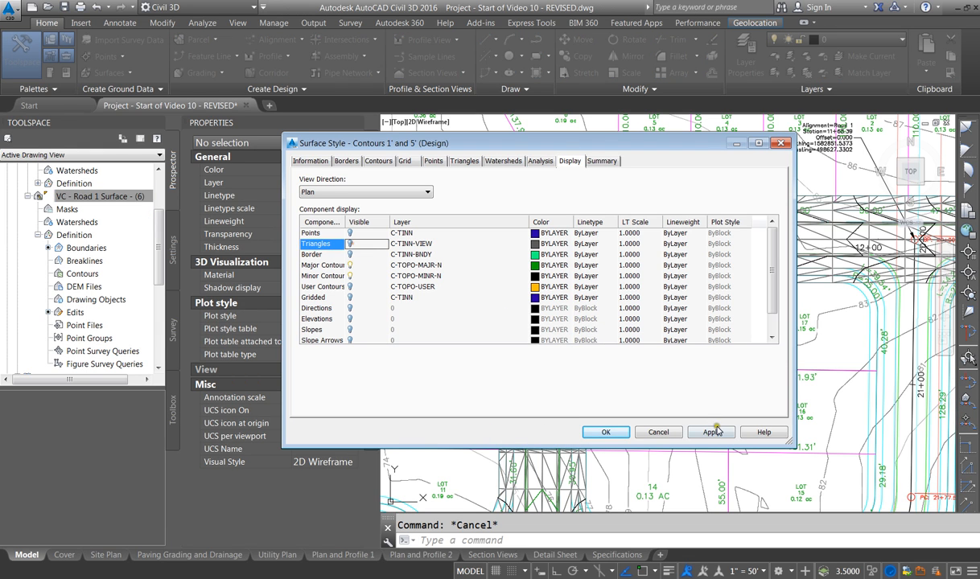
{"action": "left_click", "coordinate": [709, 432]}
{"action": "left_click", "coordinate": [606, 432]}
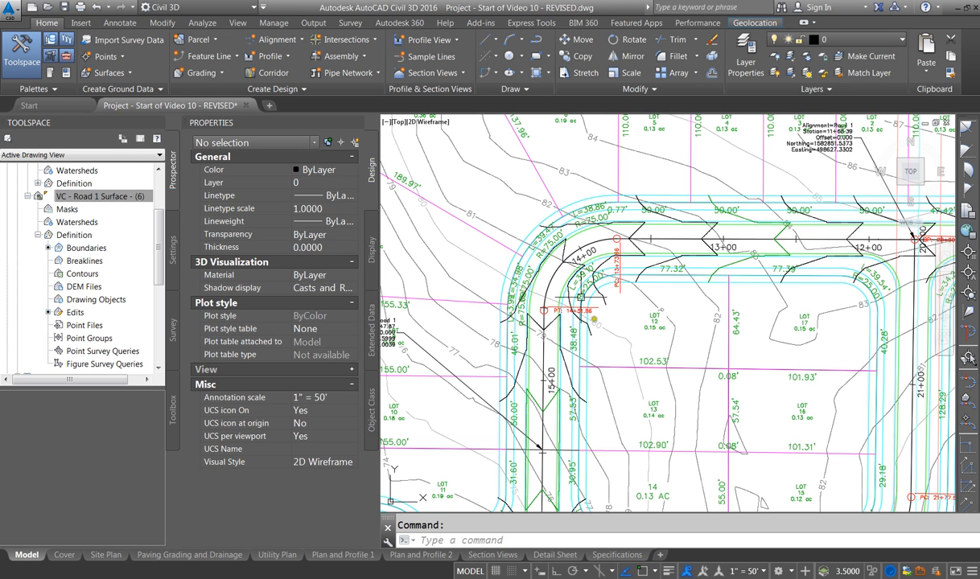
Step: Erase the outer and inner closed boundary polylines running along the edges of the Road 1 corridor
{"action": "left_click", "coordinate": [512, 218]}
{"action": "key", "text": "Delete"}
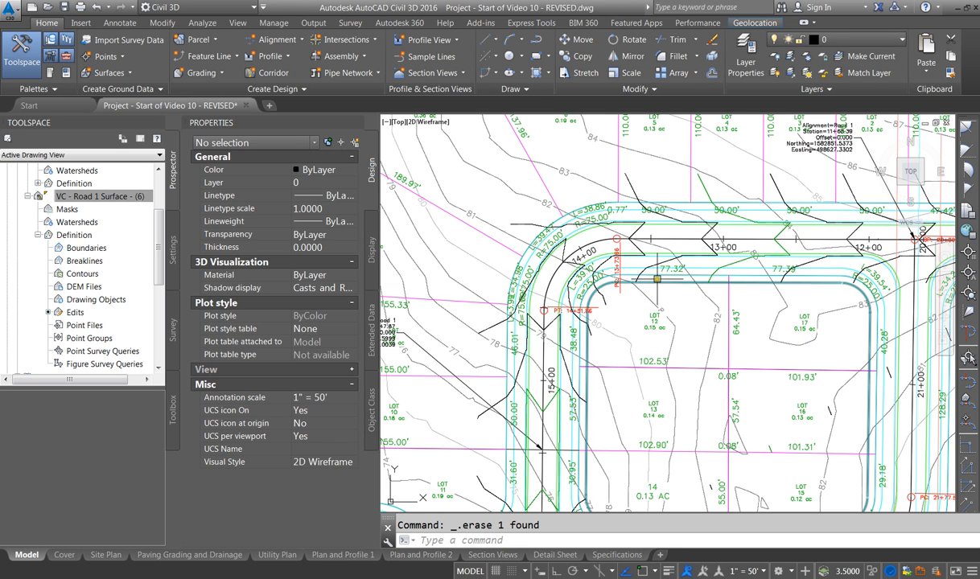
{"action": "left_click", "coordinate": [650, 280]}
{"action": "key", "text": "Delete"}
Step: Examine the VC - Road 1 Surface contours along the road, especially between stations 15+00 and 16+00
{"action": "scroll", "coordinate": [740, 261], "scroll_direction": "down", "scroll_amount": 3}
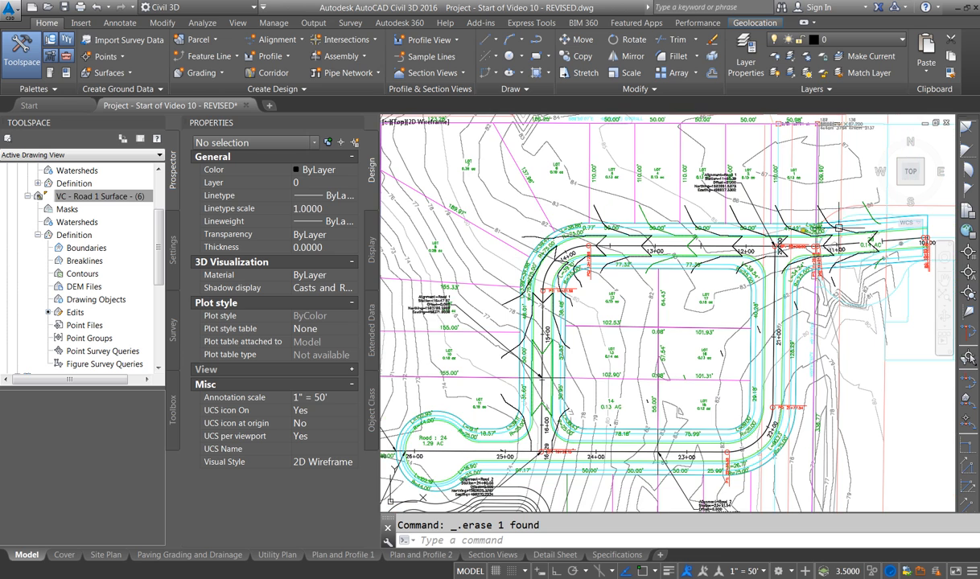
{"action": "scroll", "coordinate": [523, 404], "scroll_direction": "up", "scroll_amount": 4}
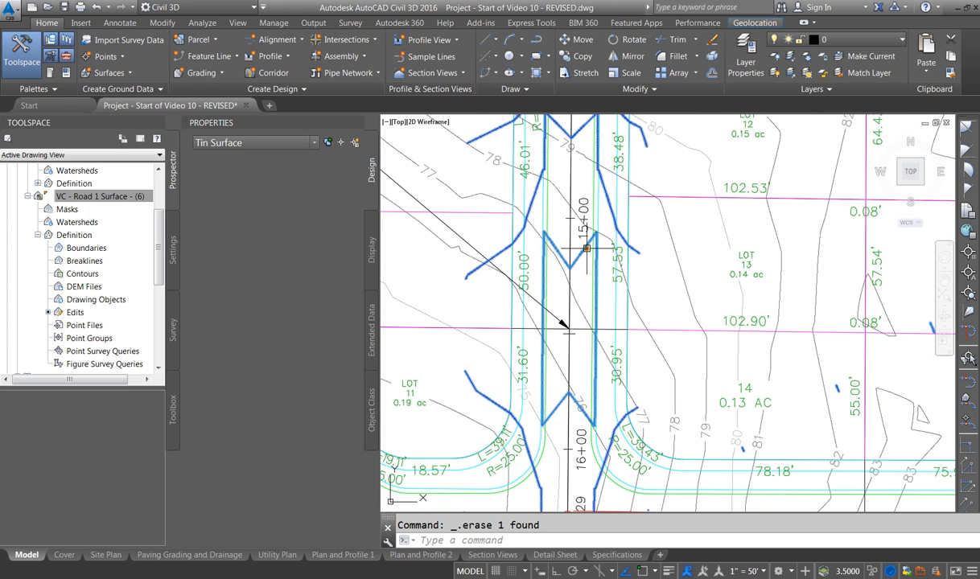
{"action": "left_click", "coordinate": [568, 243]}
{"action": "key", "text": "Escape"}
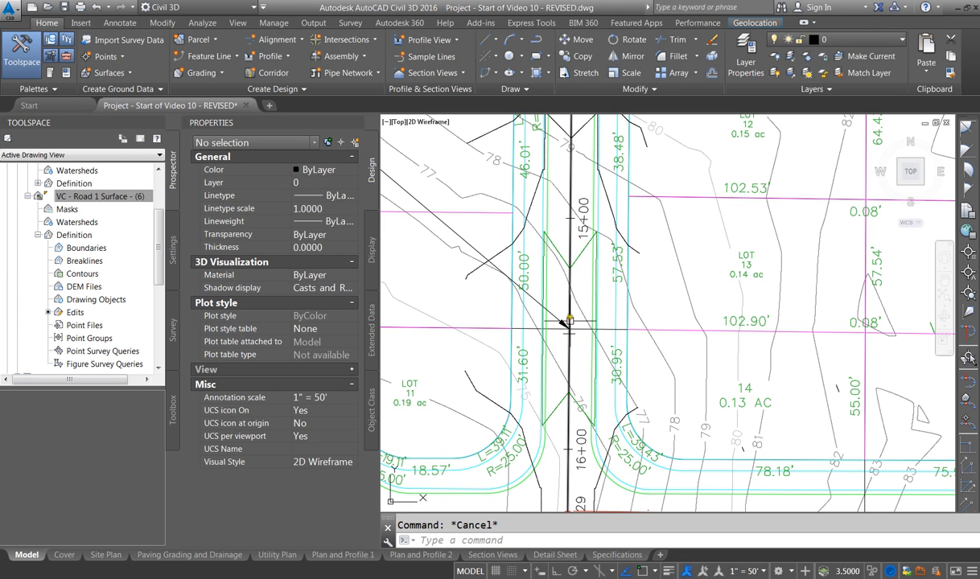
{"action": "scroll", "coordinate": [538, 265], "scroll_direction": "down", "scroll_amount": 3}
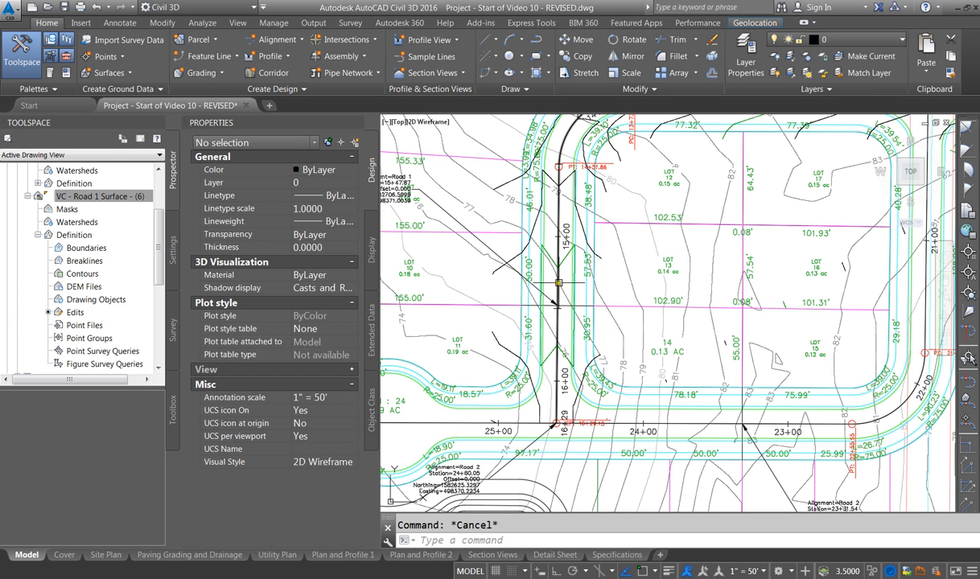
{"action": "scroll", "coordinate": [554, 312], "scroll_direction": "up", "scroll_amount": 4}
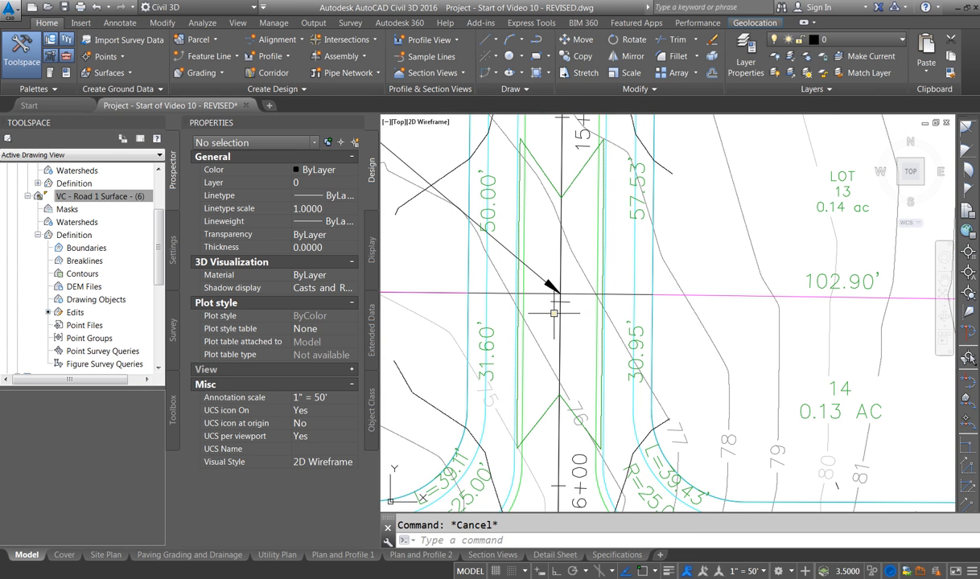
{"action": "scroll", "coordinate": [555, 312], "scroll_direction": "down", "scroll_amount": 2}
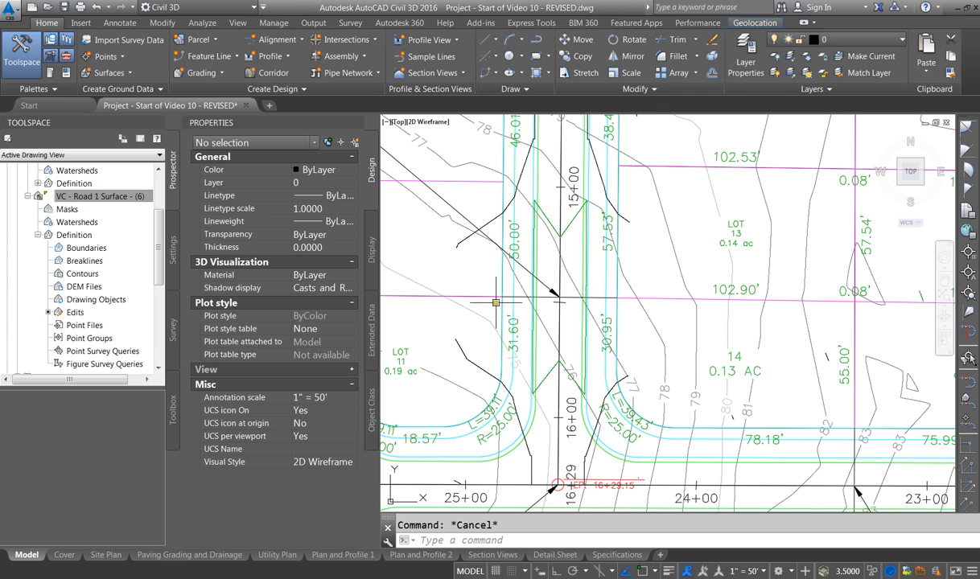
{"action": "scroll", "coordinate": [487, 302], "scroll_direction": "down", "scroll_amount": 3}
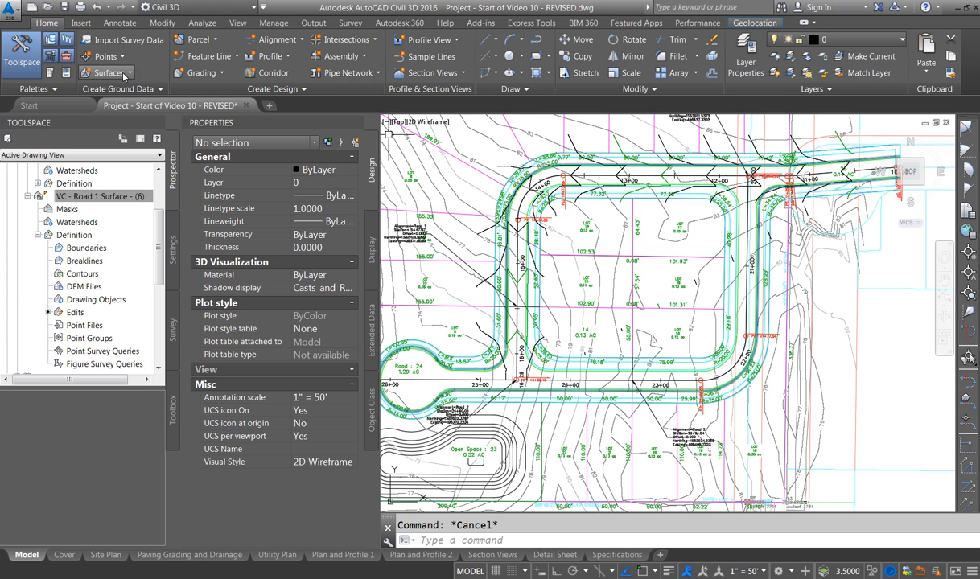
Step: Create corridor VC - Road 2 from alignment Road 2, profile Road 2 and assembly Valencia College Drive - 10ft lane, without setting baseline and region parameters
{"action": "left_click", "coordinate": [260, 74]}
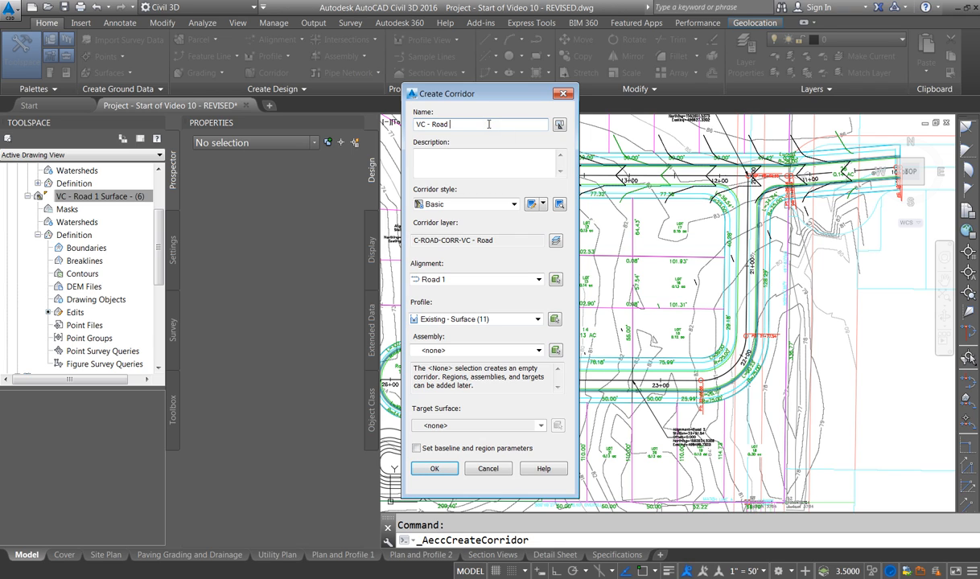
{"action": "left_click", "coordinate": [462, 280]}
{"action": "left_click", "coordinate": [443, 301]}
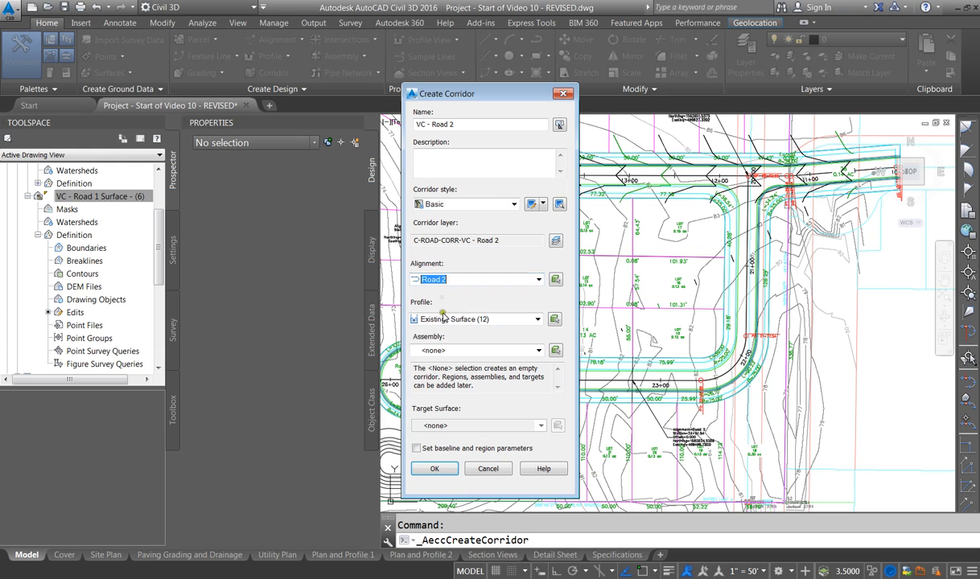
{"action": "left_click", "coordinate": [442, 319]}
{"action": "left_click", "coordinate": [443, 341]}
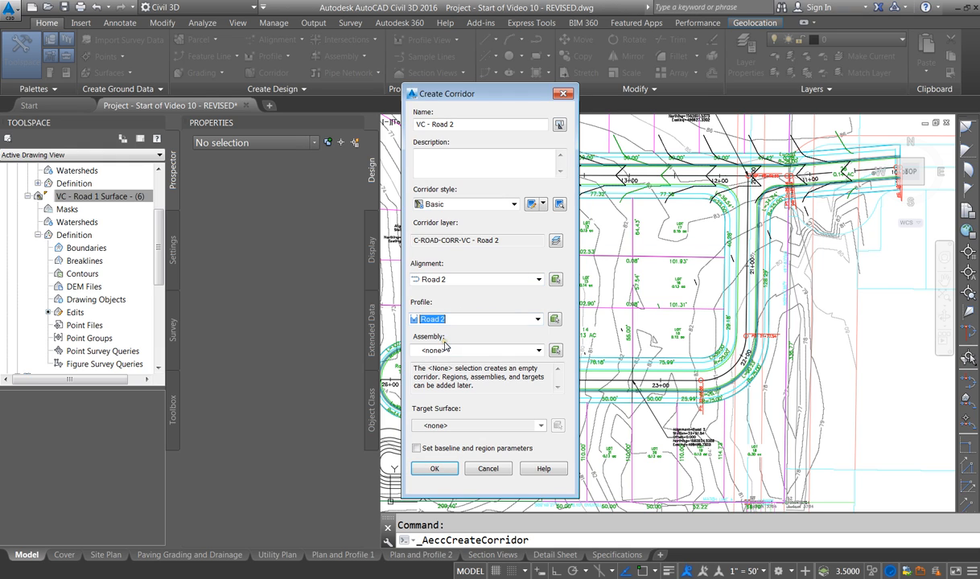
{"action": "left_click", "coordinate": [447, 352]}
{"action": "left_click", "coordinate": [453, 375]}
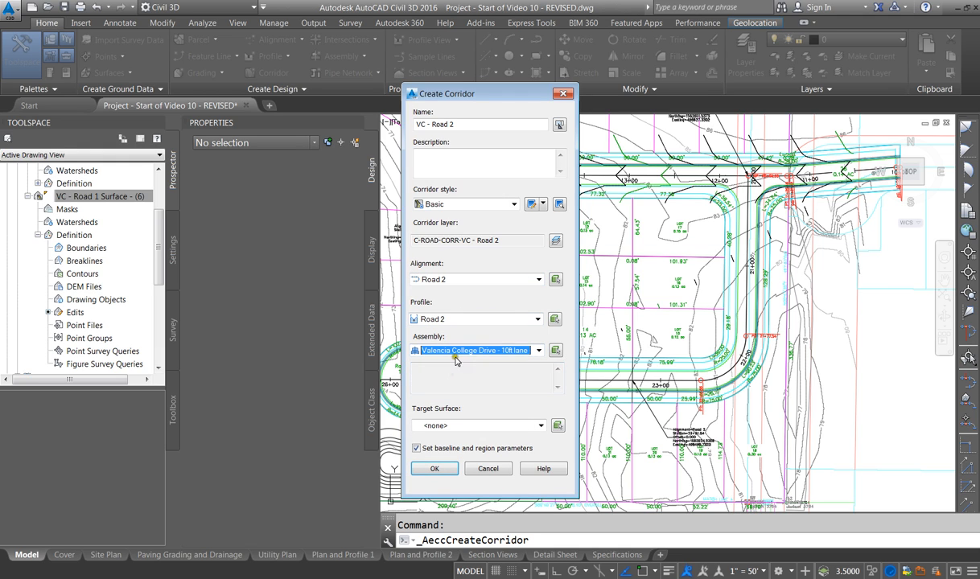
{"action": "left_click", "coordinate": [418, 451]}
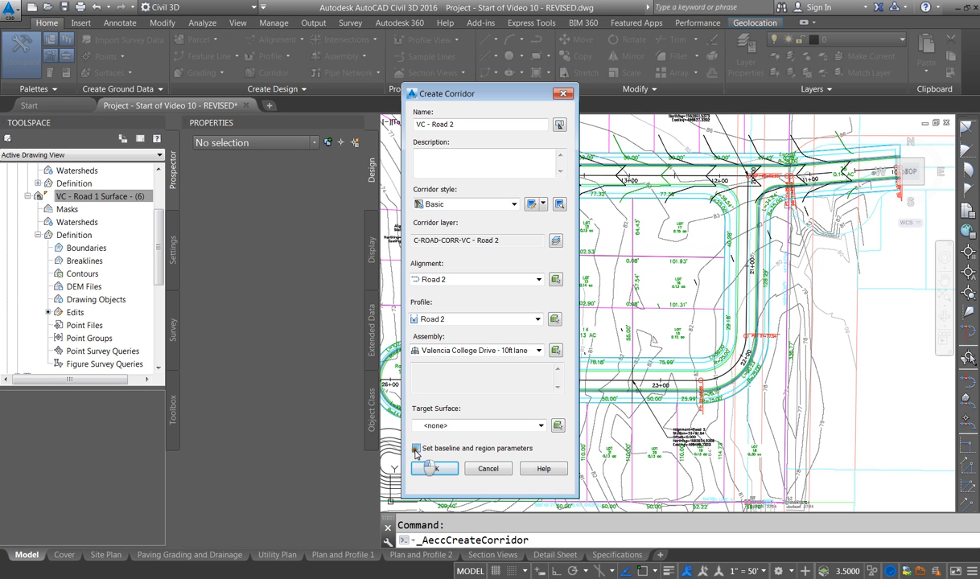
{"action": "left_click", "coordinate": [435, 469]}
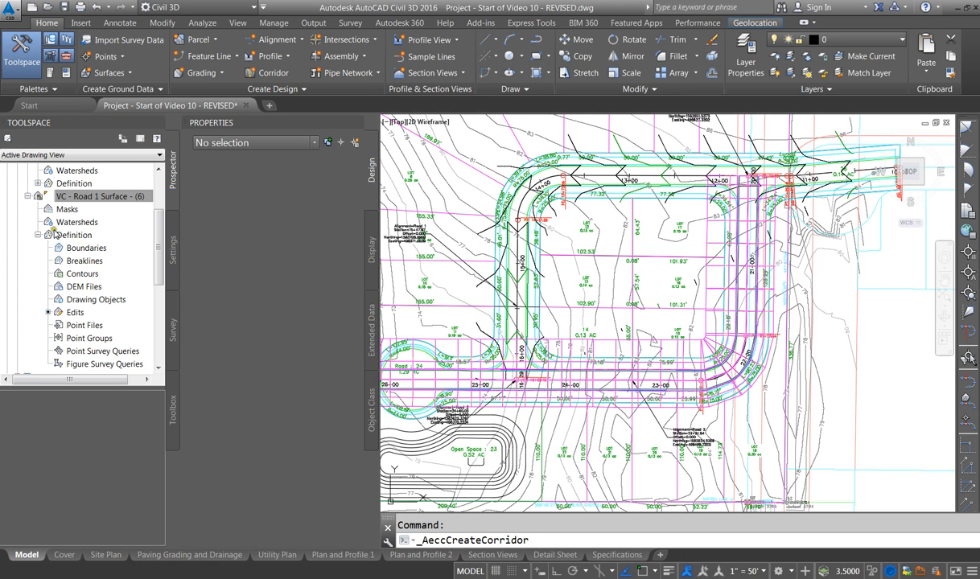
Step: Open the properties of corridor VC - Road 2 and add a corridor surface
{"action": "left_click", "coordinate": [30, 198]}
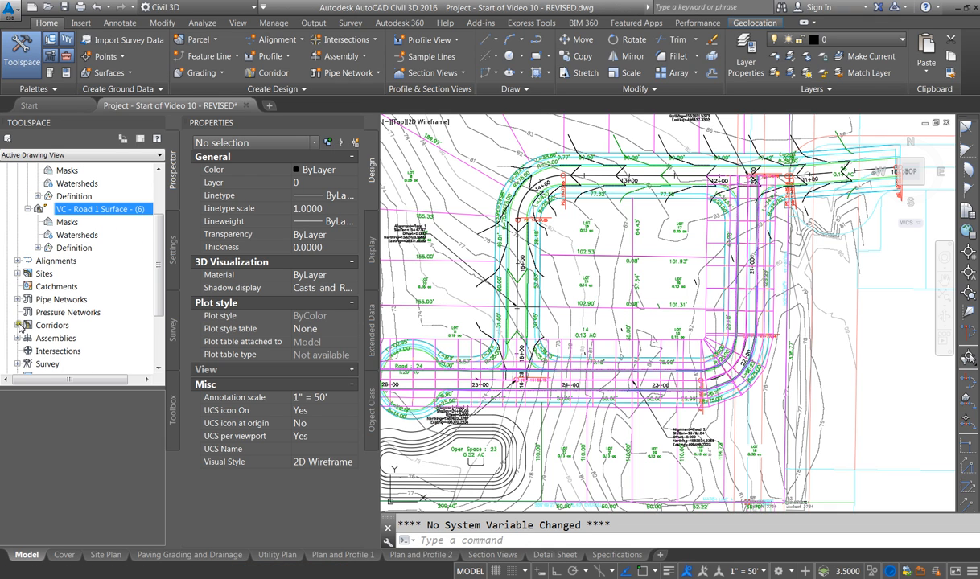
{"action": "left_click", "coordinate": [17, 325]}
{"action": "scroll", "coordinate": [51, 317], "scroll_direction": "down", "scroll_amount": 1}
{"action": "left_click", "coordinate": [27, 313]}
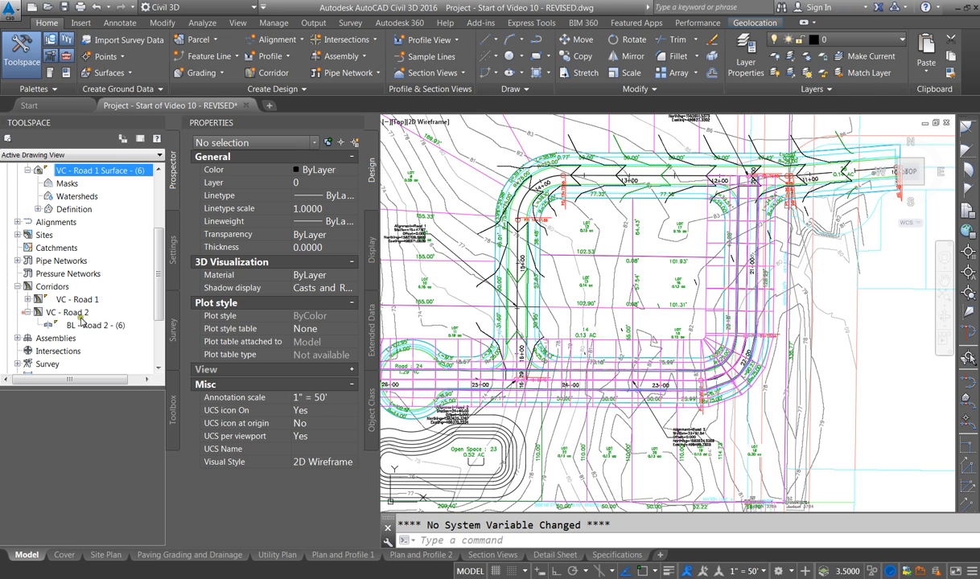
{"action": "left_click", "coordinate": [76, 312]}
{"action": "right_click", "coordinate": [91, 313]}
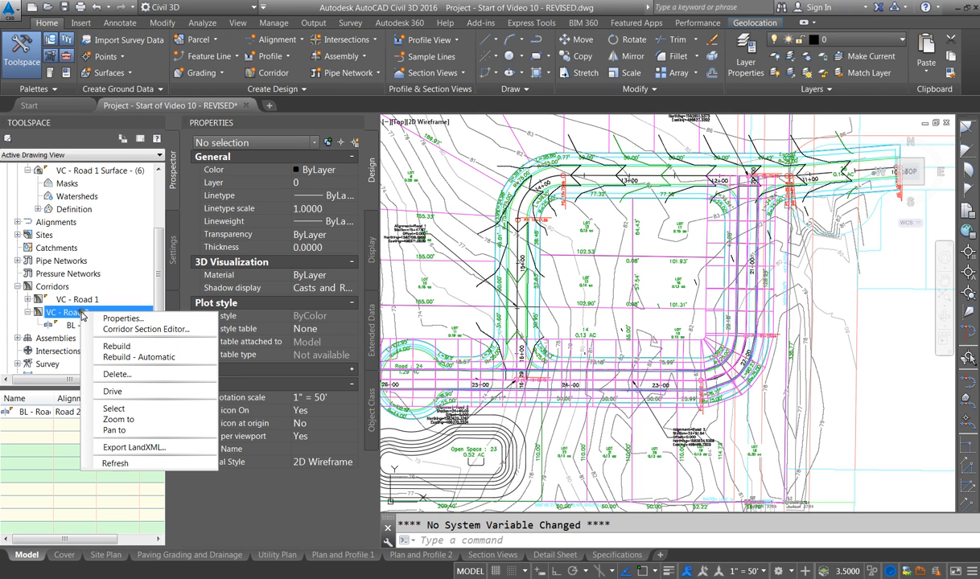
{"action": "left_click", "coordinate": [125, 320]}
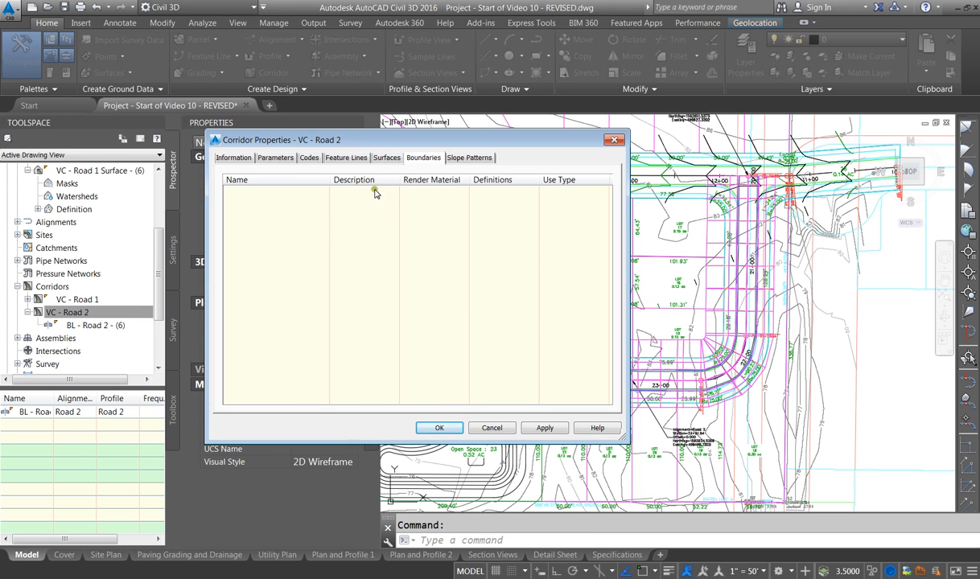
{"action": "left_click", "coordinate": [384, 159]}
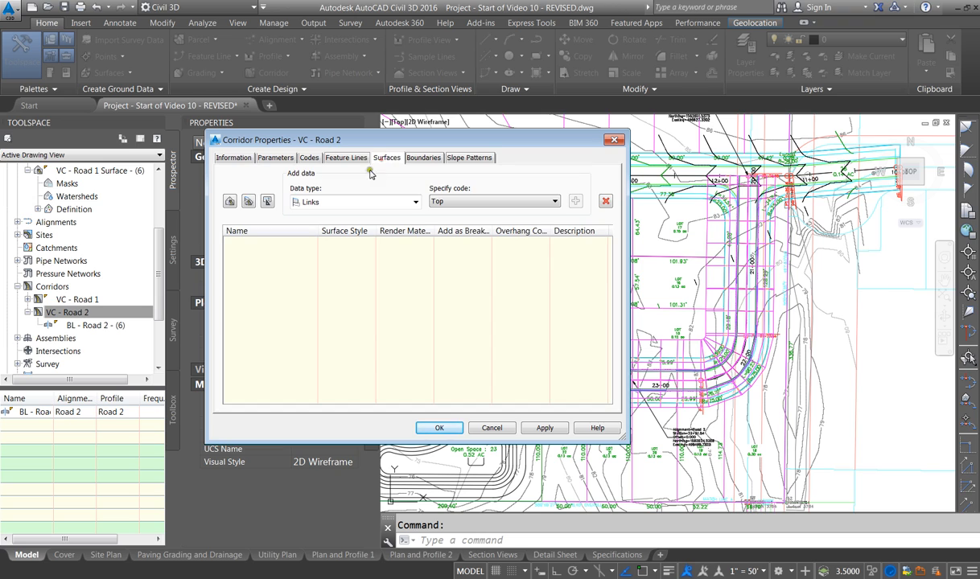
{"action": "left_click", "coordinate": [230, 202]}
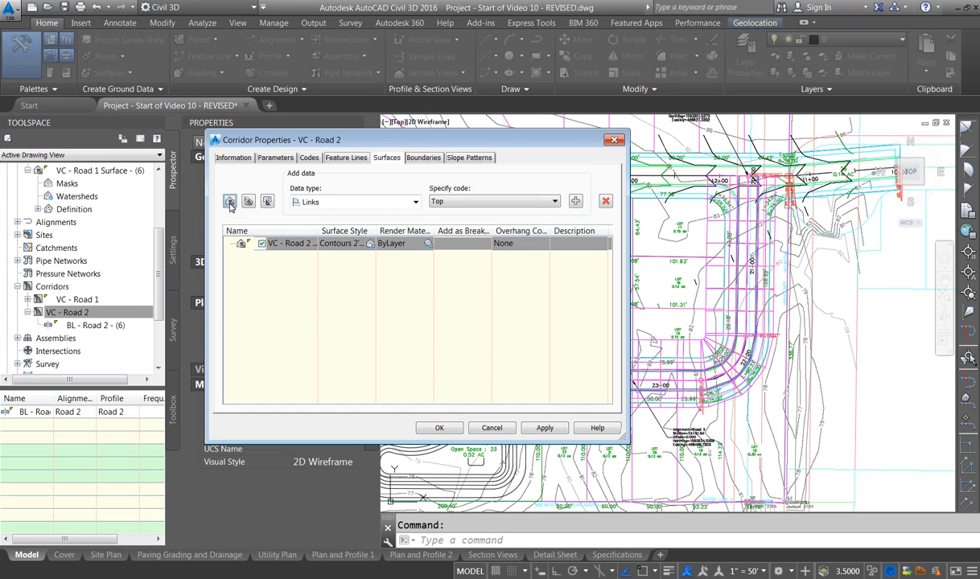
Step: Set the style of the new VC - Road 2 corridor surface to Contours 1' and 5' (Design)
{"action": "left_click", "coordinate": [347, 244]}
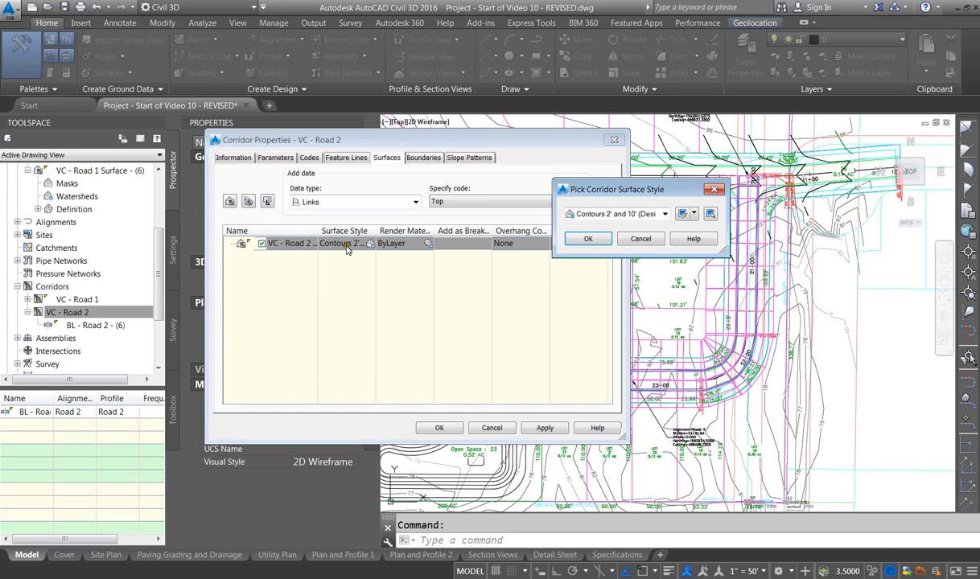
{"action": "left_click", "coordinate": [576, 215]}
{"action": "left_click", "coordinate": [616, 255]}
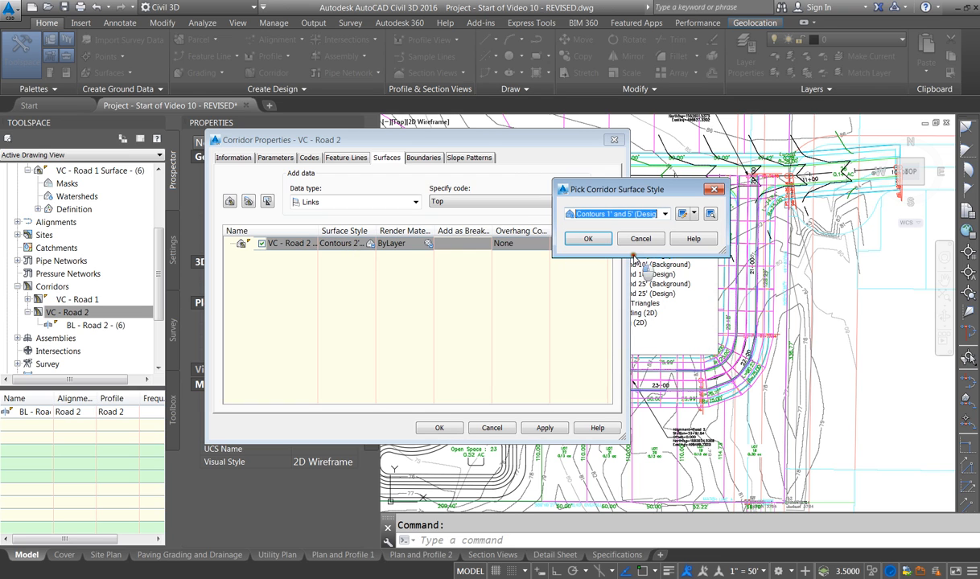
{"action": "left_click", "coordinate": [588, 236]}
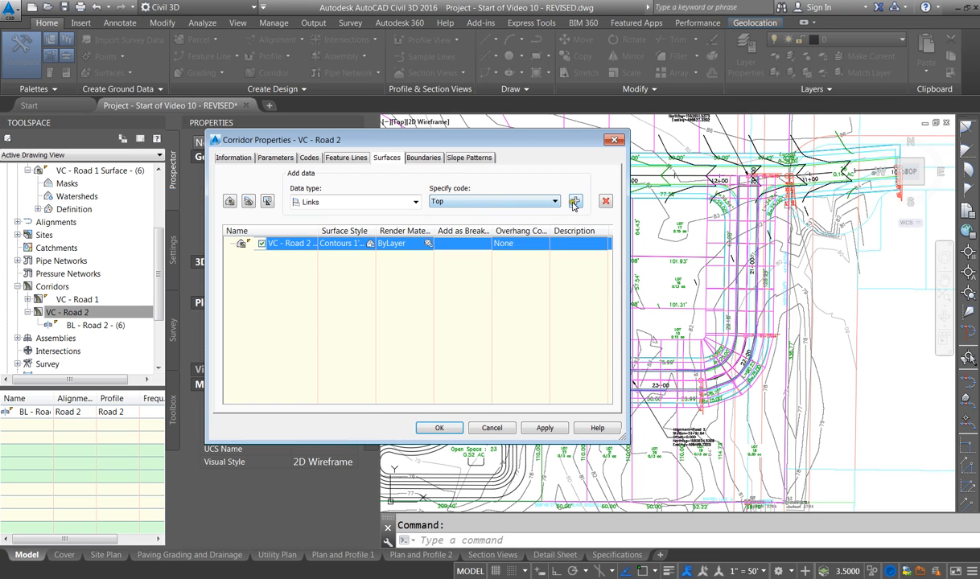
Step: Add the Top links as data to the VC - Road 2 surface and rebuild the corridor
{"action": "left_click", "coordinate": [574, 202]}
{"action": "left_click", "coordinate": [545, 430]}
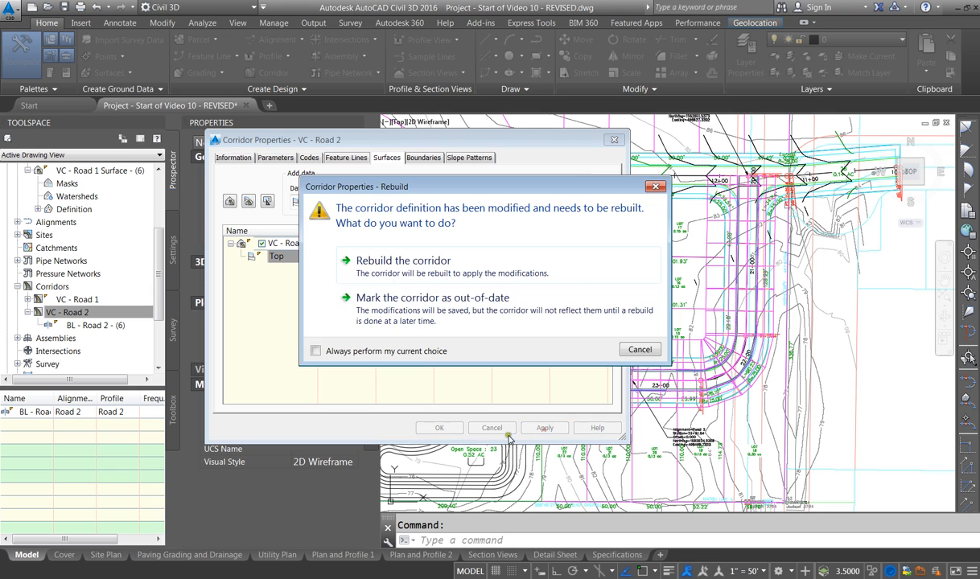
{"action": "left_click", "coordinate": [383, 272]}
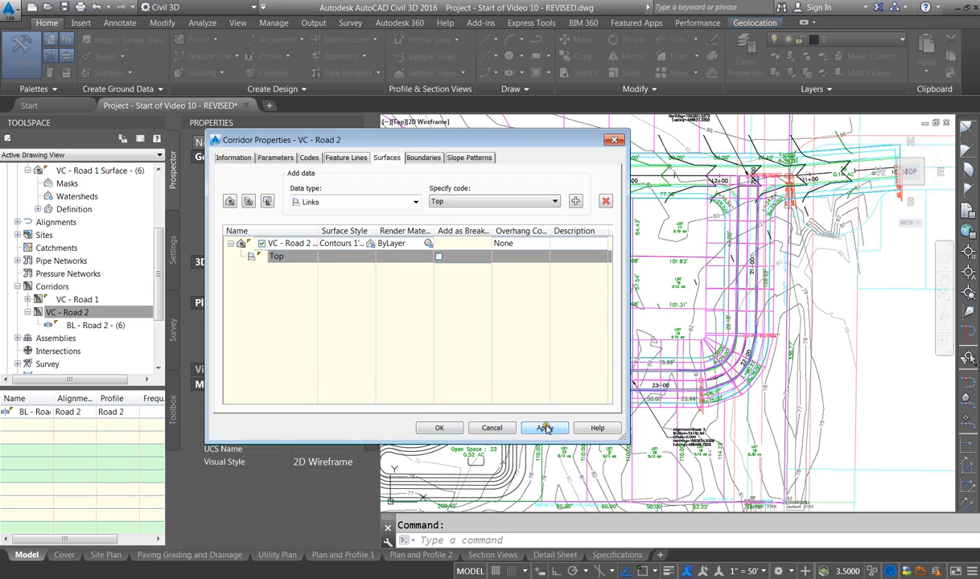
{"action": "left_click", "coordinate": [439, 427]}
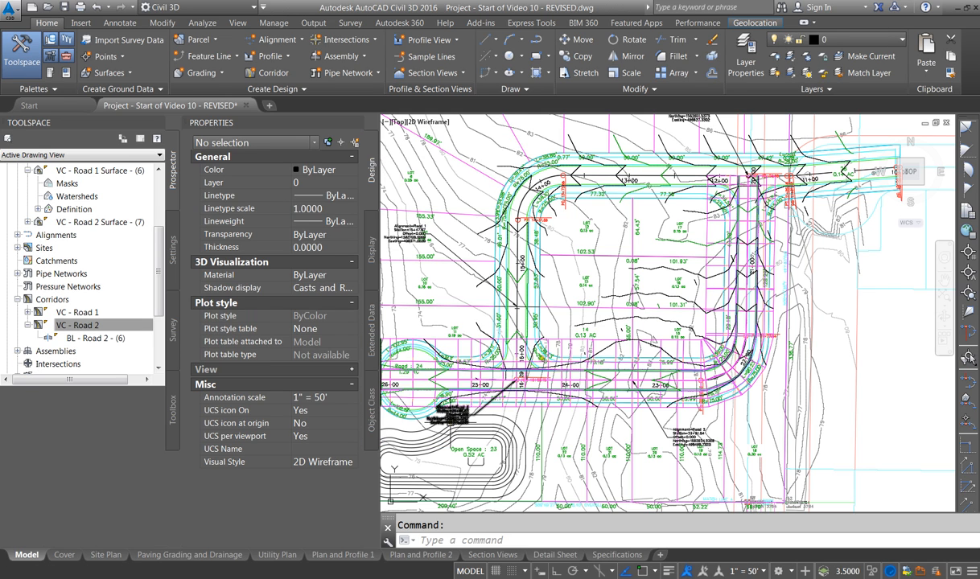
Step: Freeze the layer of the VC - Road 2 corridor by picking the corridor object in the drawing
{"action": "left_click", "coordinate": [781, 72]}
{"action": "scroll", "coordinate": [588, 342], "scroll_direction": "up", "scroll_amount": 4}
{"action": "scroll", "coordinate": [563, 338], "scroll_direction": "up", "scroll_amount": 2}
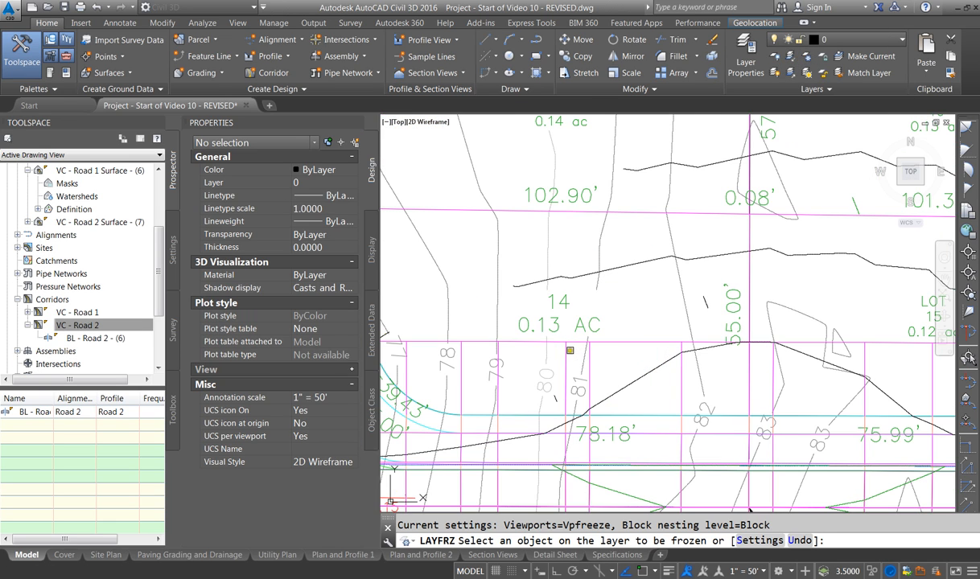
{"action": "left_click", "coordinate": [541, 328]}
{"action": "scroll", "coordinate": [564, 334], "scroll_direction": "down", "scroll_amount": 8}
{"action": "scroll", "coordinate": [555, 340], "scroll_direction": "up", "scroll_amount": 2}
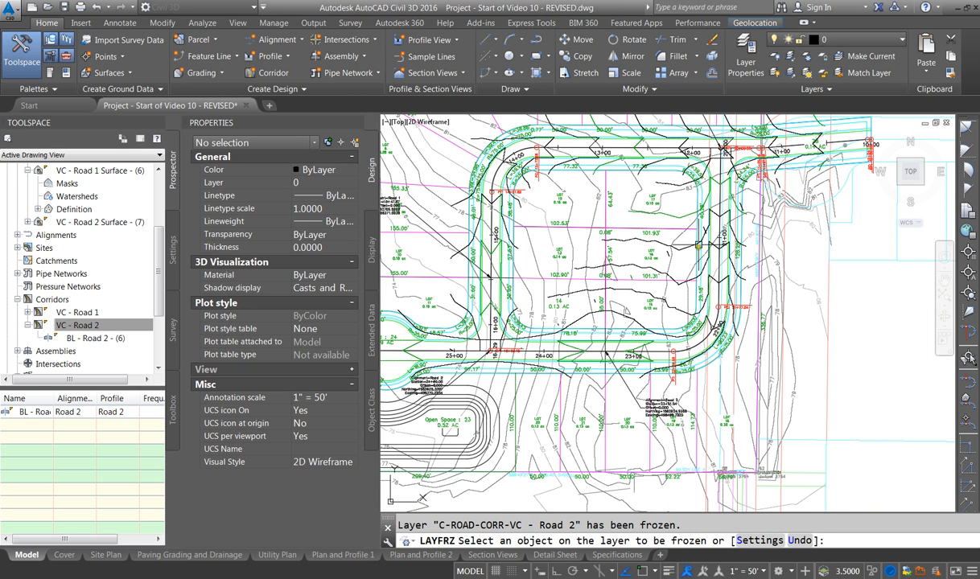
{"action": "key", "text": "Escape"}
{"action": "scroll", "coordinate": [563, 290], "scroll_direction": "down", "scroll_amount": 2}
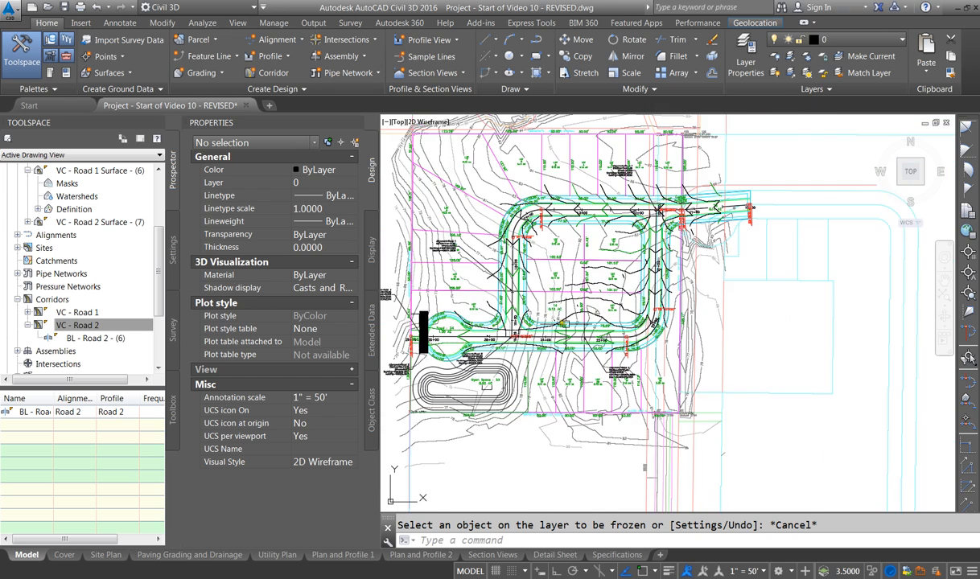
Step: Select VC - Road 2 Surface and examine its contours inside the road loop and along the road near station 24+00
{"action": "scroll", "coordinate": [559, 322], "scroll_direction": "up", "scroll_amount": 2}
{"action": "scroll", "coordinate": [560, 321], "scroll_direction": "up", "scroll_amount": 2}
{"action": "left_click", "coordinate": [488, 324]}
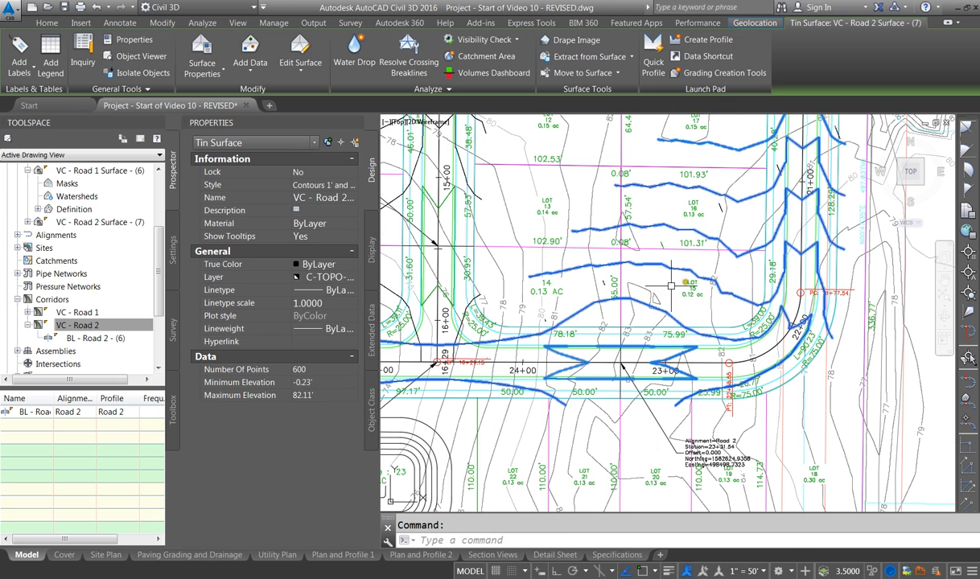
{"action": "scroll", "coordinate": [489, 323], "scroll_direction": "down", "scroll_amount": 2}
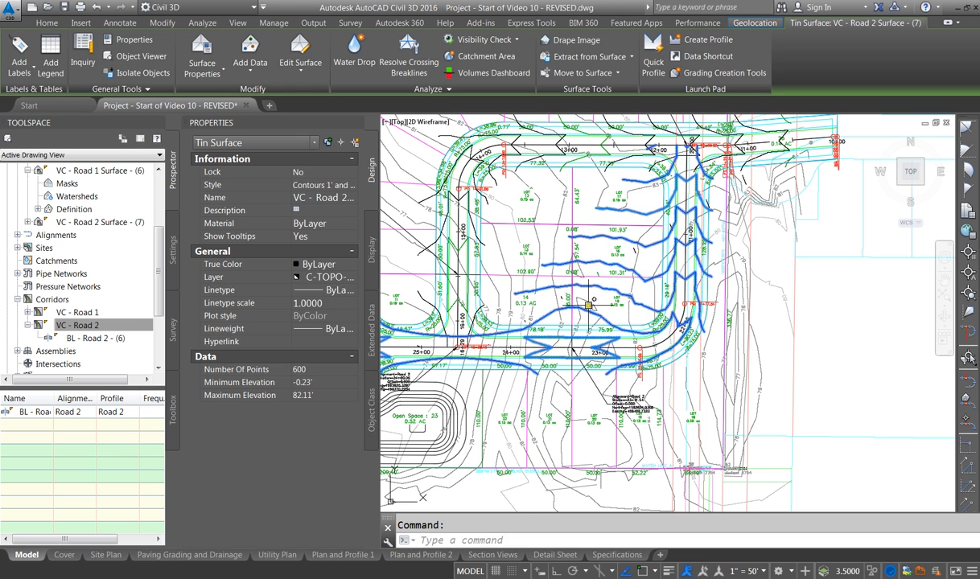
{"action": "scroll", "coordinate": [477, 361], "scroll_direction": "up", "scroll_amount": 4}
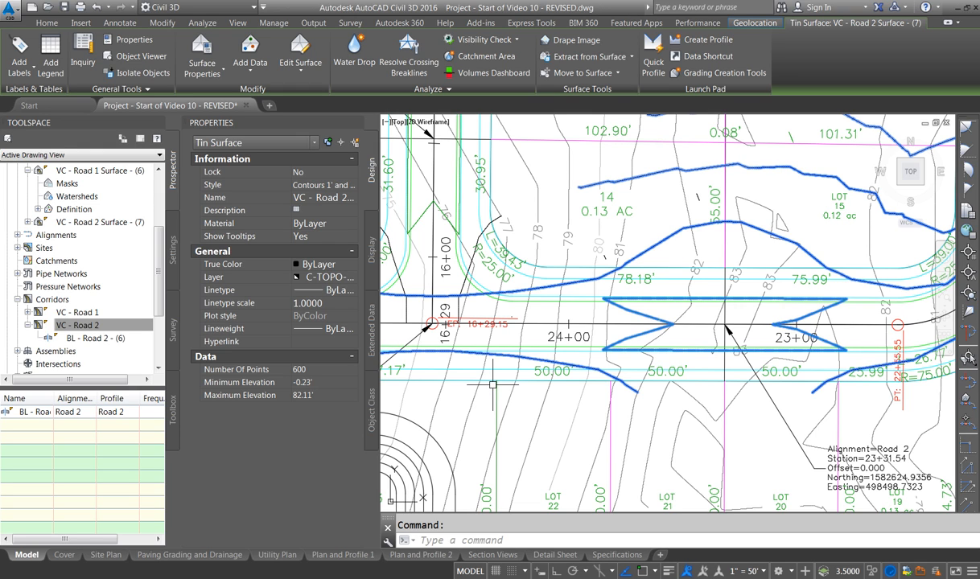
{"action": "scroll", "coordinate": [493, 385], "scroll_direction": "up", "scroll_amount": 4}
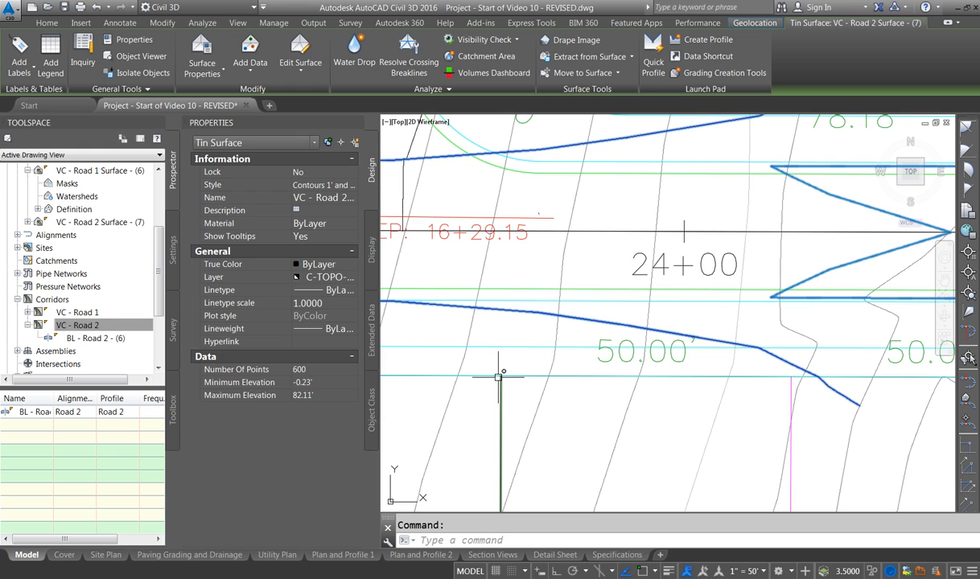
{"action": "scroll", "coordinate": [499, 377], "scroll_direction": "up", "scroll_amount": 8}
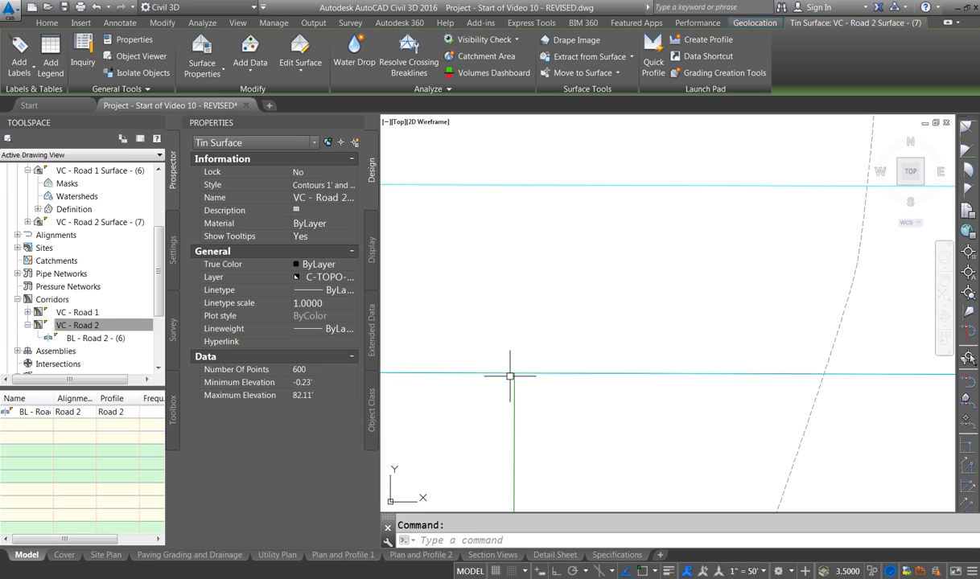
{"action": "scroll", "coordinate": [510, 376], "scroll_direction": "down", "scroll_amount": 10}
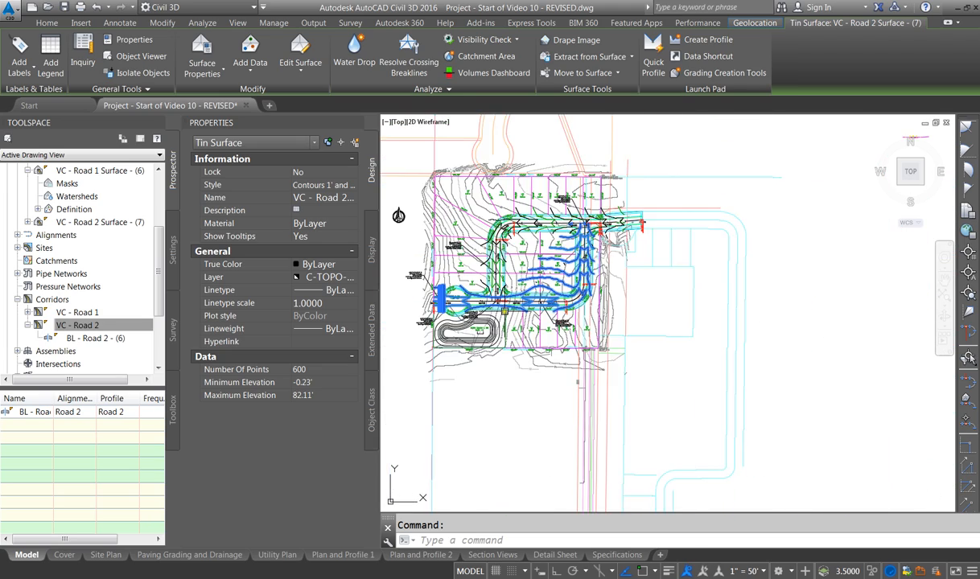
{"action": "scroll", "coordinate": [505, 310], "scroll_direction": "up", "scroll_amount": 5}
{"action": "scroll", "coordinate": [535, 258], "scroll_direction": "down", "scroll_amount": 2}
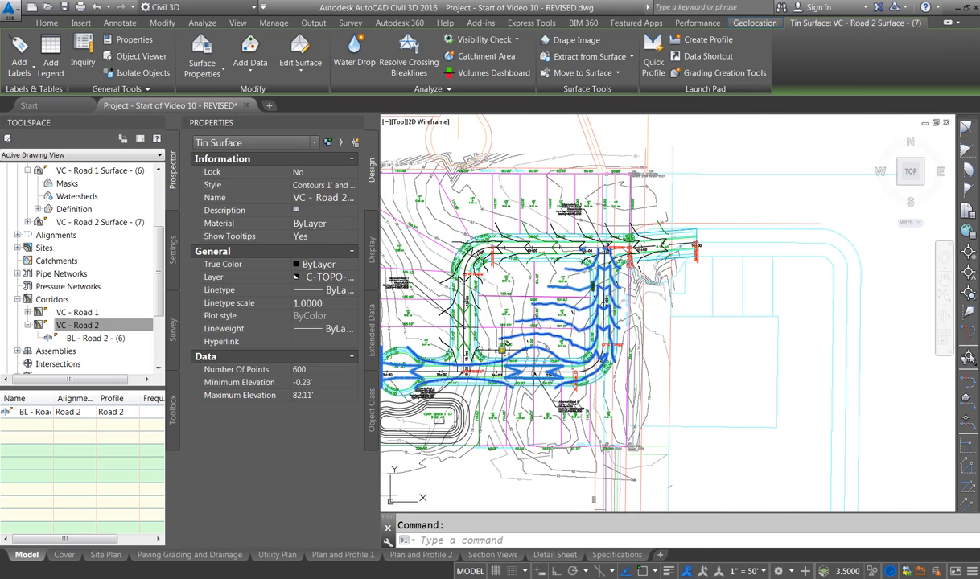
{"action": "scroll", "coordinate": [507, 345], "scroll_direction": "up", "scroll_amount": 4}
{"action": "scroll", "coordinate": [519, 326], "scroll_direction": "down", "scroll_amount": 3}
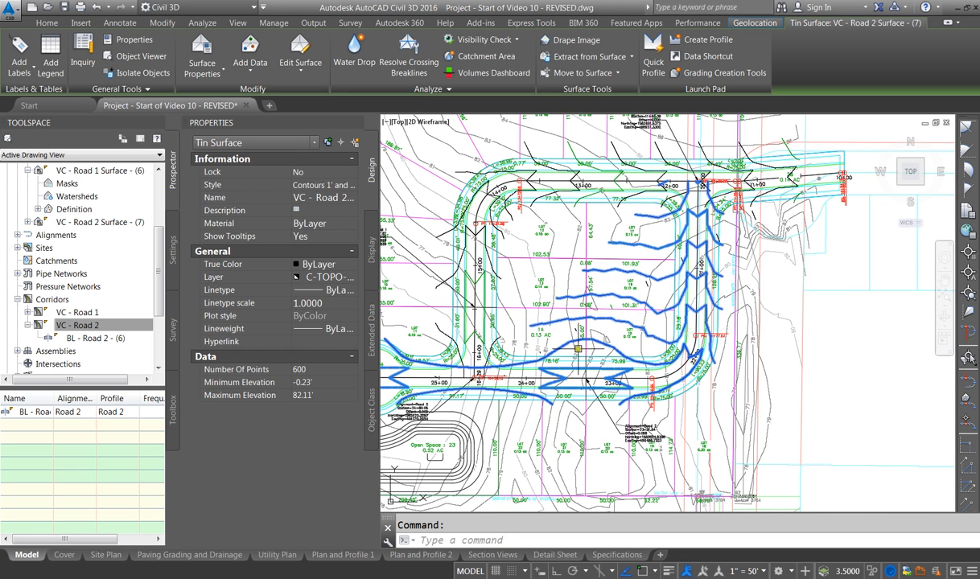
Step: Turn on the Triangles component in the Contours 1' and 5' (Design) style used by VC - Road 2 Surface
{"action": "left_click", "coordinate": [17, 235]}
{"action": "scroll", "coordinate": [22, 235], "scroll_direction": "up", "scroll_amount": 3}
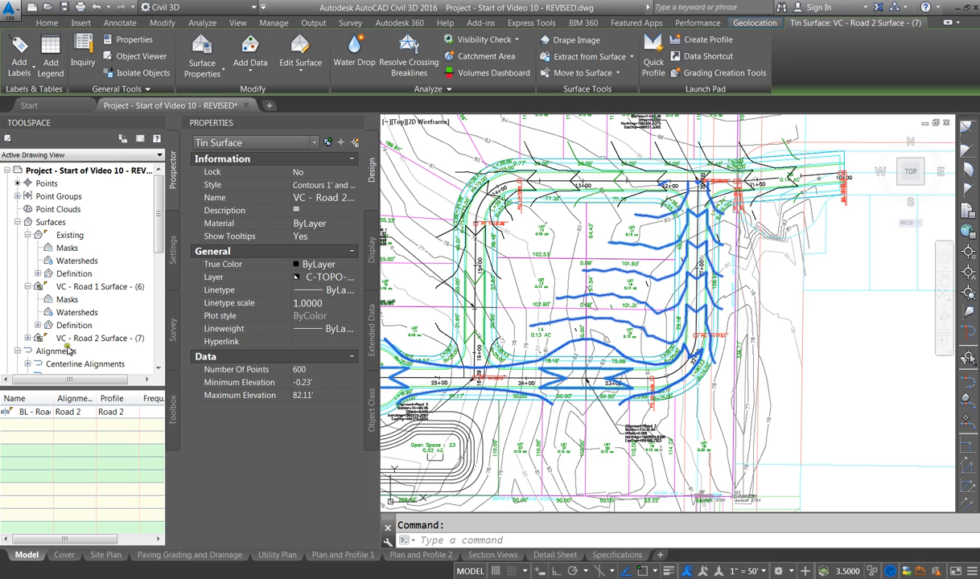
{"action": "left_click", "coordinate": [28, 338]}
{"action": "scroll", "coordinate": [103, 301], "scroll_direction": "down", "scroll_amount": 2}
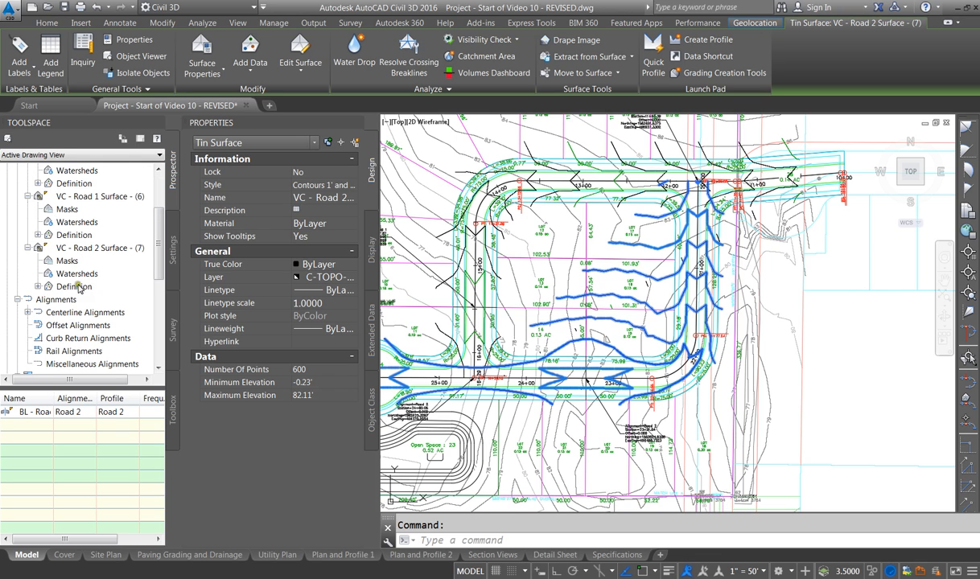
{"action": "left_click", "coordinate": [81, 249]}
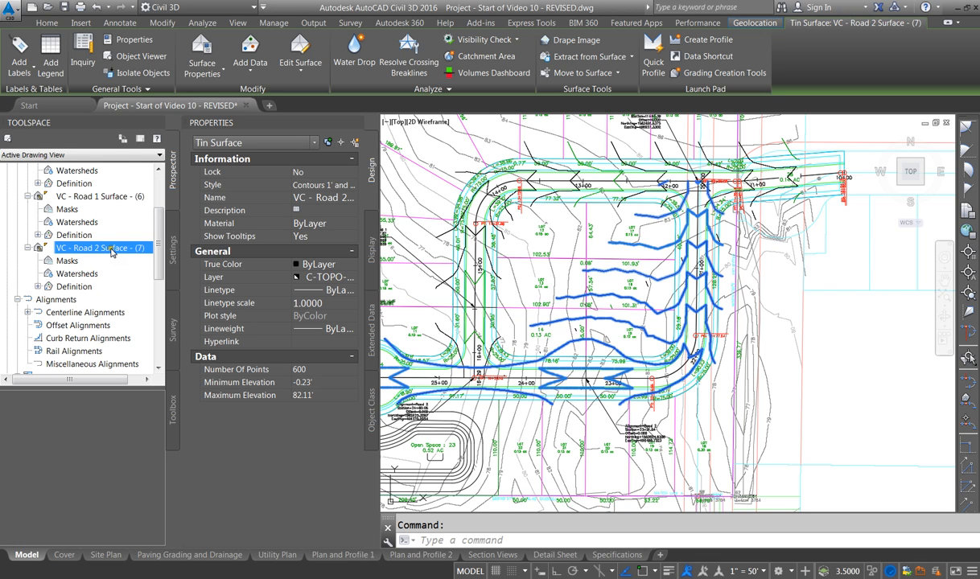
{"action": "right_click", "coordinate": [112, 253]}
{"action": "left_click", "coordinate": [175, 268]}
{"action": "left_click", "coordinate": [350, 244]}
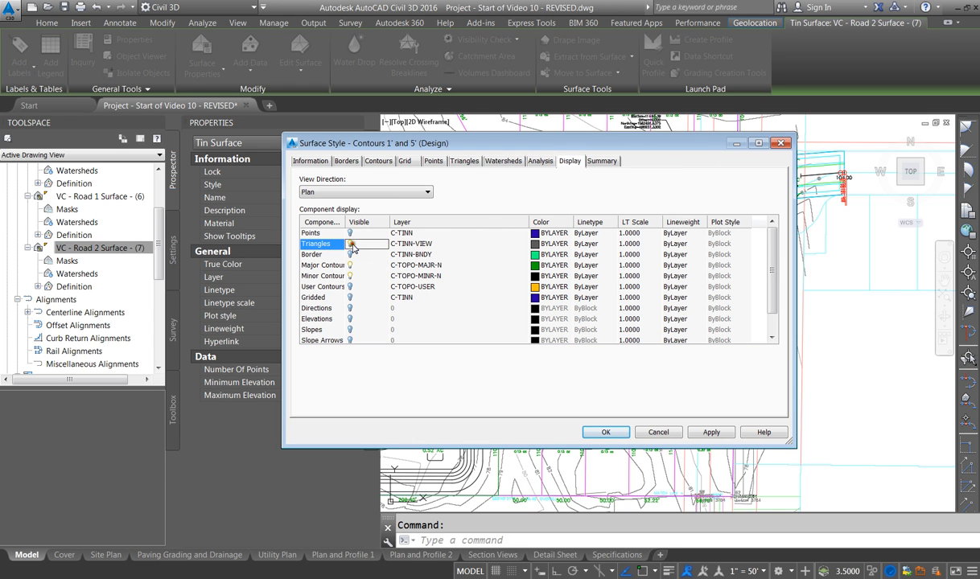
{"action": "left_click", "coordinate": [606, 432]}
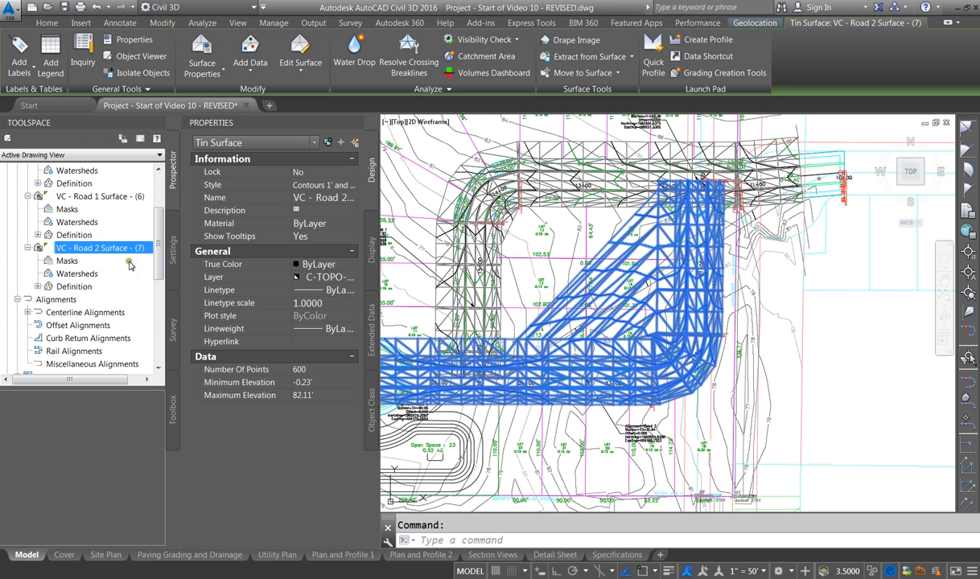
Step: Try to delete the stray triangle lines of VC - Road 2 Surface inside the road loop using a fence selection
{"action": "left_click", "coordinate": [28, 248]}
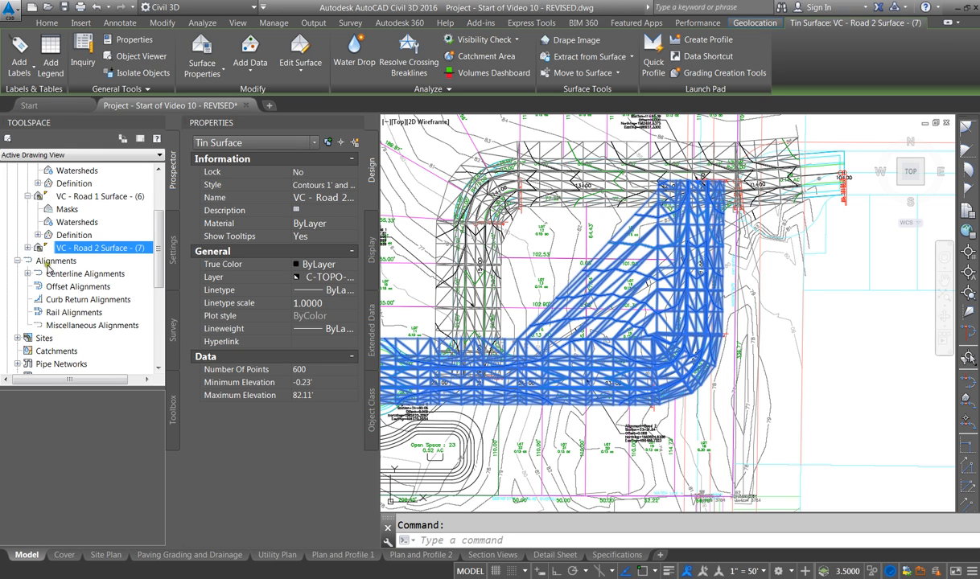
{"action": "left_click", "coordinate": [27, 249]}
{"action": "left_click", "coordinate": [37, 287]}
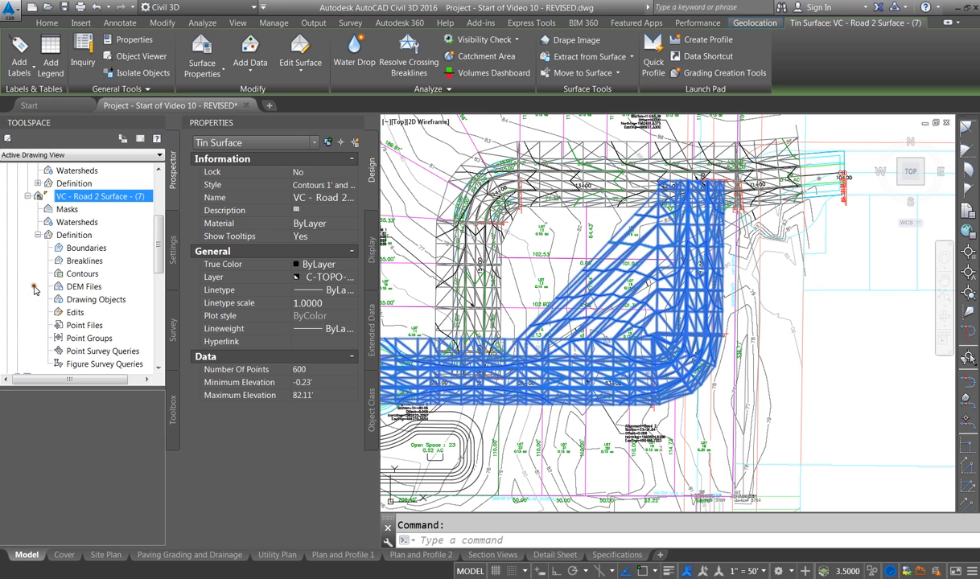
{"action": "left_click", "coordinate": [74, 313]}
{"action": "right_click", "coordinate": [80, 313]}
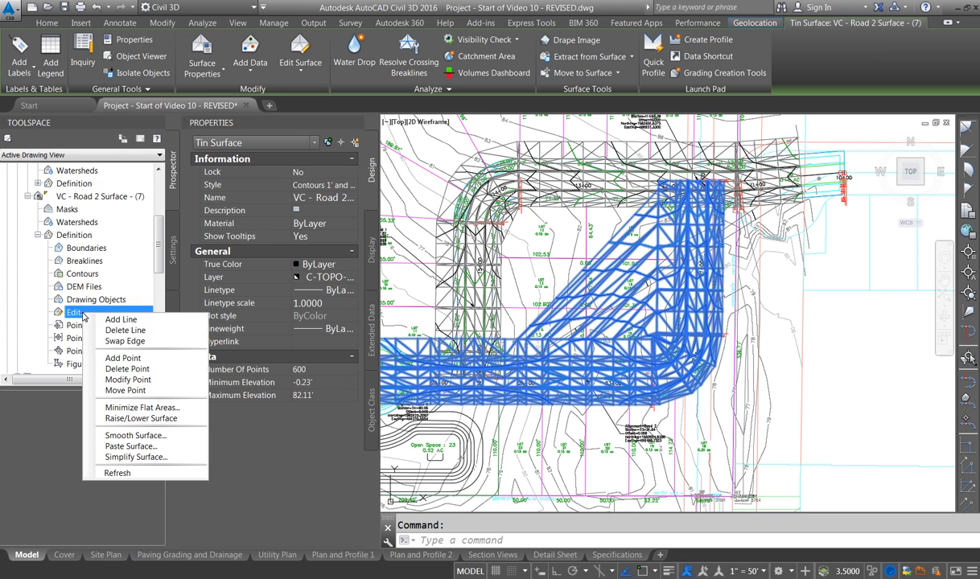
{"action": "left_click", "coordinate": [145, 330]}
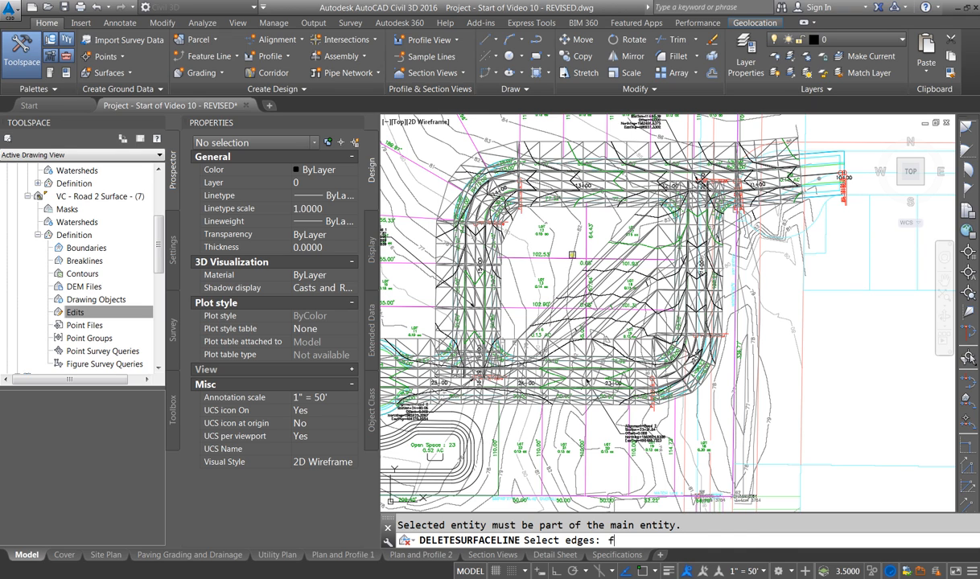
{"action": "type", "text": "f"}
{"action": "key", "text": "Return"}
{"action": "left_click", "coordinate": [633, 231]}
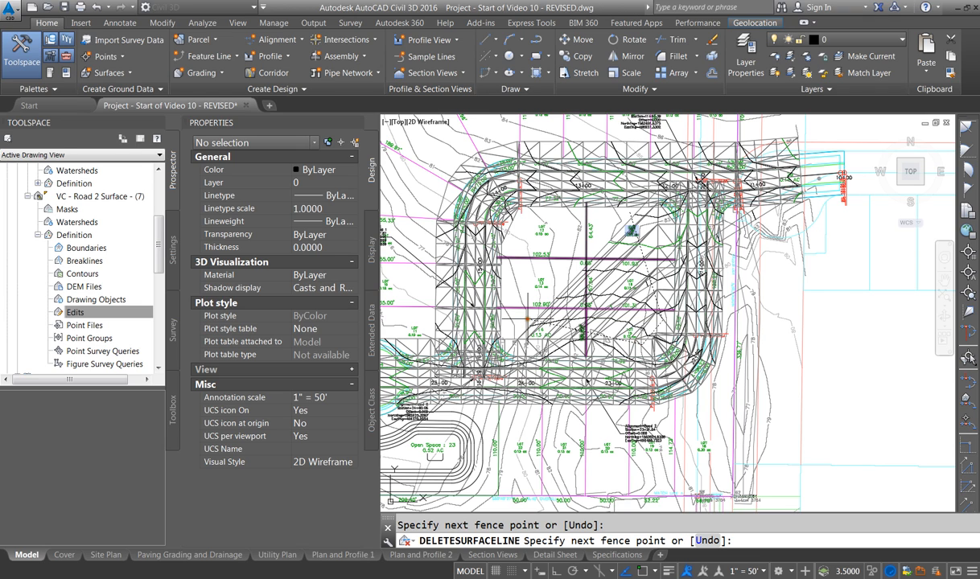
{"action": "key", "text": "Return"}
{"action": "key", "text": "Return"}
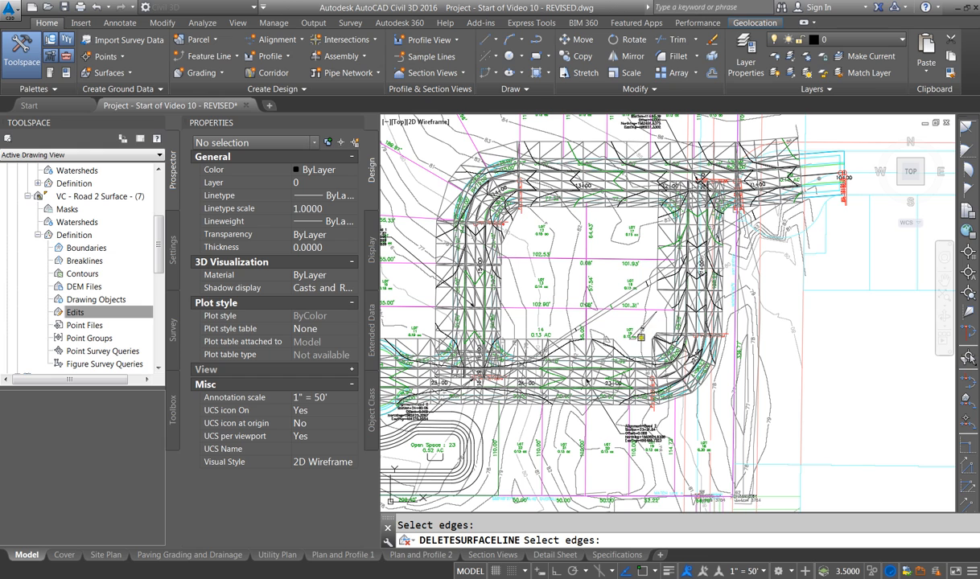
{"action": "scroll", "coordinate": [609, 318], "scroll_direction": "up", "scroll_amount": 2}
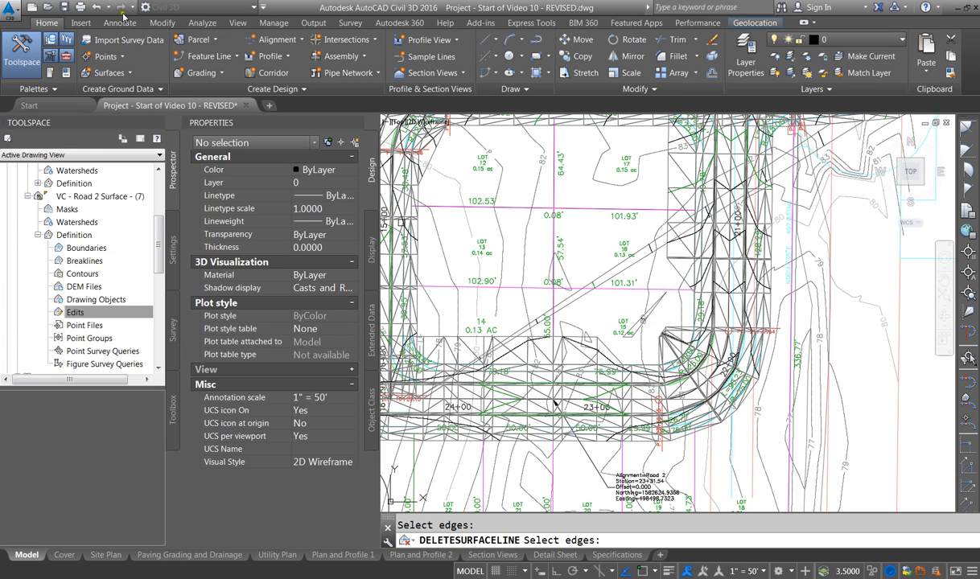
Step: Undo the fence deletion of the surface lines, then redo only the triangle display change
{"action": "left_click", "coordinate": [96, 8]}
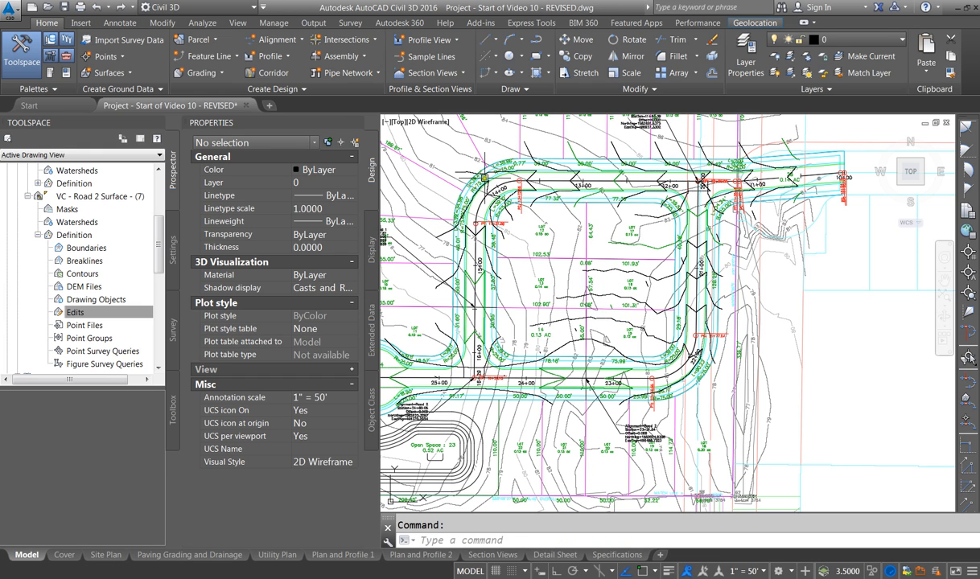
{"action": "left_click", "coordinate": [119, 8]}
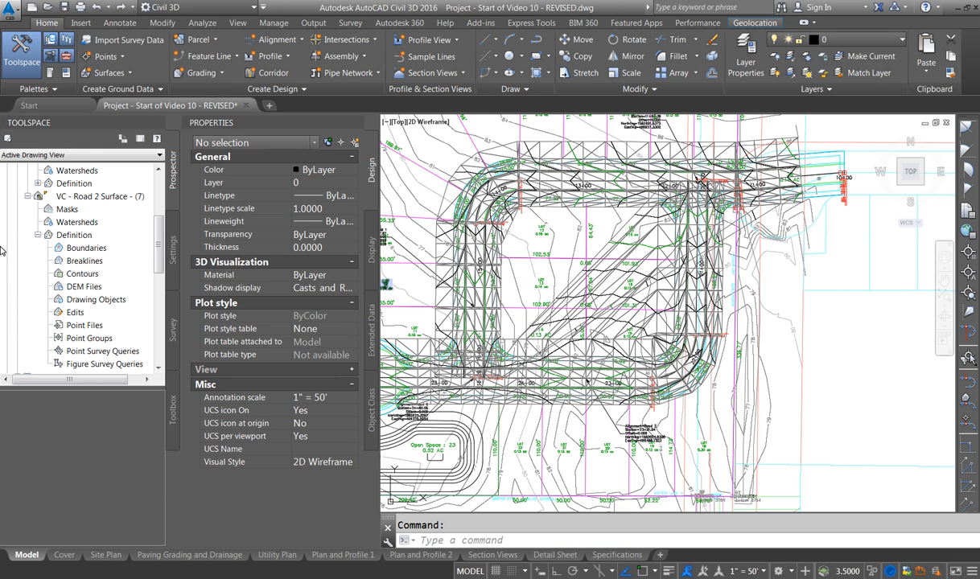
Step: Delete the stray VC - Road 2 Surface lines inside the loop with a fence running from Lot 17 through Lot 15 to Lot 13
{"action": "right_click", "coordinate": [74, 313]}
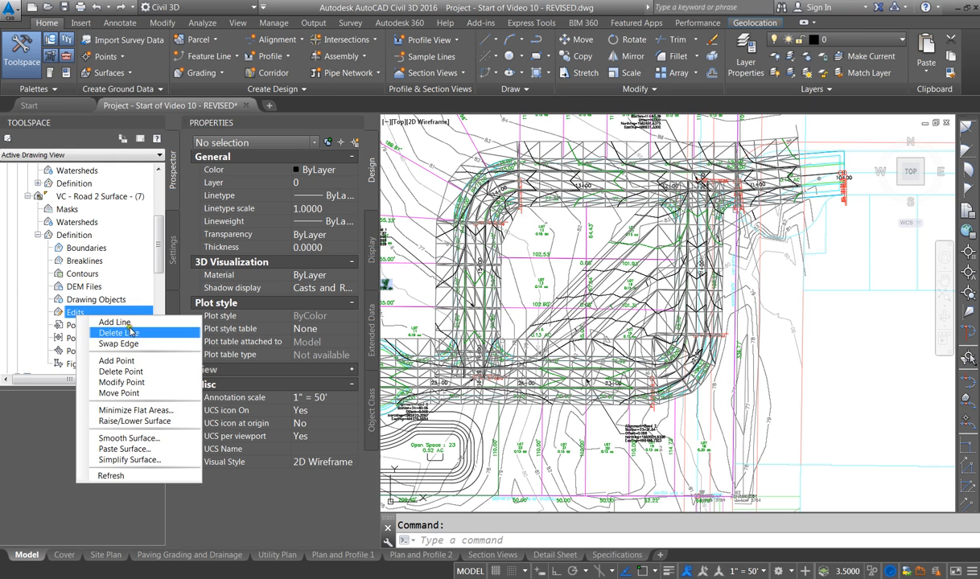
{"action": "left_click", "coordinate": [121, 331]}
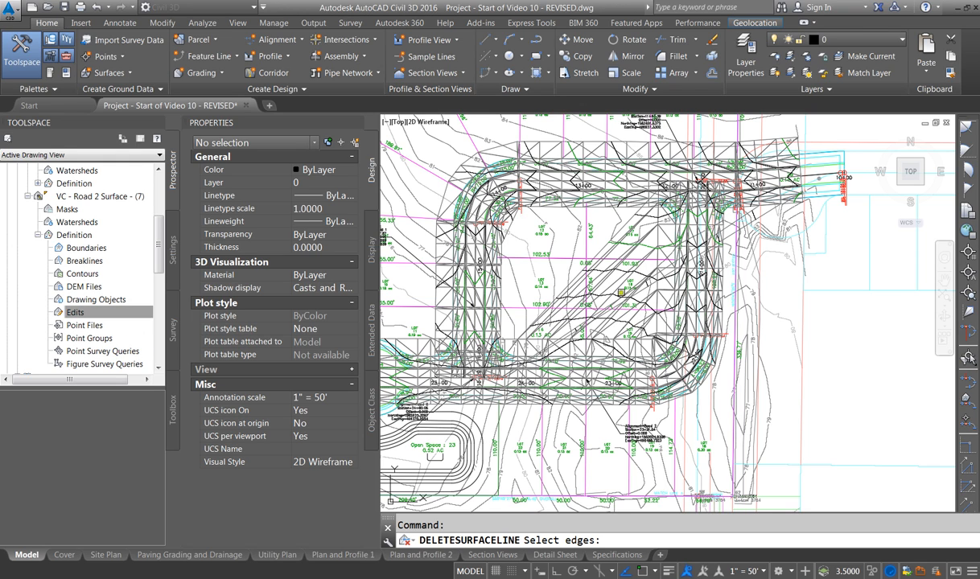
{"action": "type", "text": "f"}
{"action": "key", "text": "Return"}
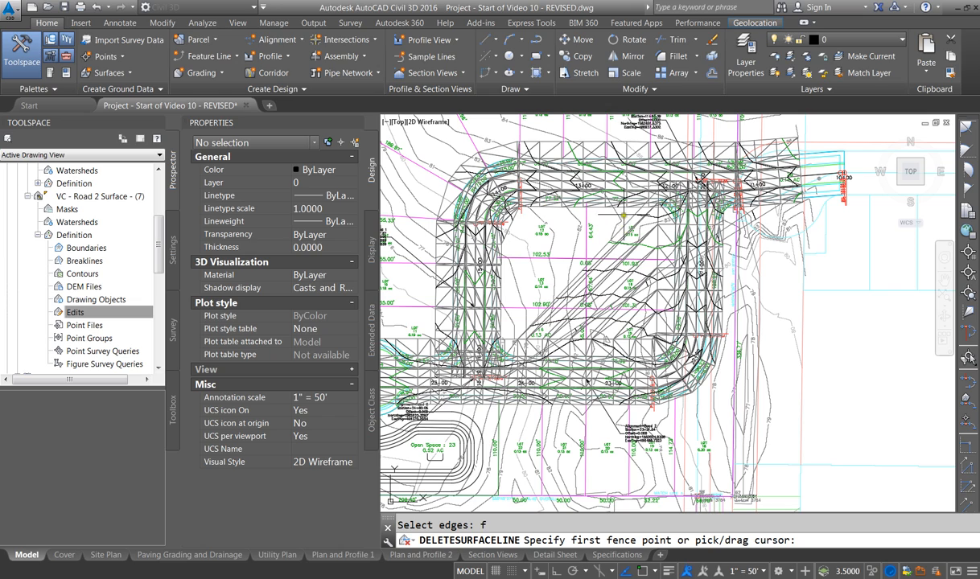
{"action": "left_click", "coordinate": [631, 231]}
{"action": "scroll", "coordinate": [660, 262], "scroll_direction": "up", "scroll_amount": 5}
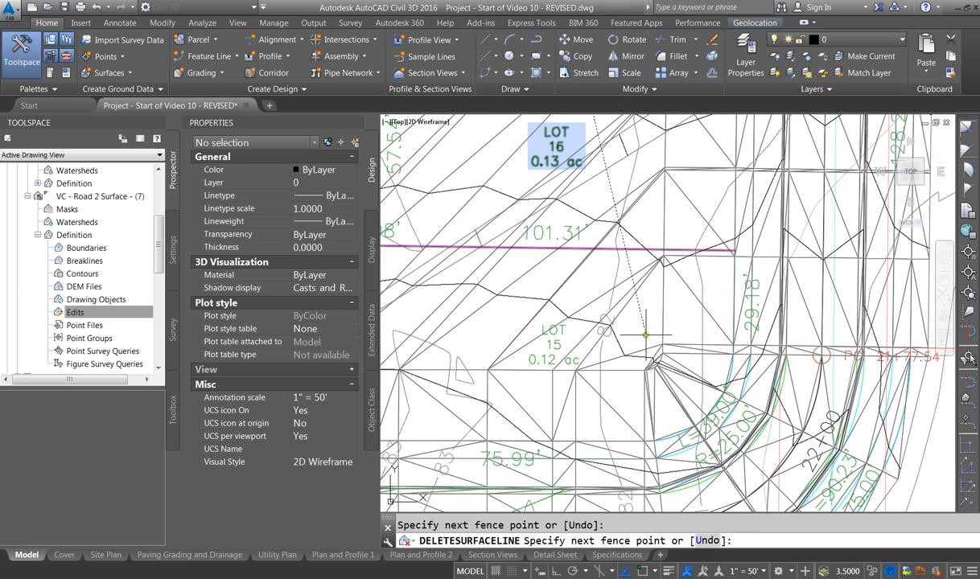
{"action": "scroll", "coordinate": [642, 347], "scroll_direction": "down", "scroll_amount": 3}
{"action": "left_click", "coordinate": [626, 328]}
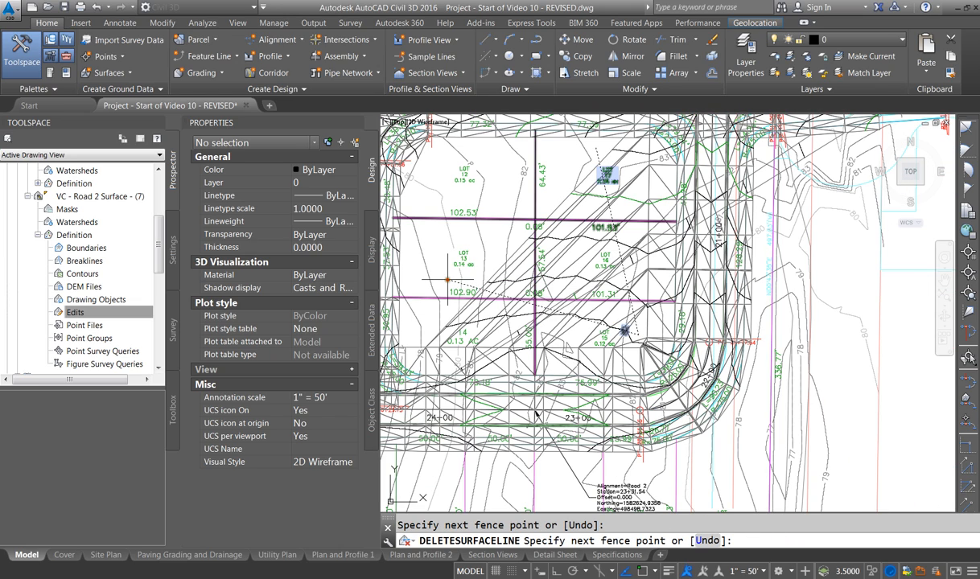
{"action": "key", "text": "Return"}
{"action": "key", "text": "Return"}
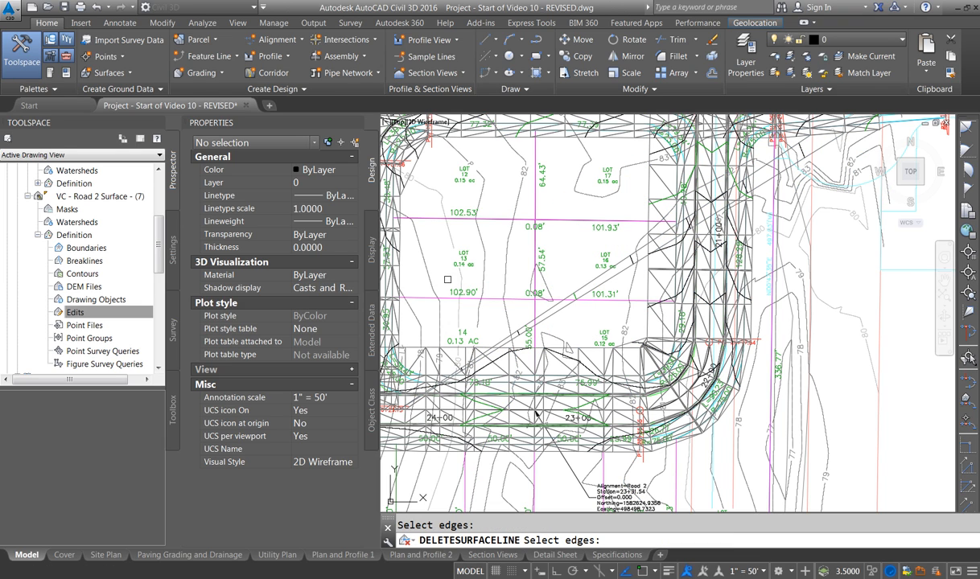
Step: Turn off the Triangles component in VC - Road 2 Surface's Contours 1' and 5' (Design) style and end the line deletion
{"action": "right_click", "coordinate": [99, 198]}
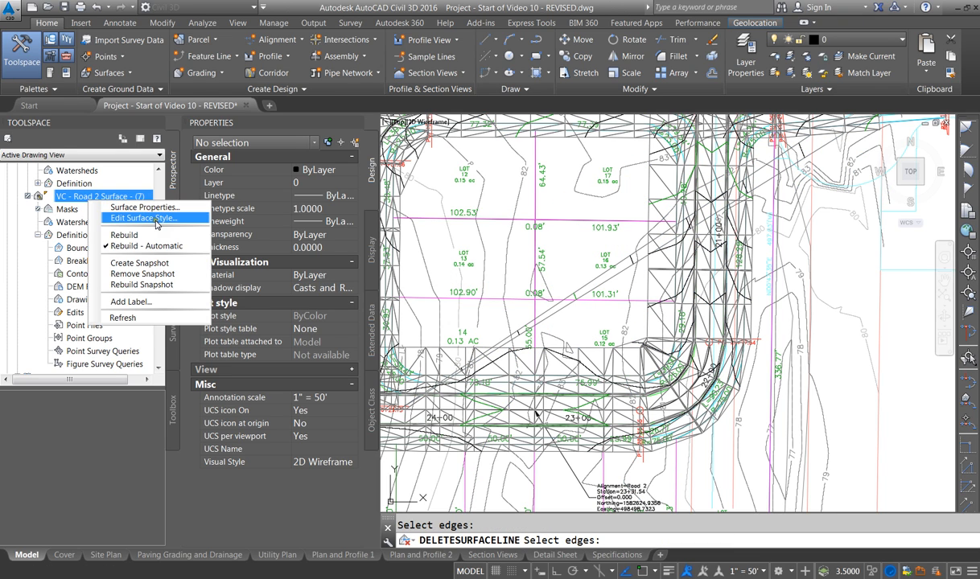
{"action": "left_click", "coordinate": [133, 218]}
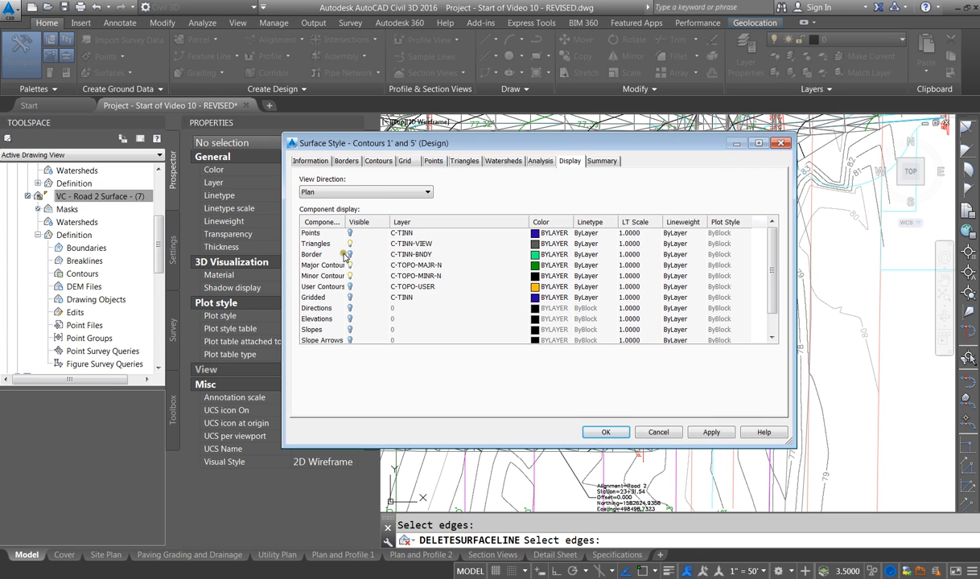
{"action": "left_click", "coordinate": [350, 244]}
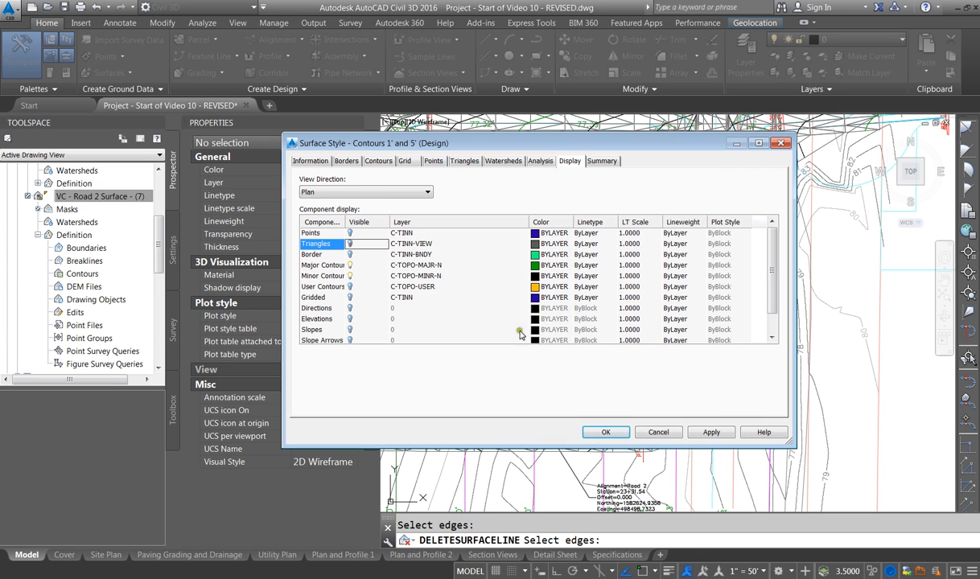
{"action": "left_click", "coordinate": [702, 429]}
{"action": "left_click", "coordinate": [603, 431]}
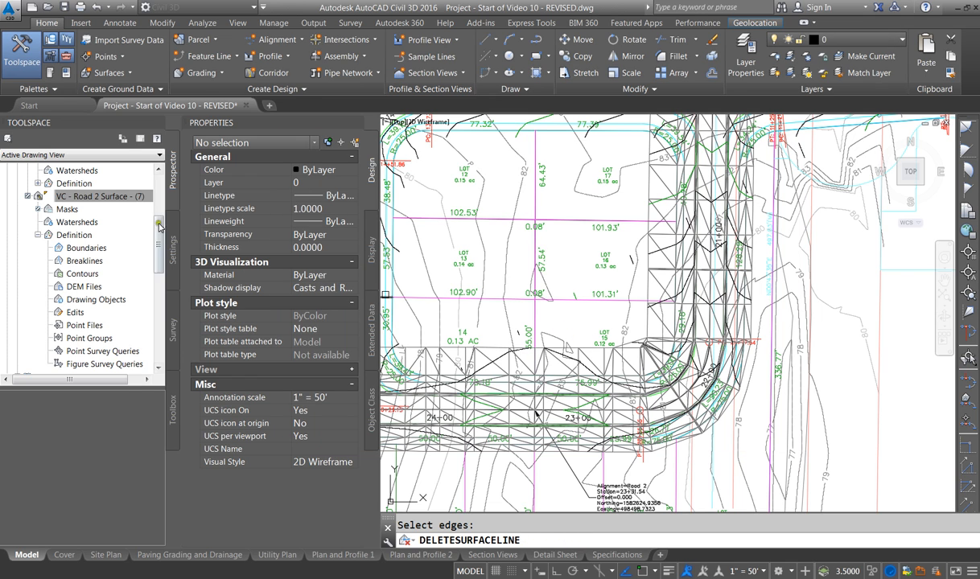
{"action": "scroll", "coordinate": [460, 262], "scroll_direction": "down", "scroll_amount": 4}
{"action": "key", "text": "Escape"}
{"action": "key", "text": "Escape"}
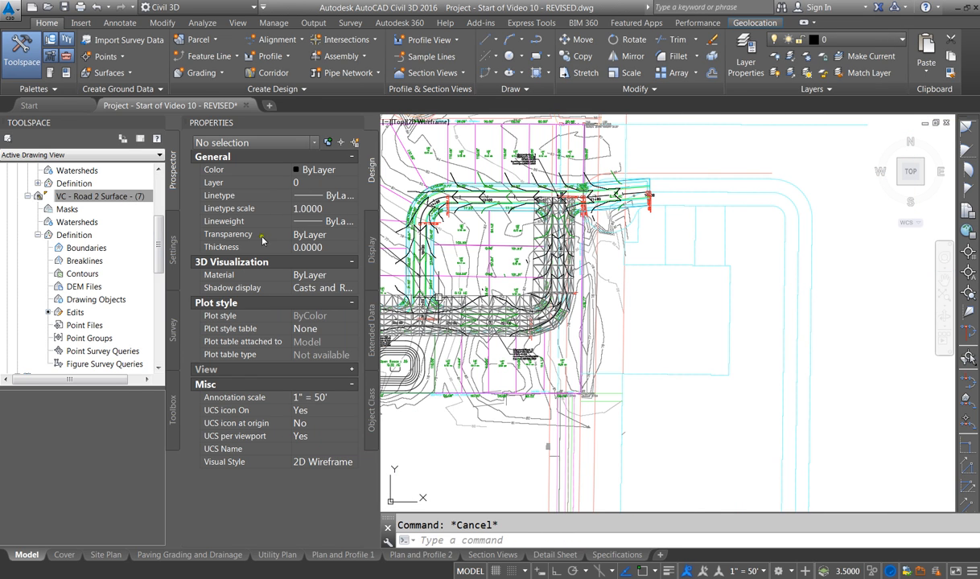
{"action": "right_click", "coordinate": [81, 199]}
{"action": "left_click", "coordinate": [117, 211]}
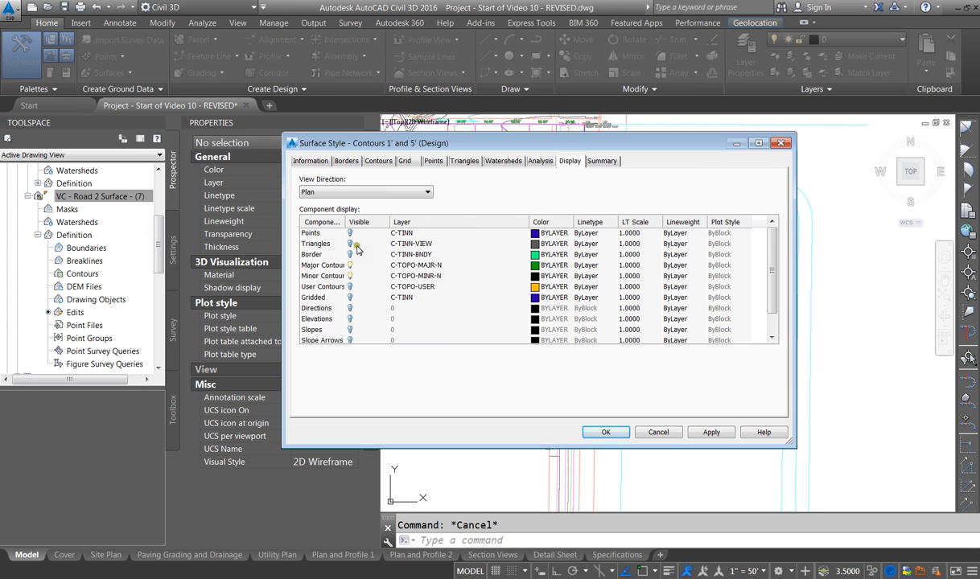
{"action": "left_click", "coordinate": [602, 433]}
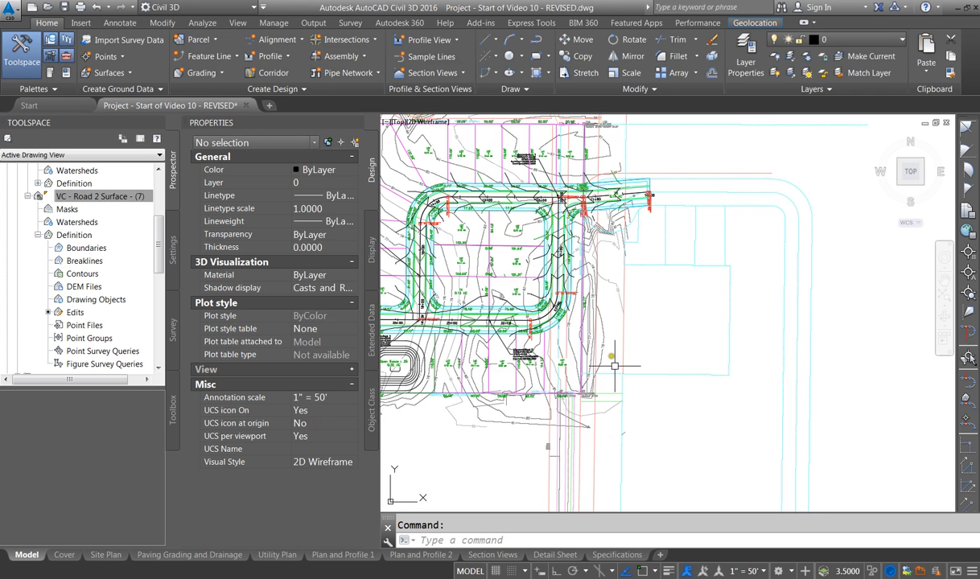
Step: Examine the surface contours along Road 2 near station 23+00 and around the whole road loop
{"action": "scroll", "coordinate": [486, 316], "scroll_direction": "up", "scroll_amount": 7}
{"action": "key", "text": "Escape"}
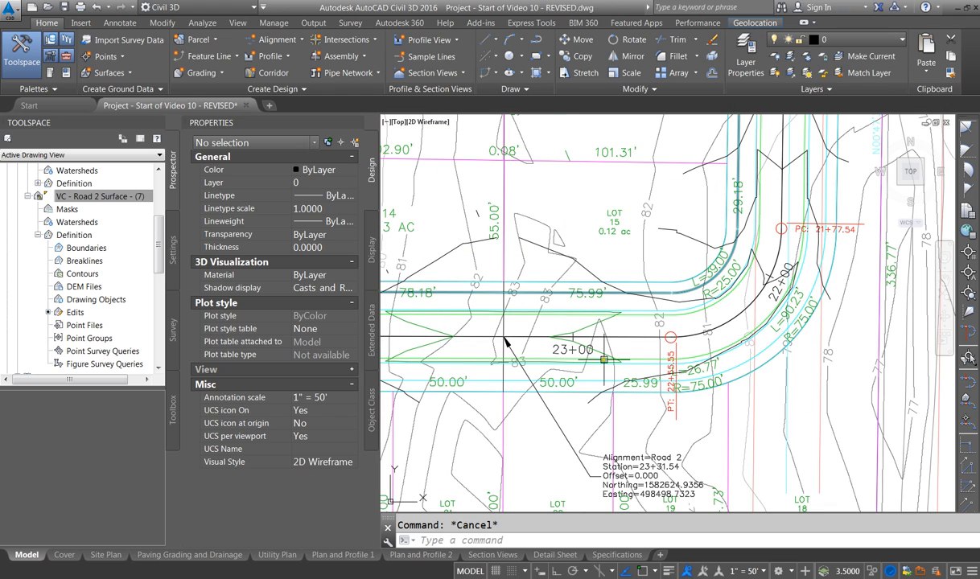
{"action": "scroll", "coordinate": [612, 392], "scroll_direction": "up", "scroll_amount": 4}
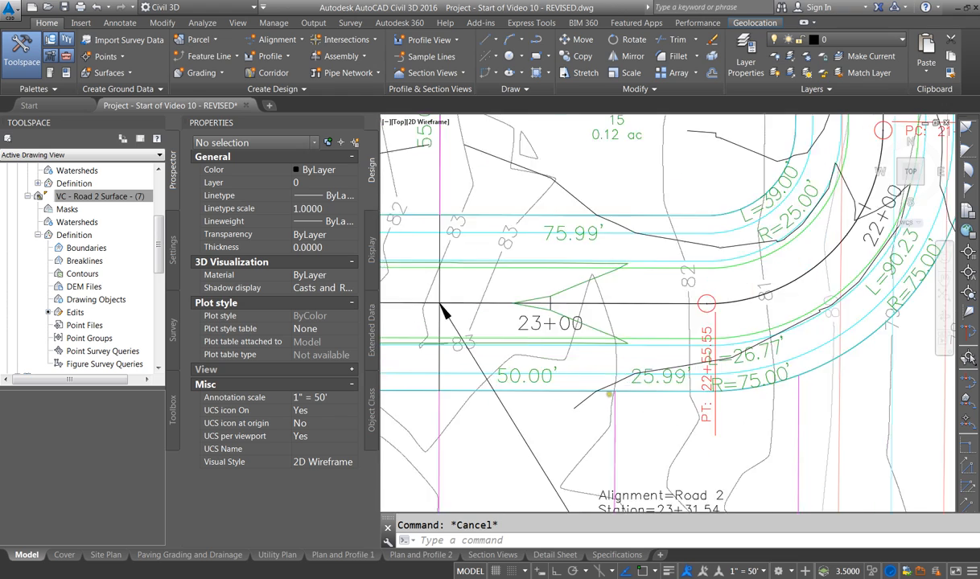
{"action": "scroll", "coordinate": [665, 382], "scroll_direction": "down", "scroll_amount": 4}
{"action": "scroll", "coordinate": [538, 333], "scroll_direction": "down", "scroll_amount": 5}
{"action": "scroll", "coordinate": [541, 402], "scroll_direction": "up", "scroll_amount": 2}
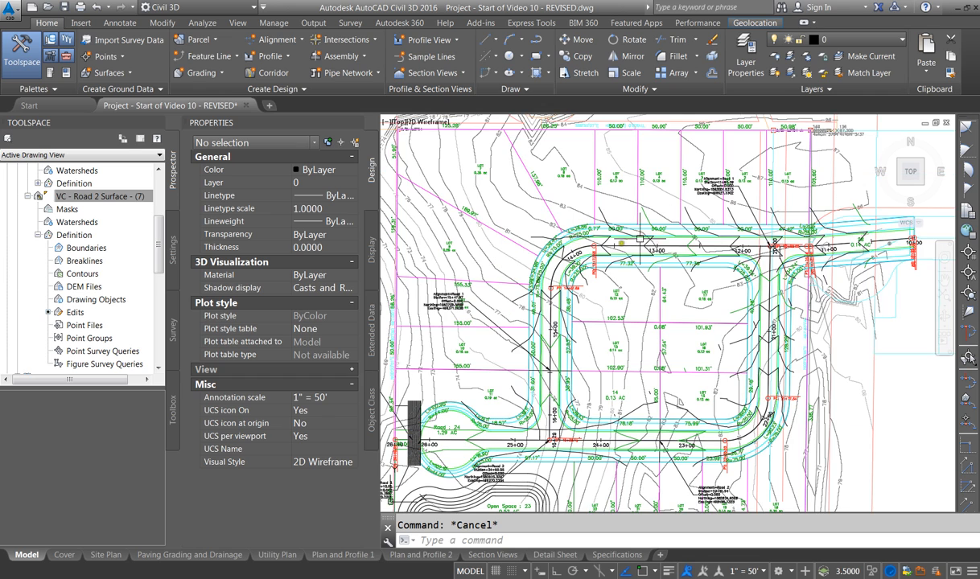
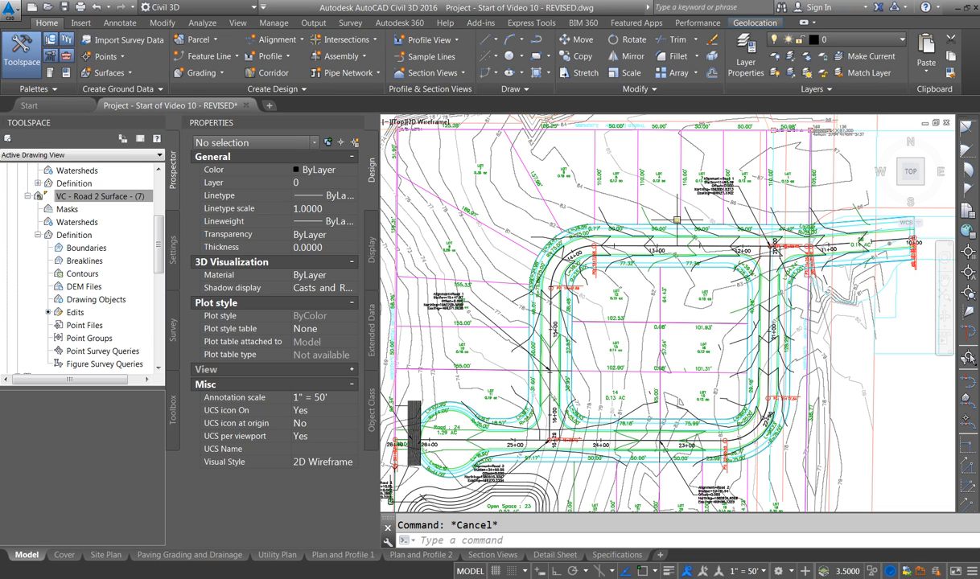
Step: Start creating random surface points that take their elevations from VC - Road 1 Surface
{"action": "left_click", "coordinate": [124, 62]}
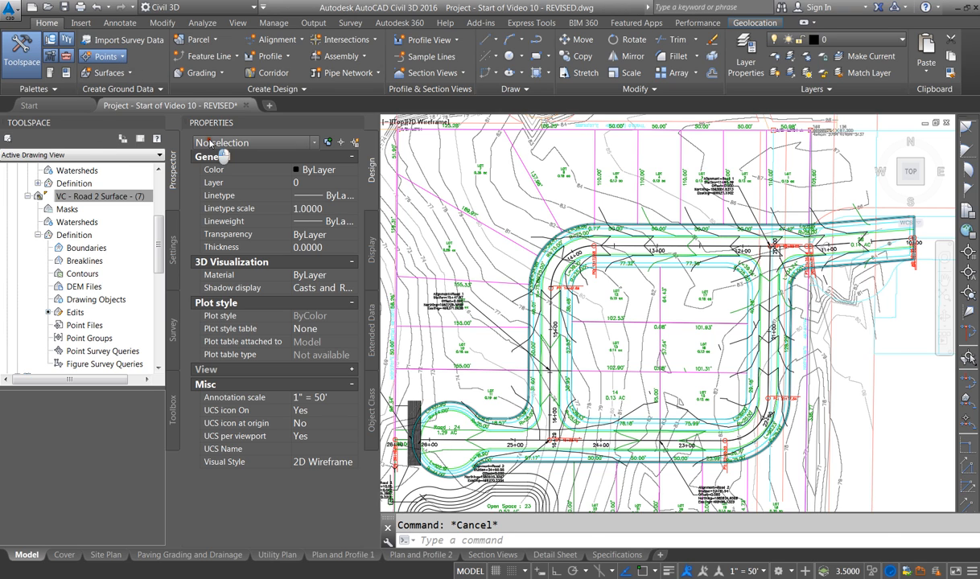
{"action": "left_click", "coordinate": [339, 65]}
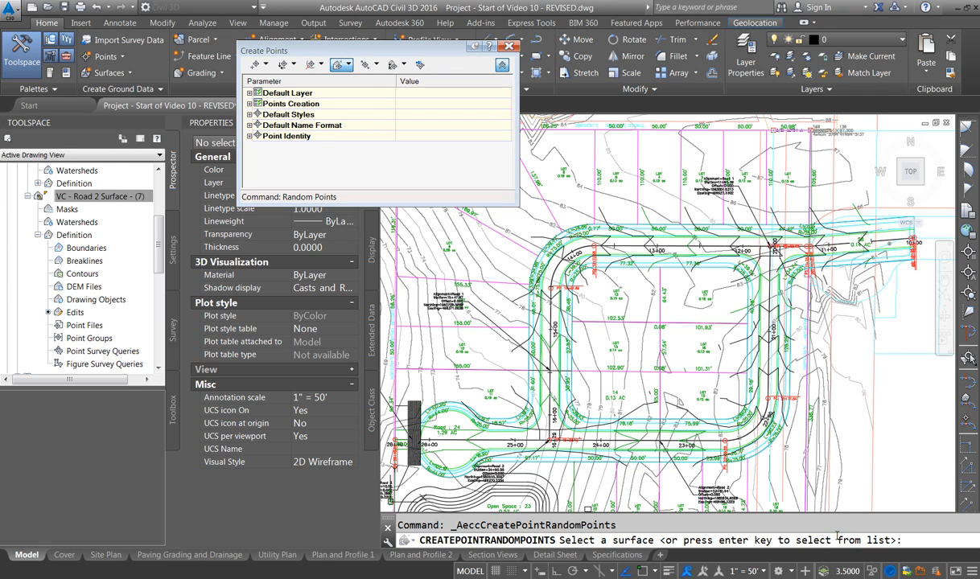
{"action": "key", "text": "Return"}
{"action": "left_click", "coordinate": [403, 251]}
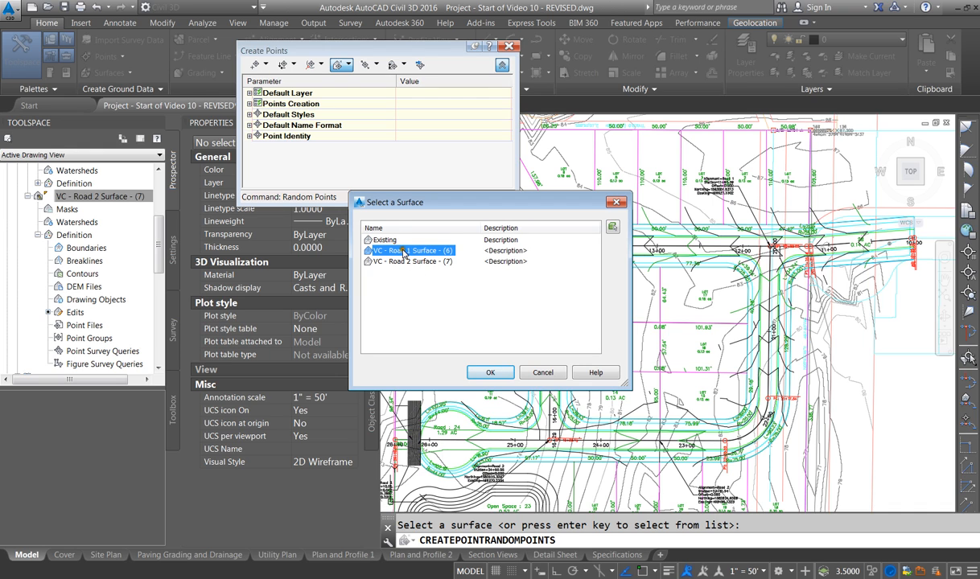
{"action": "left_click", "coordinate": [479, 372]}
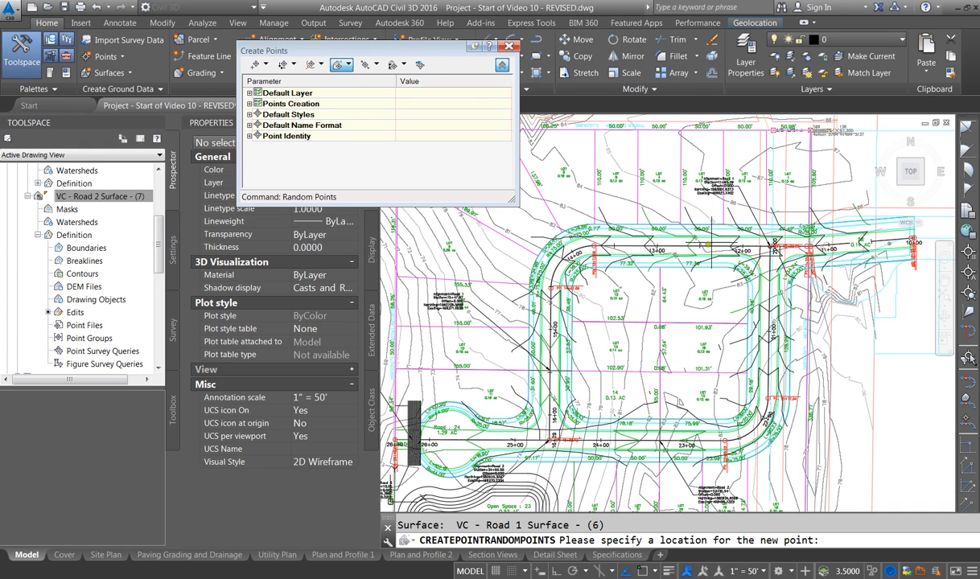
Step: Turn on object snap and place points at the Lot 1/2 and Lot 2/3 front corners along Road 1
{"action": "scroll", "coordinate": [702, 235], "scroll_direction": "up", "scroll_amount": 3}
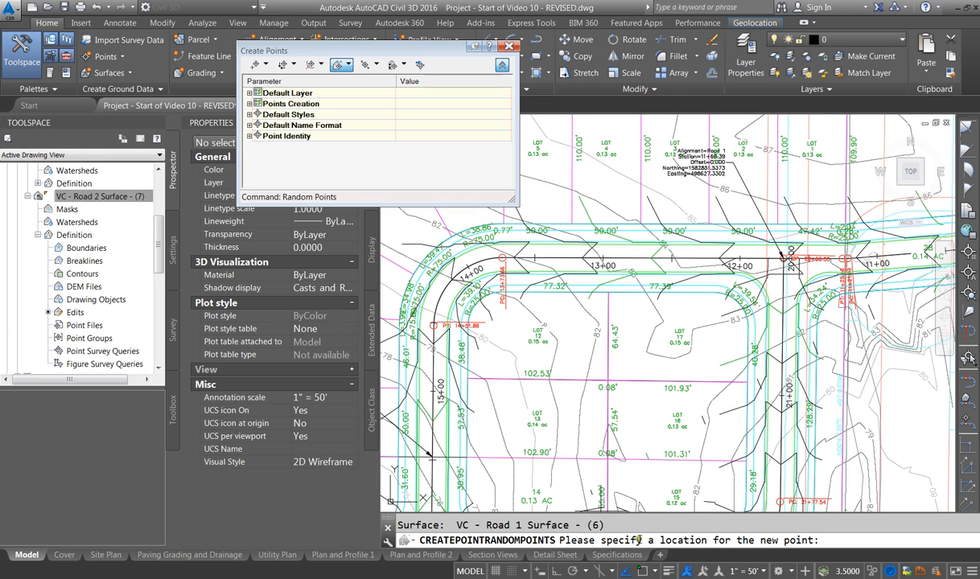
{"action": "left_click", "coordinate": [656, 571]}
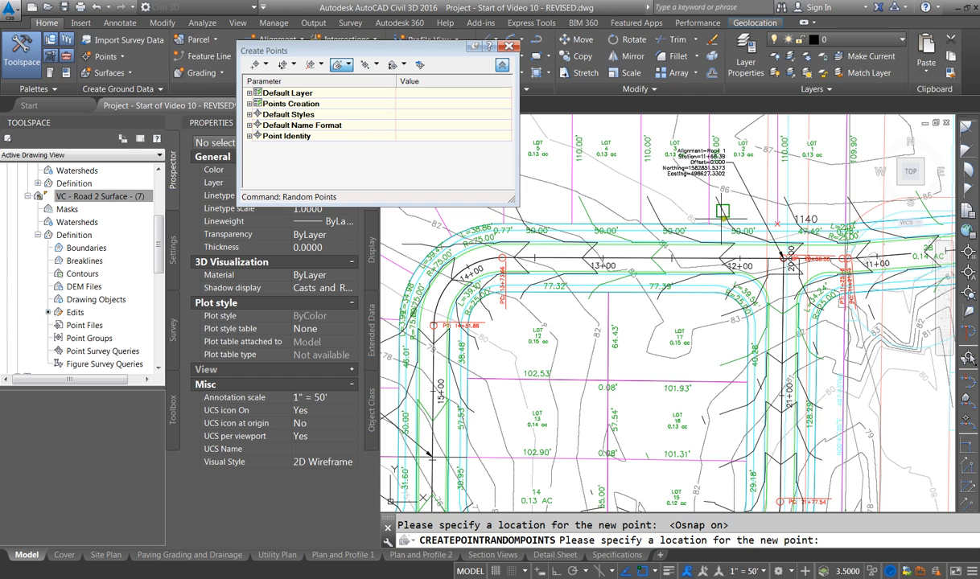
{"action": "scroll", "coordinate": [712, 226], "scroll_direction": "up", "scroll_amount": 5}
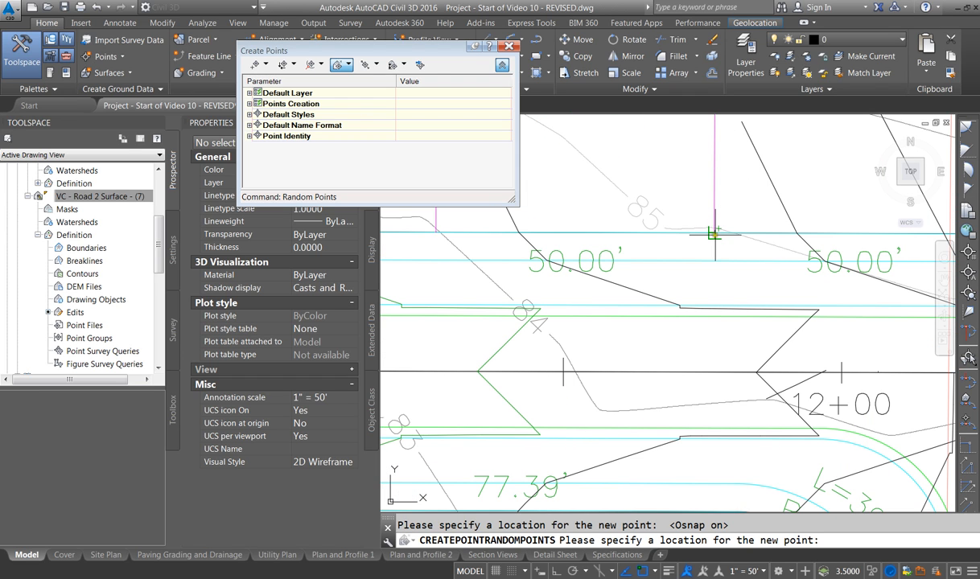
{"action": "left_click", "coordinate": [714, 230]}
{"action": "scroll", "coordinate": [792, 216], "scroll_direction": "down", "scroll_amount": 2}
{"action": "scroll", "coordinate": [783, 218], "scroll_direction": "up", "scroll_amount": 4}
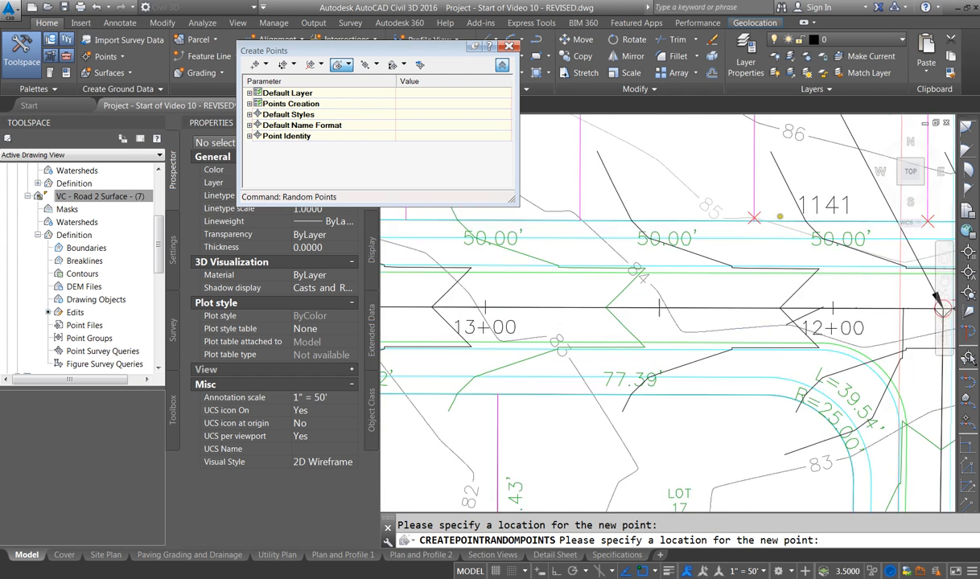
{"action": "scroll", "coordinate": [781, 216], "scroll_direction": "down", "scroll_amount": 2}
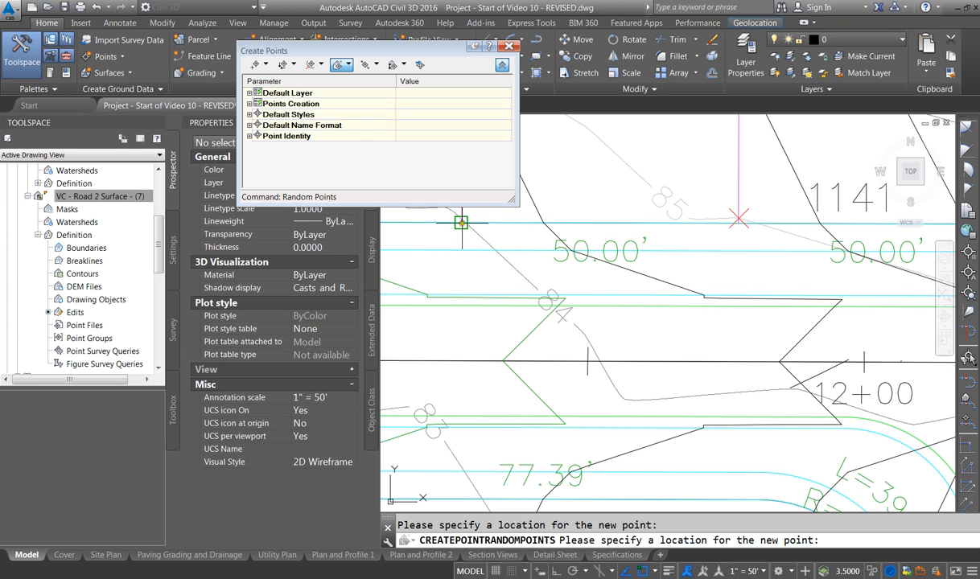
Step: Clear all running object snap modes and leave only Endpoint enabled
{"action": "left_click", "coordinate": [653, 572]}
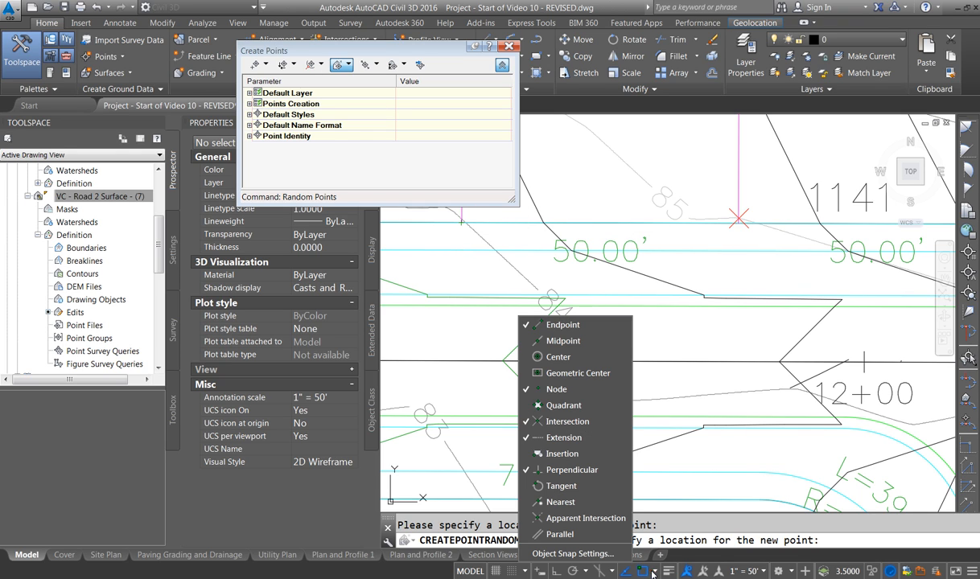
{"action": "left_click", "coordinate": [559, 559]}
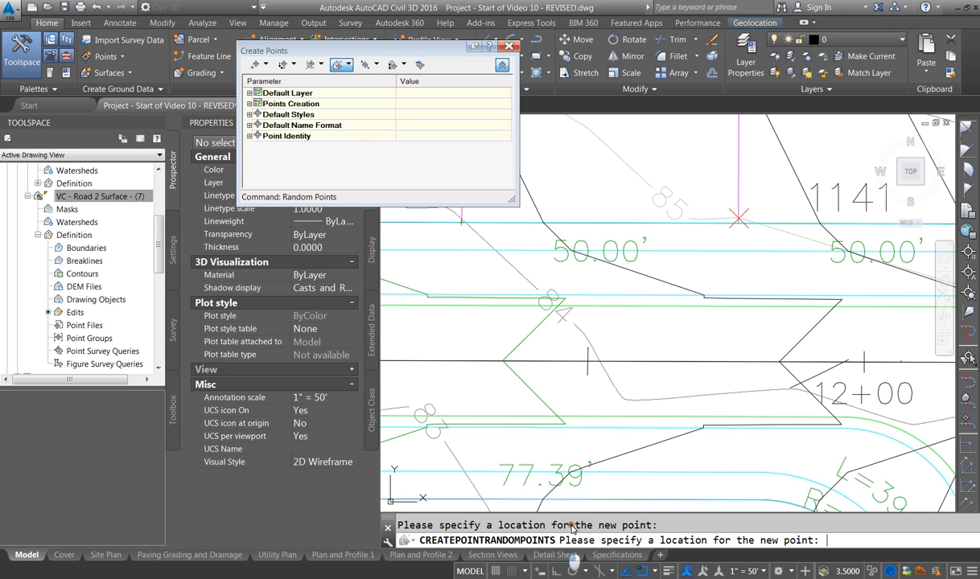
{"action": "left_click", "coordinate": [476, 238]}
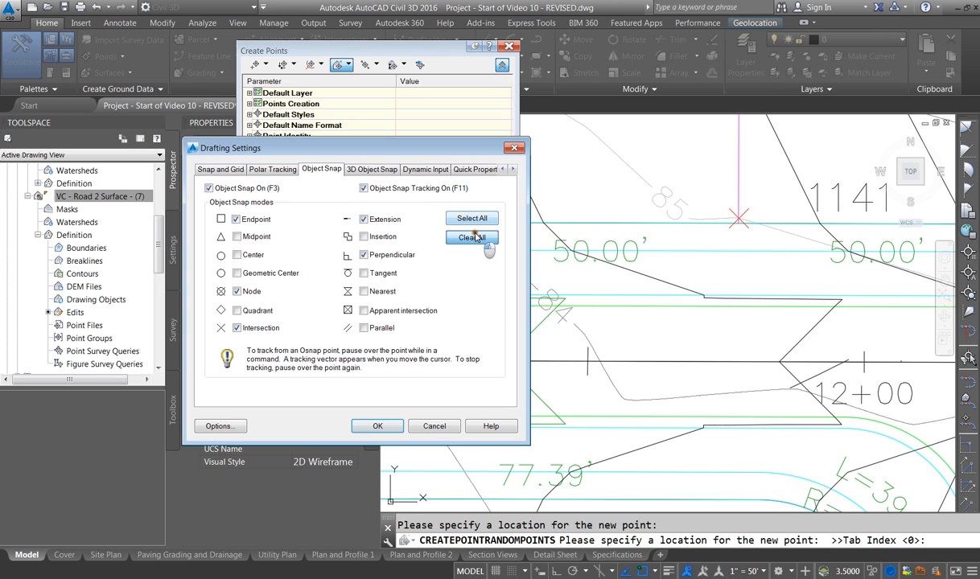
{"action": "left_click", "coordinate": [237, 219]}
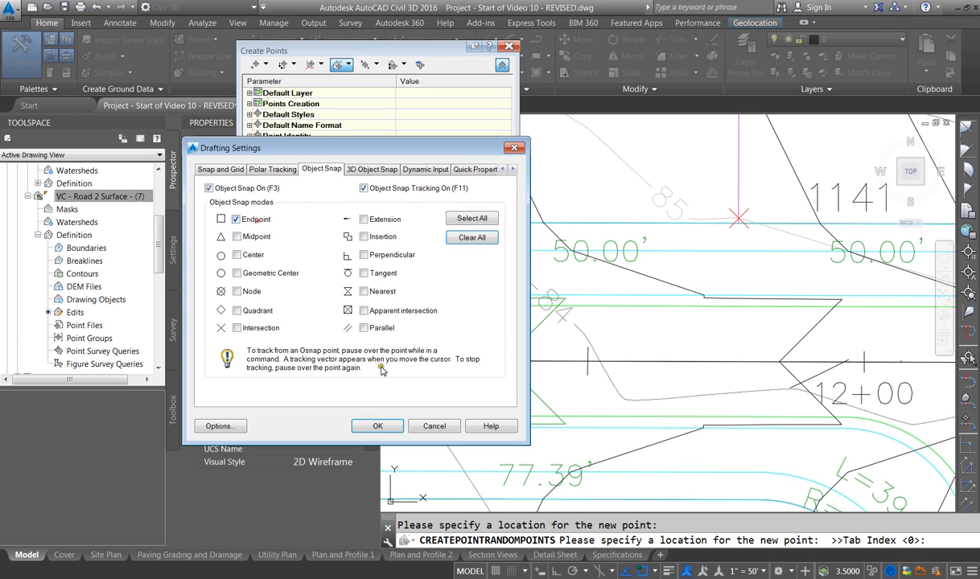
{"action": "left_click", "coordinate": [379, 426]}
Step: Place points at the Lot 3/4 corner, again at the Lot 2/3 corner, and at Lot 5's west front corner along Road 1
{"action": "scroll", "coordinate": [679, 316], "scroll_direction": "down", "scroll_amount": 2}
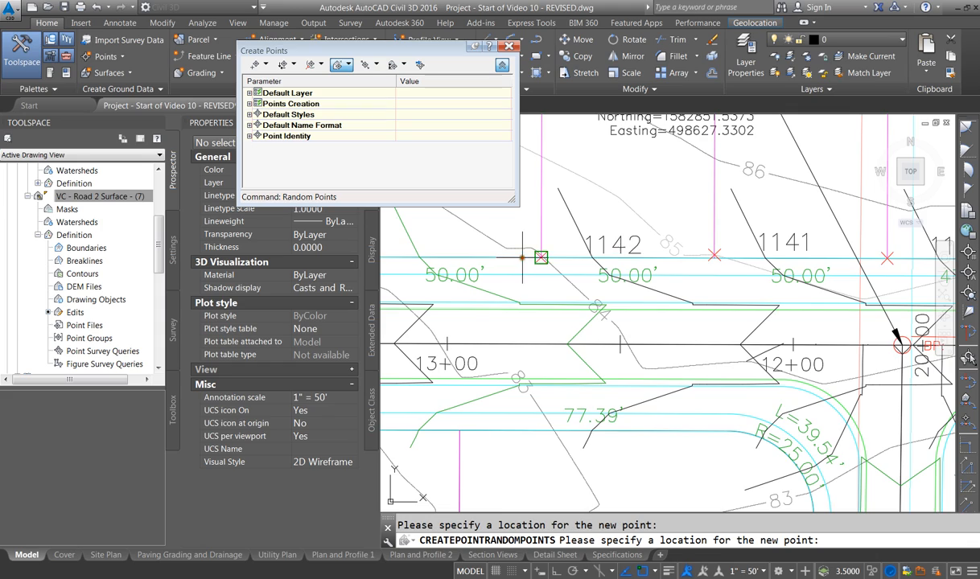
{"action": "scroll", "coordinate": [523, 257], "scroll_direction": "down", "scroll_amount": 1}
{"action": "scroll", "coordinate": [545, 273], "scroll_direction": "up", "scroll_amount": 2}
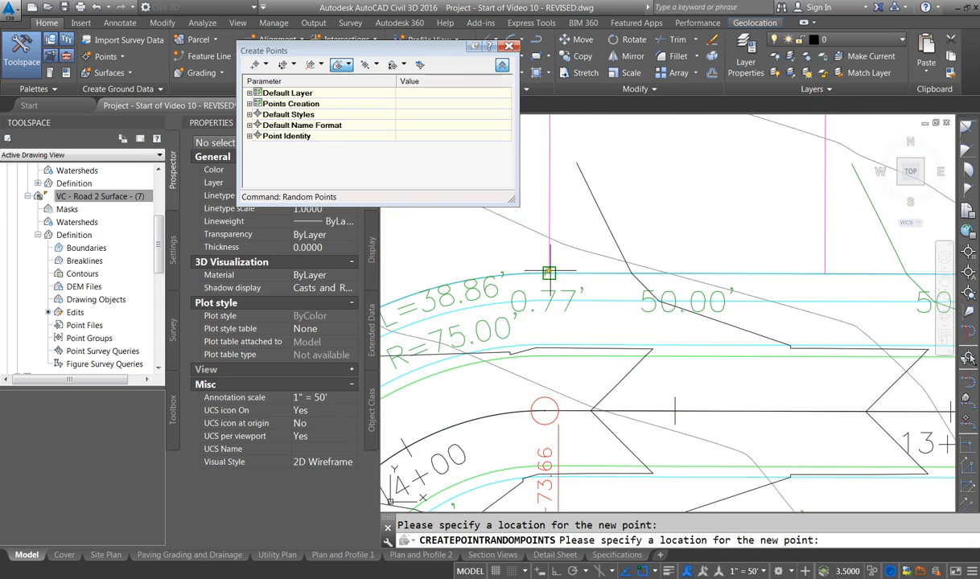
{"action": "scroll", "coordinate": [503, 304], "scroll_direction": "down", "scroll_amount": 4}
{"action": "scroll", "coordinate": [702, 307], "scroll_direction": "up", "scroll_amount": 4}
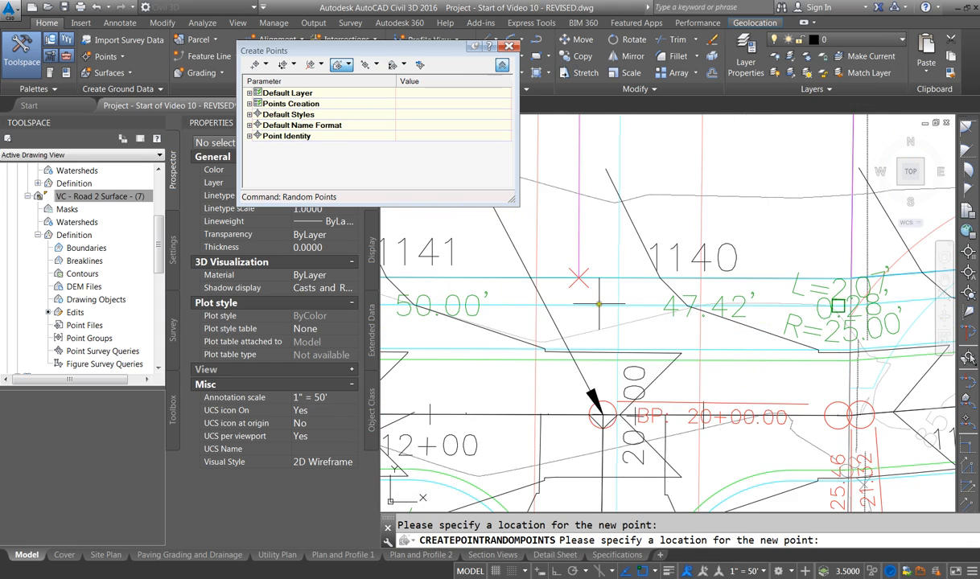
{"action": "scroll", "coordinate": [411, 280], "scroll_direction": "down", "scroll_amount": 1}
{"action": "scroll", "coordinate": [453, 280], "scroll_direction": "up", "scroll_amount": 3}
{"action": "scroll", "coordinate": [455, 296], "scroll_direction": "up", "scroll_amount": 1}
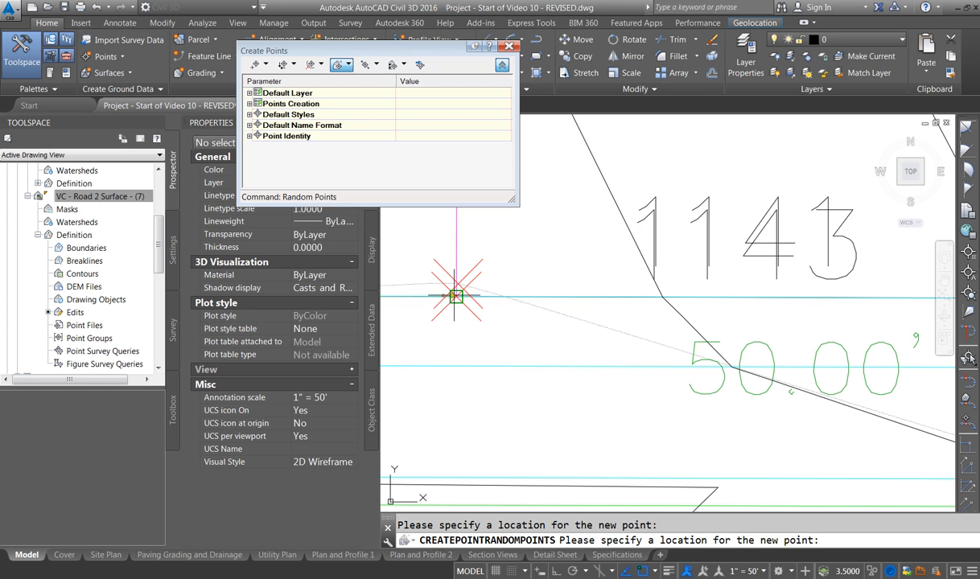
{"action": "scroll", "coordinate": [455, 296], "scroll_direction": "down", "scroll_amount": 5}
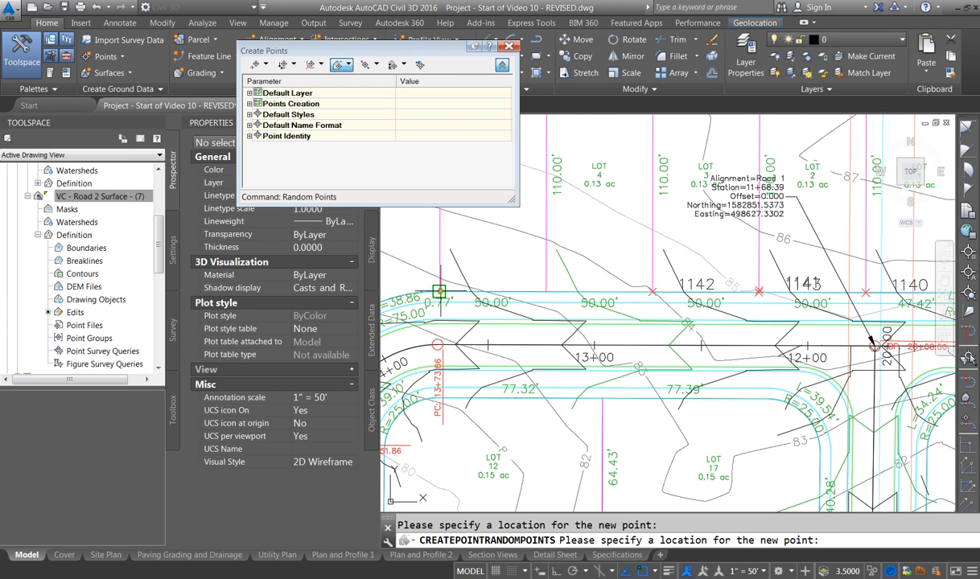
Step: Place points at the four outer lot corners around the Road 1 bend, from near station 14+00 to 15+00
{"action": "scroll", "coordinate": [564, 286], "scroll_direction": "down", "scroll_amount": 3}
{"action": "scroll", "coordinate": [540, 291], "scroll_direction": "up", "scroll_amount": 4}
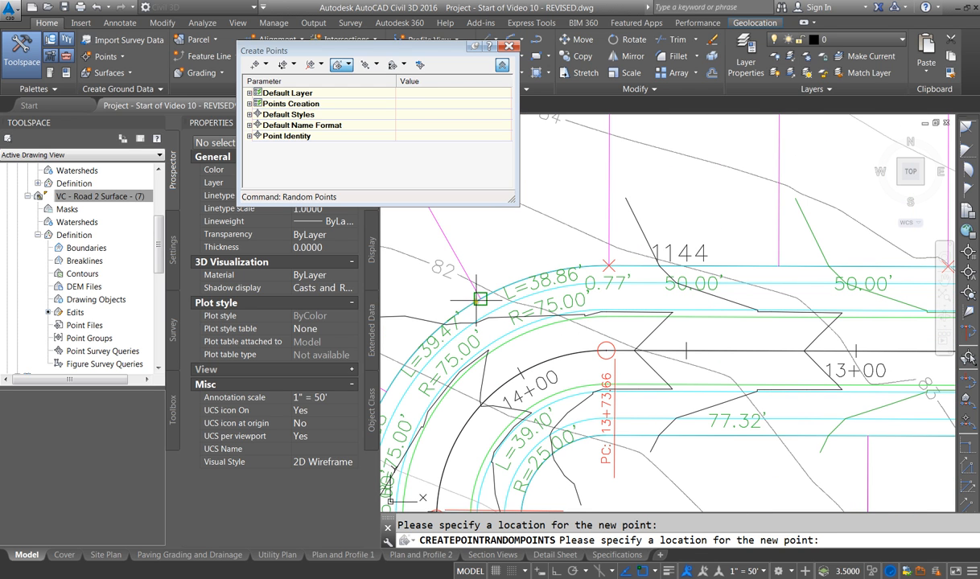
{"action": "scroll", "coordinate": [483, 304], "scroll_direction": "down", "scroll_amount": 3}
{"action": "scroll", "coordinate": [499, 310], "scroll_direction": "up", "scroll_amount": 5}
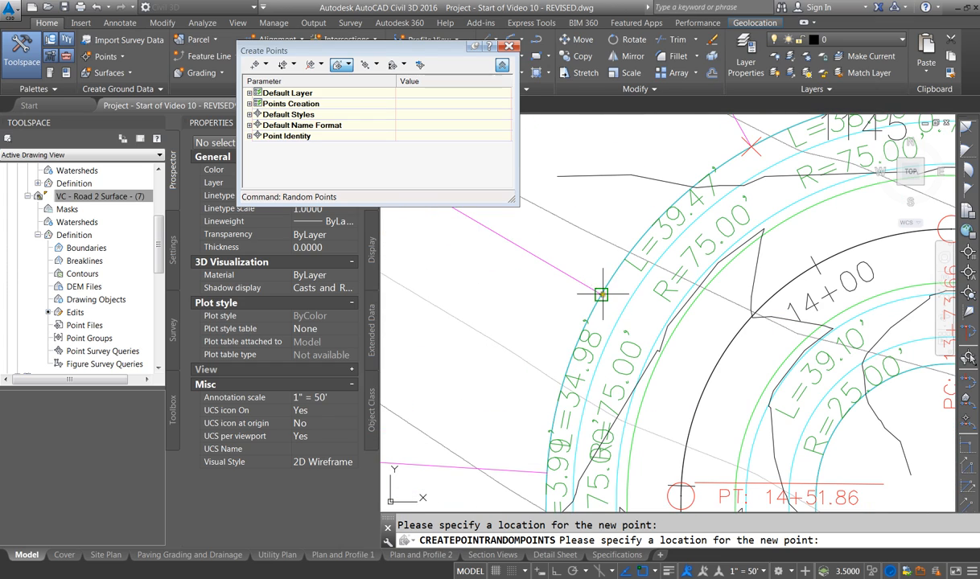
{"action": "scroll", "coordinate": [588, 314], "scroll_direction": "down", "scroll_amount": 3}
{"action": "scroll", "coordinate": [547, 377], "scroll_direction": "up", "scroll_amount": 5}
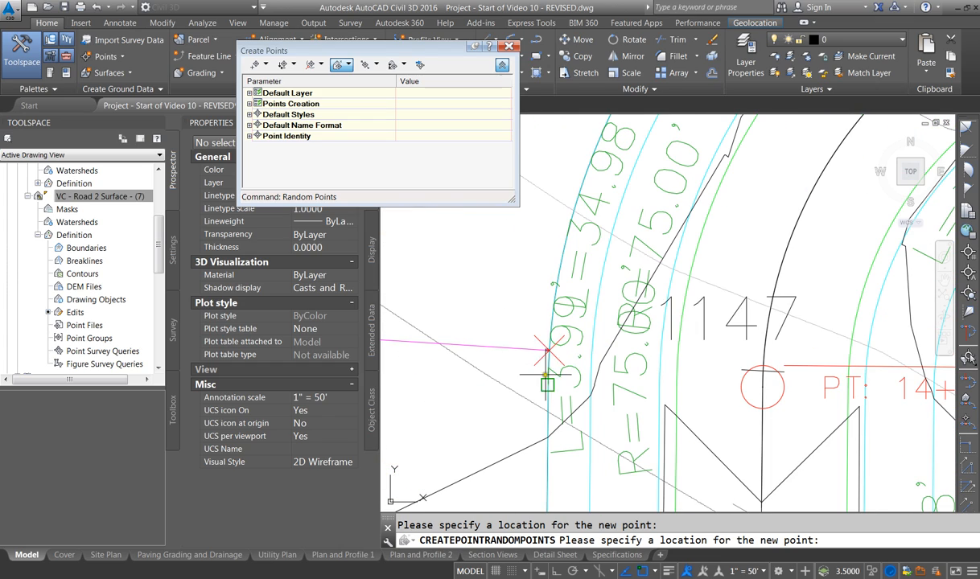
{"action": "scroll", "coordinate": [547, 377], "scroll_direction": "down", "scroll_amount": 3}
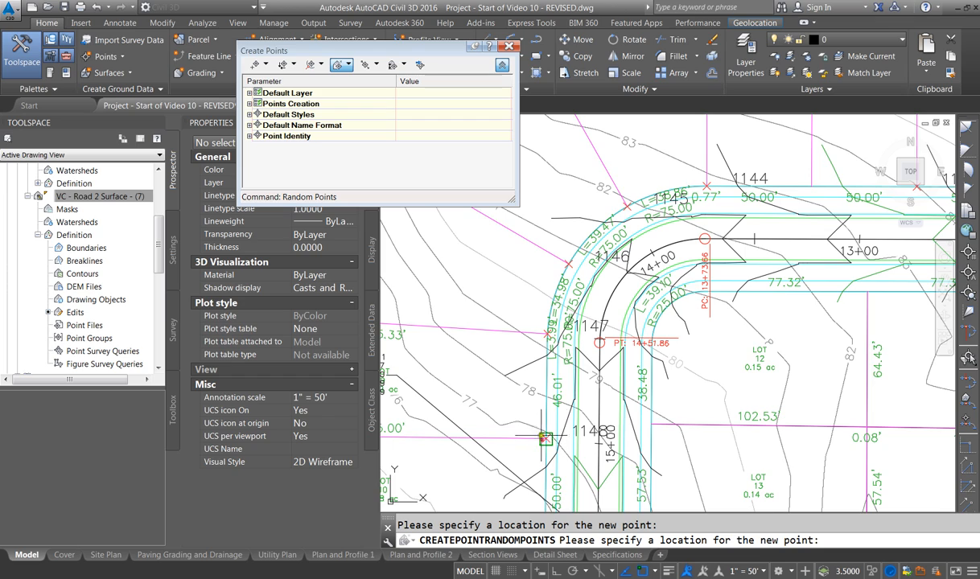
Step: Place points at the Lot 10/11 corner, on the Road 1 centerline beside it, and at the Lot 13/14 corner across the road
{"action": "scroll", "coordinate": [545, 438], "scroll_direction": "down", "scroll_amount": 4}
{"action": "scroll", "coordinate": [556, 354], "scroll_direction": "up", "scroll_amount": 4}
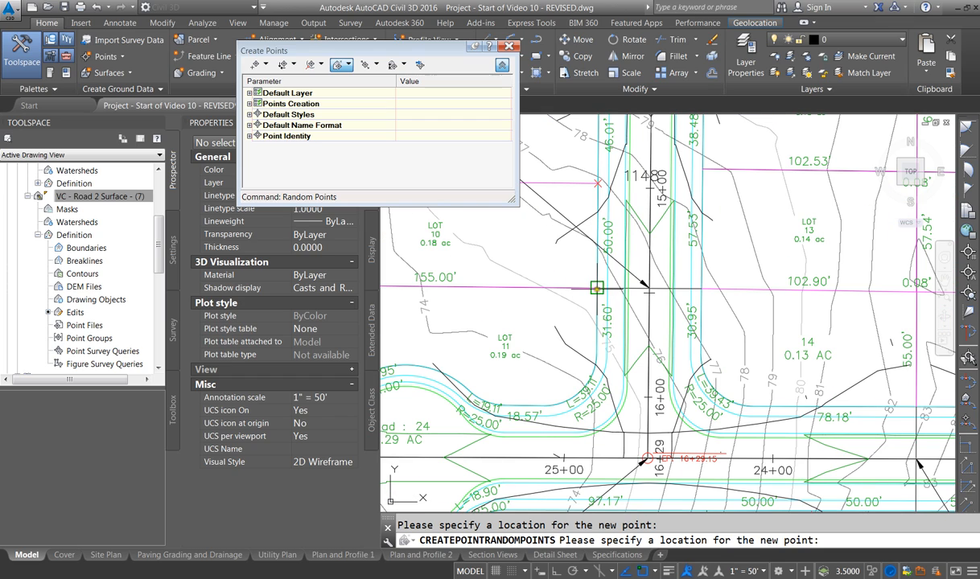
{"action": "left_click", "coordinate": [646, 277]}
{"action": "scroll", "coordinate": [663, 274], "scroll_direction": "down", "scroll_amount": 2}
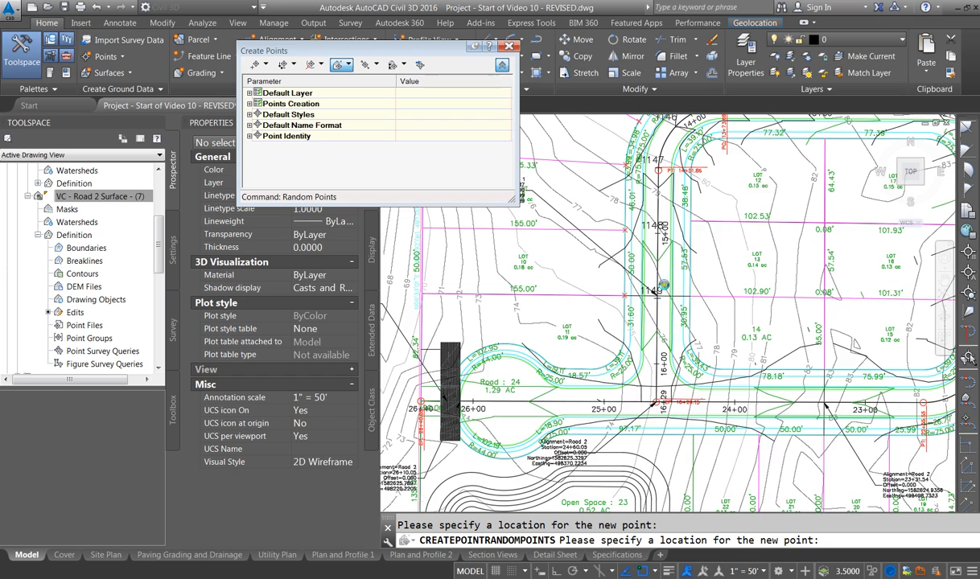
{"action": "scroll", "coordinate": [656, 288], "scroll_direction": "up", "scroll_amount": 4}
{"action": "left_click", "coordinate": [629, 338]}
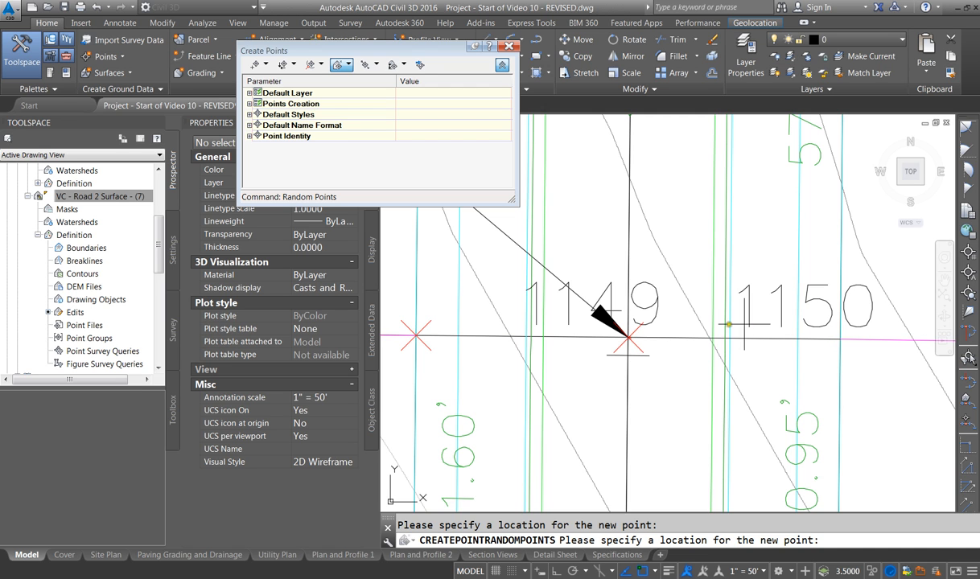
{"action": "left_click", "coordinate": [817, 341]}
{"action": "scroll", "coordinate": [602, 383], "scroll_direction": "down", "scroll_amount": 4}
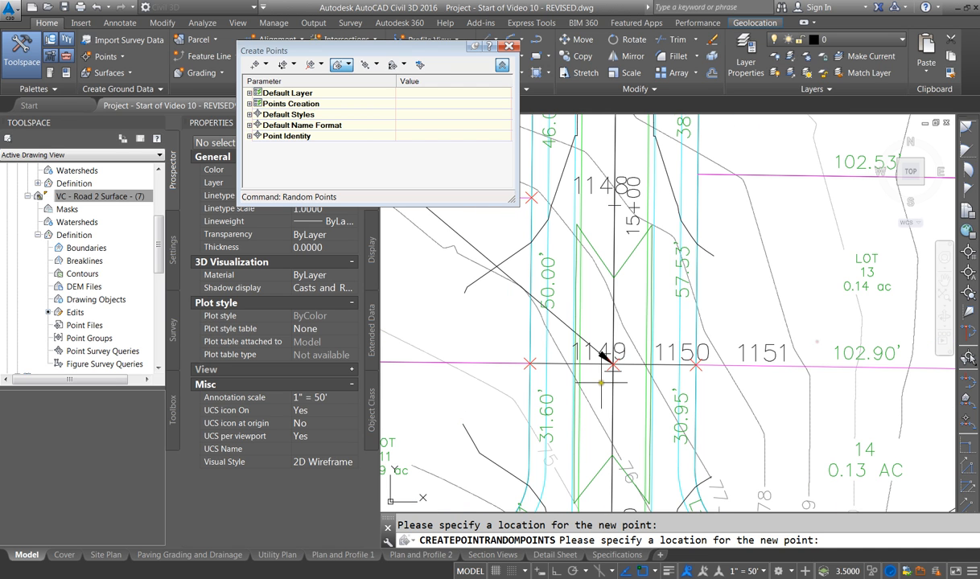
Step: Place points at the Lot 12/13 and Lot 12/17 corners on the inner side of Road 1
{"action": "left_click", "coordinate": [698, 175]}
{"action": "scroll", "coordinate": [599, 320], "scroll_direction": "down", "scroll_amount": 6}
{"action": "scroll", "coordinate": [625, 231], "scroll_direction": "up", "scroll_amount": 4}
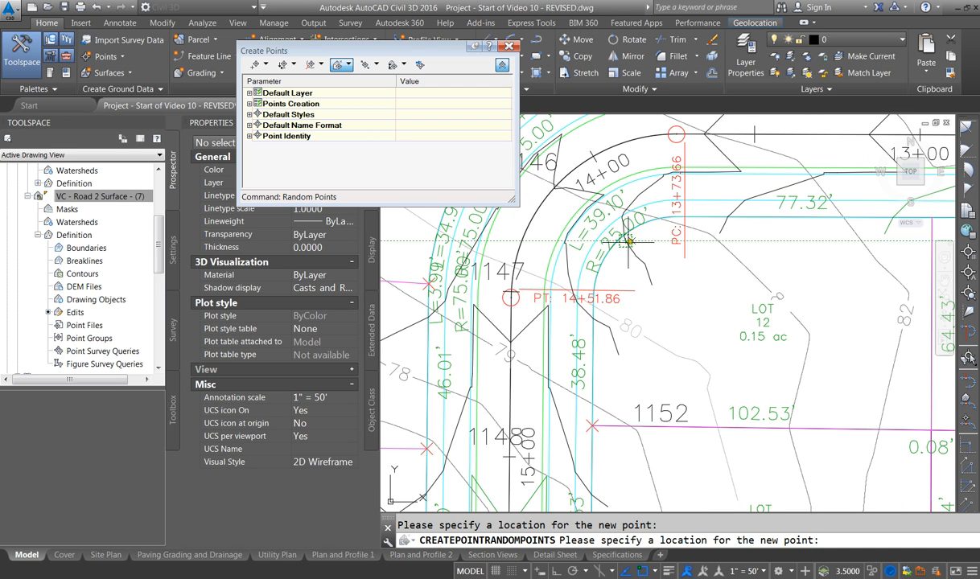
{"action": "scroll", "coordinate": [692, 246], "scroll_direction": "down", "scroll_amount": 2}
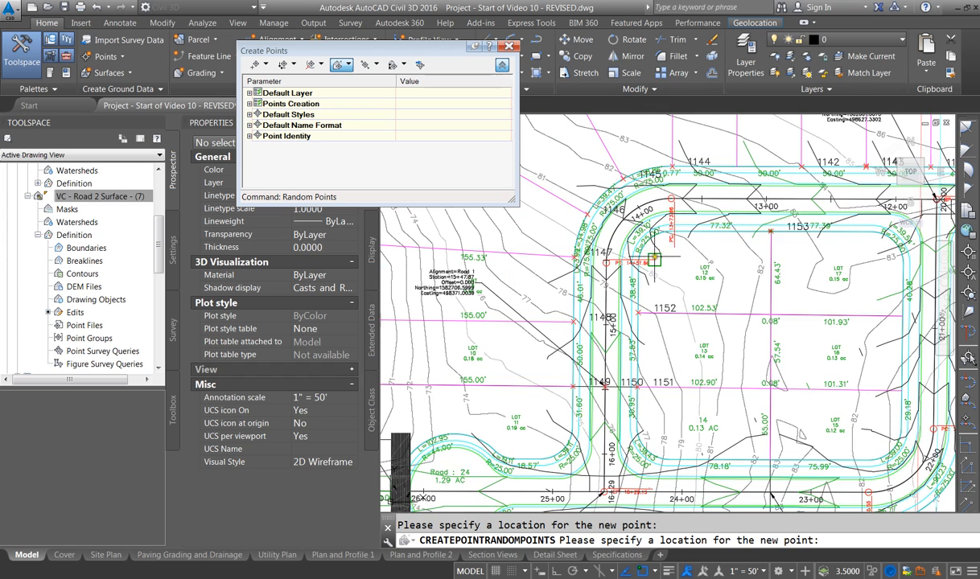
Step: Place a point at station 20+00 where Road 2 meets the Road 1 centerline, and end the point creation
{"action": "scroll", "coordinate": [623, 244], "scroll_direction": "down", "scroll_amount": 3}
{"action": "scroll", "coordinate": [769, 229], "scroll_direction": "up", "scroll_amount": 7}
{"action": "scroll", "coordinate": [769, 229], "scroll_direction": "up", "scroll_amount": 5}
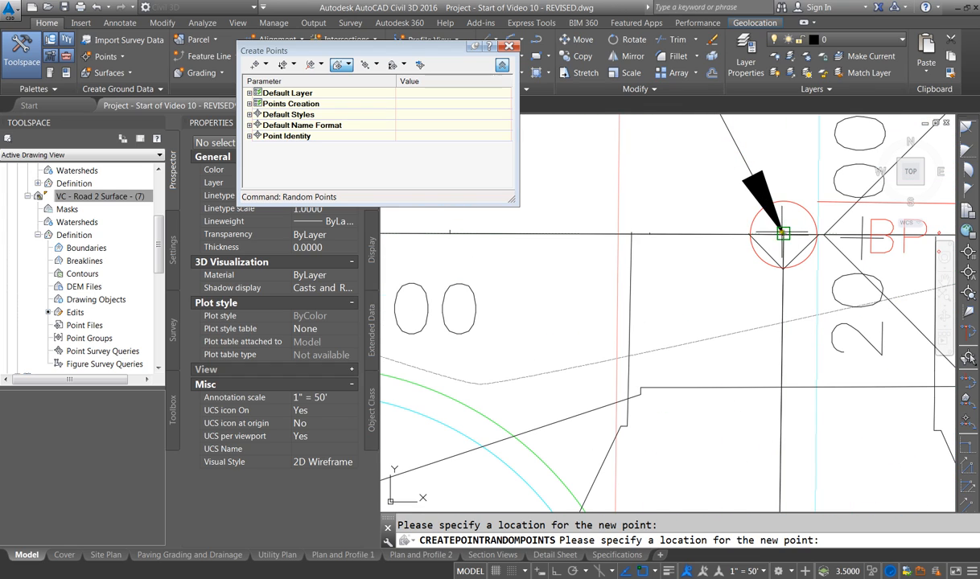
{"action": "scroll", "coordinate": [557, 242], "scroll_direction": "down", "scroll_amount": 4}
{"action": "scroll", "coordinate": [636, 261], "scroll_direction": "down", "scroll_amount": 1}
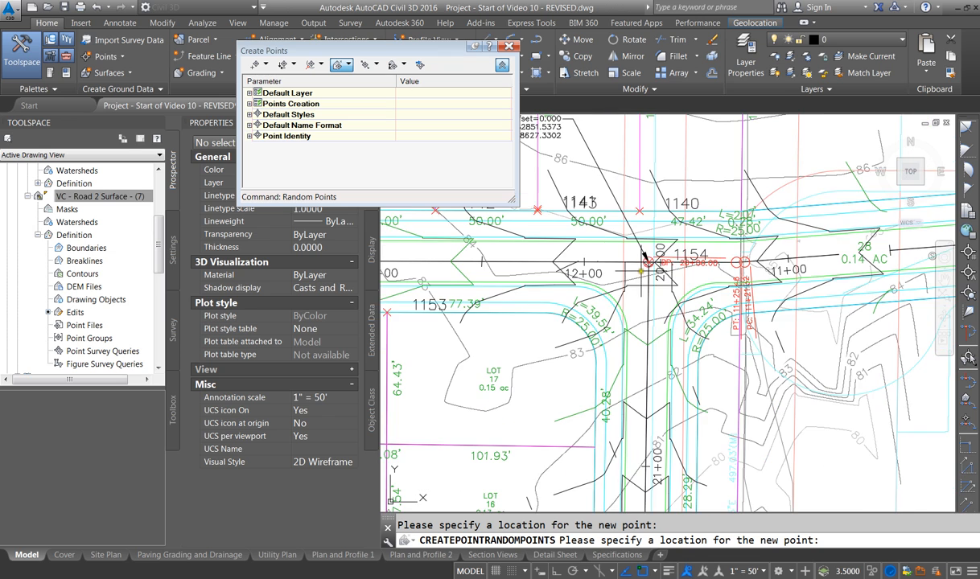
{"action": "scroll", "coordinate": [648, 262], "scroll_direction": "down", "scroll_amount": 2}
{"action": "scroll", "coordinate": [668, 248], "scroll_direction": "down", "scroll_amount": 2}
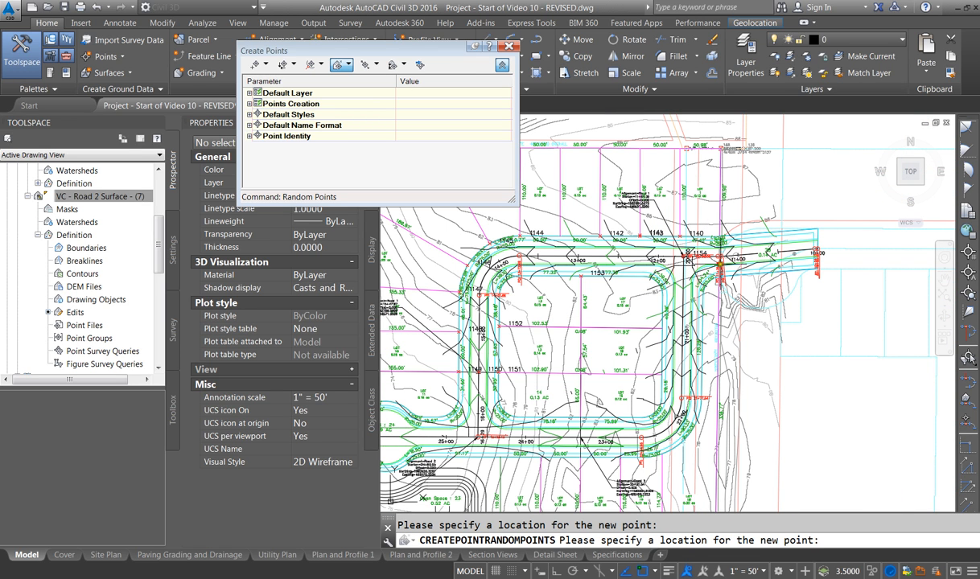
{"action": "key", "text": "Escape"}
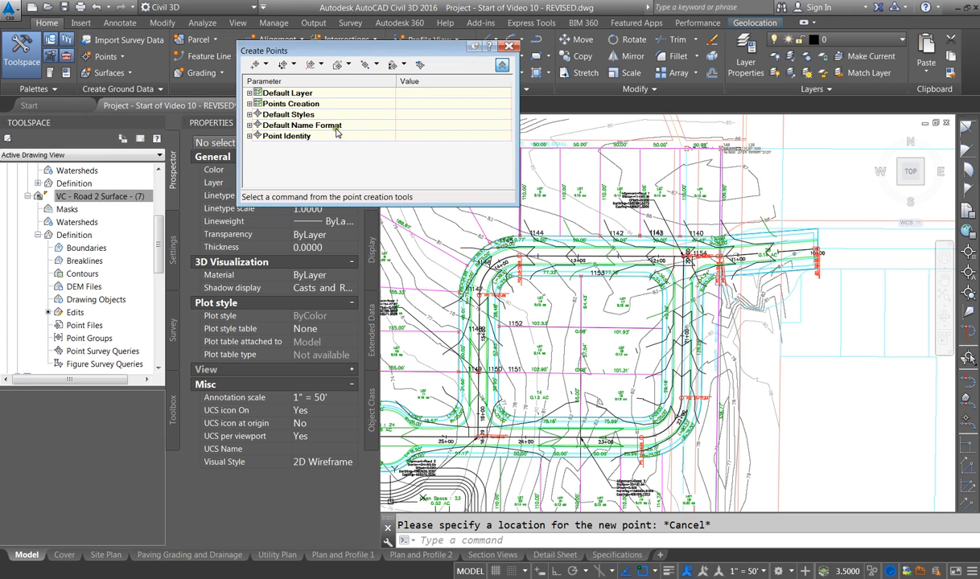
{"action": "left_click", "coordinate": [510, 48]}
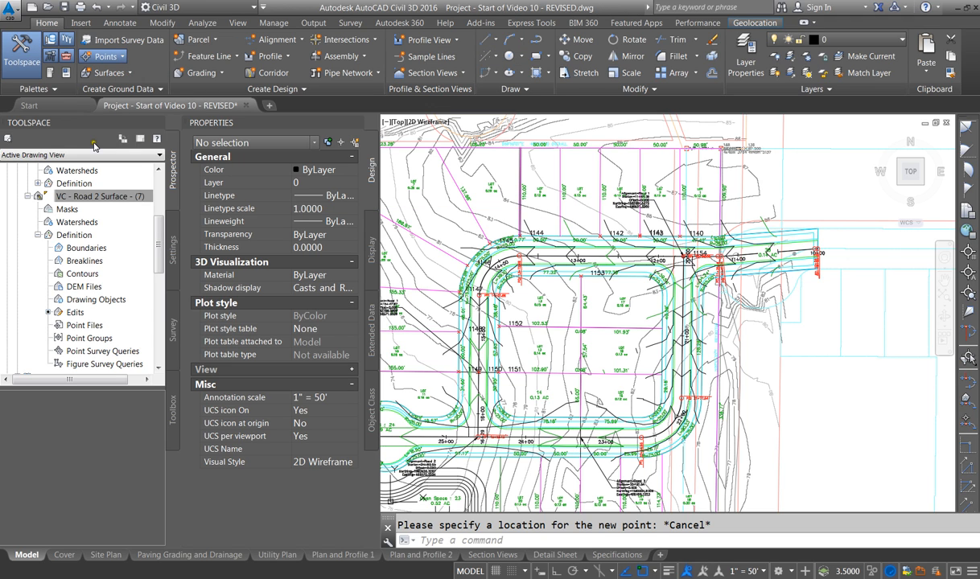
Step: Create random points with elevations from VC - Road 2 Surface at the Lot 16/17 and Lot 15/16 corners along Road 2
{"action": "key", "text": "Return"}
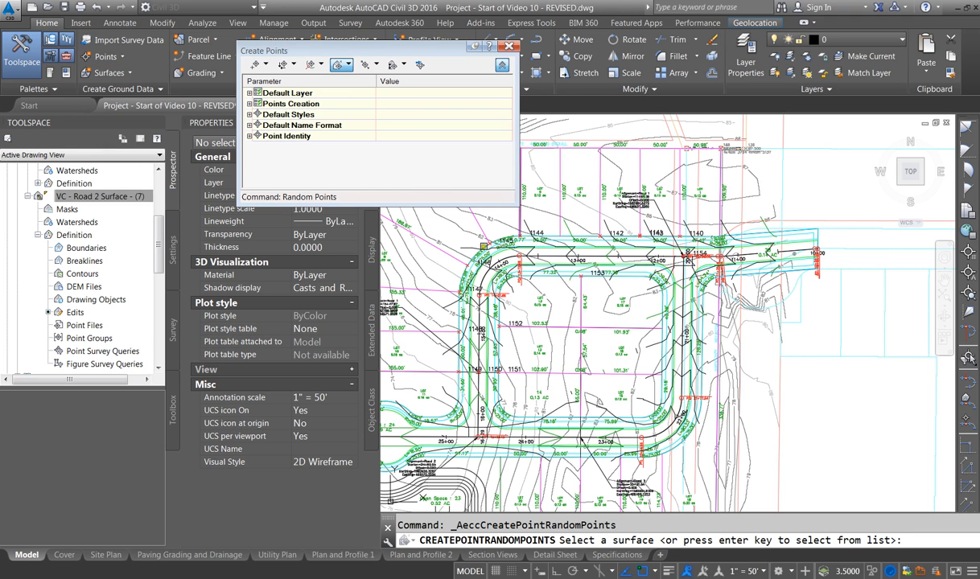
{"action": "key", "text": "Return"}
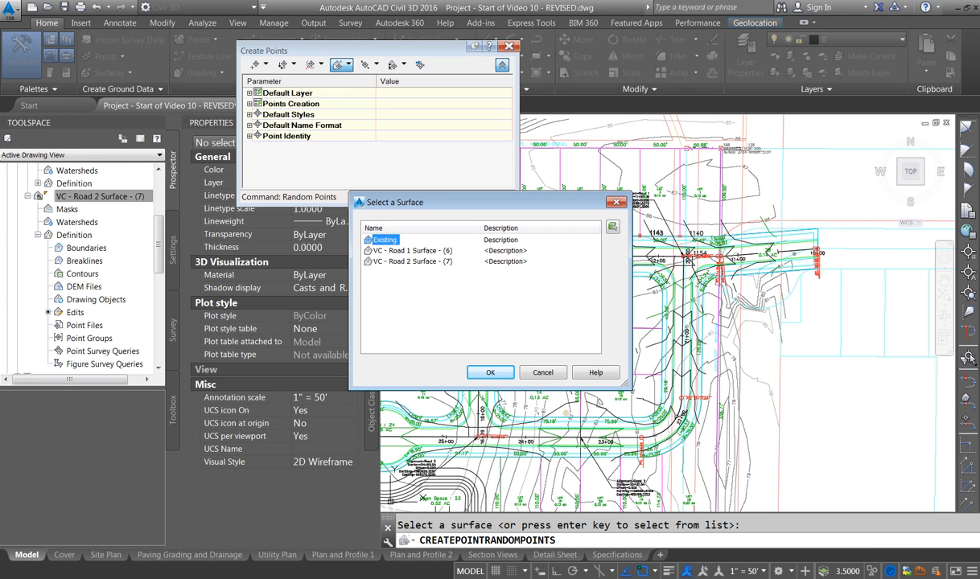
{"action": "left_click", "coordinate": [389, 263]}
{"action": "left_click", "coordinate": [488, 372]}
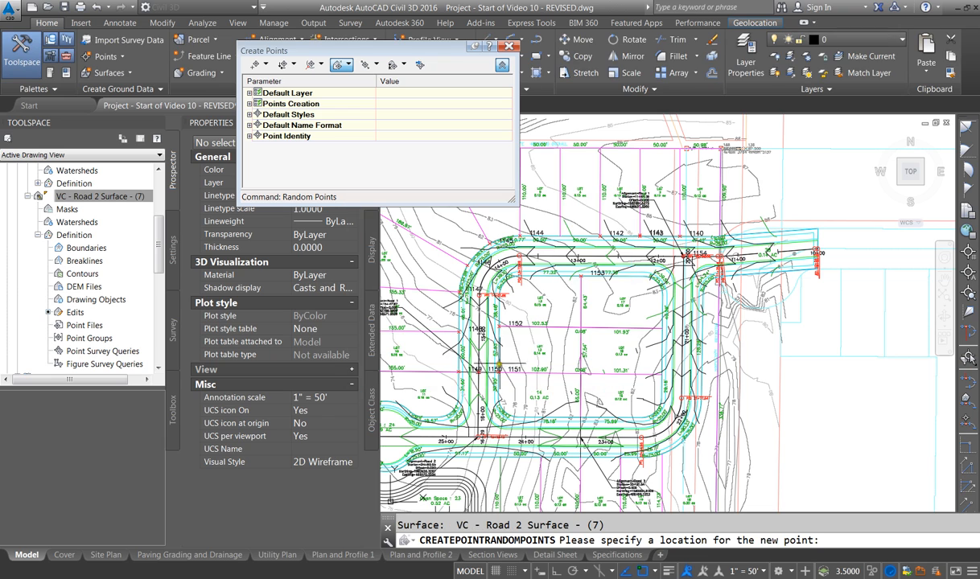
{"action": "scroll", "coordinate": [661, 251], "scroll_direction": "up", "scroll_amount": 1}
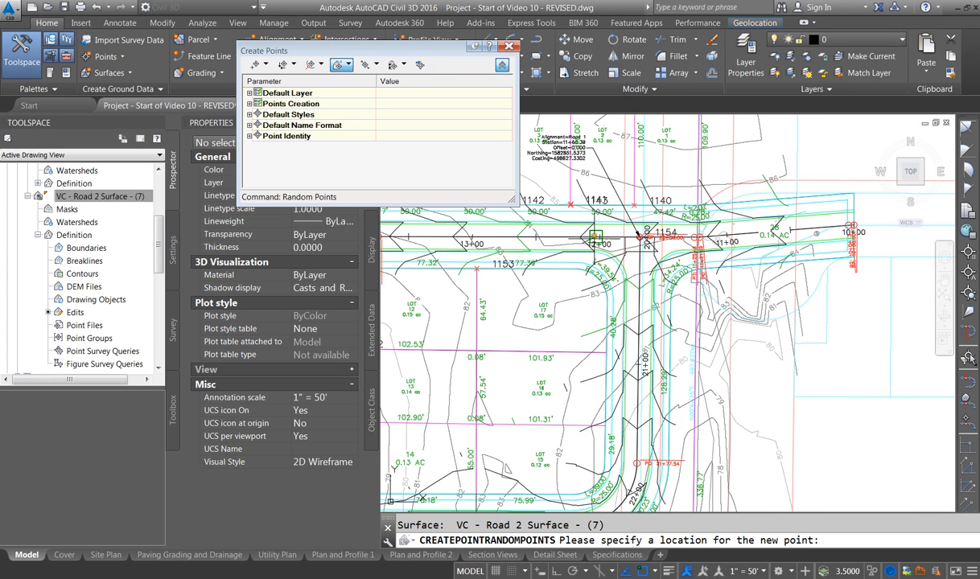
{"action": "scroll", "coordinate": [580, 232], "scroll_direction": "up", "scroll_amount": 1}
{"action": "left_click", "coordinate": [600, 355]}
{"action": "scroll", "coordinate": [552, 322], "scroll_direction": "down", "scroll_amount": 1}
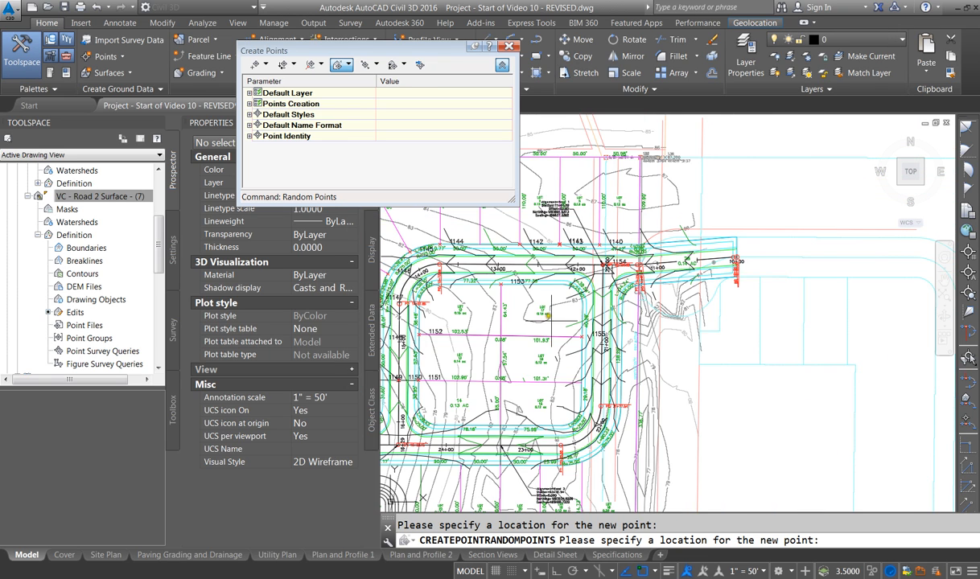
{"action": "scroll", "coordinate": [571, 363], "scroll_direction": "up", "scroll_amount": 3}
{"action": "left_click", "coordinate": [574, 446]}
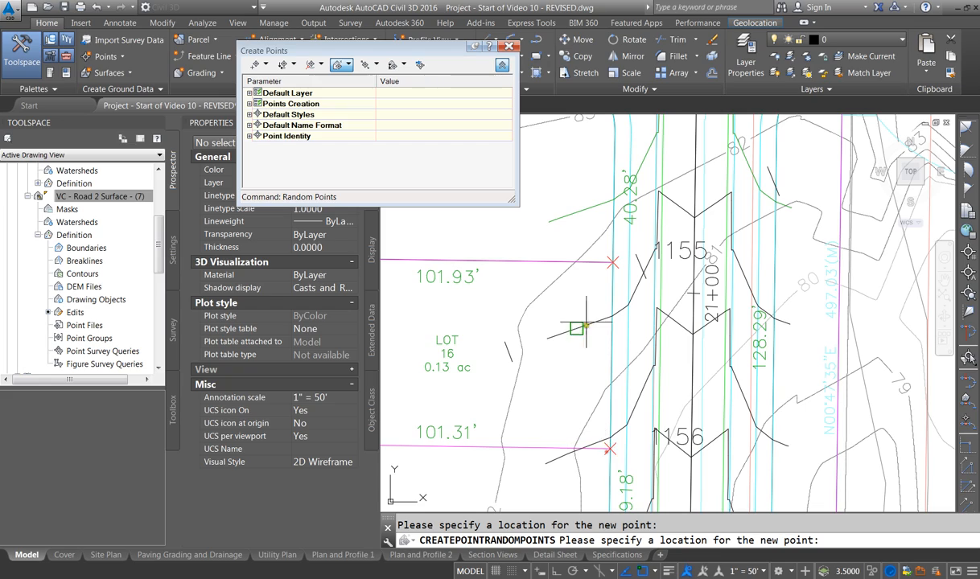
Step: Place a point on the Road 2 centerline at PC station 21+77.54, where the curve begins
{"action": "scroll", "coordinate": [596, 378], "scroll_direction": "down", "scroll_amount": 2}
{"action": "scroll", "coordinate": [604, 363], "scroll_direction": "up", "scroll_amount": 2}
{"action": "scroll", "coordinate": [496, 364], "scroll_direction": "down", "scroll_amount": 3}
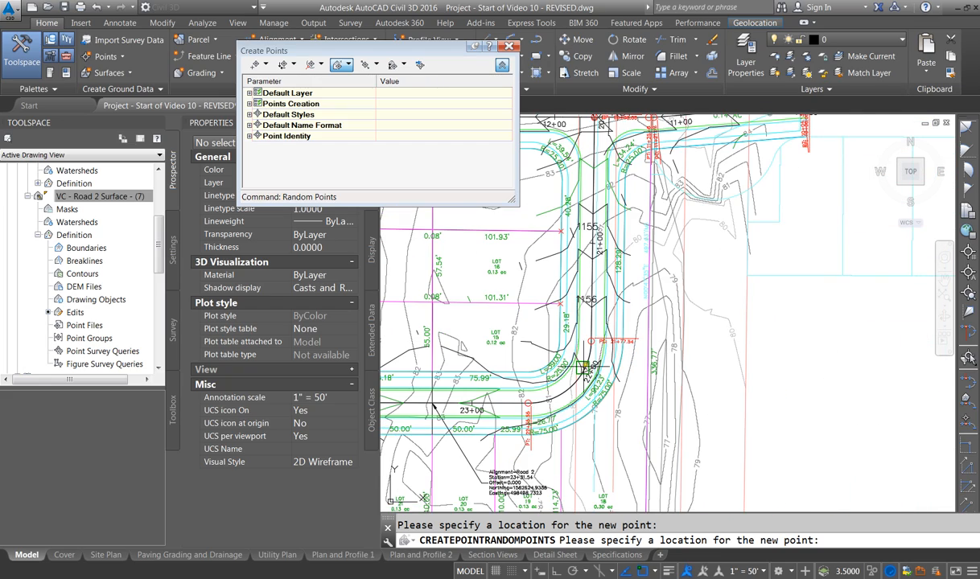
{"action": "scroll", "coordinate": [450, 378], "scroll_direction": "down", "scroll_amount": 3}
{"action": "scroll", "coordinate": [521, 330], "scroll_direction": "up", "scroll_amount": 4}
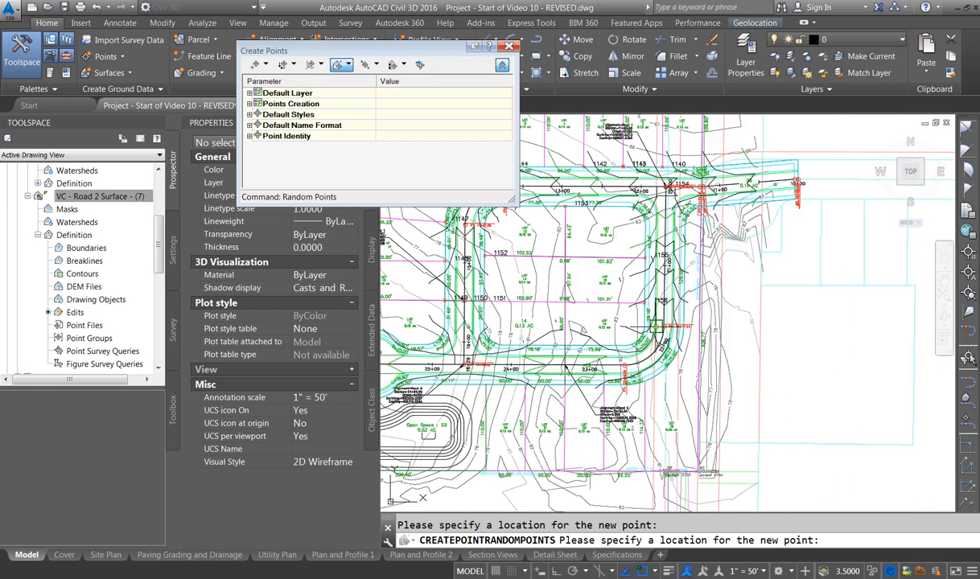
{"action": "scroll", "coordinate": [625, 312], "scroll_direction": "up", "scroll_amount": 3}
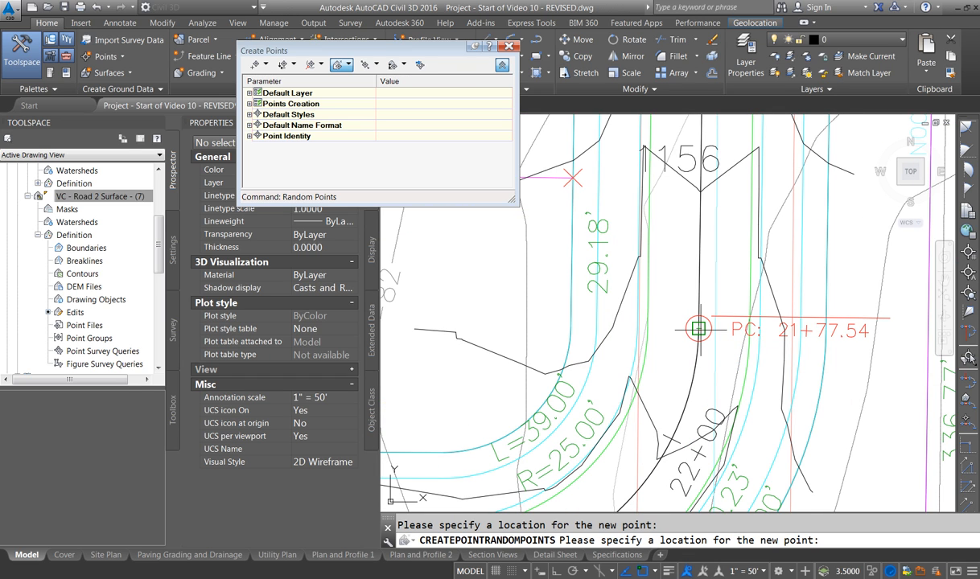
{"action": "left_click", "coordinate": [698, 329]}
Step: Place points on the Road 2 centerline at station 23+31.54 and at the Lot 14/15 corner beside the road
{"action": "scroll", "coordinate": [682, 282], "scroll_direction": "down", "scroll_amount": 2}
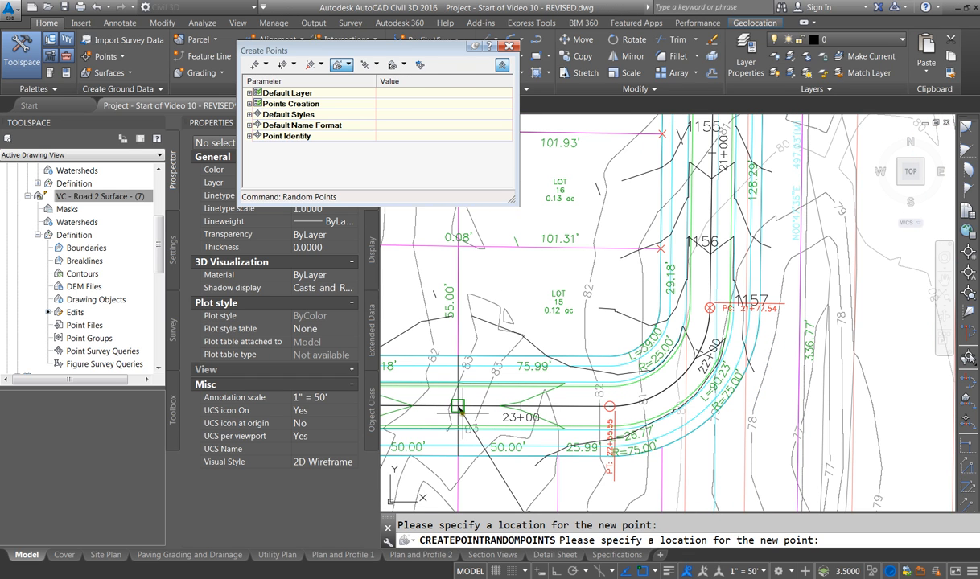
{"action": "scroll", "coordinate": [611, 354], "scroll_direction": "down", "scroll_amount": 2}
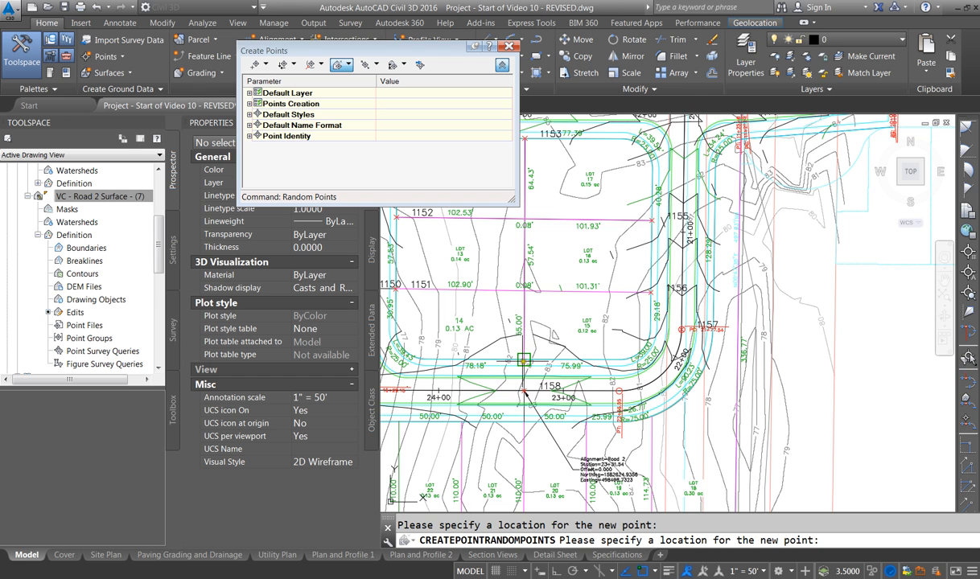
{"action": "scroll", "coordinate": [556, 455], "scroll_direction": "up", "scroll_amount": 4}
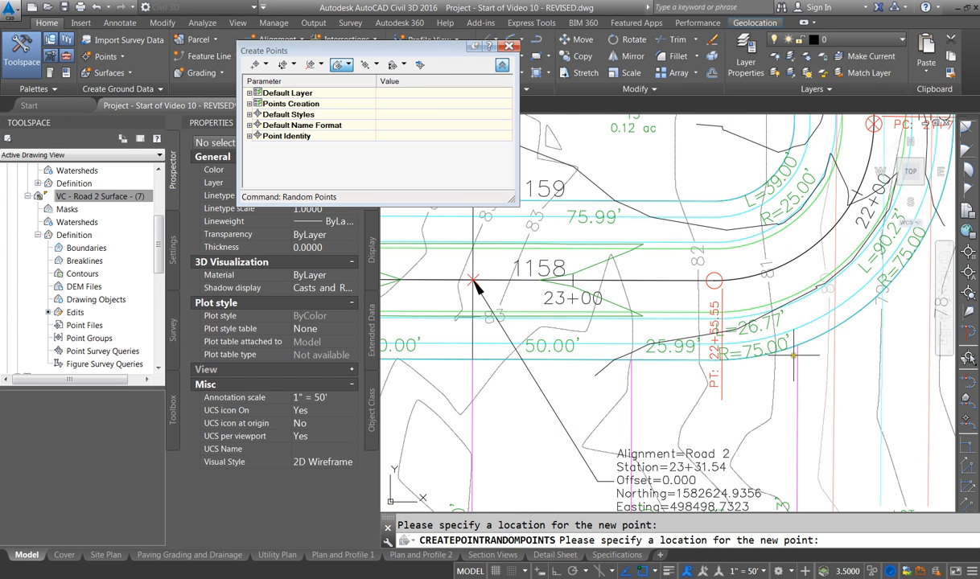
Step: Place points at the Lot 18/19, Lot 19/20 and Lot 20/21 corners along the south side of Road 2
{"action": "left_click", "coordinate": [797, 346]}
{"action": "left_click", "coordinate": [631, 359]}
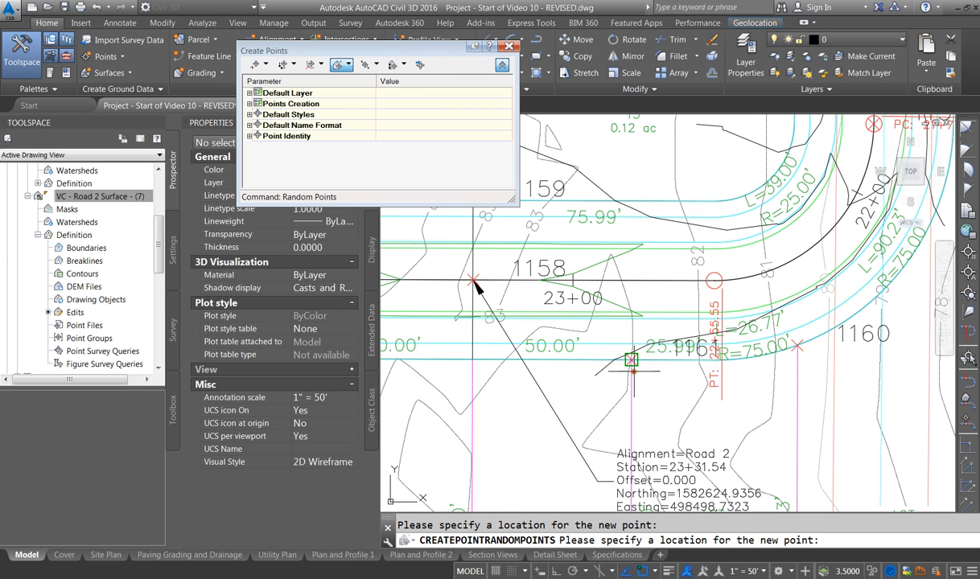
{"action": "scroll", "coordinate": [523, 330], "scroll_direction": "down", "scroll_amount": 2}
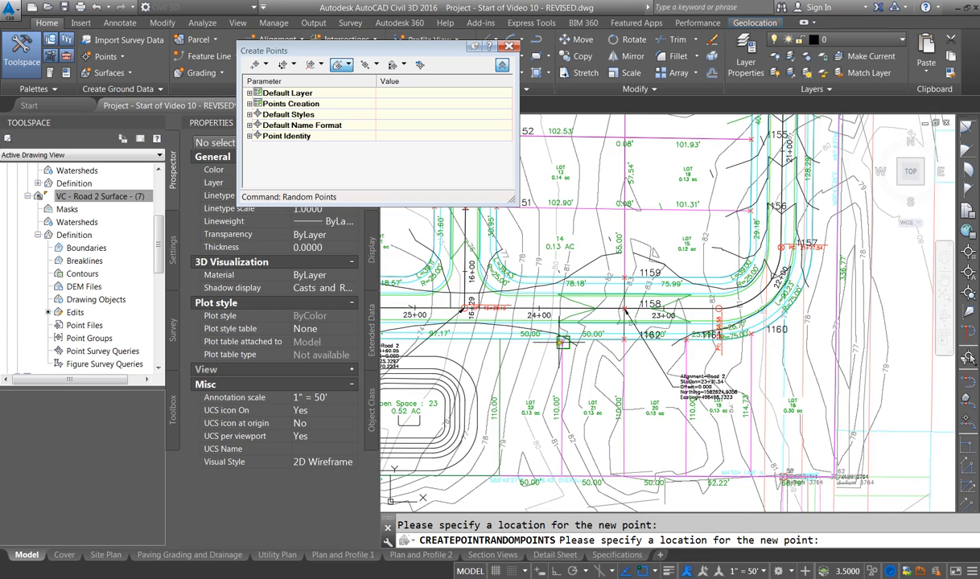
Step: Place points at the Lot 21/22 corner and at Lot 22's western front corner along Road 2
{"action": "scroll", "coordinate": [567, 343], "scroll_direction": "up", "scroll_amount": 6}
{"action": "scroll", "coordinate": [575, 330], "scroll_direction": "down", "scroll_amount": 4}
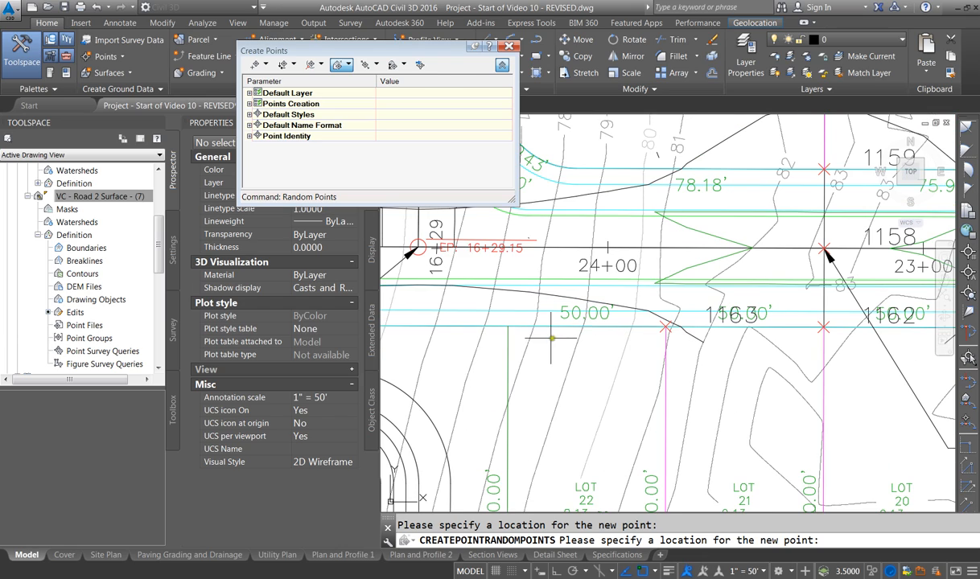
{"action": "scroll", "coordinate": [582, 313], "scroll_direction": "down", "scroll_amount": 5}
{"action": "scroll", "coordinate": [530, 272], "scroll_direction": "up", "scroll_amount": 5}
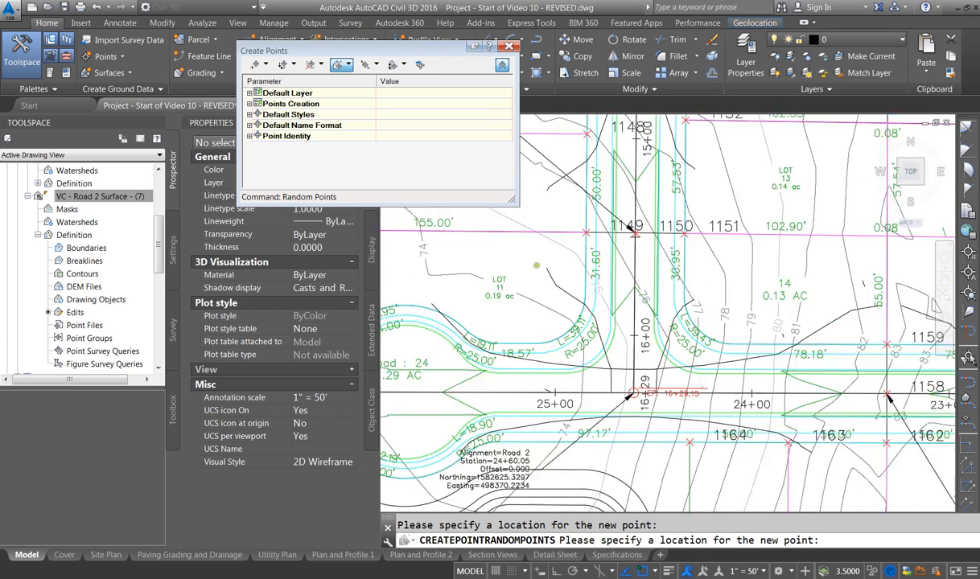
Step: Place a point at station 26+10.05 on the Road 2 centerline at the cul-de-sac's end, and end the point creation
{"action": "scroll", "coordinate": [521, 280], "scroll_direction": "down", "scroll_amount": 4}
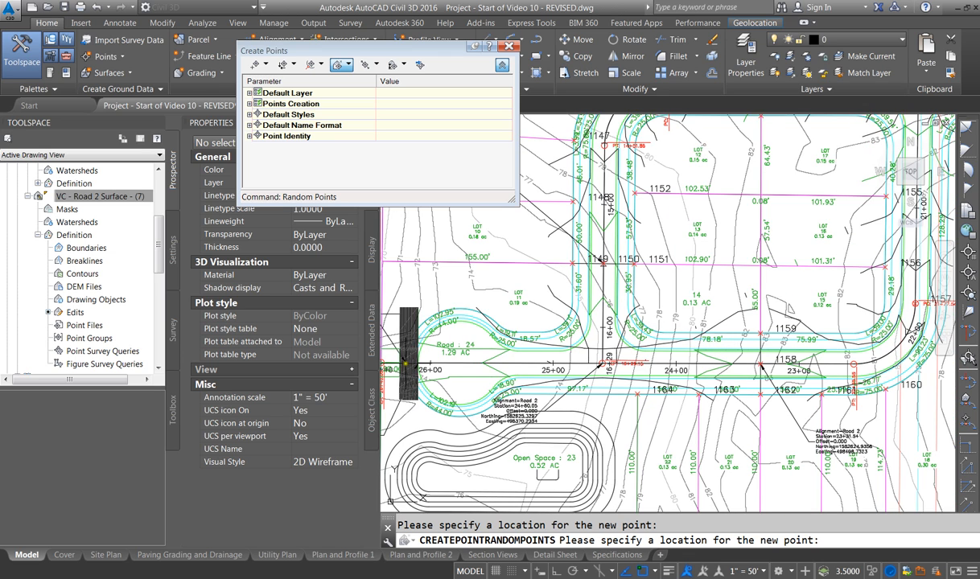
{"action": "scroll", "coordinate": [439, 363], "scroll_direction": "up", "scroll_amount": 5}
{"action": "scroll", "coordinate": [439, 363], "scroll_direction": "up", "scroll_amount": 3}
{"action": "scroll", "coordinate": [451, 402], "scroll_direction": "down", "scroll_amount": 3}
{"action": "scroll", "coordinate": [474, 383], "scroll_direction": "up", "scroll_amount": 1}
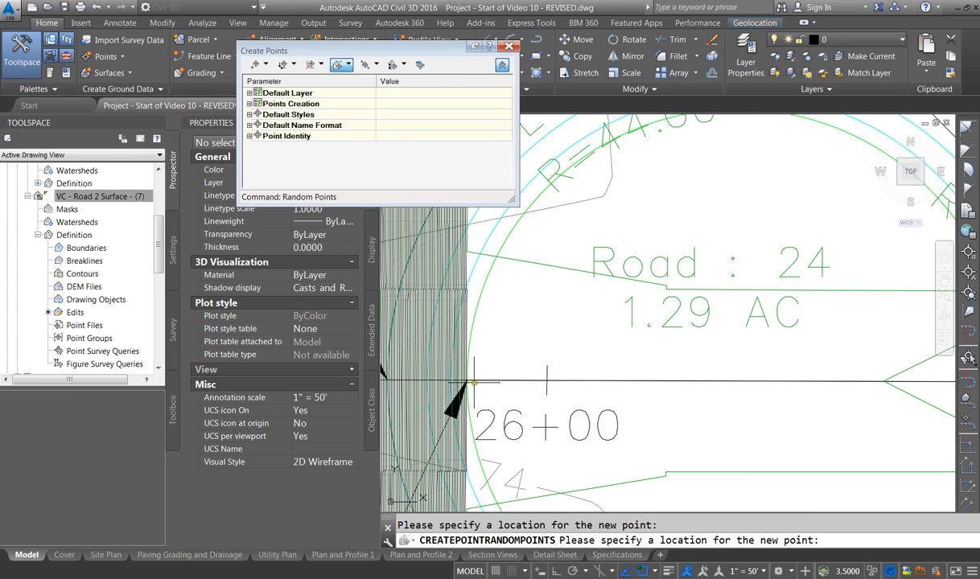
{"action": "scroll", "coordinate": [563, 330], "scroll_direction": "down", "scroll_amount": 3}
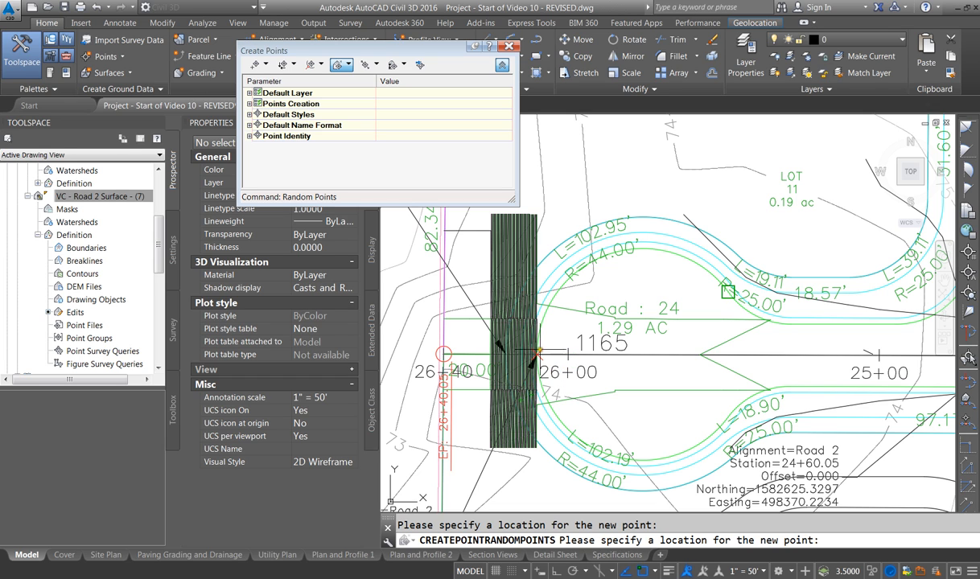
{"action": "key", "text": "Escape"}
{"action": "scroll", "coordinate": [624, 356], "scroll_direction": "down", "scroll_amount": 2}
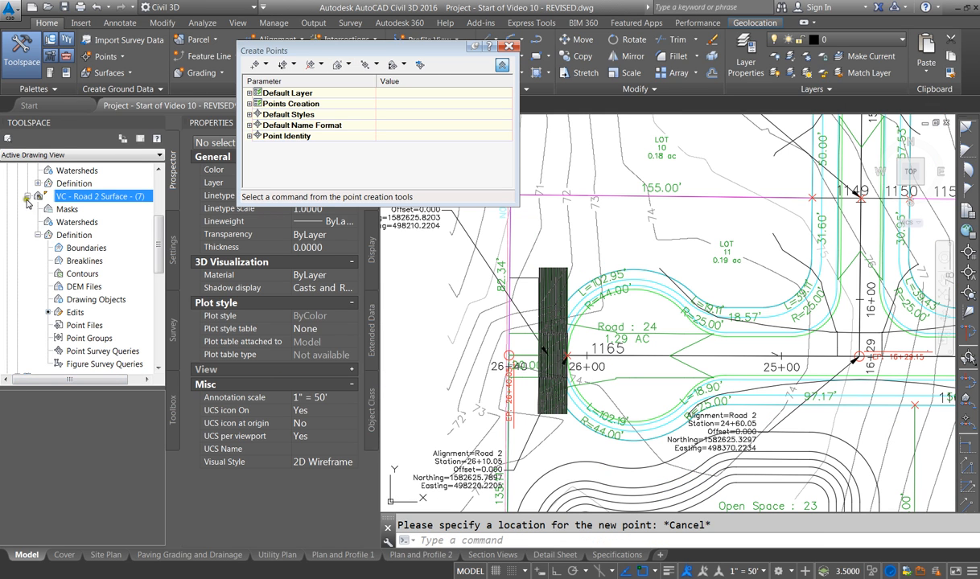
Step: Close the Create Points tools and collapse the VC - Road 2 Surface, Alignments and Surfaces collections in the project tree
{"action": "left_click", "coordinate": [27, 197]}
{"action": "left_click", "coordinate": [505, 46]}
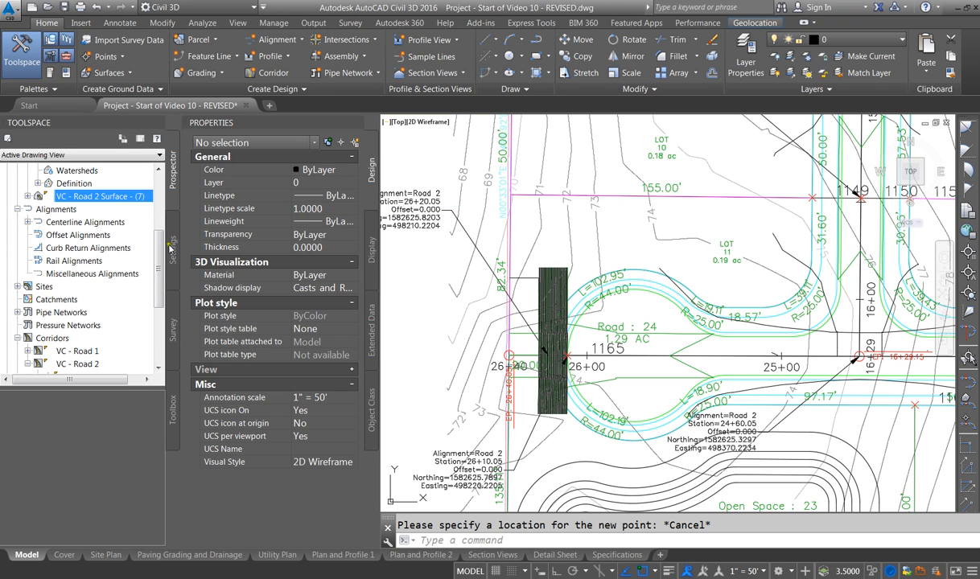
{"action": "left_click", "coordinate": [16, 209]}
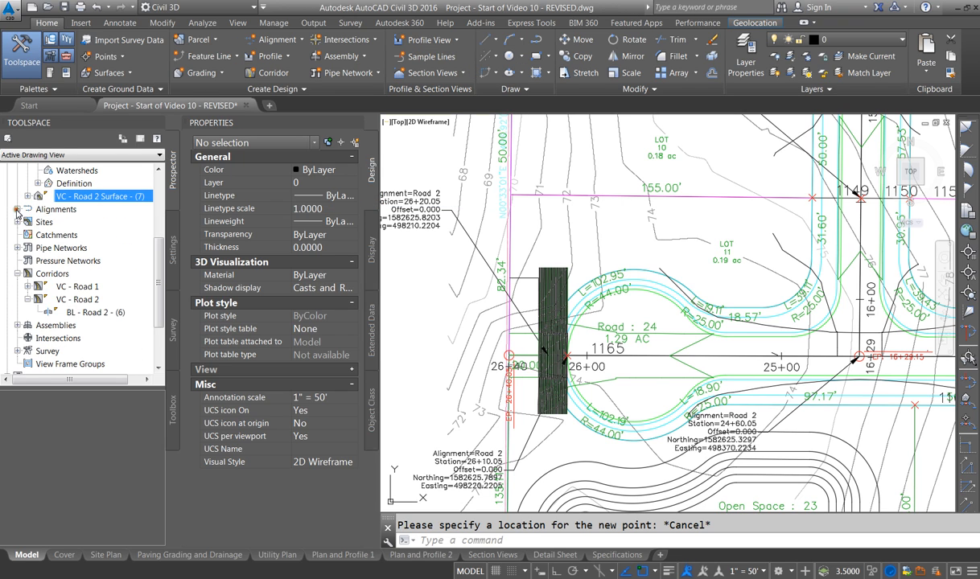
{"action": "scroll", "coordinate": [16, 212], "scroll_direction": "up", "scroll_amount": 2}
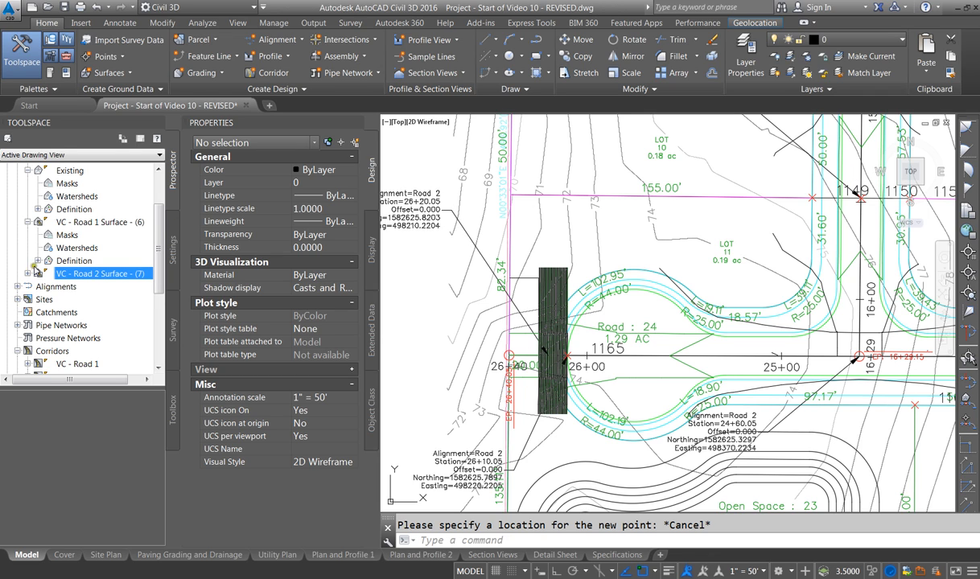
{"action": "scroll", "coordinate": [35, 248], "scroll_direction": "up", "scroll_amount": 1}
{"action": "left_click", "coordinate": [17, 198]}
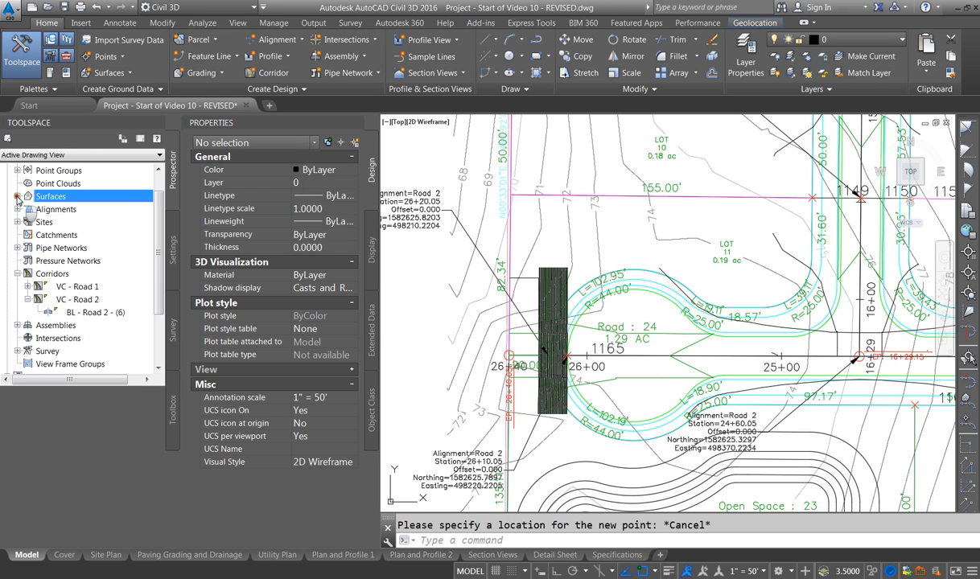
Step: In the VC - Road 2 corridor properties, set the region's end station to 26+10.05
{"action": "left_click", "coordinate": [84, 287]}
{"action": "left_click", "coordinate": [93, 299]}
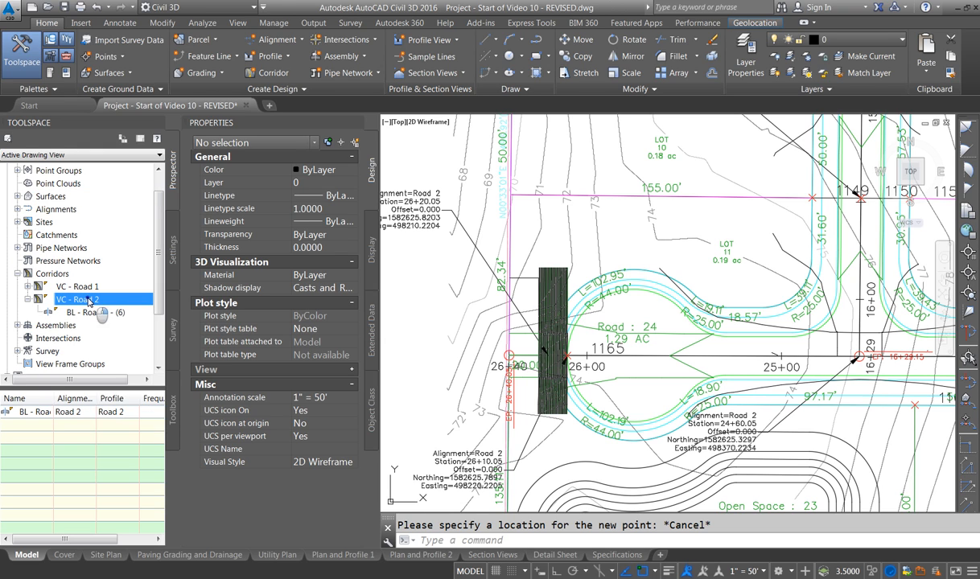
{"action": "right_click", "coordinate": [93, 299]}
{"action": "left_click", "coordinate": [143, 311]}
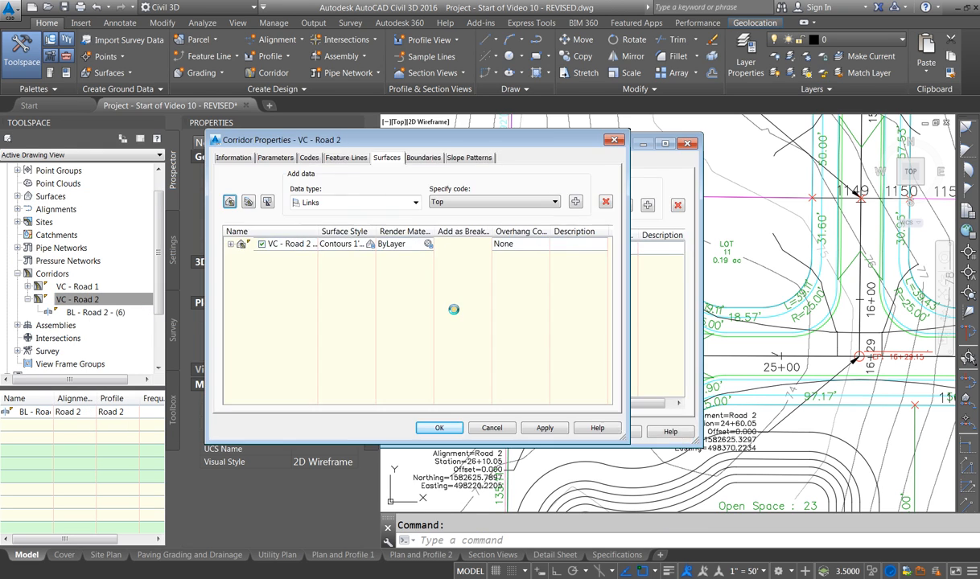
{"action": "left_click", "coordinate": [274, 158]}
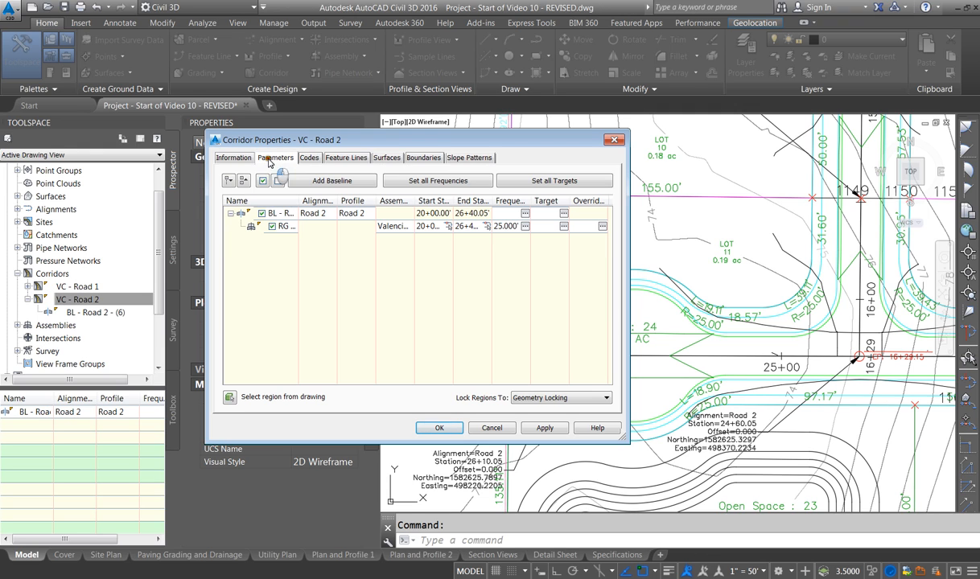
{"action": "double_click", "coordinate": [473, 226]}
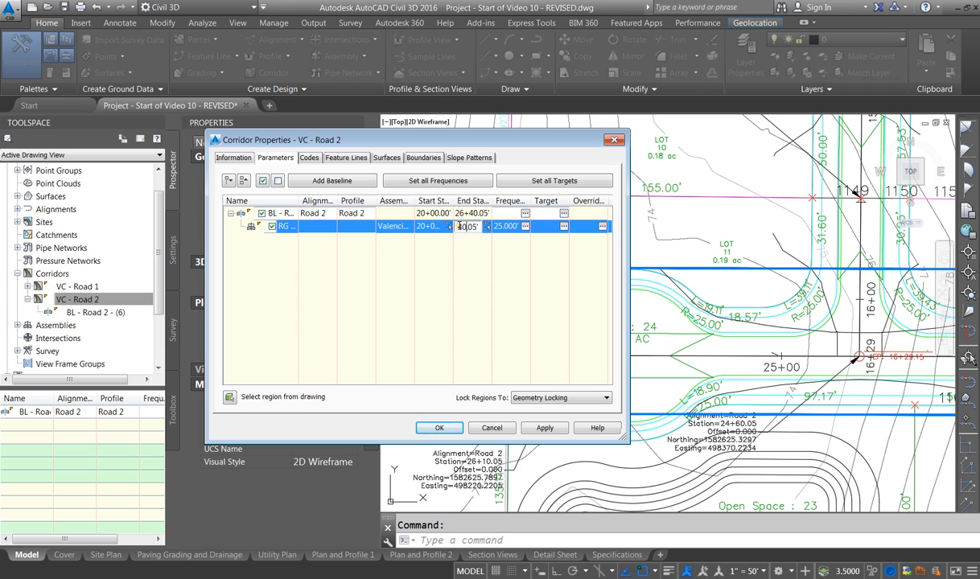
{"action": "left_click_drag", "start_coordinate": [458, 227], "coordinate": [482, 227]}
{"action": "key", "text": "Escape"}
{"action": "left_click_drag", "start_coordinate": [461, 138], "coordinate": [227, 106]}
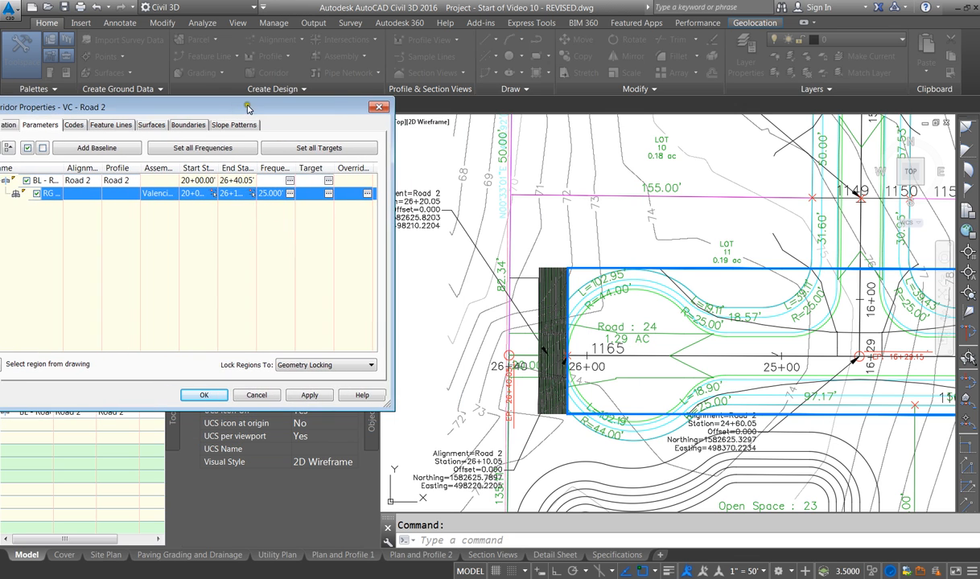
Step: Apply the VC - Road 2 parameter change, rebuild the corridor, and close its properties
{"action": "left_click", "coordinate": [310, 395]}
{"action": "left_click", "coordinate": [507, 272]}
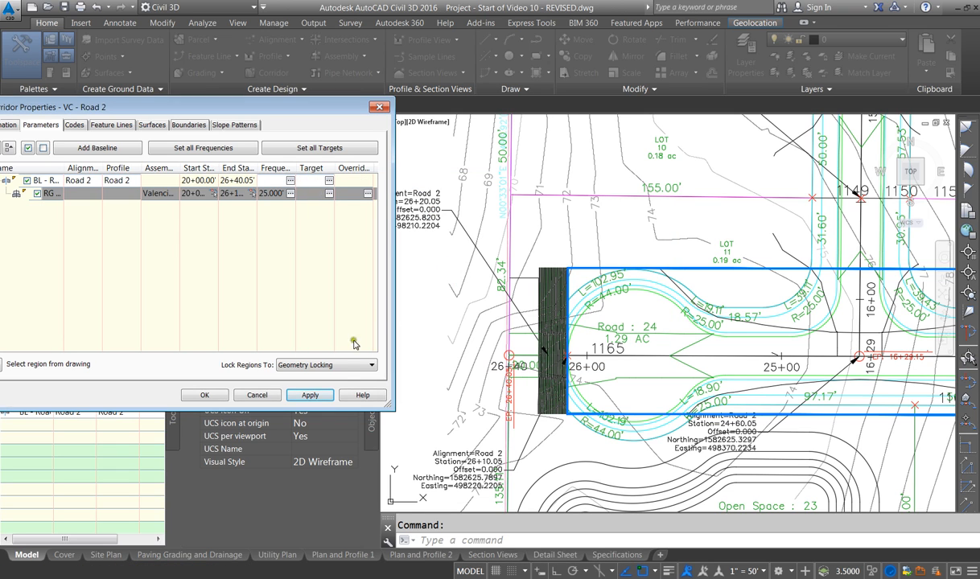
{"action": "left_click", "coordinate": [239, 182]}
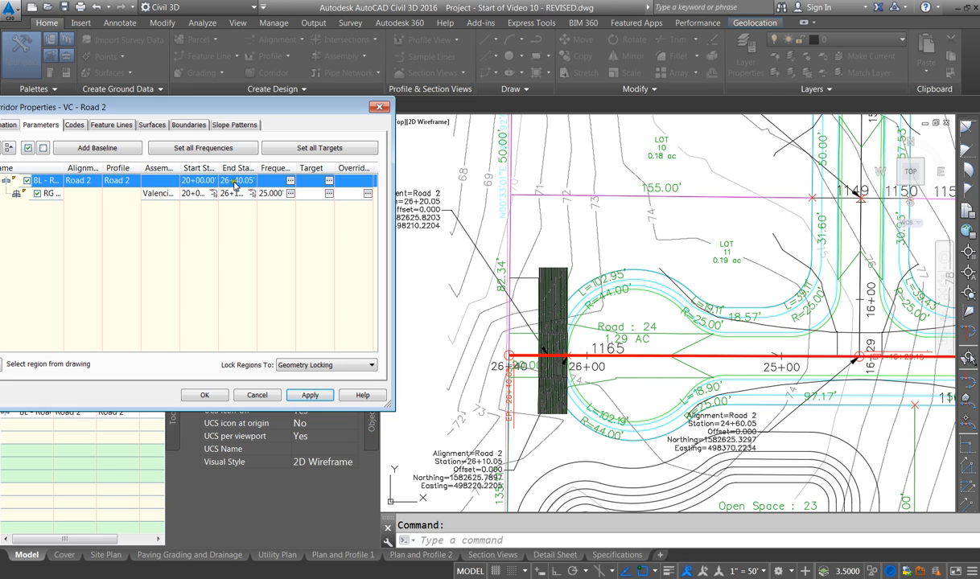
{"action": "left_click", "coordinate": [206, 395]}
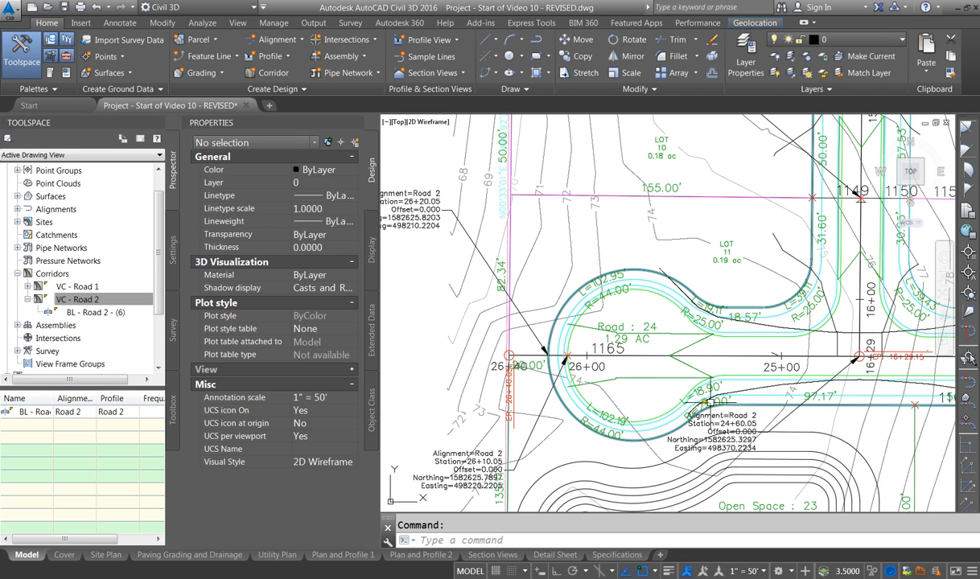
Step: Select point 1149 beside Road 1 and extend the selection to all similar COGO points in the drawing
{"action": "scroll", "coordinate": [555, 356], "scroll_direction": "down", "scroll_amount": 2}
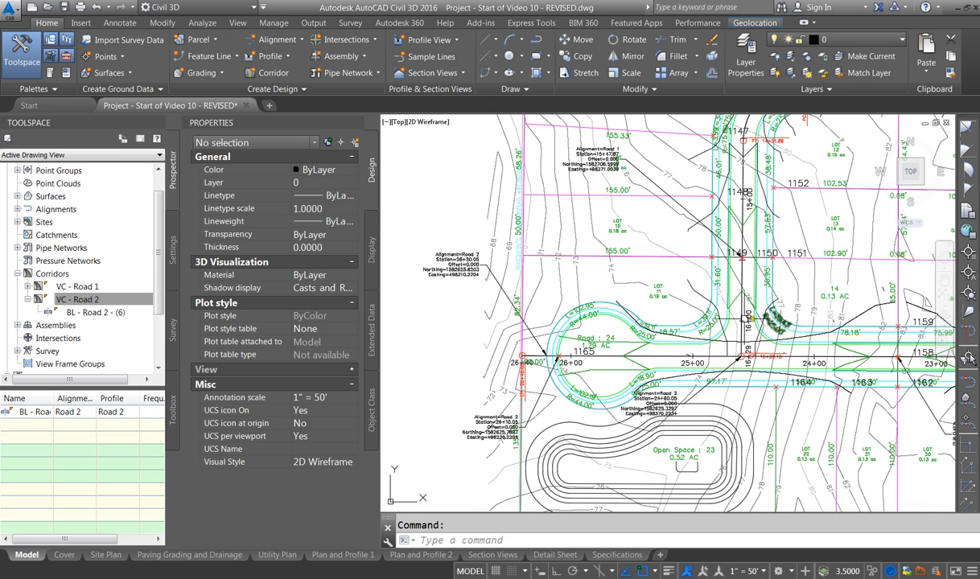
{"action": "scroll", "coordinate": [552, 358], "scroll_direction": "down", "scroll_amount": 1}
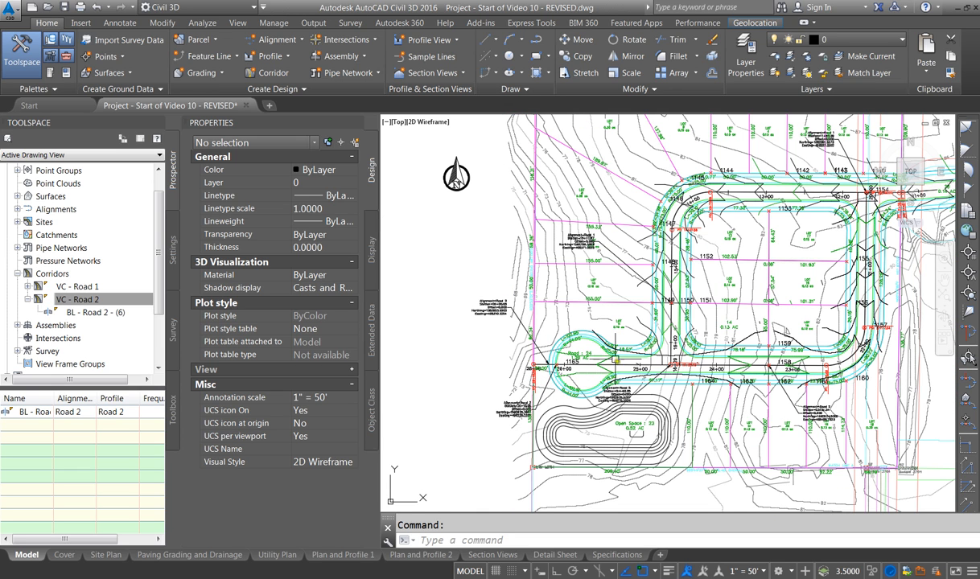
{"action": "scroll", "coordinate": [774, 366], "scroll_direction": "up", "scroll_amount": 2}
{"action": "scroll", "coordinate": [602, 386], "scroll_direction": "down", "scroll_amount": 2}
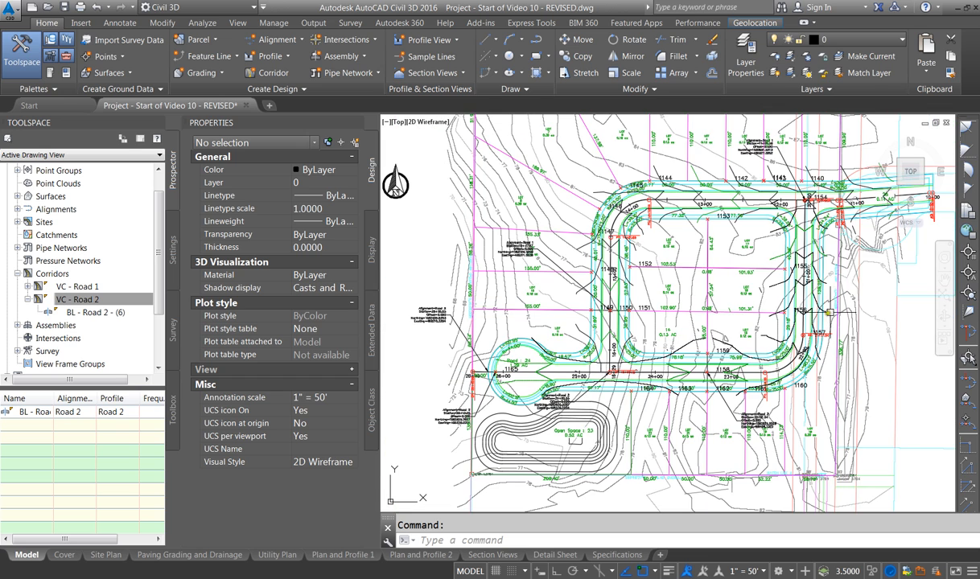
{"action": "scroll", "coordinate": [572, 344], "scroll_direction": "up", "scroll_amount": 4}
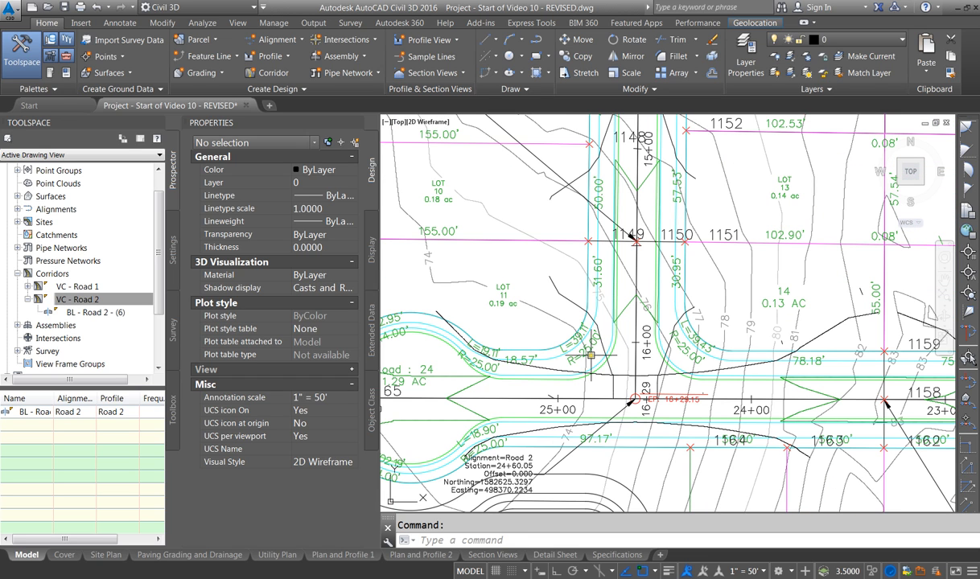
{"action": "left_click", "coordinate": [634, 239]}
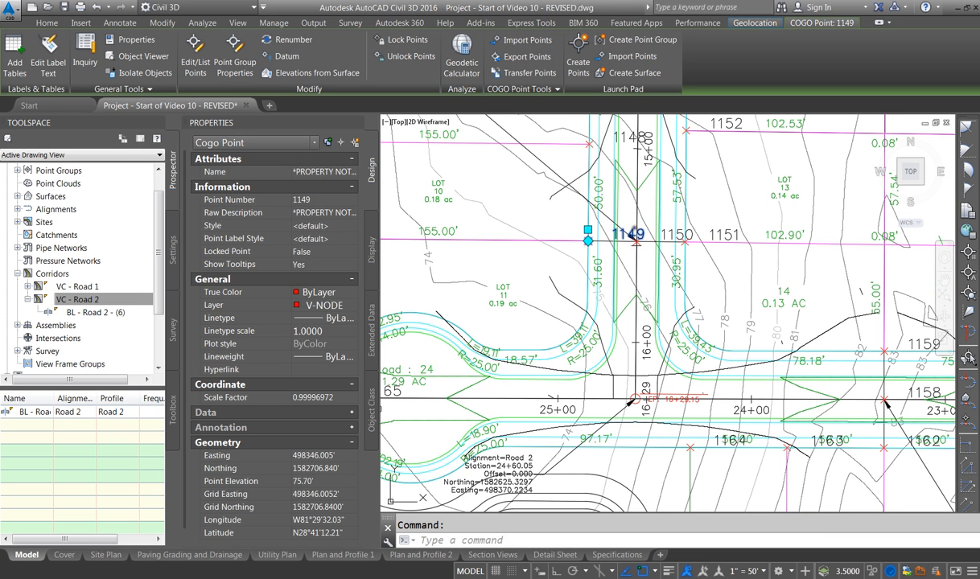
{"action": "right_click", "coordinate": [602, 205]}
{"action": "left_click", "coordinate": [644, 543]}
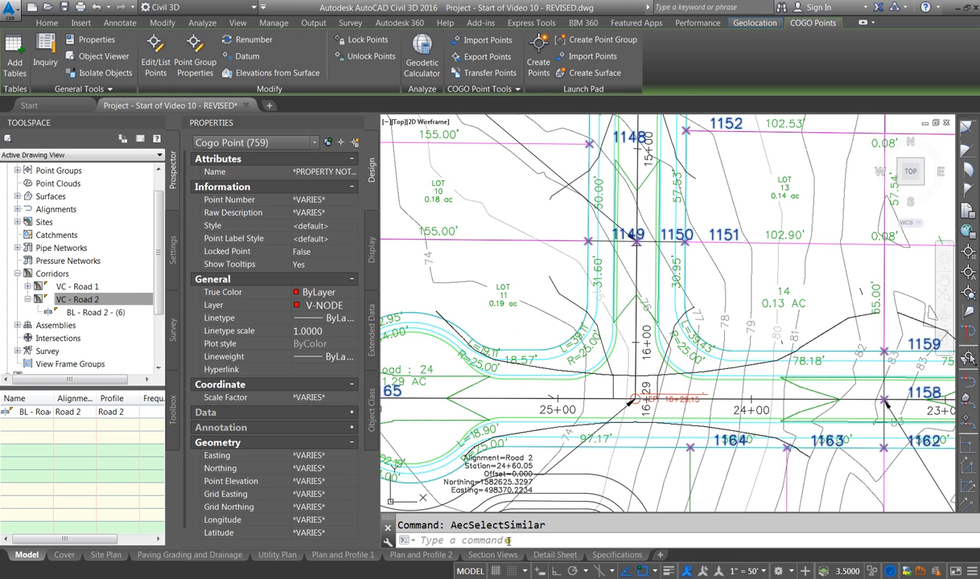
{"action": "scroll", "coordinate": [619, 364], "scroll_direction": "down", "scroll_amount": 6}
{"action": "scroll", "coordinate": [656, 321], "scroll_direction": "up", "scroll_amount": 4}
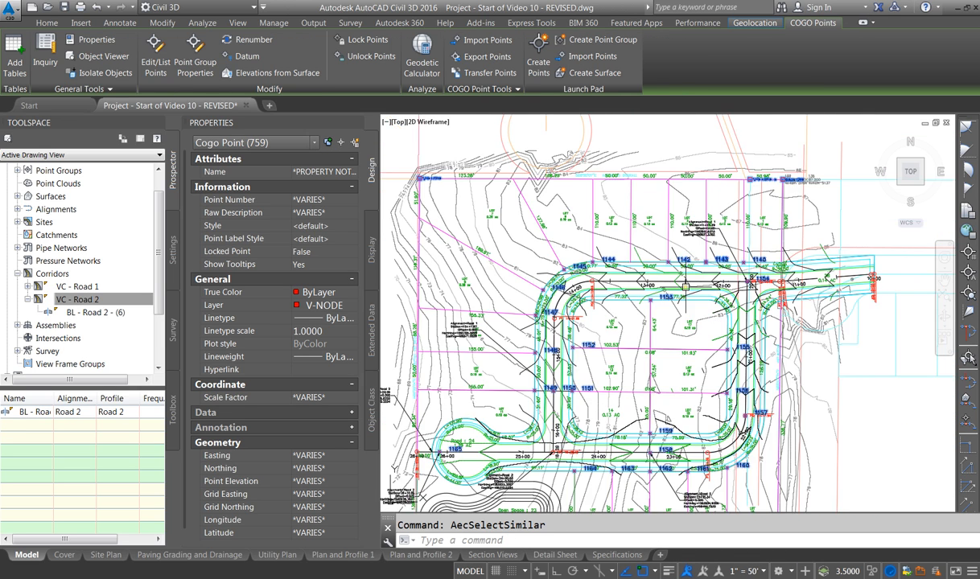
{"action": "scroll", "coordinate": [762, 170], "scroll_direction": "up", "scroll_amount": 4}
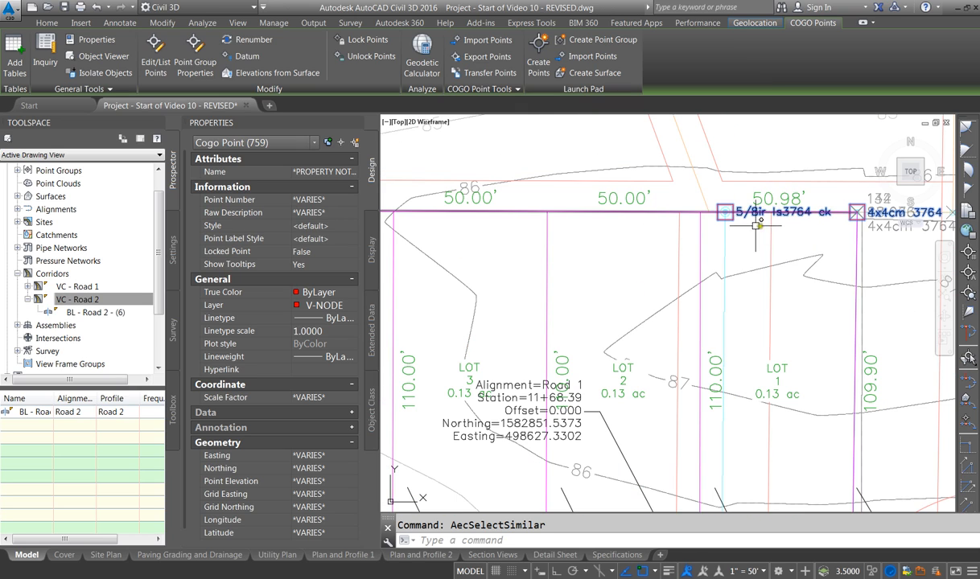
{"action": "scroll", "coordinate": [757, 226], "scroll_direction": "down", "scroll_amount": 5}
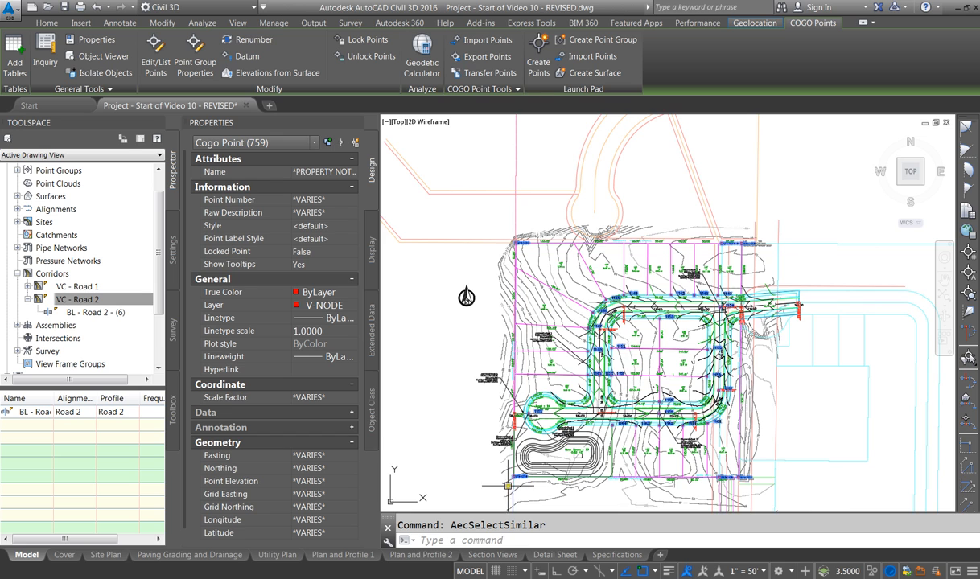
Step: Clear the select-similar selection and inspect the properties of the 5/8ir ls3764 point at the southwest boundary corner
{"action": "scroll", "coordinate": [503, 475], "scroll_direction": "up", "scroll_amount": 4}
{"action": "scroll", "coordinate": [496, 485], "scroll_direction": "down", "scroll_amount": 2}
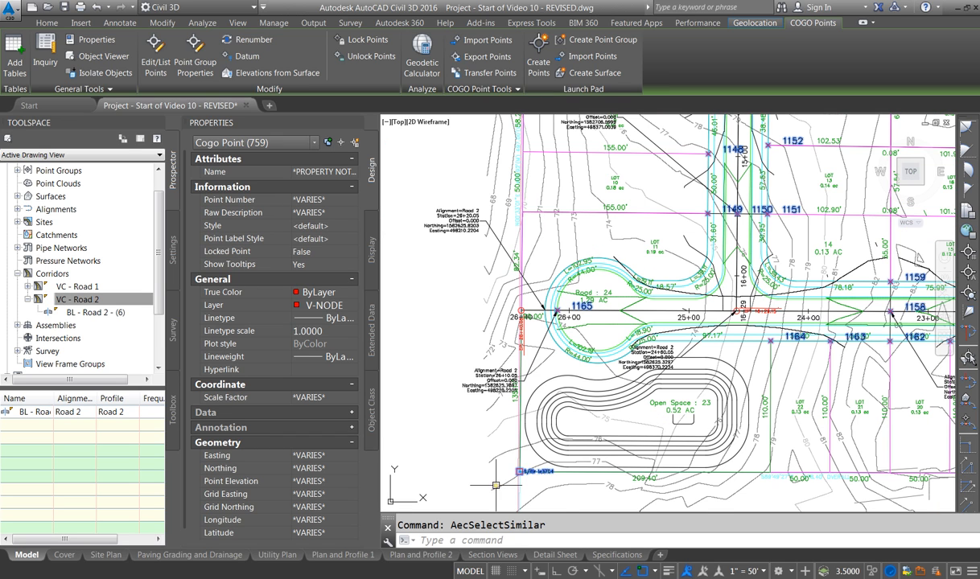
{"action": "left_click", "coordinate": [534, 472]}
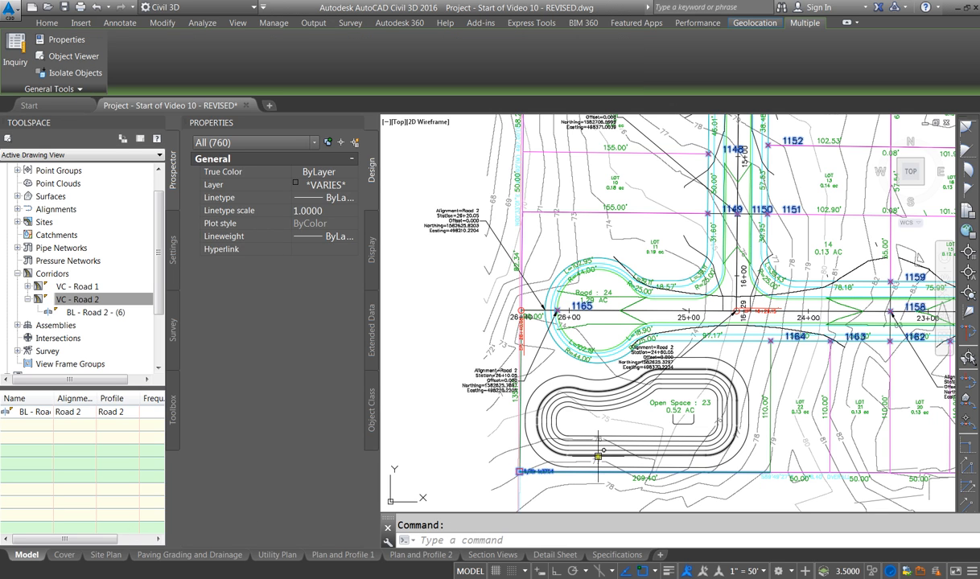
{"action": "key", "text": "Escape"}
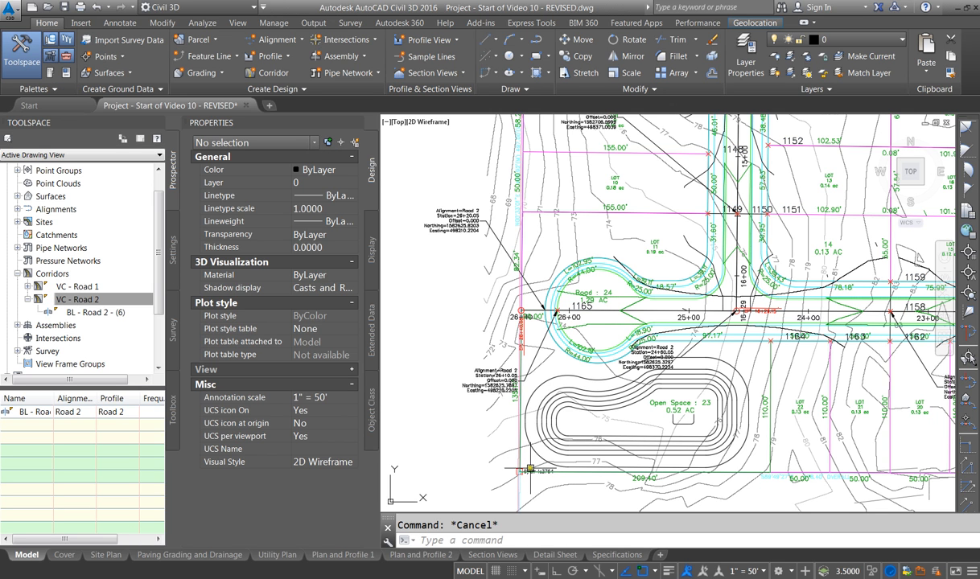
{"action": "left_click", "coordinate": [530, 468]}
{"action": "key", "text": "Escape"}
{"action": "scroll", "coordinate": [533, 475], "scroll_direction": "up", "scroll_amount": 6}
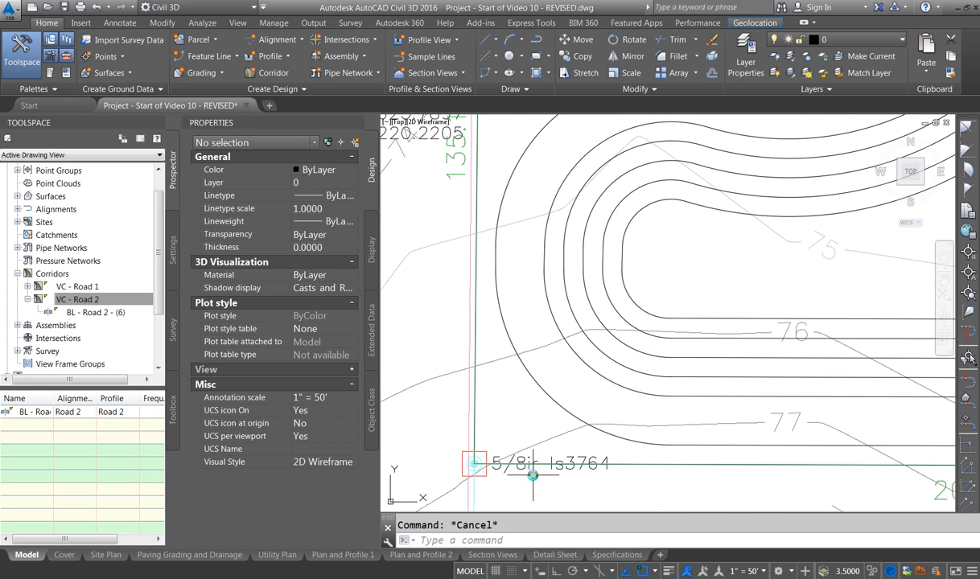
{"action": "left_click", "coordinate": [474, 463]}
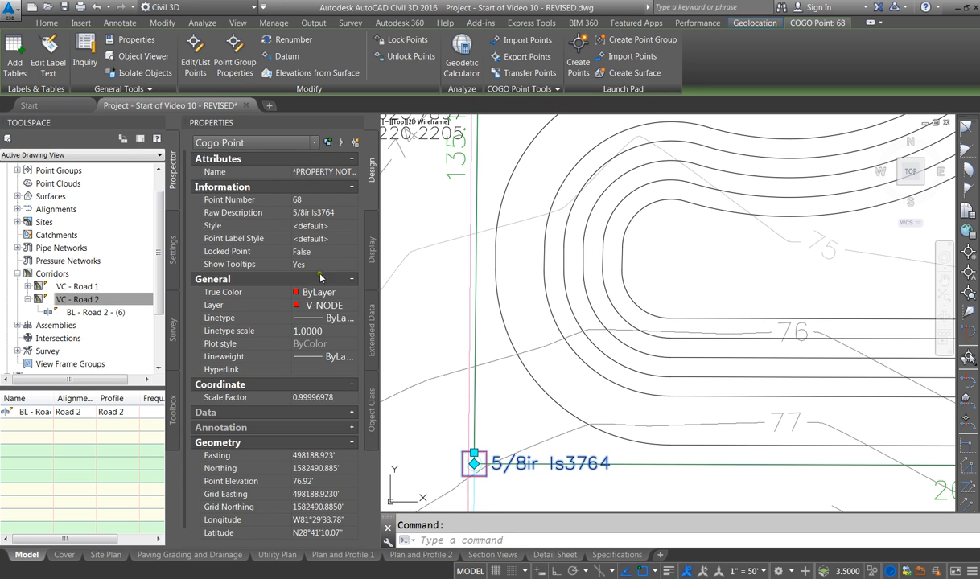
{"action": "scroll", "coordinate": [475, 296], "scroll_direction": "down", "scroll_amount": 6}
{"action": "key", "text": "Escape"}
{"action": "scroll", "coordinate": [692, 129], "scroll_direction": "down", "scroll_amount": 3}
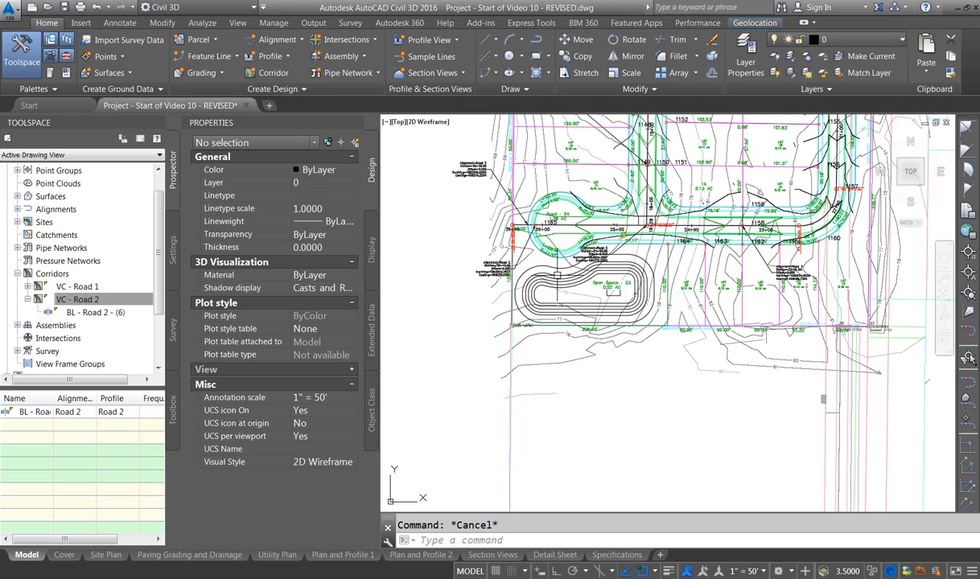
Step: Select point 1149 beside Road 1, then add cul-de-sac point 1165 and lot corner points 1164 and 1163 to the selection
{"action": "scroll", "coordinate": [684, 129], "scroll_direction": "up", "scroll_amount": 6}
{"action": "scroll", "coordinate": [659, 178], "scroll_direction": "up", "scroll_amount": 4}
{"action": "scroll", "coordinate": [527, 298], "scroll_direction": "down", "scroll_amount": 4}
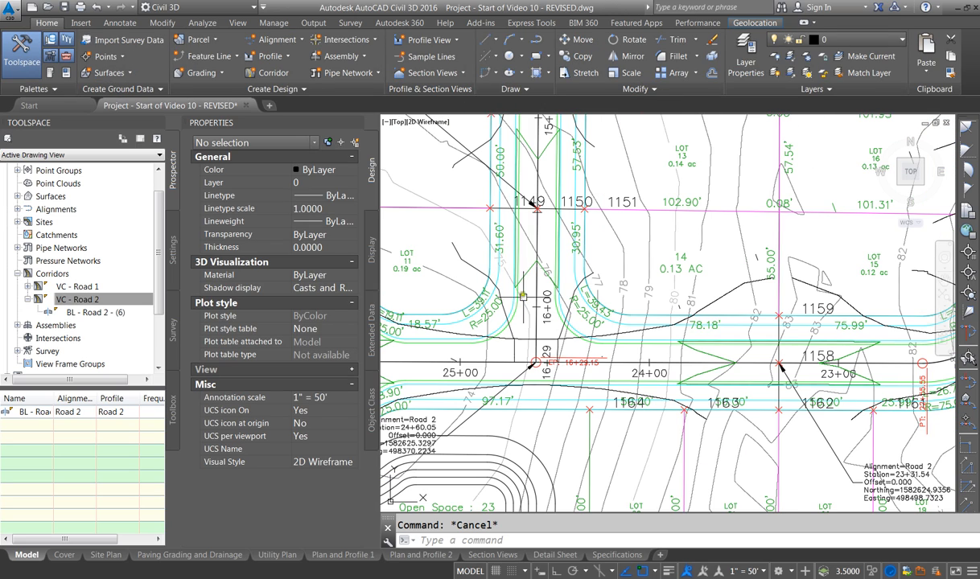
{"action": "left_click", "coordinate": [541, 200]}
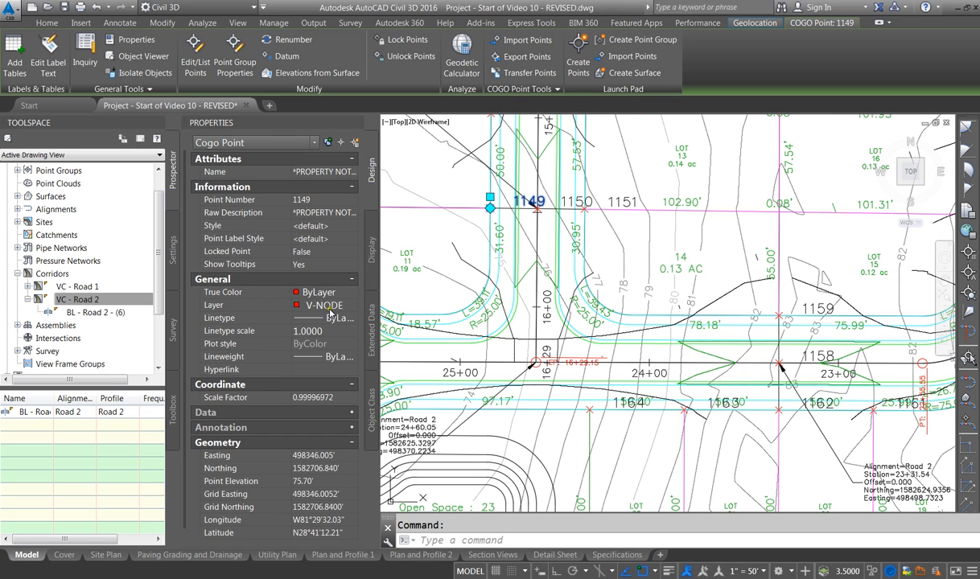
{"action": "scroll", "coordinate": [619, 239], "scroll_direction": "down", "scroll_amount": 1}
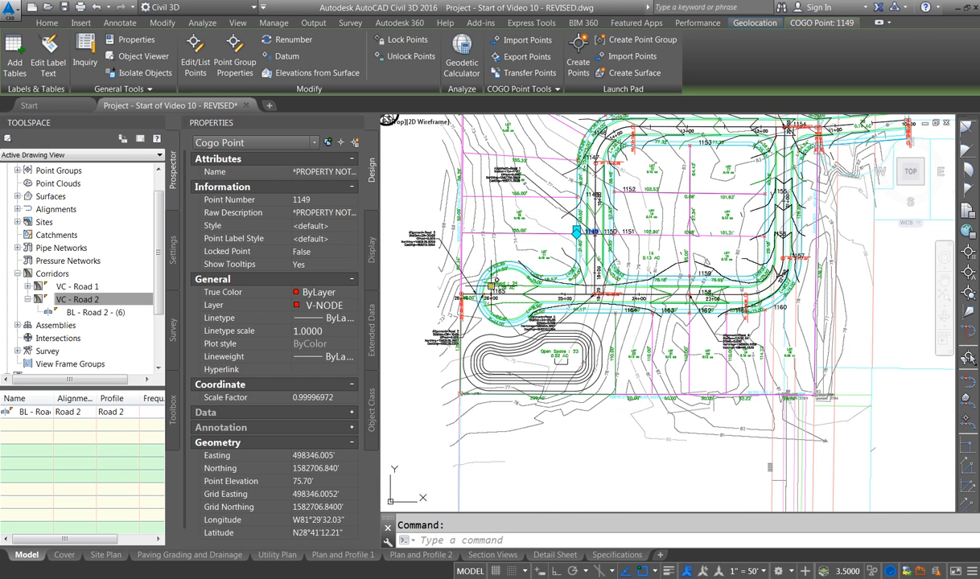
{"action": "scroll", "coordinate": [492, 285], "scroll_direction": "up", "scroll_amount": 3}
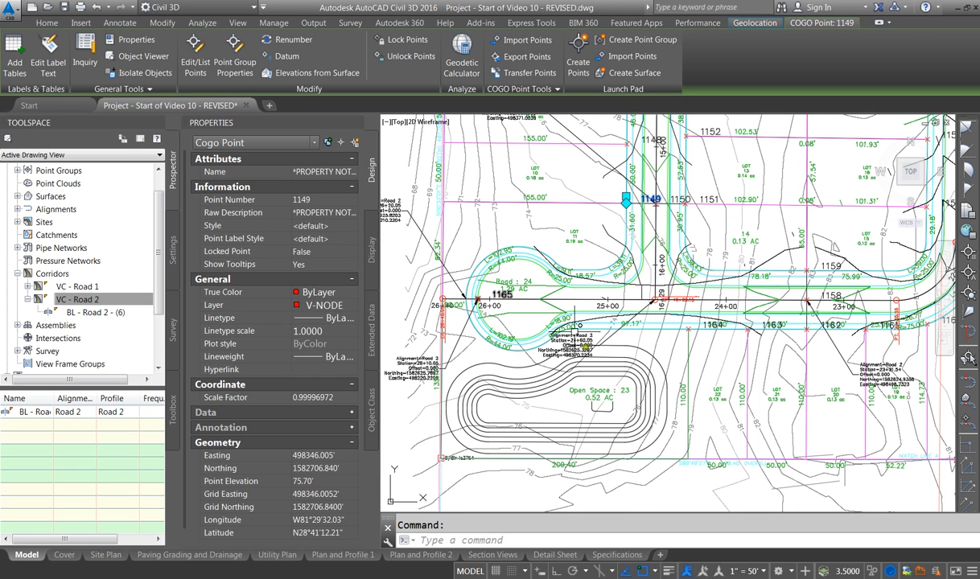
{"action": "scroll", "coordinate": [569, 321], "scroll_direction": "down", "scroll_amount": 2}
{"action": "scroll", "coordinate": [566, 277], "scroll_direction": "up", "scroll_amount": 4}
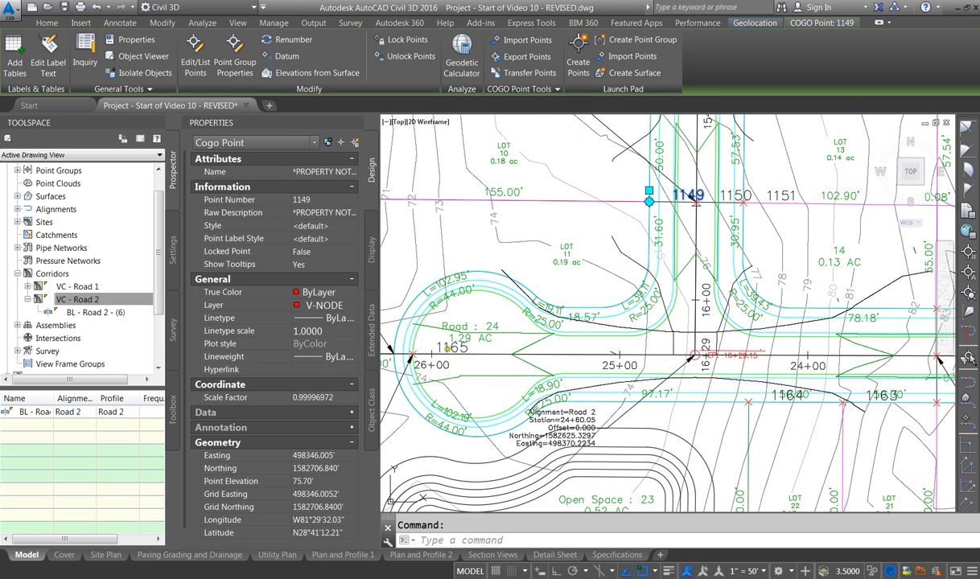
{"action": "left_click", "coordinate": [447, 347]}
{"action": "left_click", "coordinate": [750, 398]}
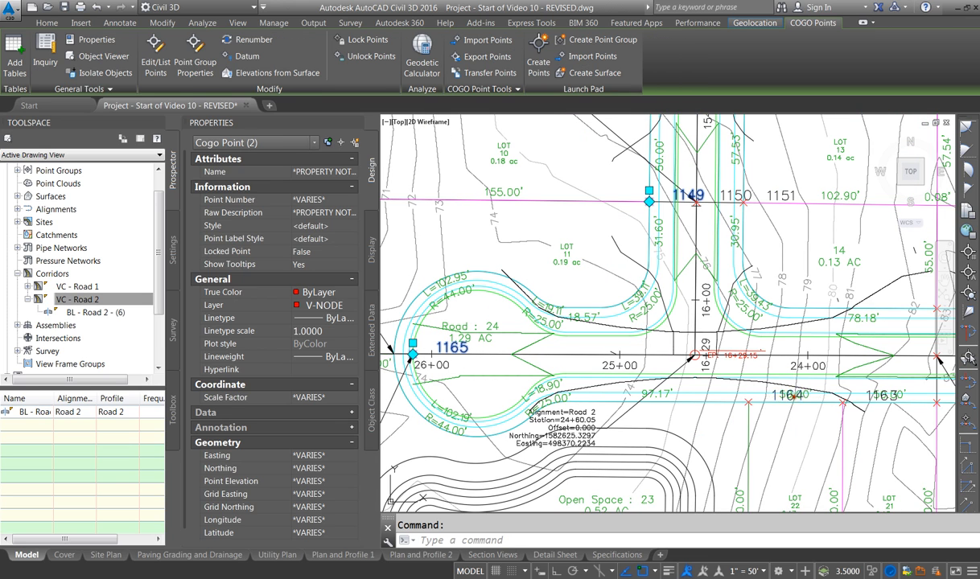
{"action": "left_click", "coordinate": [890, 397]}
Step: Add lot corner points 1162, 1161, 1159 and 1160 along Road 2 to the selection
{"action": "scroll", "coordinate": [482, 360], "scroll_direction": "down", "scroll_amount": 2}
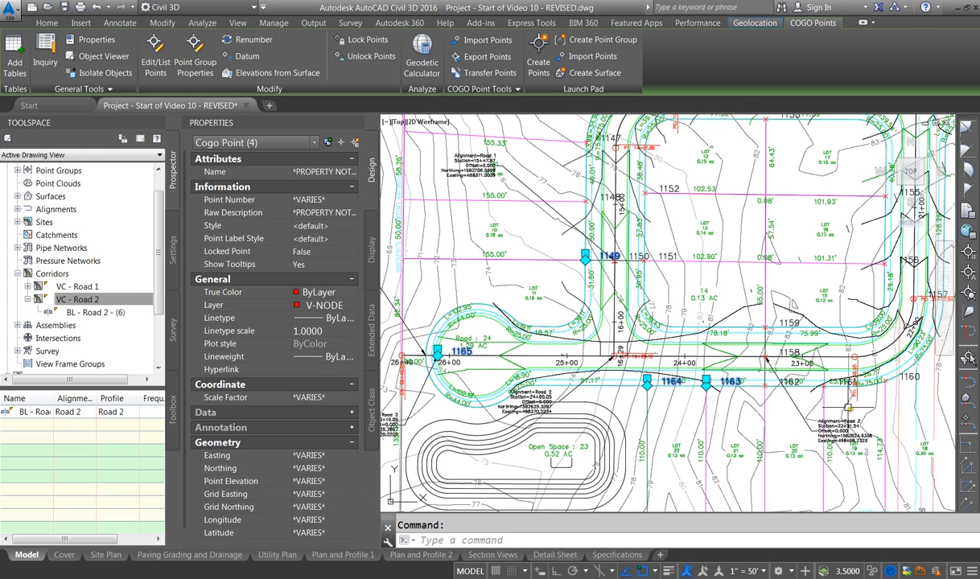
{"action": "left_click", "coordinate": [795, 382]}
{"action": "left_click", "coordinate": [823, 381]}
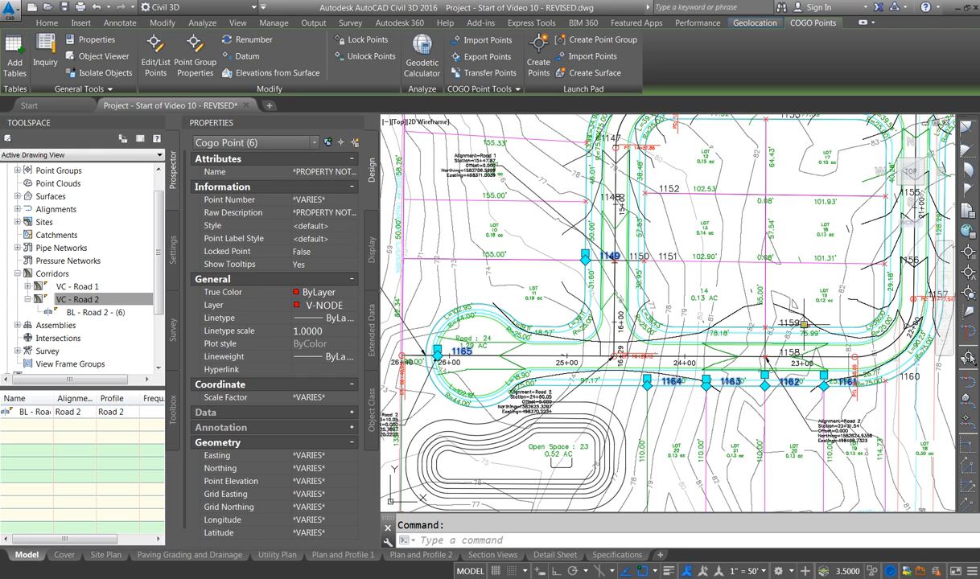
{"action": "left_click", "coordinate": [794, 321]}
{"action": "left_click", "coordinate": [885, 372]}
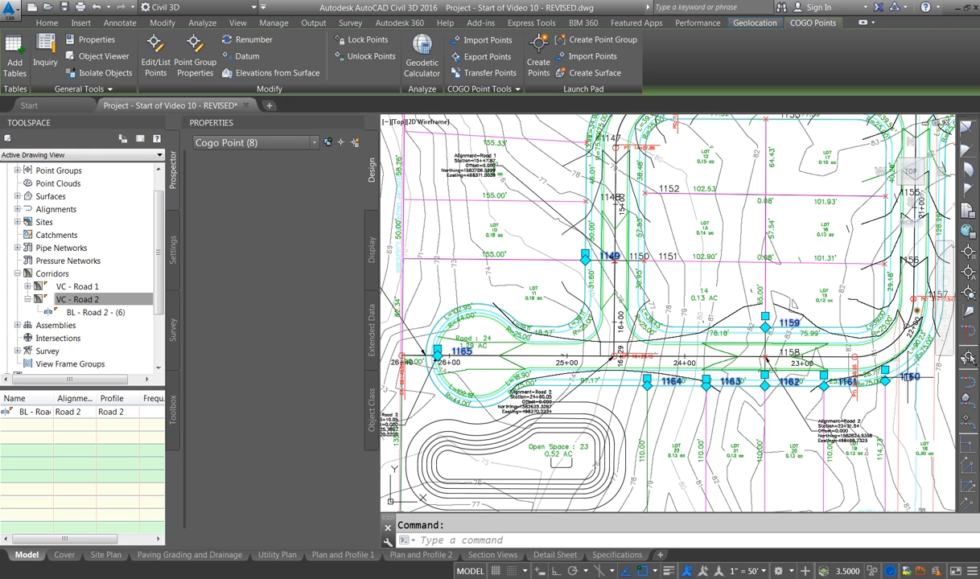
Step: Add points 1157, 1156 and 1155 along the eastern leg of Road 2 to the selection
{"action": "scroll", "coordinate": [748, 326], "scroll_direction": "down", "scroll_amount": 2}
{"action": "scroll", "coordinate": [852, 301], "scroll_direction": "up", "scroll_amount": 4}
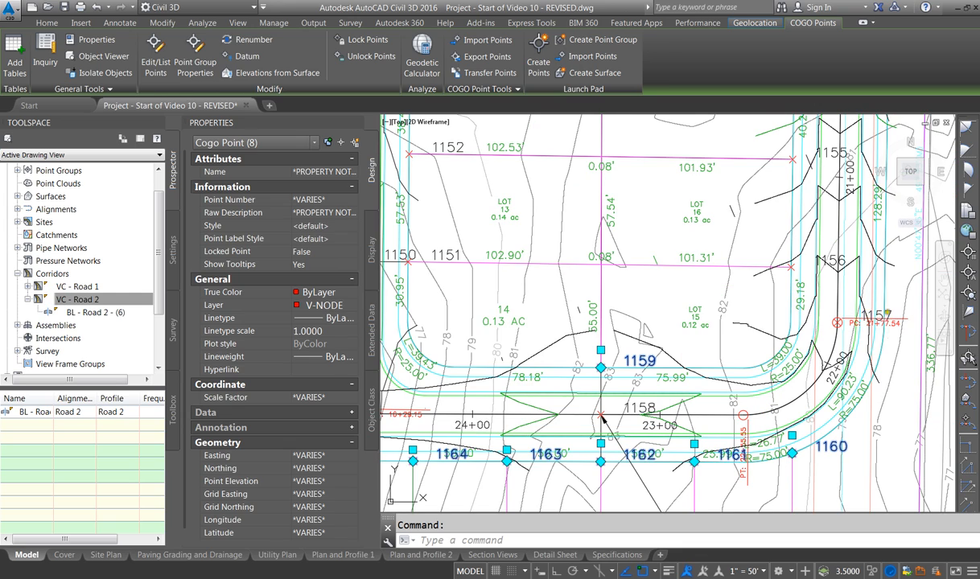
{"action": "left_click", "coordinate": [888, 311]}
{"action": "left_click", "coordinate": [791, 262]}
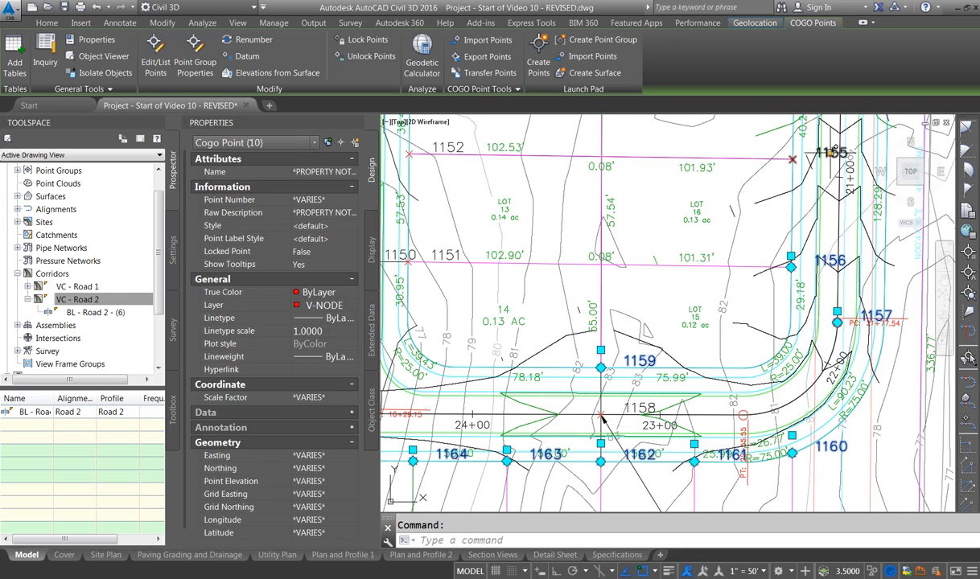
{"action": "left_click", "coordinate": [792, 153]}
Step: Add points 1140, 1154, 1143 and 1142 around the northern Road 1 intersection to the selection
{"action": "scroll", "coordinate": [732, 342], "scroll_direction": "down", "scroll_amount": 2}
{"action": "scroll", "coordinate": [758, 238], "scroll_direction": "down", "scroll_amount": 3}
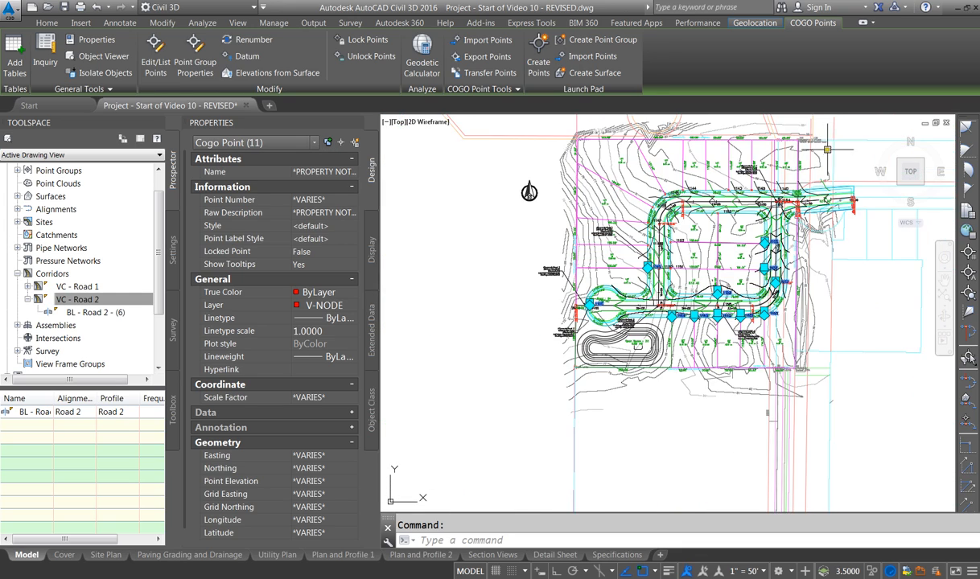
{"action": "scroll", "coordinate": [823, 158], "scroll_direction": "up", "scroll_amount": 5}
{"action": "left_click", "coordinate": [617, 300]}
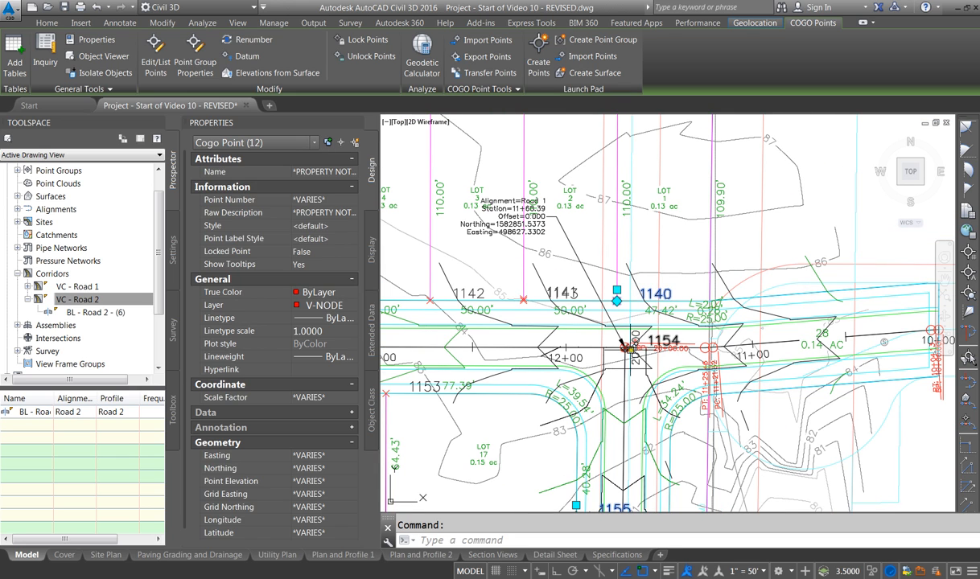
{"action": "left_click", "coordinate": [624, 346]}
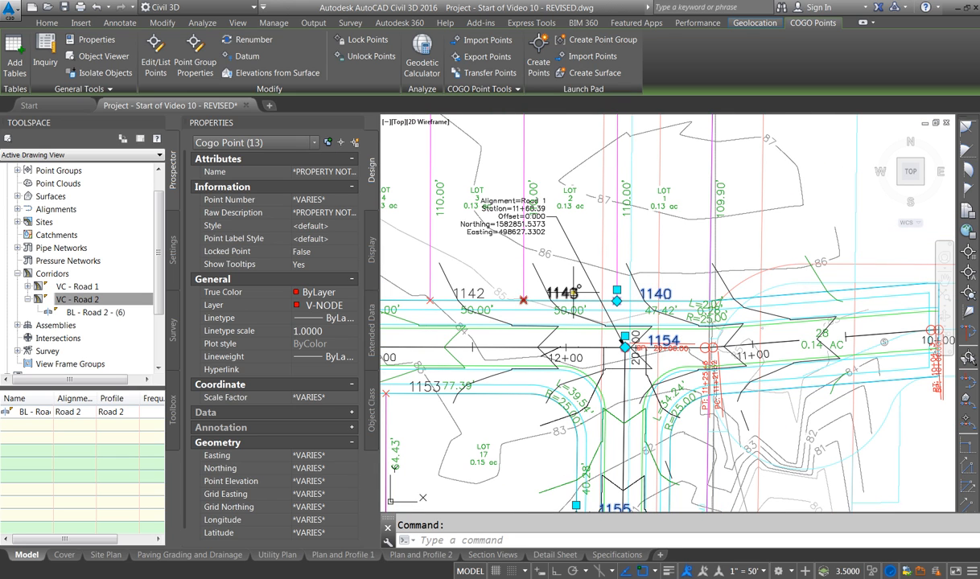
{"action": "left_click", "coordinate": [563, 293]}
{"action": "left_click", "coordinate": [453, 276]}
Step: Add points 1153, 1144, 1146, 1145 and 1147 along Road 1 and its northwest curve to the selection
{"action": "scroll", "coordinate": [756, 294], "scroll_direction": "down", "scroll_amount": 2}
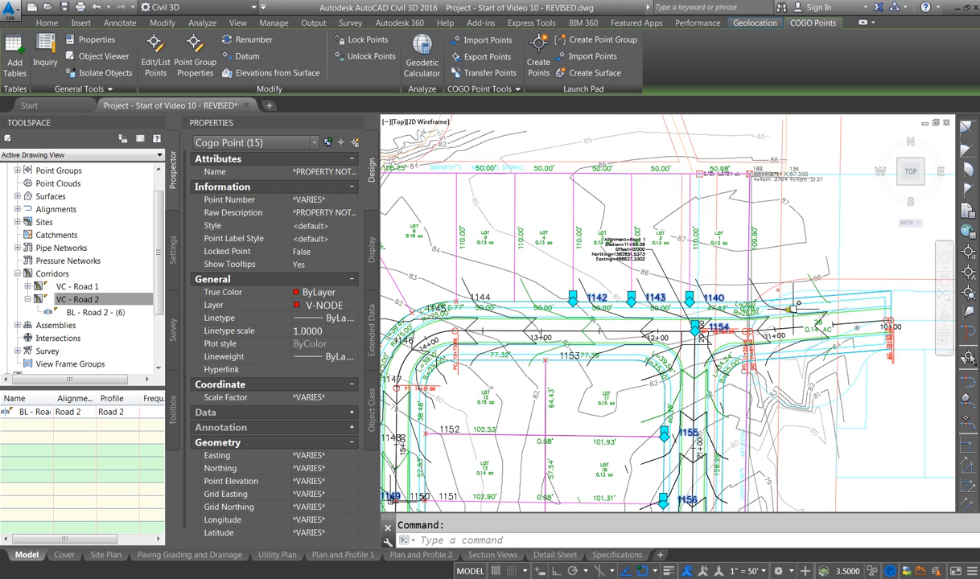
{"action": "scroll", "coordinate": [518, 364], "scroll_direction": "up", "scroll_amount": 3}
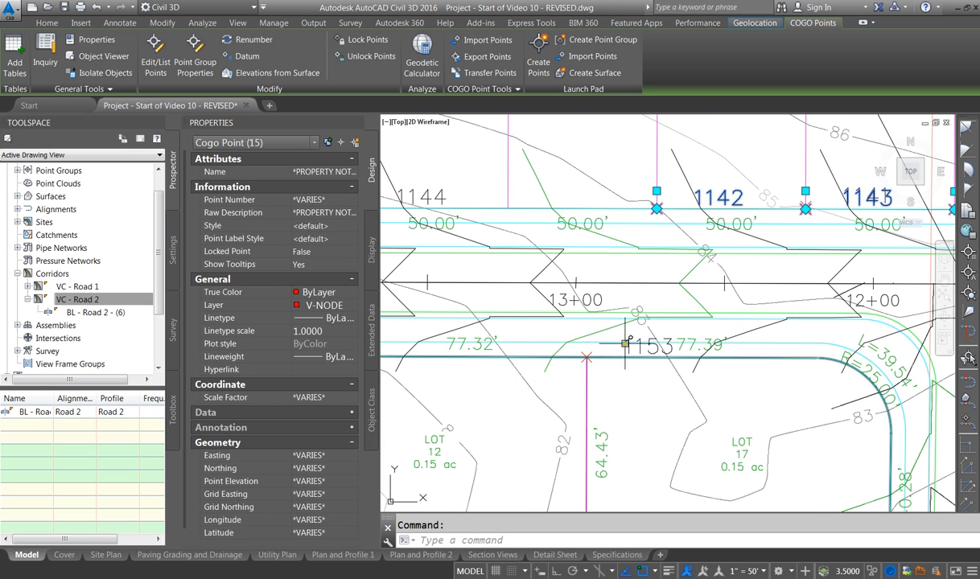
{"action": "left_click", "coordinate": [634, 348]}
{"action": "scroll", "coordinate": [651, 264], "scroll_direction": "down", "scroll_amount": 2}
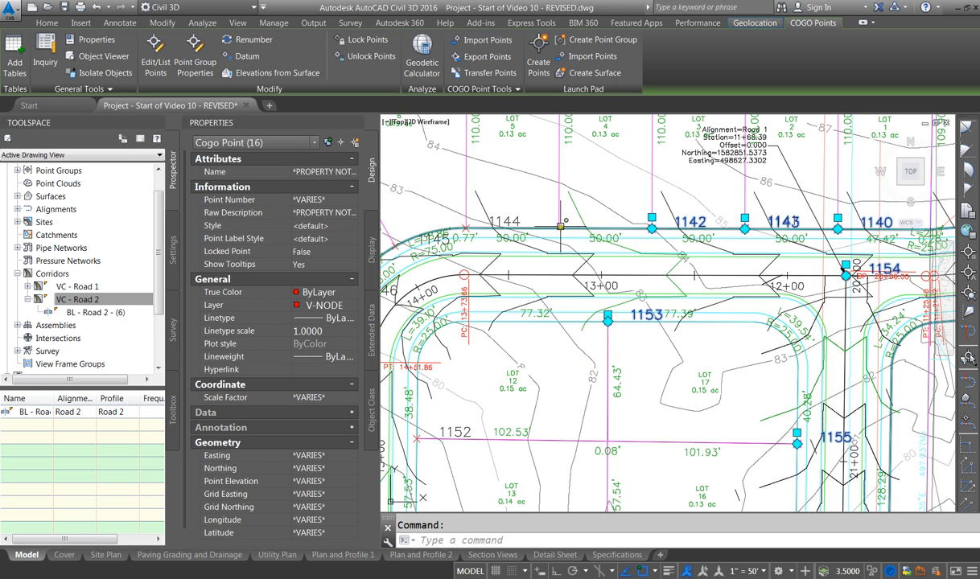
{"action": "left_click", "coordinate": [499, 218]}
{"action": "scroll", "coordinate": [529, 285], "scroll_direction": "down", "scroll_amount": 2}
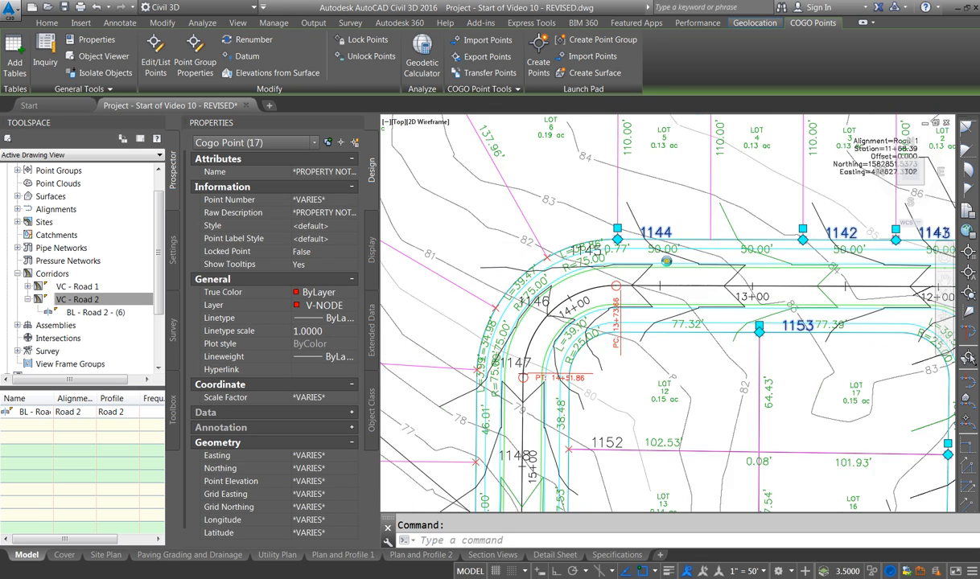
{"action": "scroll", "coordinate": [579, 275], "scroll_direction": "up", "scroll_amount": 3}
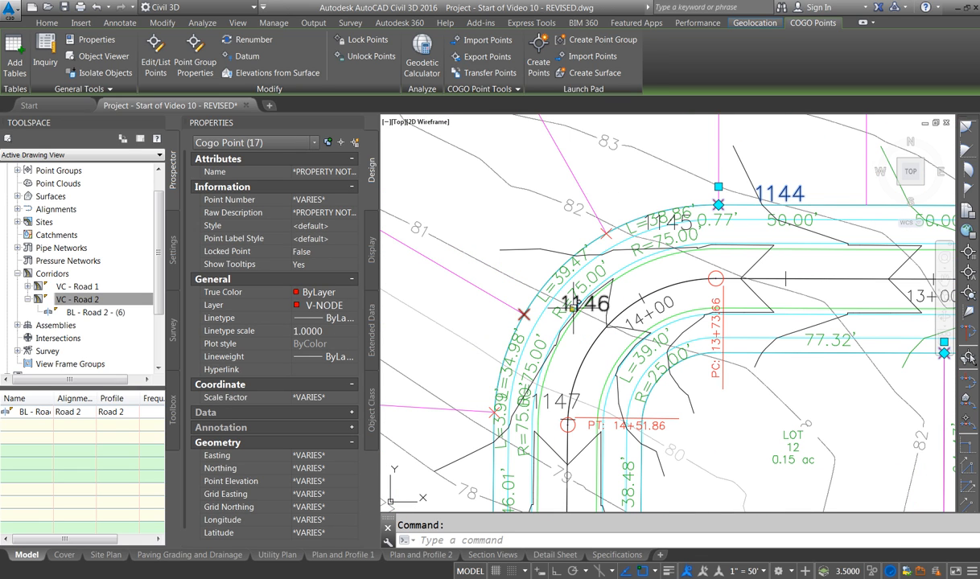
{"action": "left_click", "coordinate": [524, 314]}
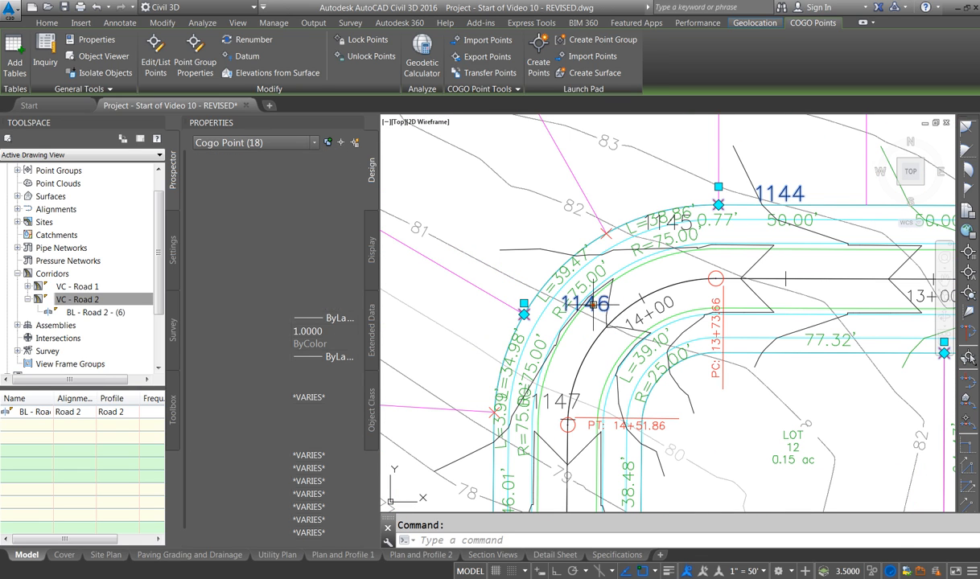
{"action": "left_click", "coordinate": [676, 214]}
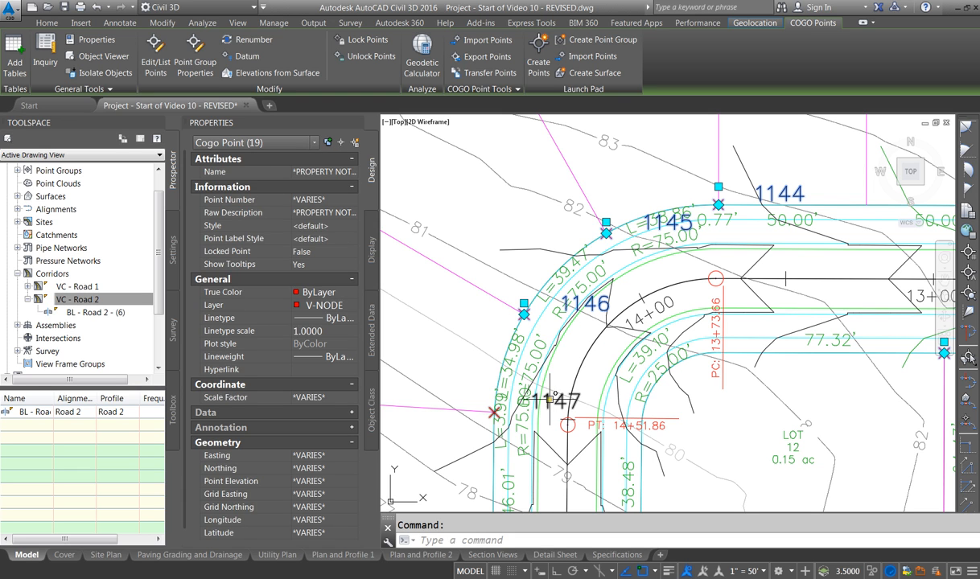
{"action": "left_click", "coordinate": [494, 410]}
Step: Add points 1148, 1150, 1151 and 1152 on the western leg of Road 1 to the selection
{"action": "scroll", "coordinate": [596, 207], "scroll_direction": "down", "scroll_amount": 3}
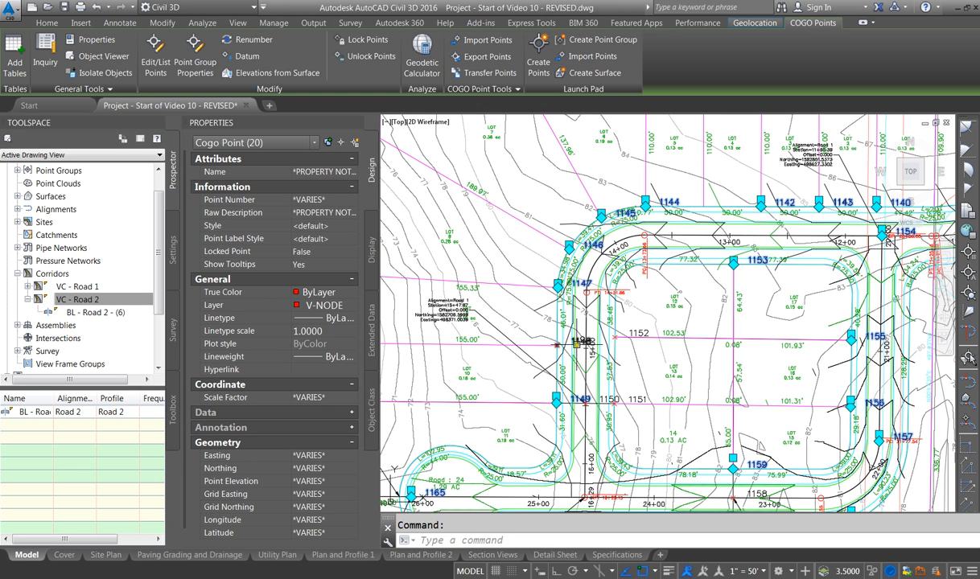
{"action": "left_click", "coordinate": [548, 327]}
{"action": "scroll", "coordinate": [620, 400], "scroll_direction": "up", "scroll_amount": 4}
{"action": "left_click", "coordinate": [448, 410]}
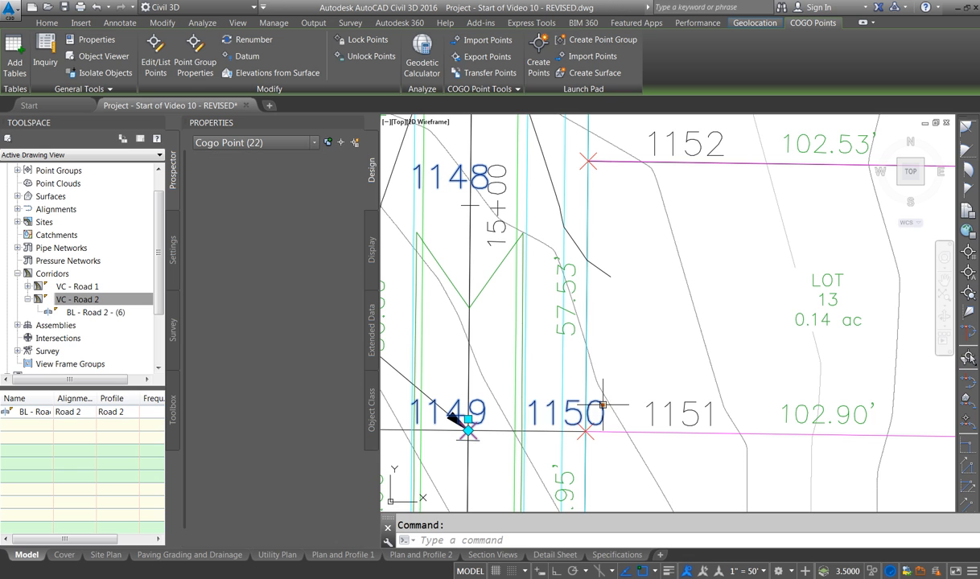
{"action": "left_click", "coordinate": [575, 406]}
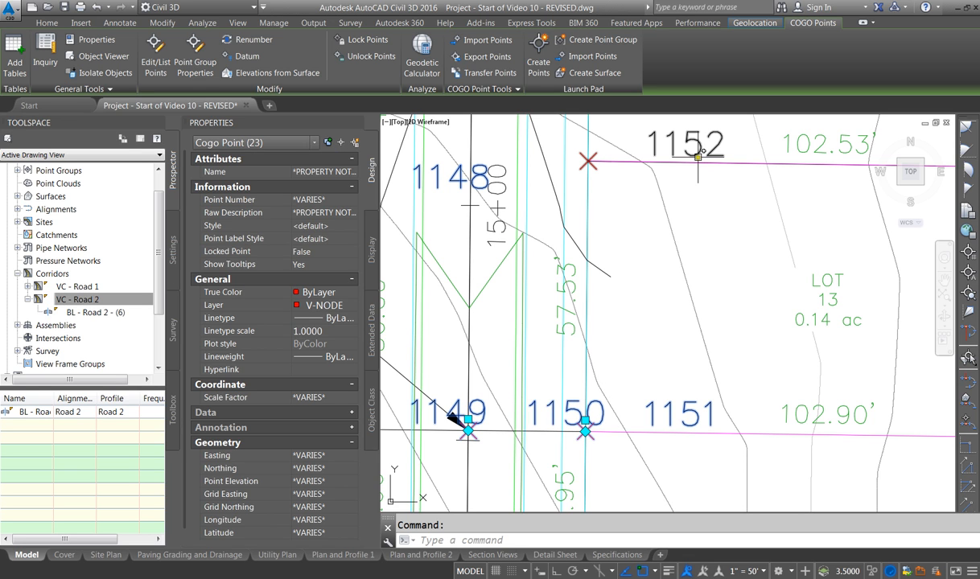
{"action": "left_click", "coordinate": [589, 162]}
{"action": "scroll", "coordinate": [553, 340], "scroll_direction": "down", "scroll_amount": 3}
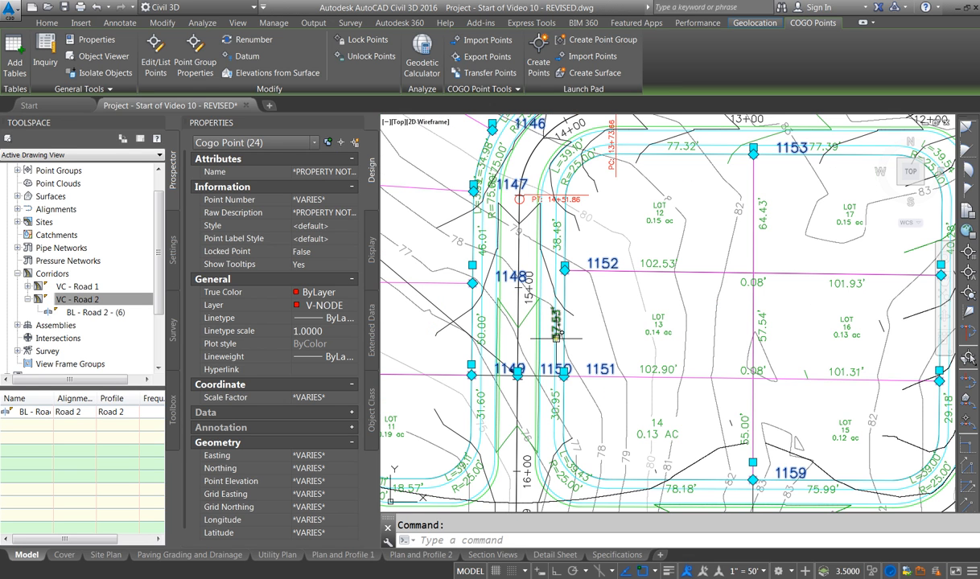
{"action": "scroll", "coordinate": [483, 297], "scroll_direction": "down", "scroll_amount": 1}
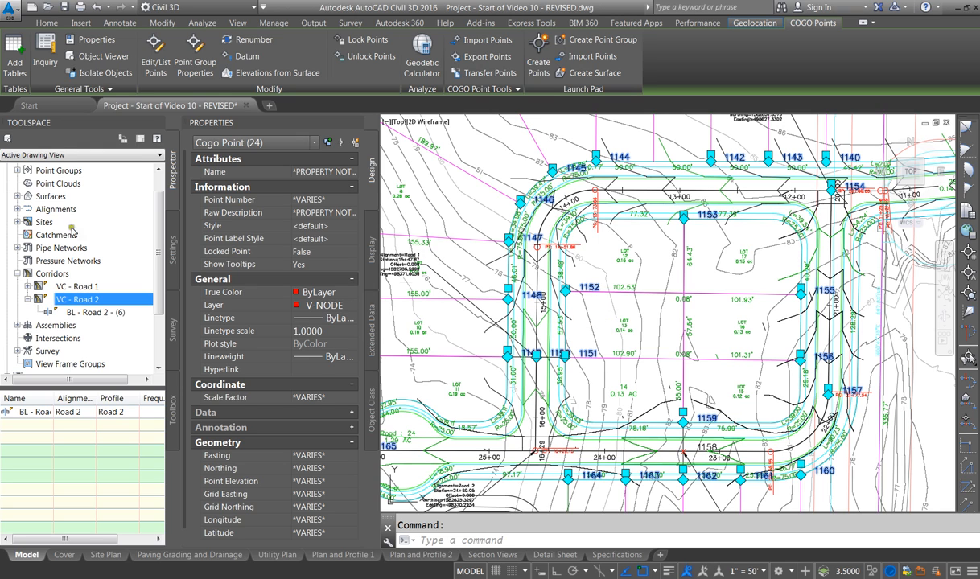
Step: Set the point style of the selected COGO points to Spot Grade
{"action": "left_click", "coordinate": [321, 227]}
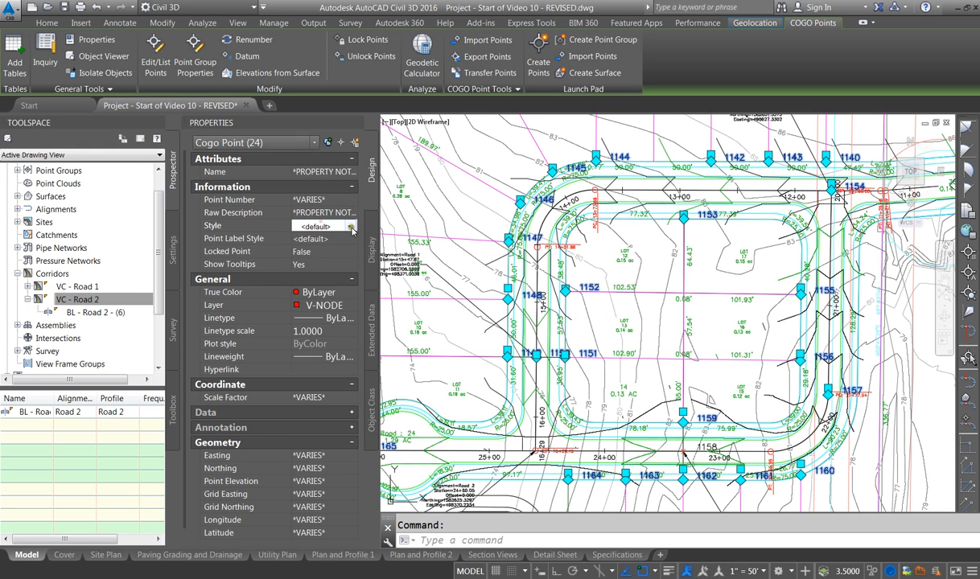
{"action": "left_click", "coordinate": [351, 227]}
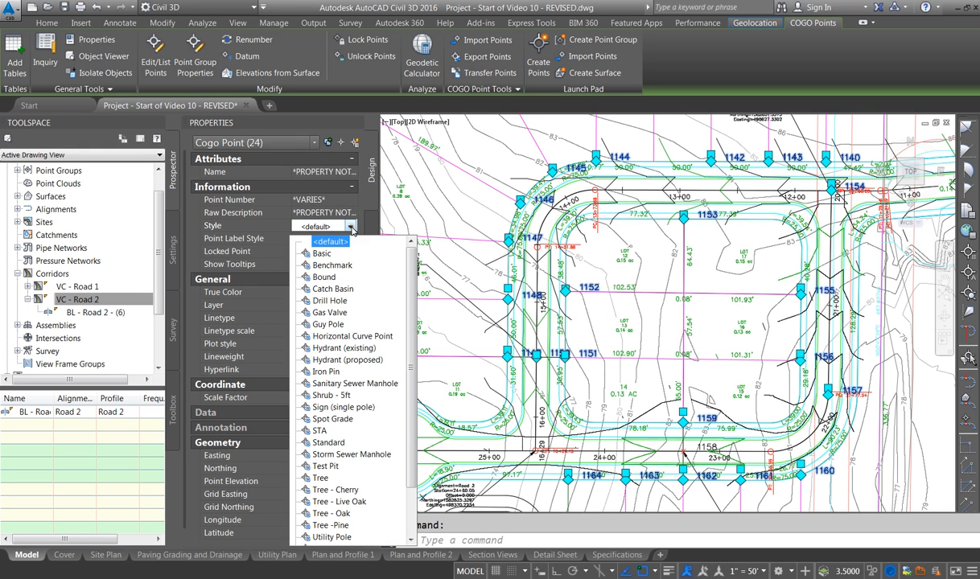
{"action": "left_click", "coordinate": [333, 419]}
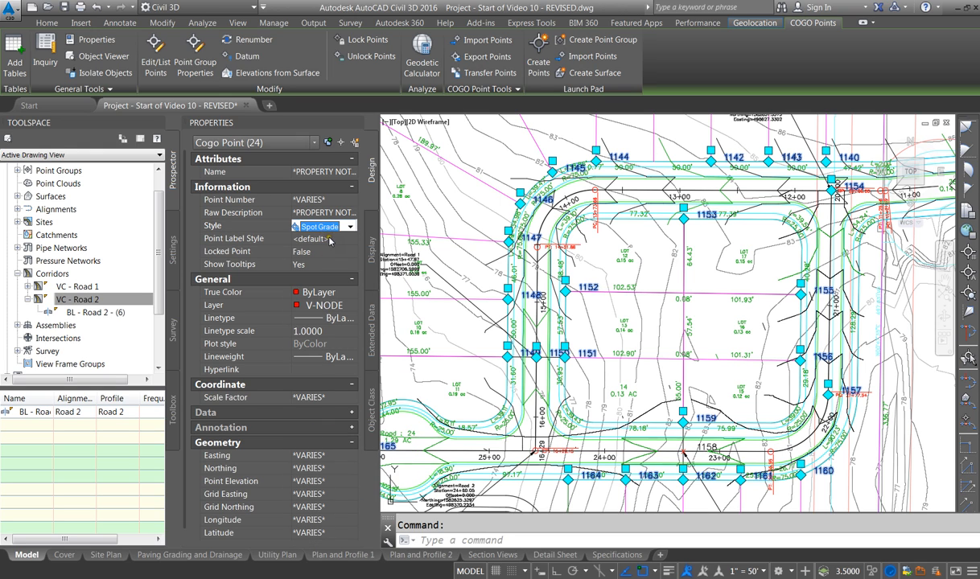
Step: Set the point label style of the selected COGO points to Elevation Only and clear the selection
{"action": "left_click", "coordinate": [329, 240]}
{"action": "left_click", "coordinate": [350, 240]}
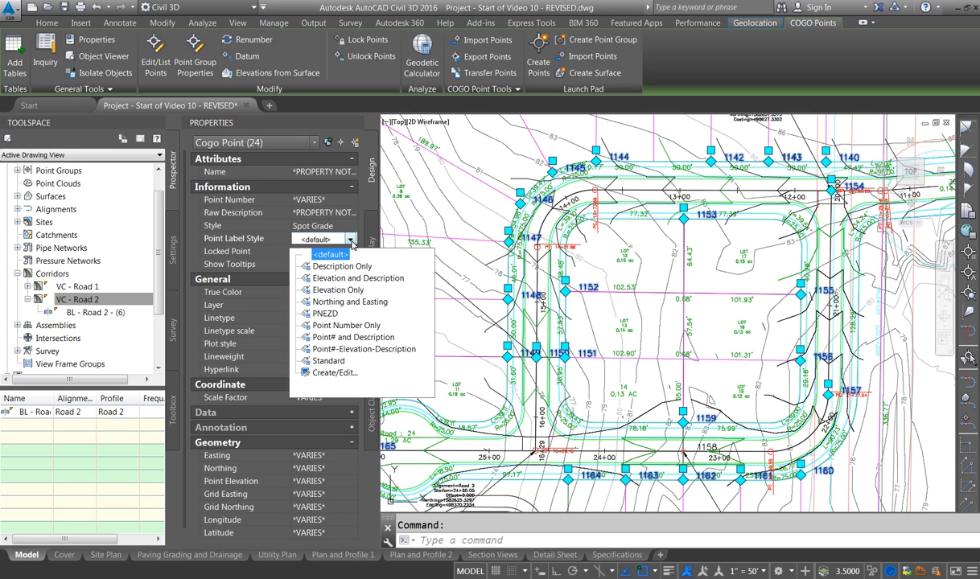
{"action": "left_click", "coordinate": [338, 290]}
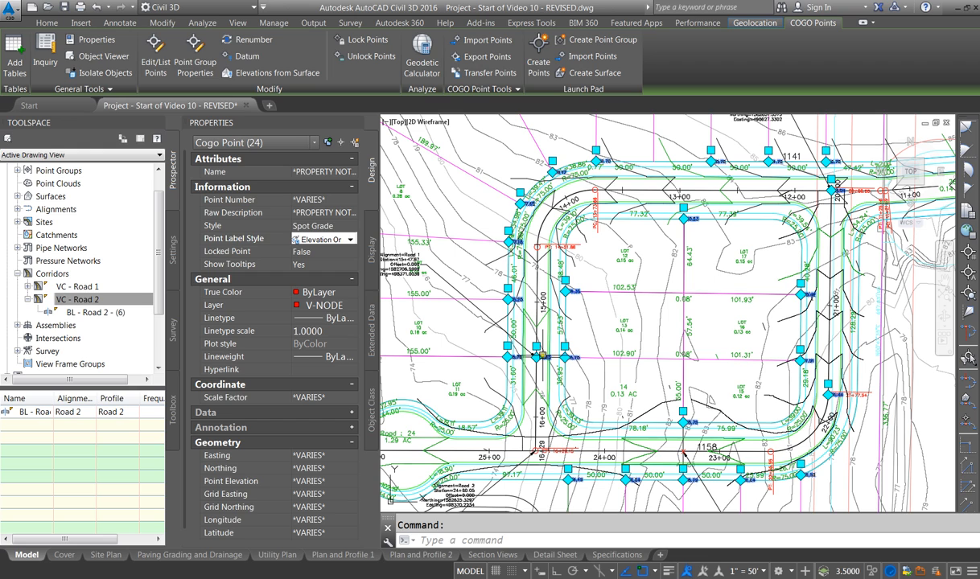
{"action": "key", "text": "Escape"}
Step: Delete the duplicate COGO point 1141 at the corner between Lots 2 and 3 on the north side of Road 1
{"action": "scroll", "coordinate": [527, 339], "scroll_direction": "up", "scroll_amount": 4}
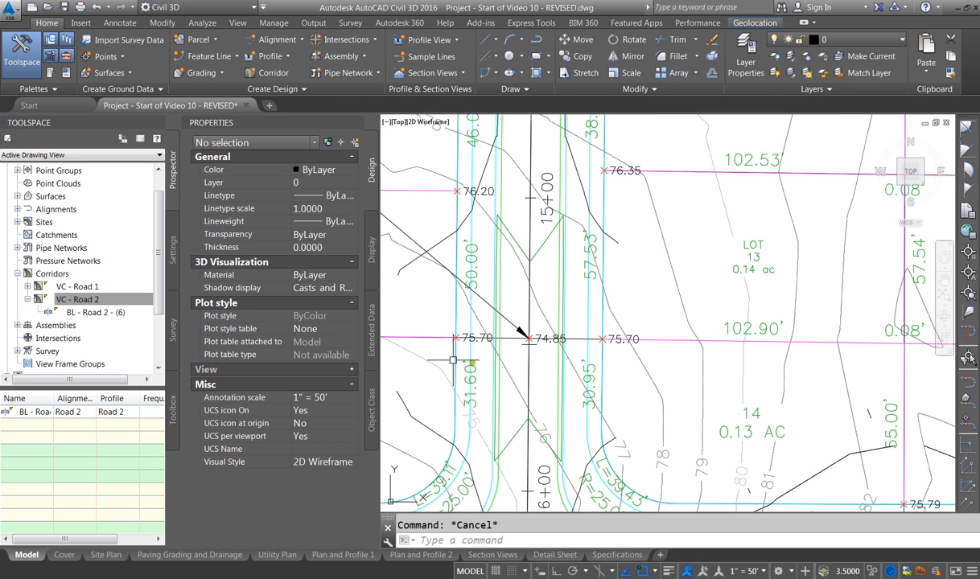
{"action": "scroll", "coordinate": [457, 342], "scroll_direction": "down", "scroll_amount": 2}
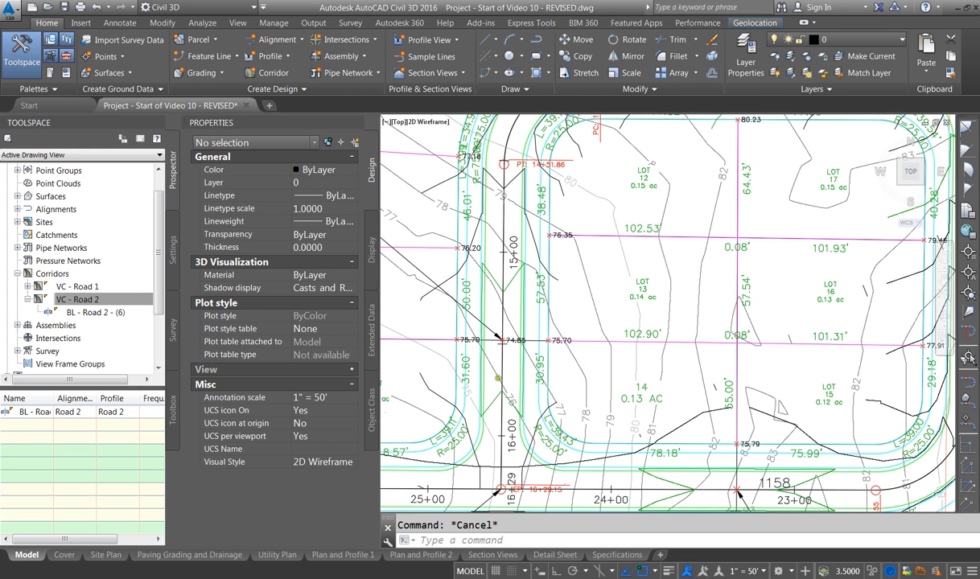
{"action": "scroll", "coordinate": [498, 379], "scroll_direction": "down", "scroll_amount": 3}
{"action": "scroll", "coordinate": [589, 176], "scroll_direction": "up", "scroll_amount": 7}
{"action": "scroll", "coordinate": [579, 302], "scroll_direction": "down", "scroll_amount": 4}
{"action": "scroll", "coordinate": [720, 238], "scroll_direction": "up", "scroll_amount": 6}
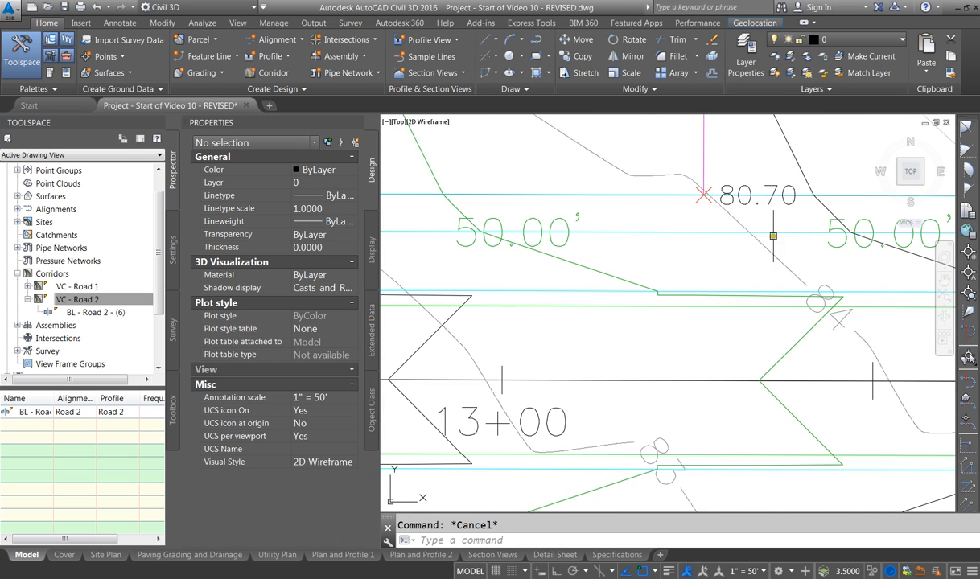
{"action": "scroll", "coordinate": [774, 235], "scroll_direction": "down", "scroll_amount": 3}
{"action": "left_click", "coordinate": [783, 223]}
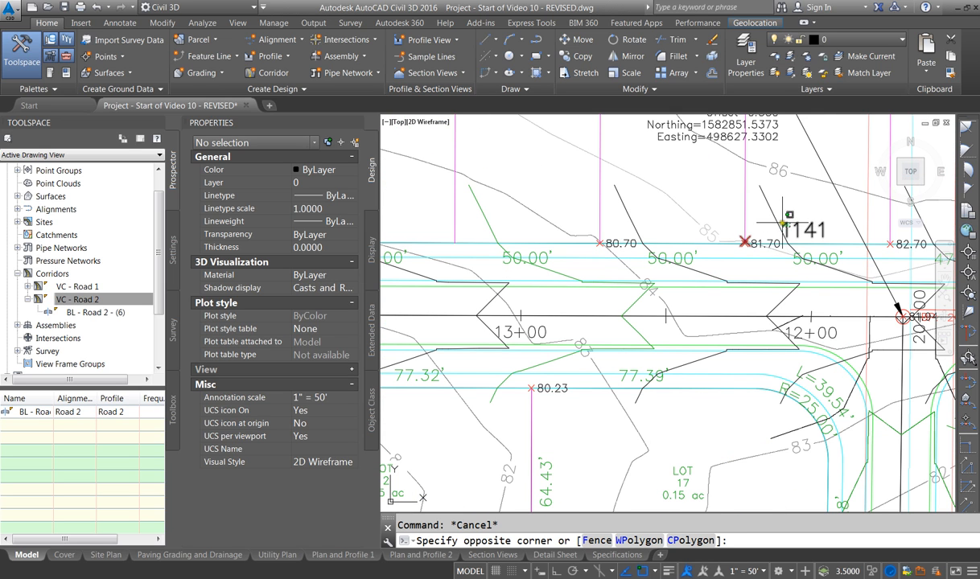
{"action": "left_click", "coordinate": [798, 215]}
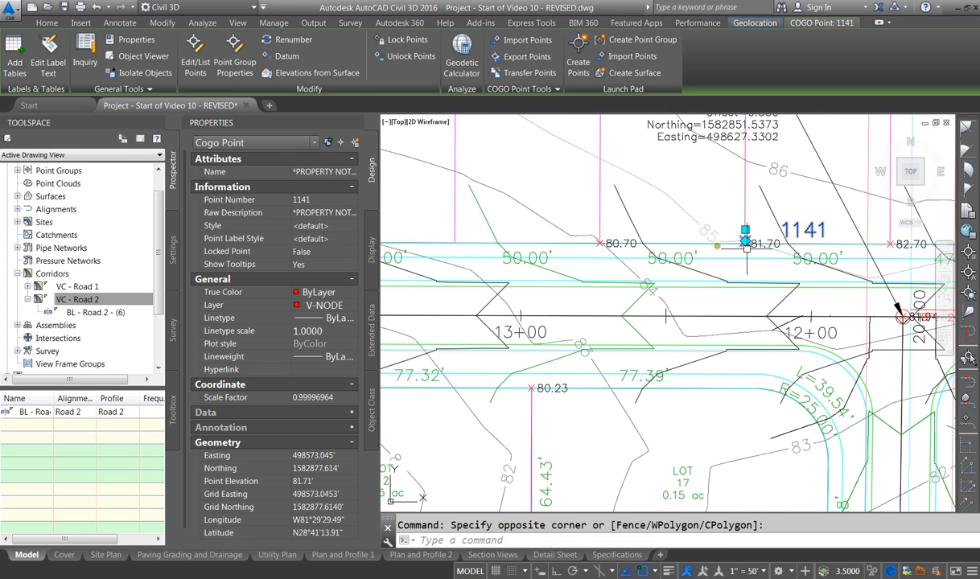
{"action": "scroll", "coordinate": [747, 248], "scroll_direction": "down", "scroll_amount": 3}
{"action": "scroll", "coordinate": [805, 228], "scroll_direction": "up", "scroll_amount": 5}
{"action": "key", "text": "Delete"}
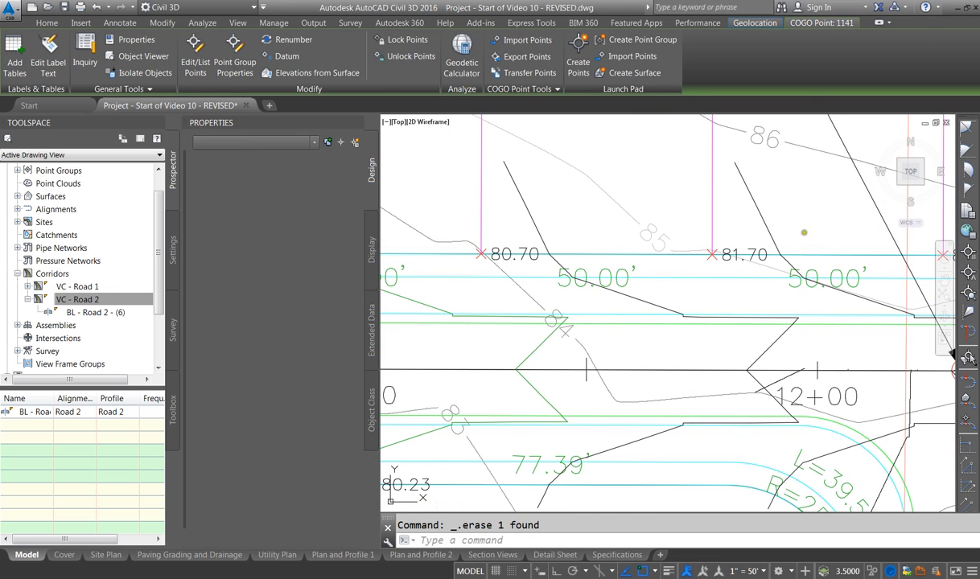
Step: Create a random surface point from VC - Road 1 Surface - (6) at the road-side corner between Lots 4 and 5
{"action": "scroll", "coordinate": [728, 242], "scroll_direction": "down", "scroll_amount": 3}
{"action": "scroll", "coordinate": [614, 233], "scroll_direction": "up", "scroll_amount": 2}
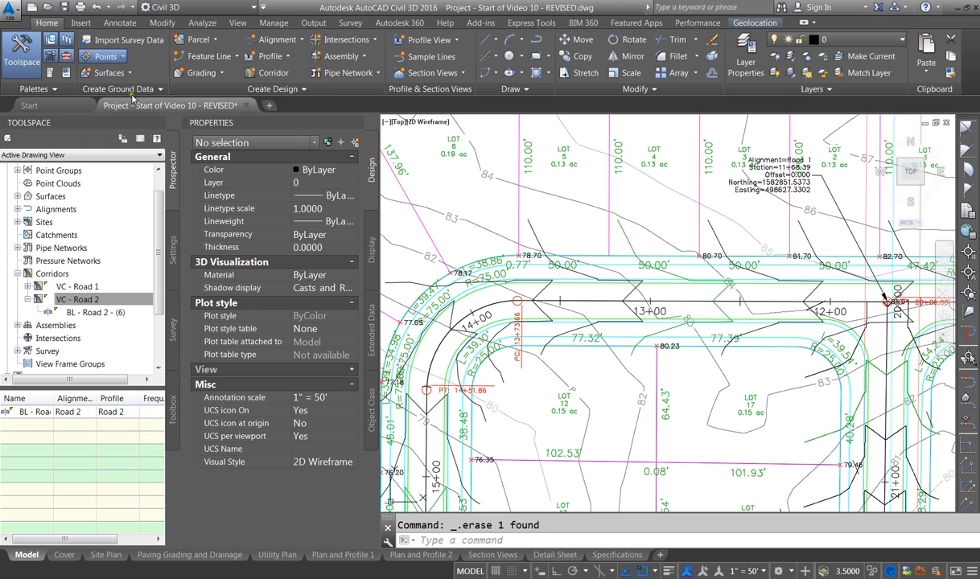
{"action": "left_click", "coordinate": [234, 143]}
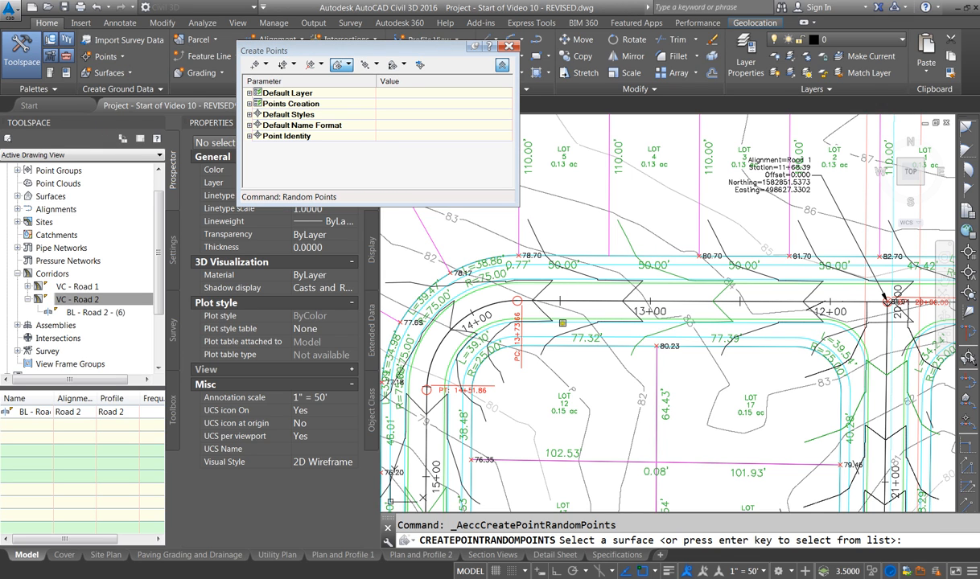
{"action": "key", "text": "Return"}
{"action": "left_click", "coordinate": [387, 251]}
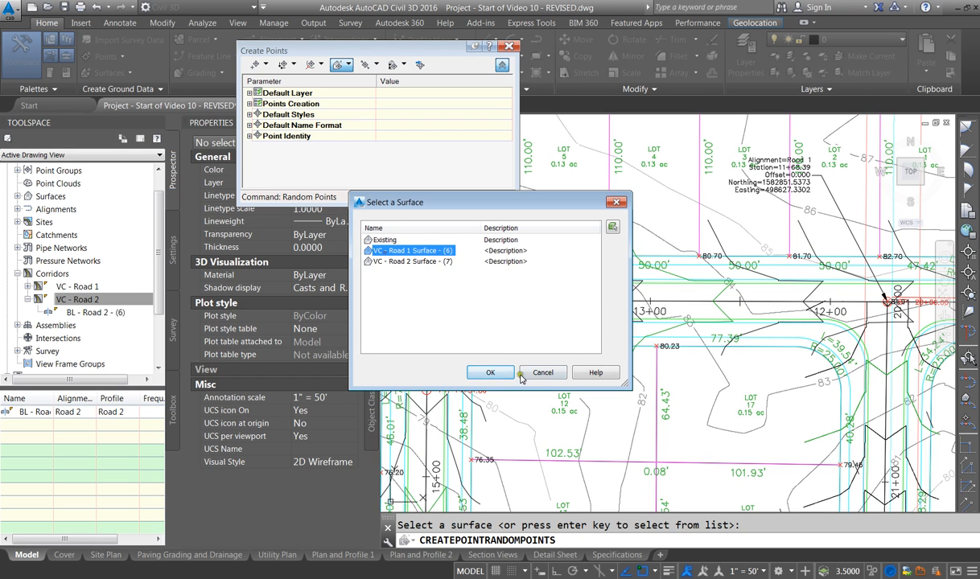
{"action": "left_click", "coordinate": [489, 373]}
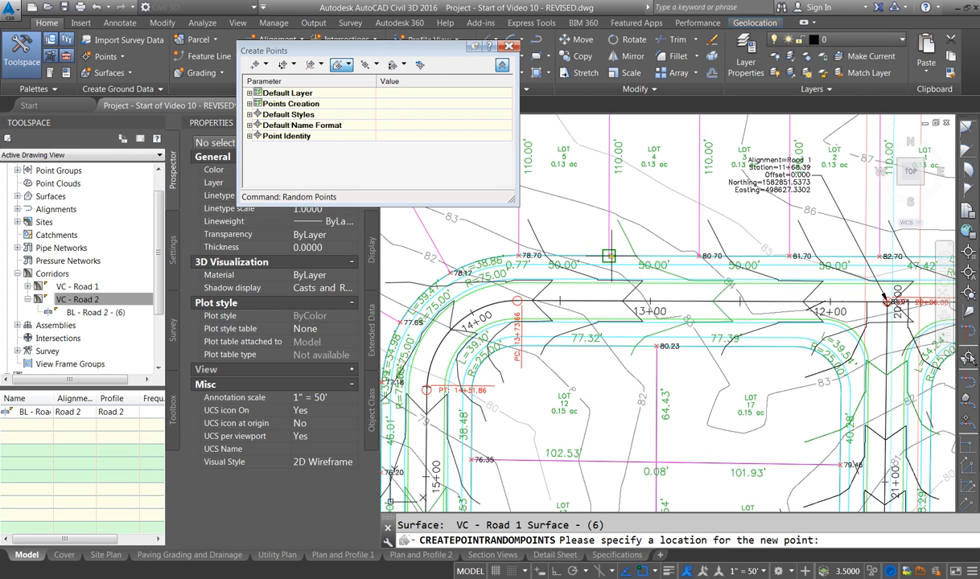
{"action": "left_click", "coordinate": [608, 256]}
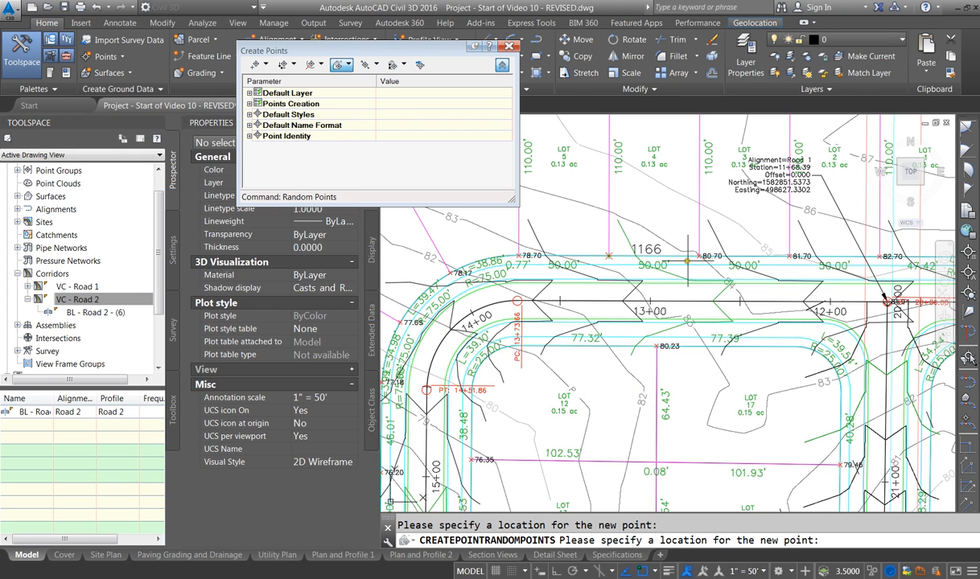
{"action": "key", "text": "Escape"}
Step: Set the new point between Lots 4 and 5 to the Spot Grade style and the Elevation Only label style
{"action": "left_click", "coordinate": [625, 250]}
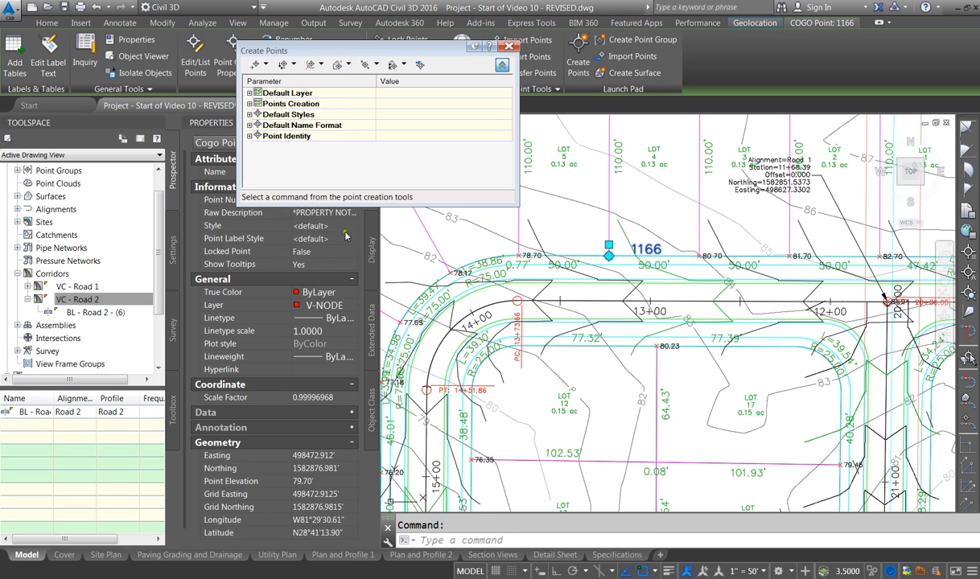
{"action": "left_click", "coordinate": [509, 46]}
{"action": "left_click", "coordinate": [322, 226]}
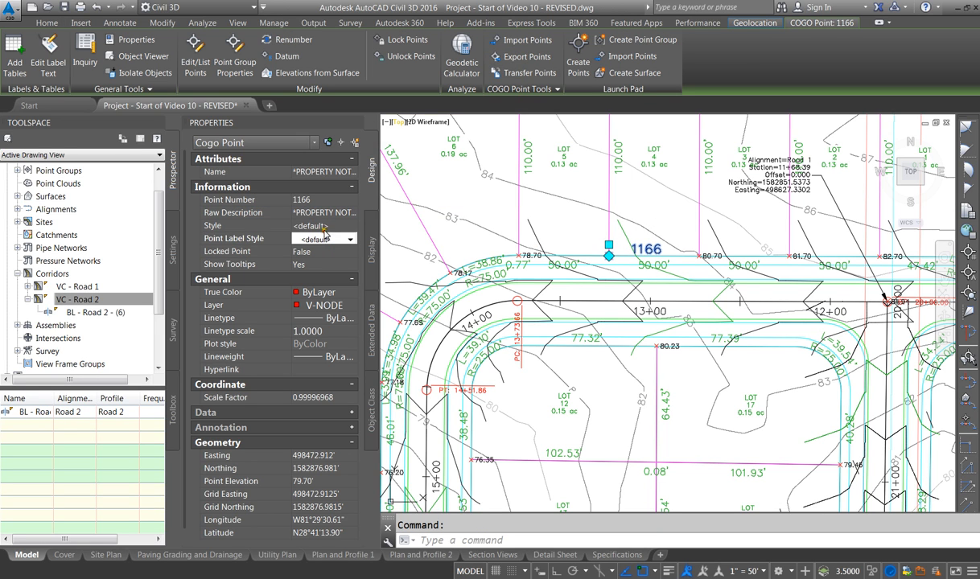
{"action": "left_click", "coordinate": [350, 226]}
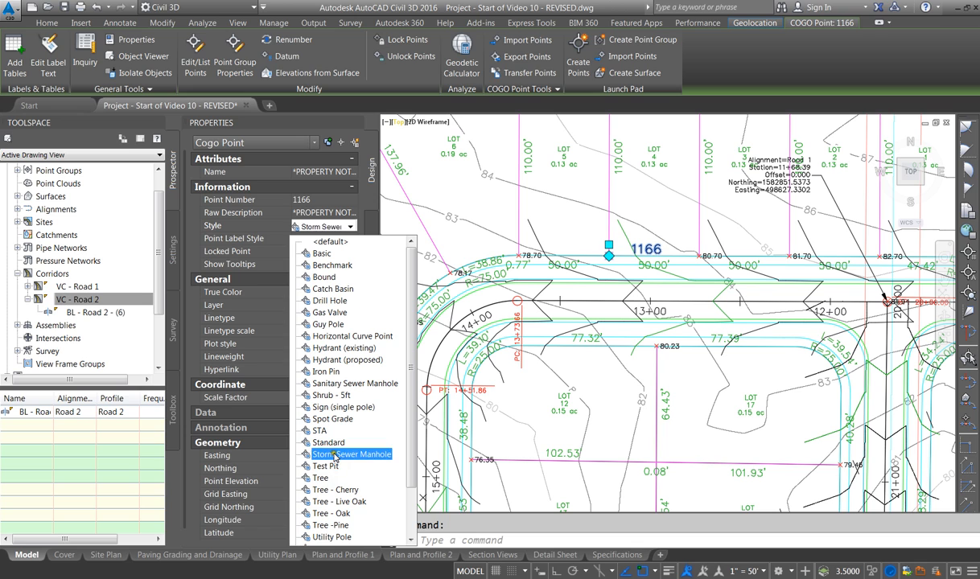
{"action": "left_click", "coordinate": [343, 426]}
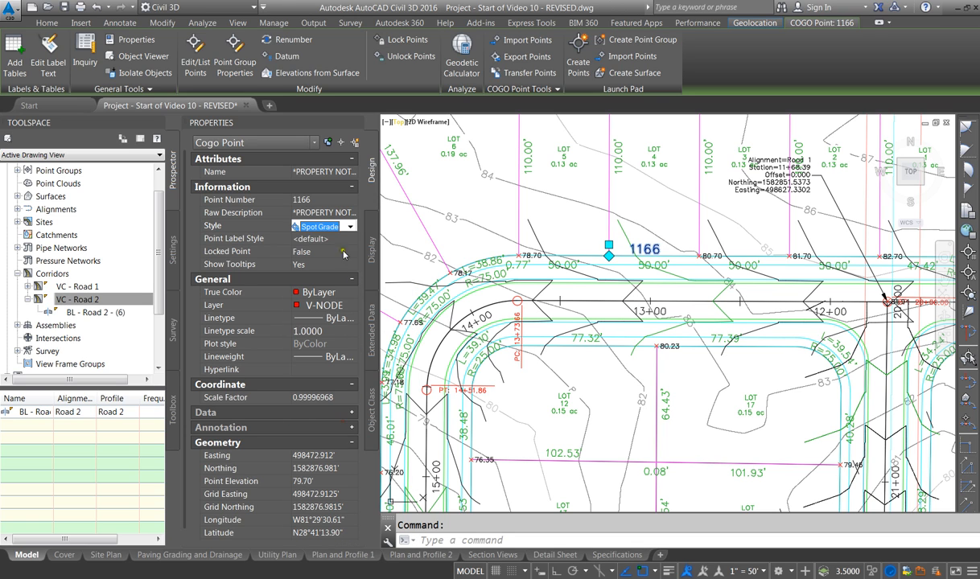
{"action": "left_click", "coordinate": [326, 240]}
{"action": "left_click", "coordinate": [350, 240]}
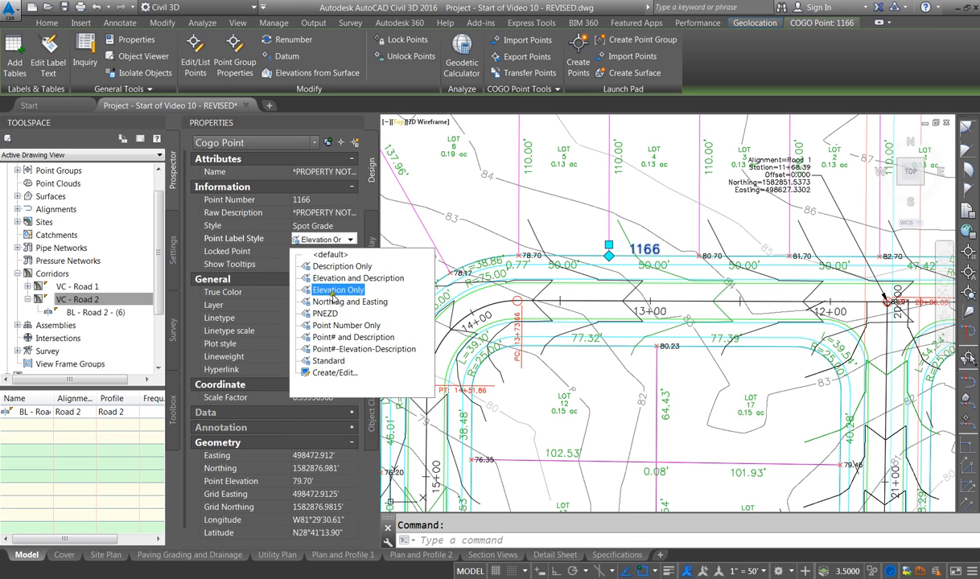
{"action": "left_click", "coordinate": [338, 290]}
{"action": "key", "text": "Escape"}
Step: Examine the spot elevations along Road 1's northwest curve and western leg and the rear of the western lots
{"action": "scroll", "coordinate": [554, 276], "scroll_direction": "up", "scroll_amount": 2}
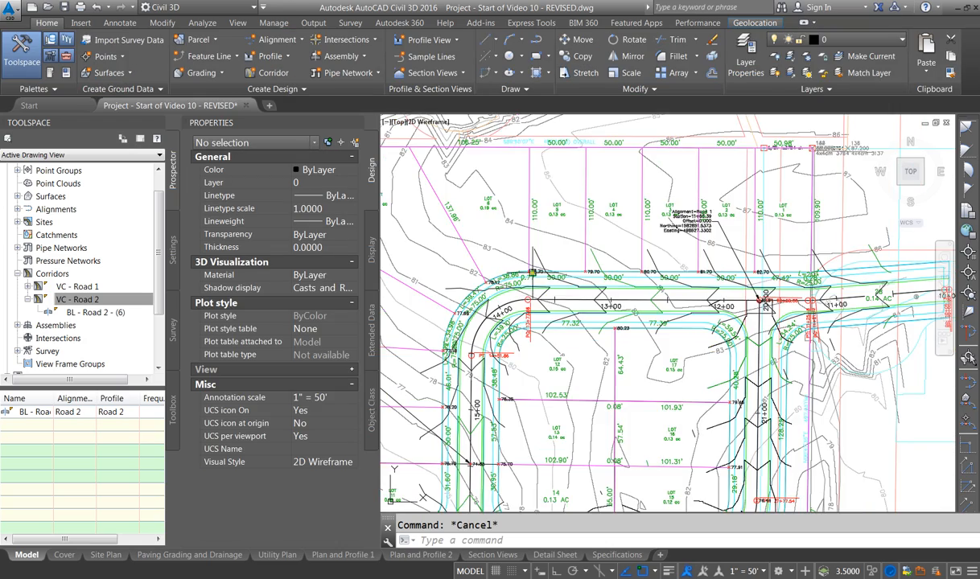
{"action": "scroll", "coordinate": [556, 261], "scroll_direction": "down", "scroll_amount": 7}
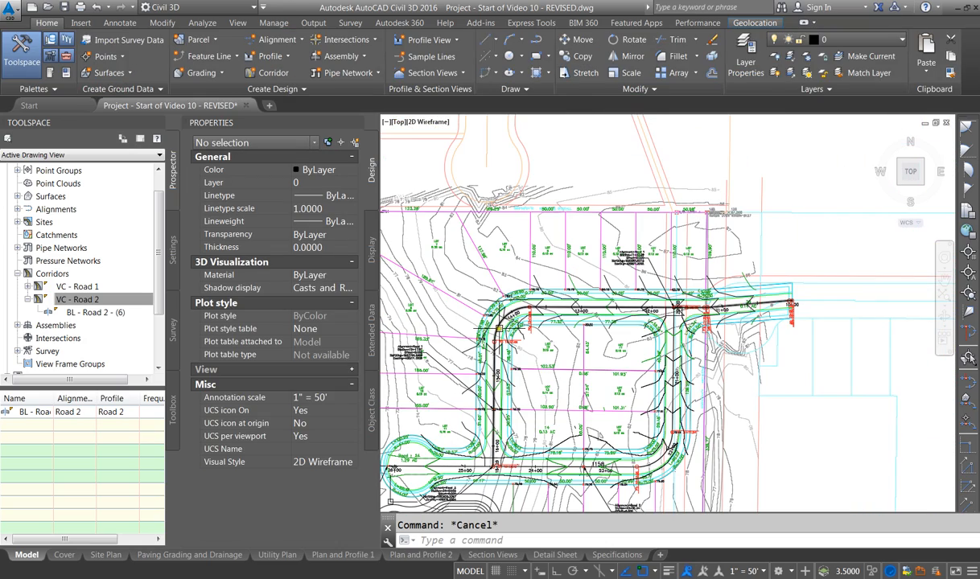
{"action": "scroll", "coordinate": [448, 379], "scroll_direction": "up", "scroll_amount": 6}
{"action": "scroll", "coordinate": [635, 346], "scroll_direction": "down", "scroll_amount": 3}
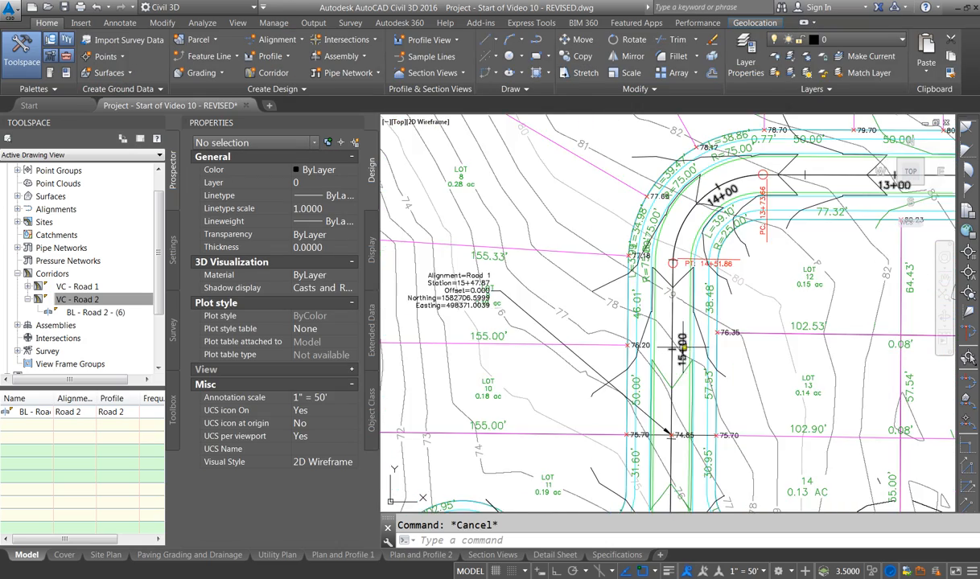
{"action": "scroll", "coordinate": [636, 346], "scroll_direction": "up", "scroll_amount": 5}
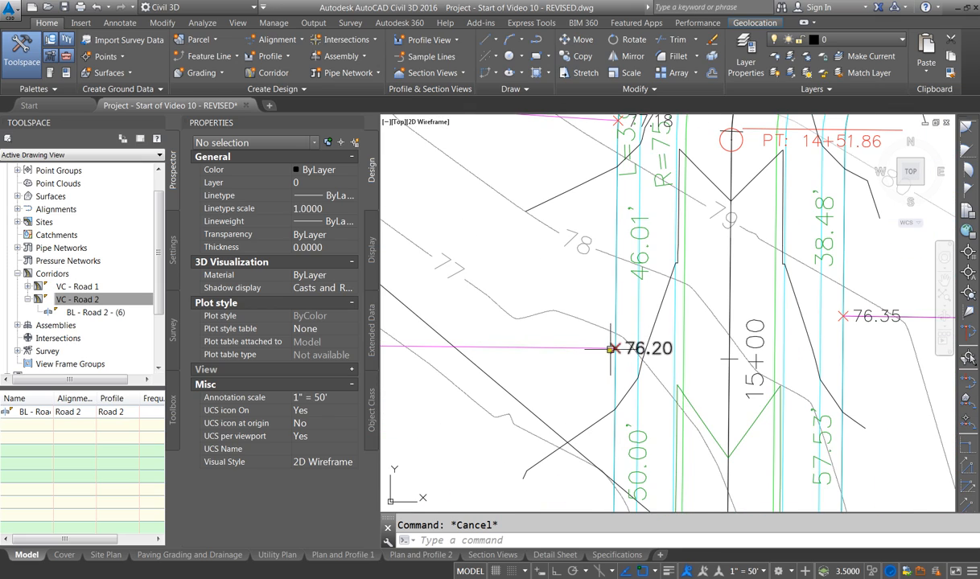
{"action": "scroll", "coordinate": [563, 342], "scroll_direction": "down", "scroll_amount": 5}
{"action": "scroll", "coordinate": [475, 338], "scroll_direction": "up", "scroll_amount": 4}
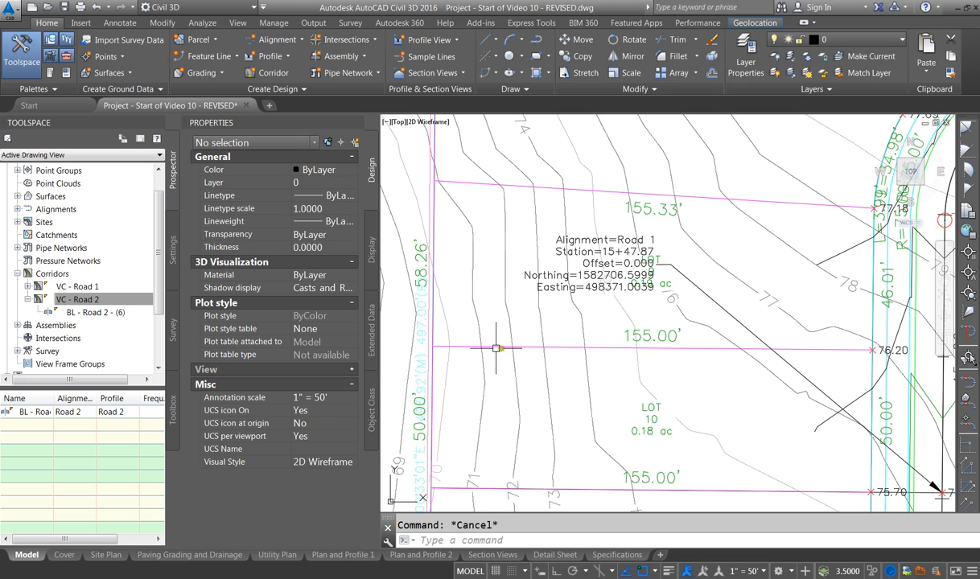
{"action": "scroll", "coordinate": [496, 349], "scroll_direction": "down", "scroll_amount": 3}
{"action": "scroll", "coordinate": [466, 381], "scroll_direction": "down", "scroll_amount": 4}
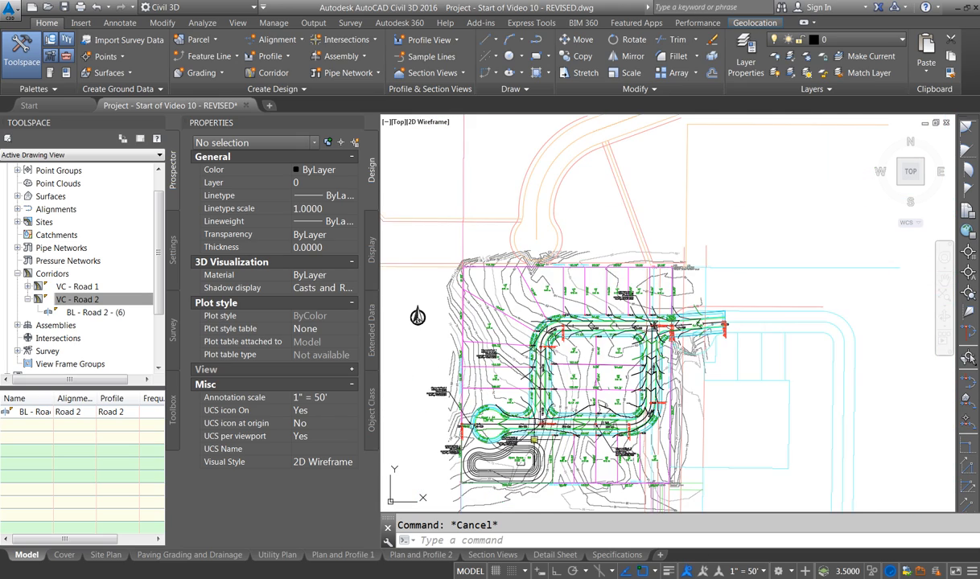
Step: Examine the site boundary, the cul-de-sac and the spot elevations and rear lines of Lots 19 to 22 south of Road 2
{"action": "scroll", "coordinate": [549, 440], "scroll_direction": "up", "scroll_amount": 4}
{"action": "scroll", "coordinate": [721, 391], "scroll_direction": "down", "scroll_amount": 2}
{"action": "scroll", "coordinate": [721, 392], "scroll_direction": "down", "scroll_amount": 2}
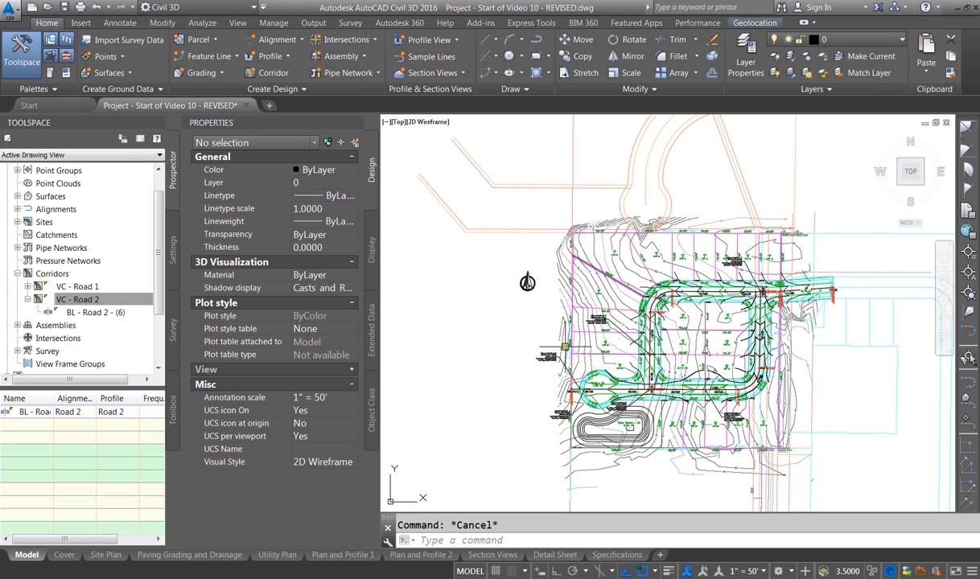
{"action": "scroll", "coordinate": [568, 386], "scroll_direction": "up", "scroll_amount": 5}
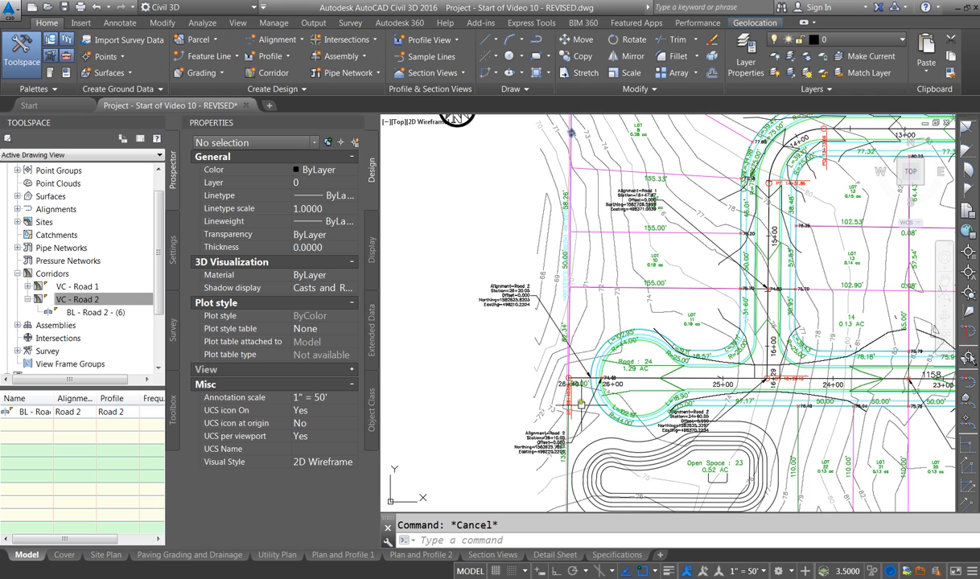
{"action": "scroll", "coordinate": [385, 310], "scroll_direction": "down", "scroll_amount": 4}
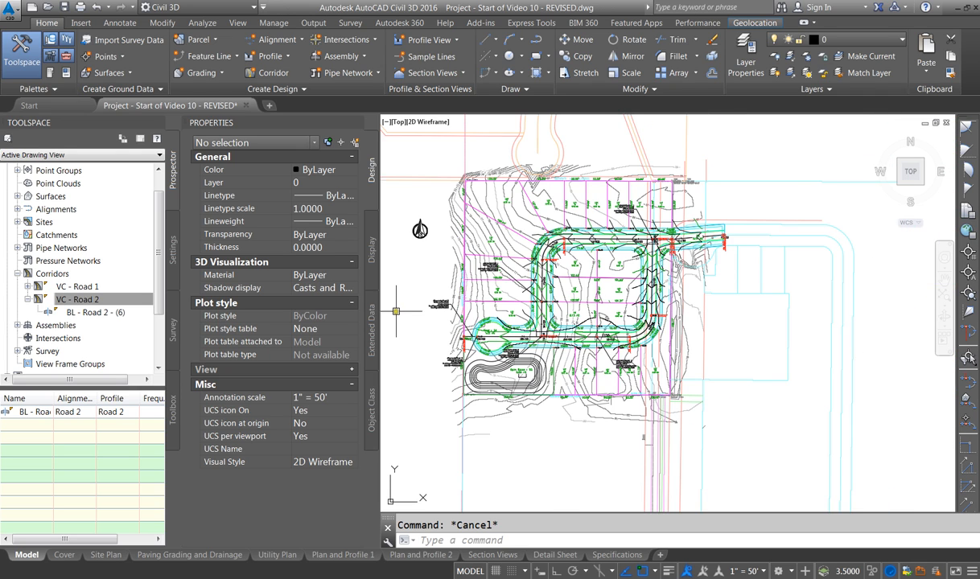
{"action": "scroll", "coordinate": [697, 343], "scroll_direction": "up", "scroll_amount": 2}
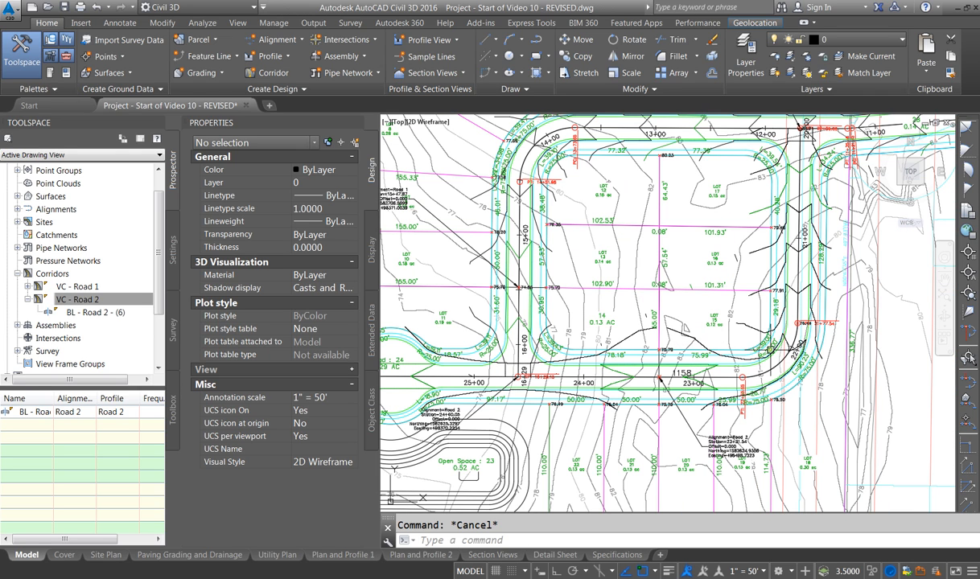
{"action": "scroll", "coordinate": [671, 395], "scroll_direction": "up", "scroll_amount": 2}
{"action": "scroll", "coordinate": [734, 318], "scroll_direction": "down", "scroll_amount": 2}
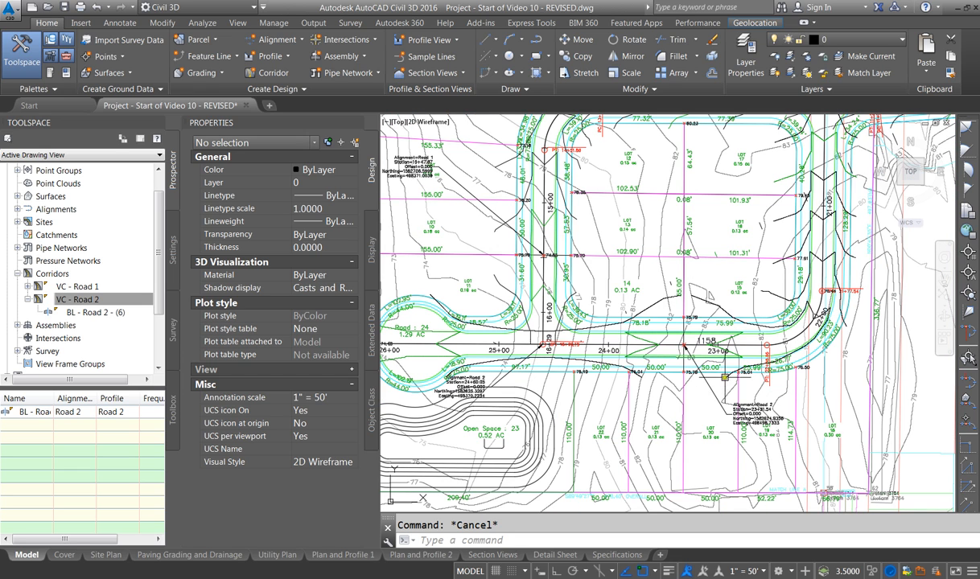
{"action": "scroll", "coordinate": [721, 500], "scroll_direction": "up", "scroll_amount": 2}
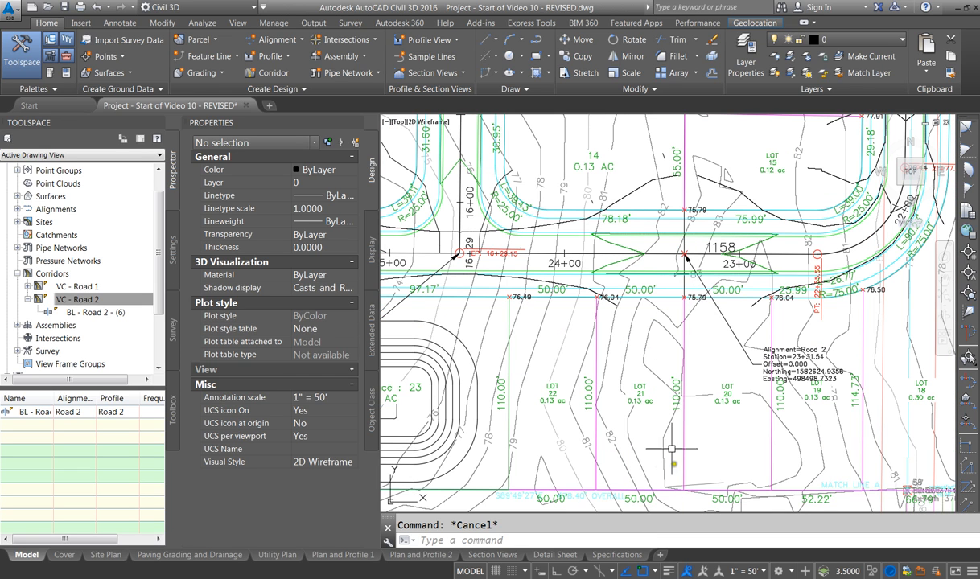
{"action": "scroll", "coordinate": [642, 398], "scroll_direction": "down", "scroll_amount": 2}
{"action": "scroll", "coordinate": [648, 465], "scroll_direction": "up", "scroll_amount": 2}
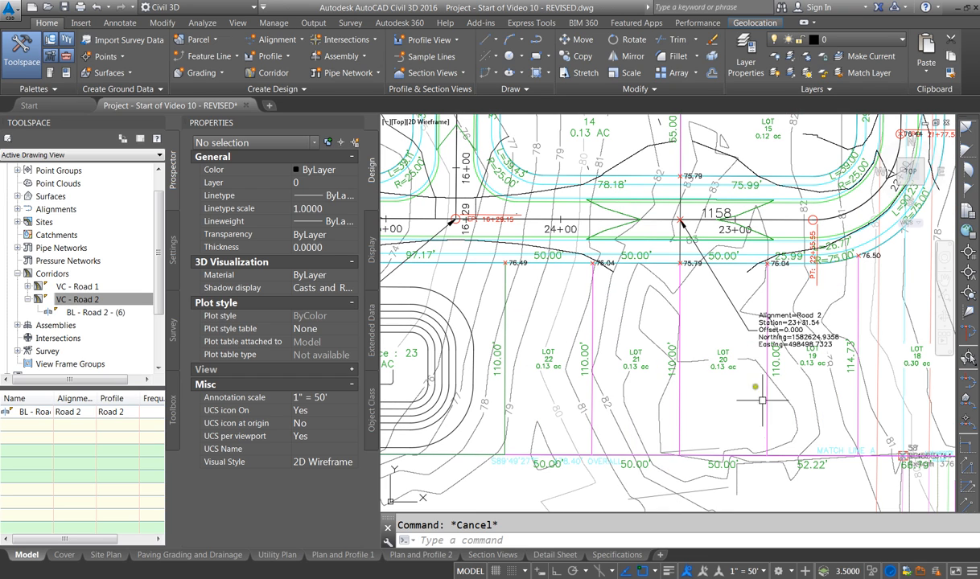